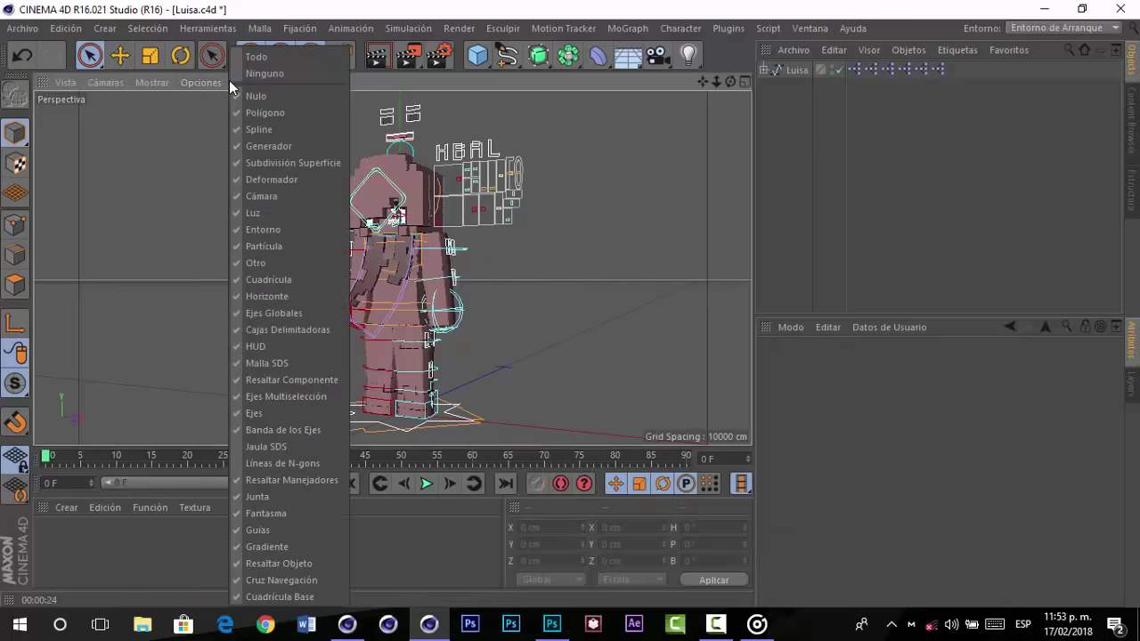
- Toggle the viewport's texture display and switch it back to its original state
mouse_move(204, 83)
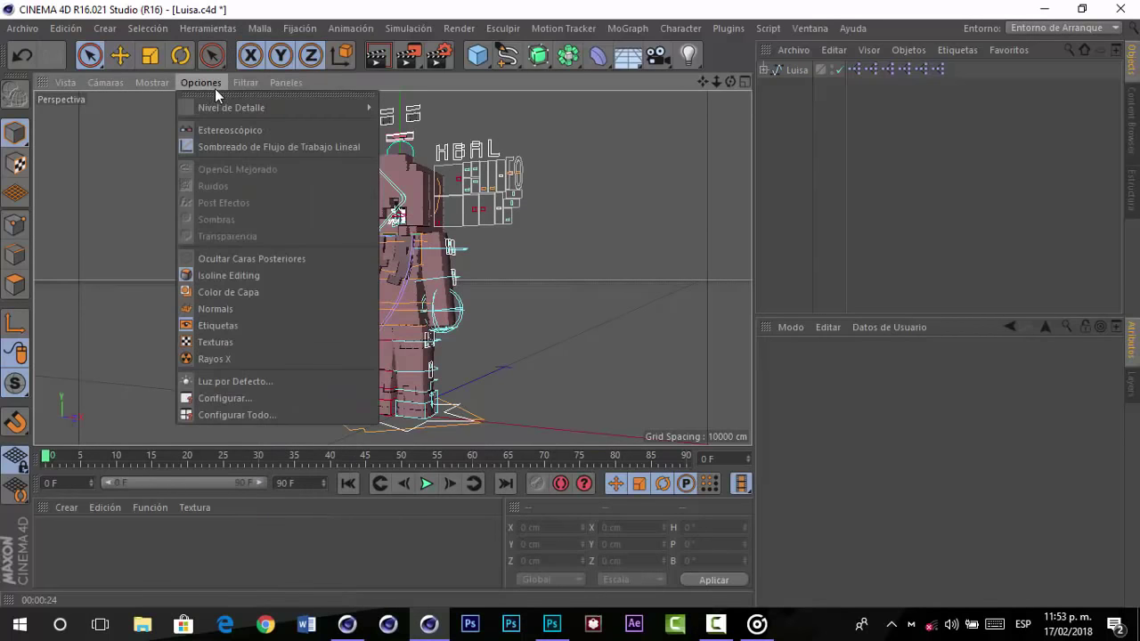
click(217, 341)
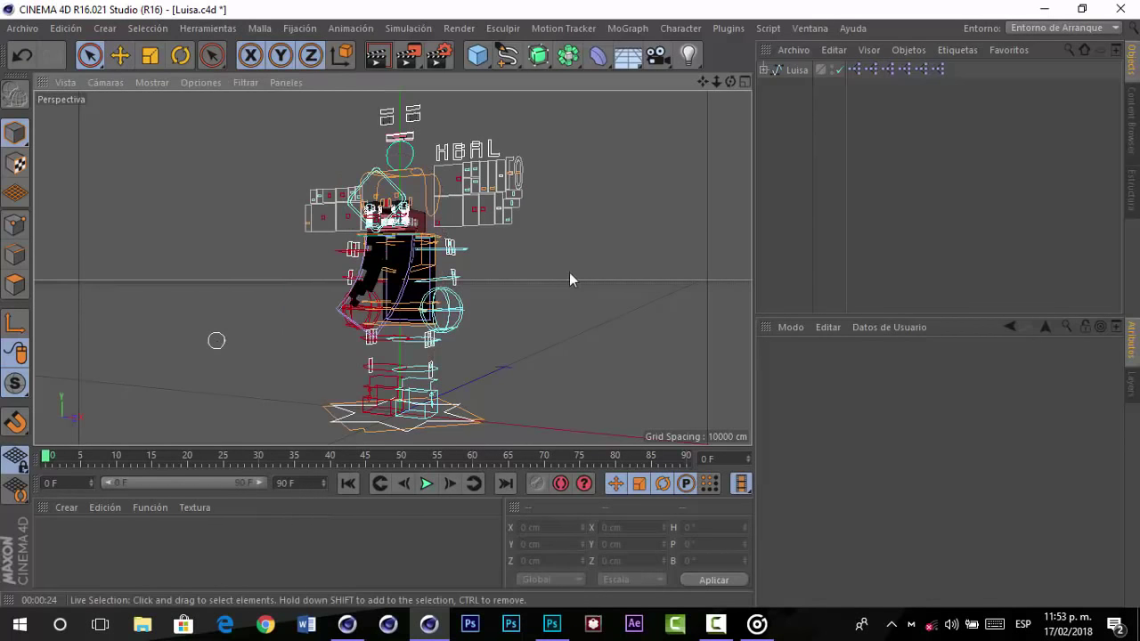
click(203, 82)
click(254, 346)
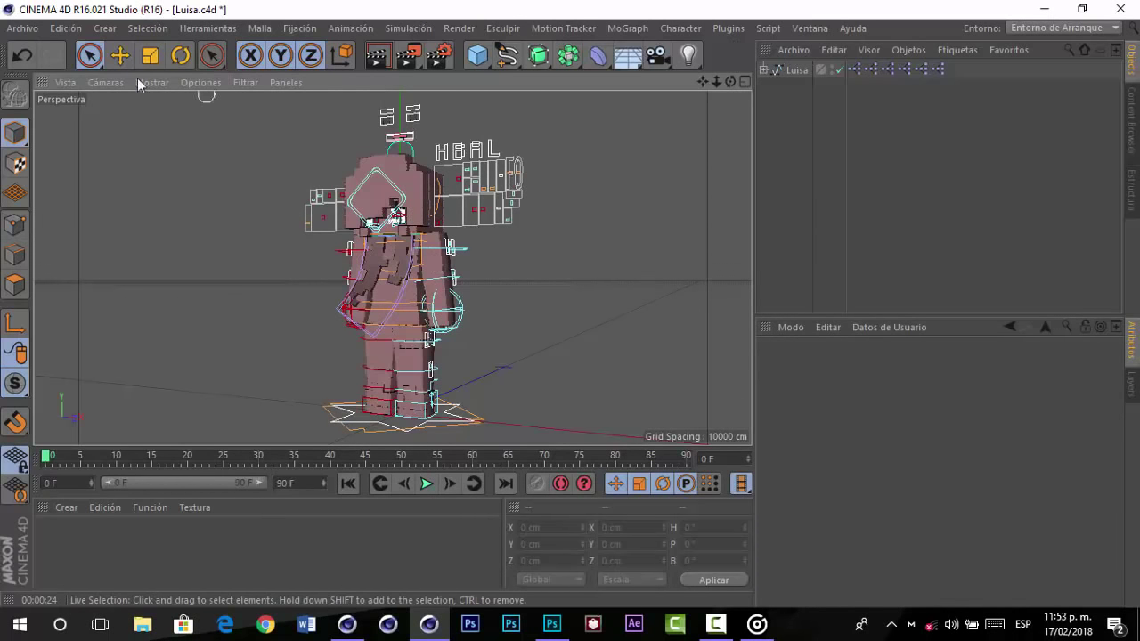
- Expand the Luisa rig down to the Back null and rotate it to about H -13.4°, P 4.6°, B -8.9°
click(119, 56)
mouse_move(716, 82)
mouse_down()
mouse_move(796, 82)
mouse_move(690, 98)
mouse_move(716, 82)
mouse_up()
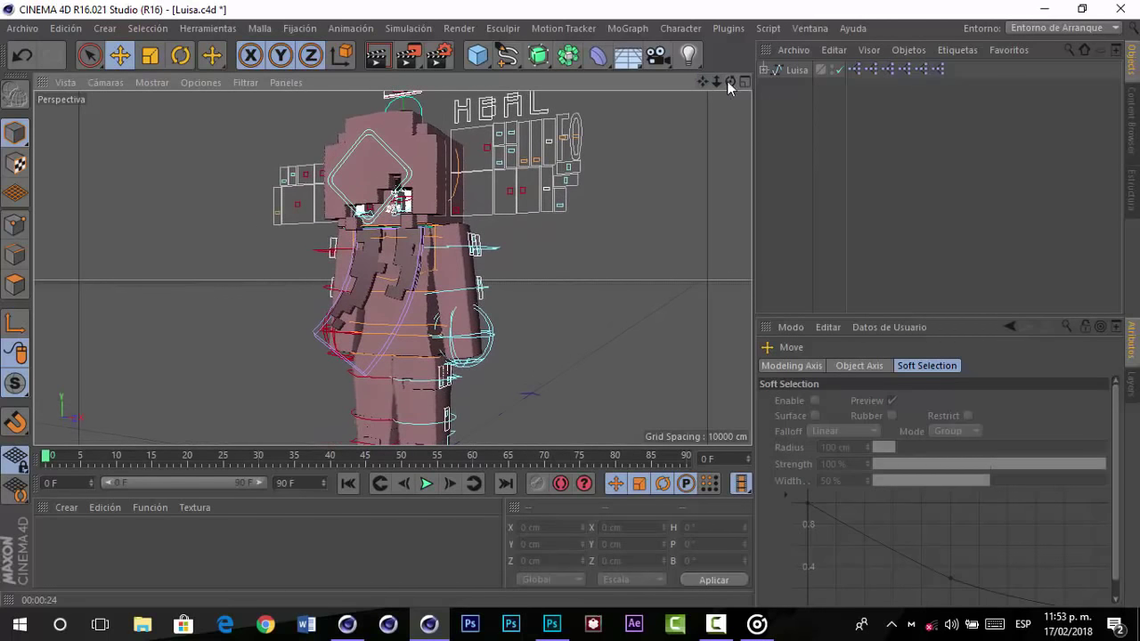
click(763, 70)
click(772, 104)
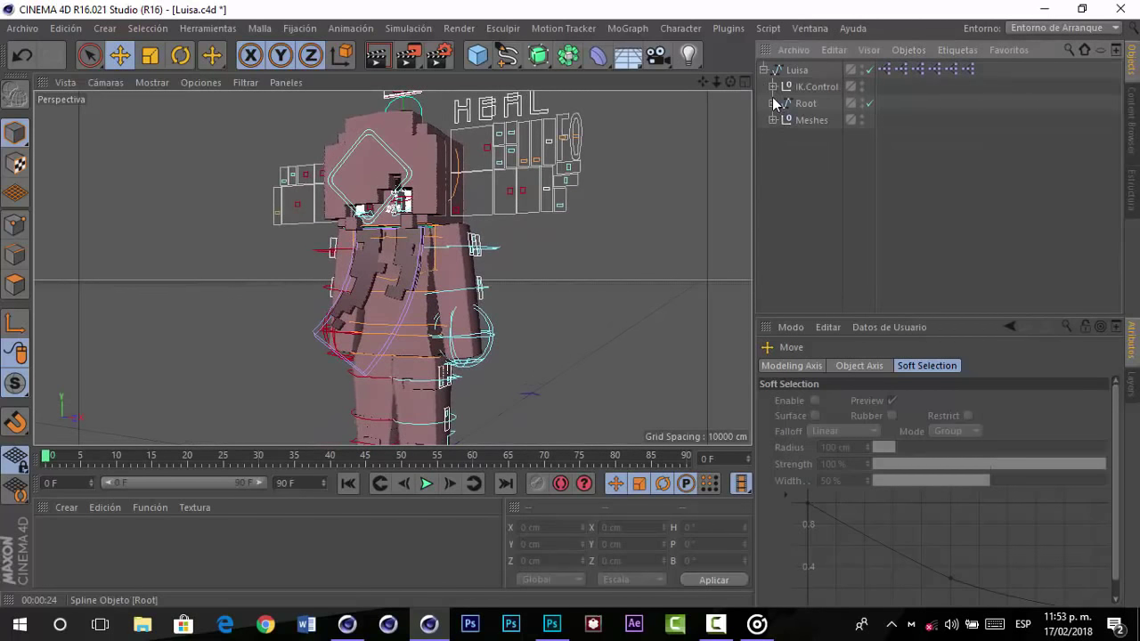
click(772, 103)
click(783, 153)
click(821, 176)
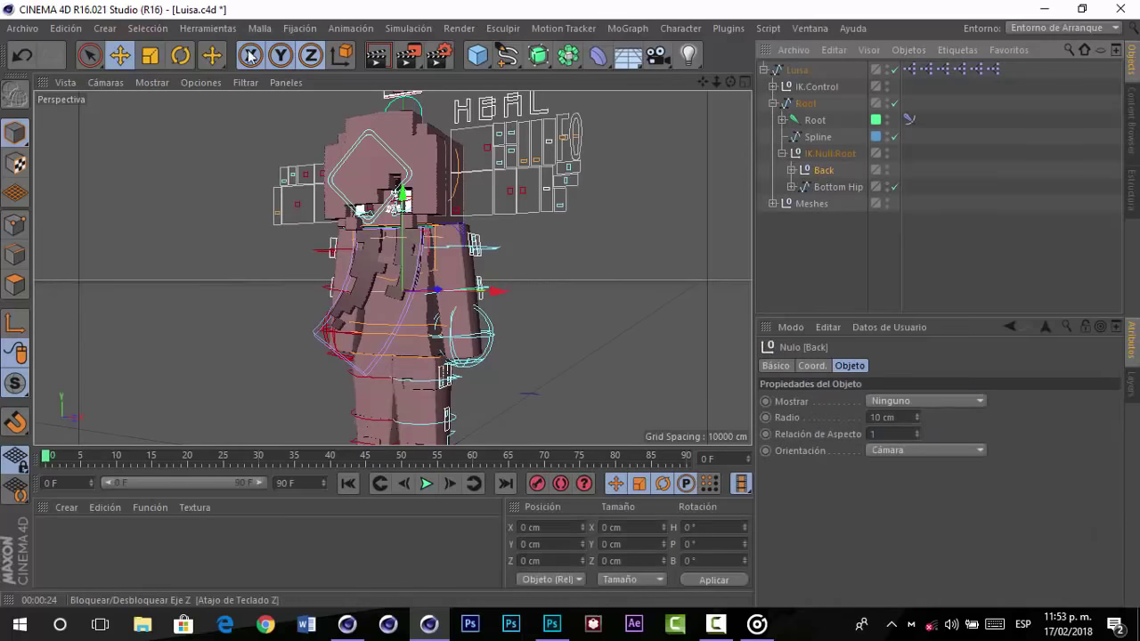
click(181, 55)
drag(405, 248, 431, 279)
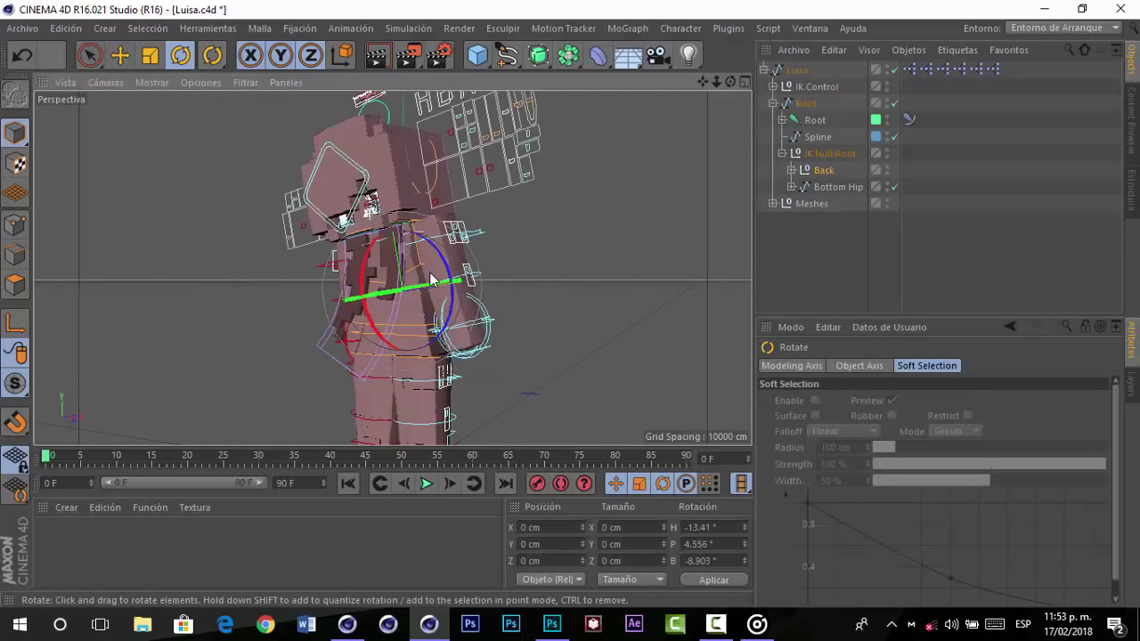
- Move the cyan-side hand control in front of the torso to about X -16.6, Y 21.5, Z -15.3 cm
click(471, 328)
click(120, 55)
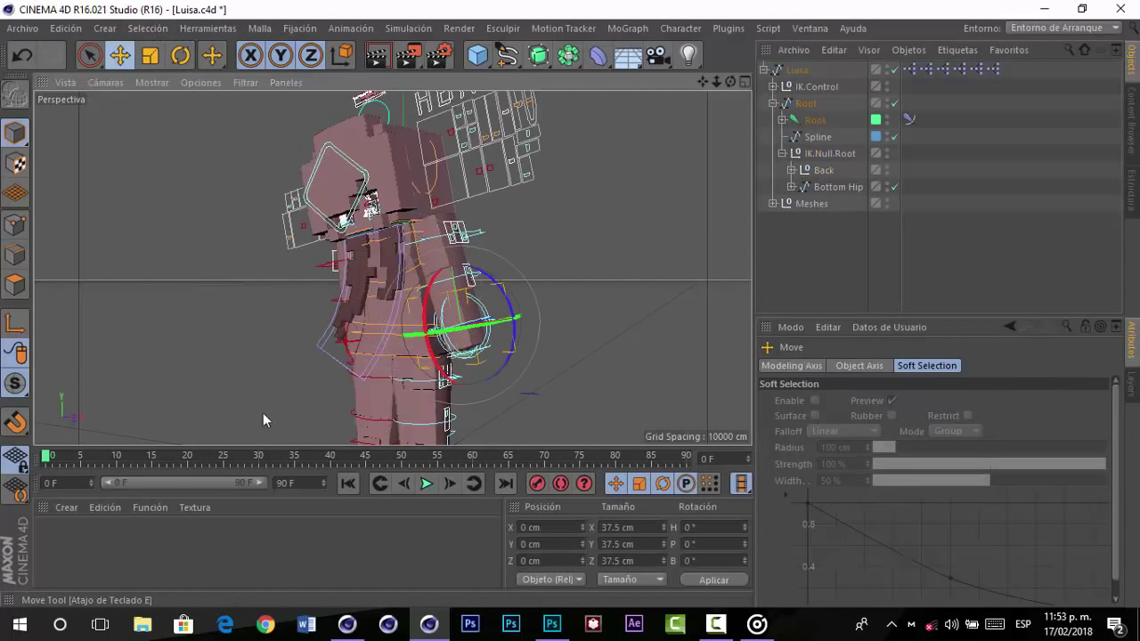
drag(262, 413, 300, 331)
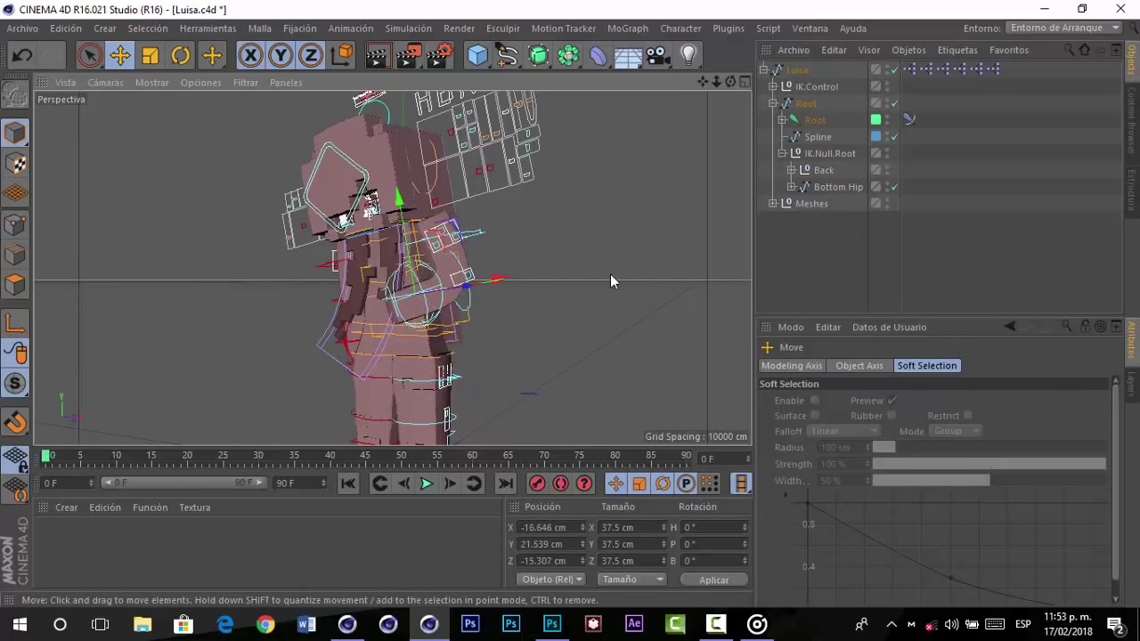
- Rotate the Back null further to lean the torso, and reposition the control at the head
key(r)
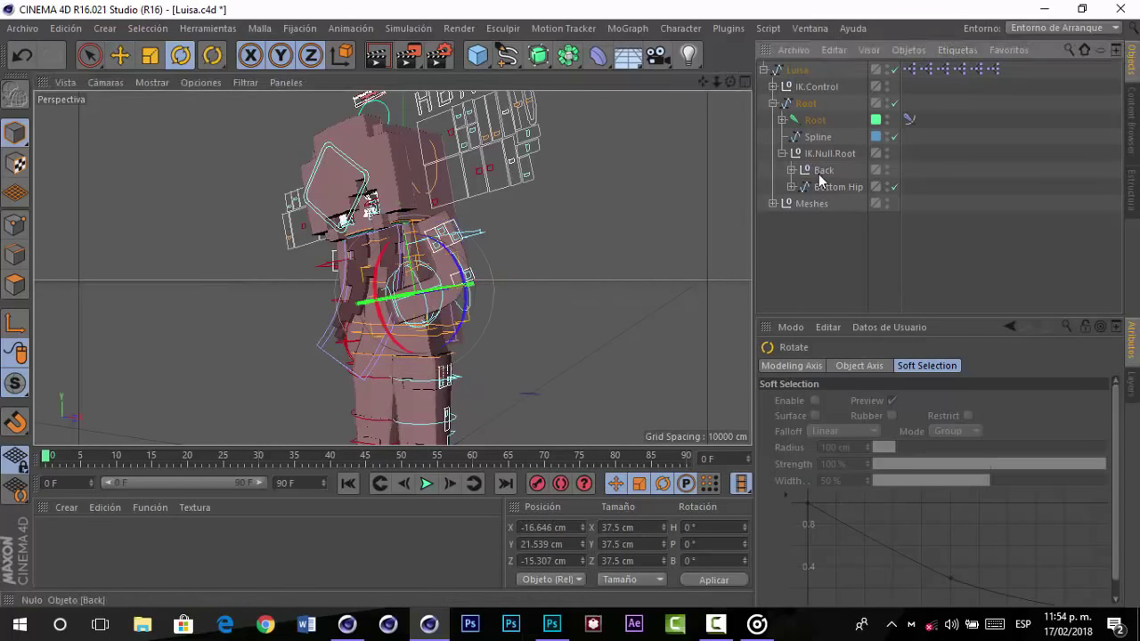
click(820, 171)
drag(417, 260, 365, 273)
click(319, 236)
click(119, 55)
drag(342, 177, 385, 135)
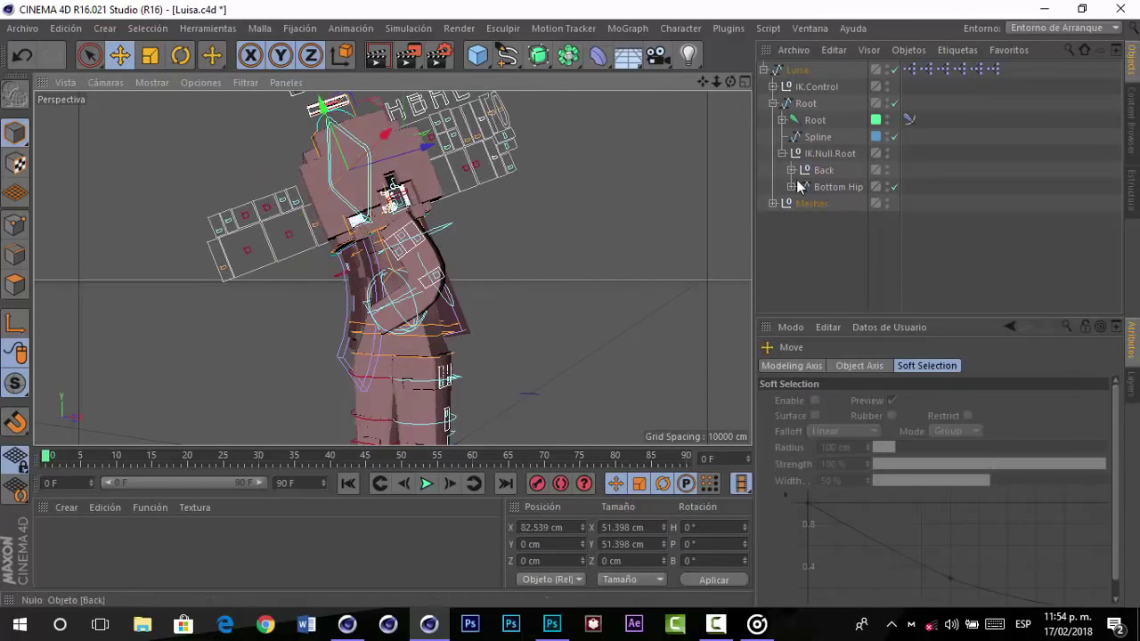
- Deselect everything and collapse the whole Luisa rig hierarchy
click(773, 204)
click(835, 287)
click(775, 110)
click(773, 103)
click(773, 119)
click(763, 69)
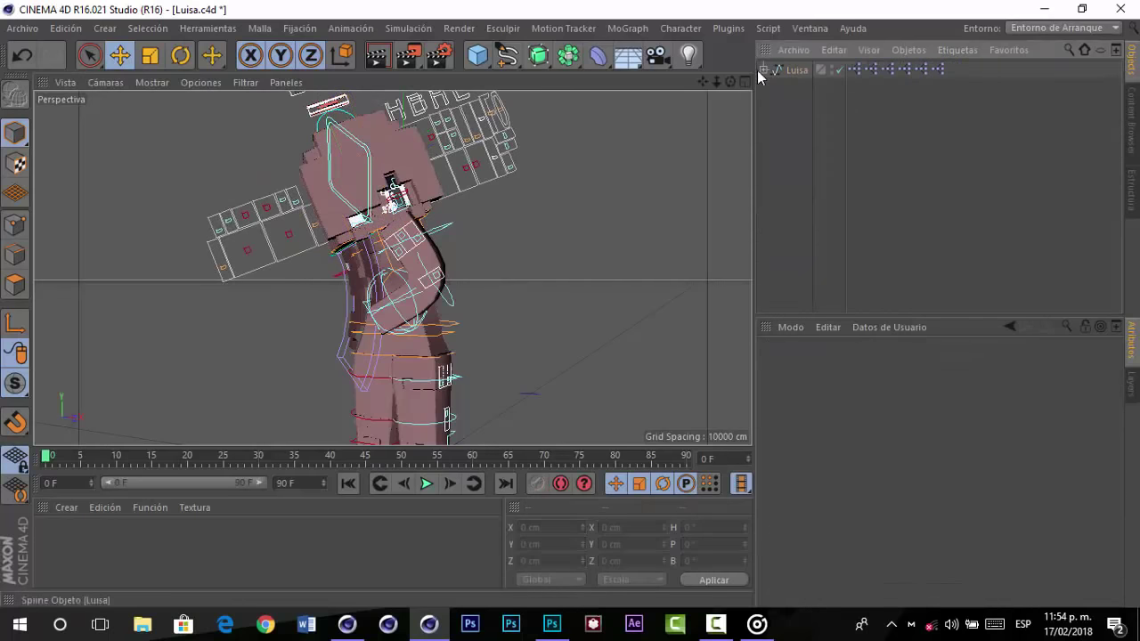
- Nudge the Head spline to about X -0.4, Y 1.8 cm
drag(445, 265, 445, 259)
click(374, 263)
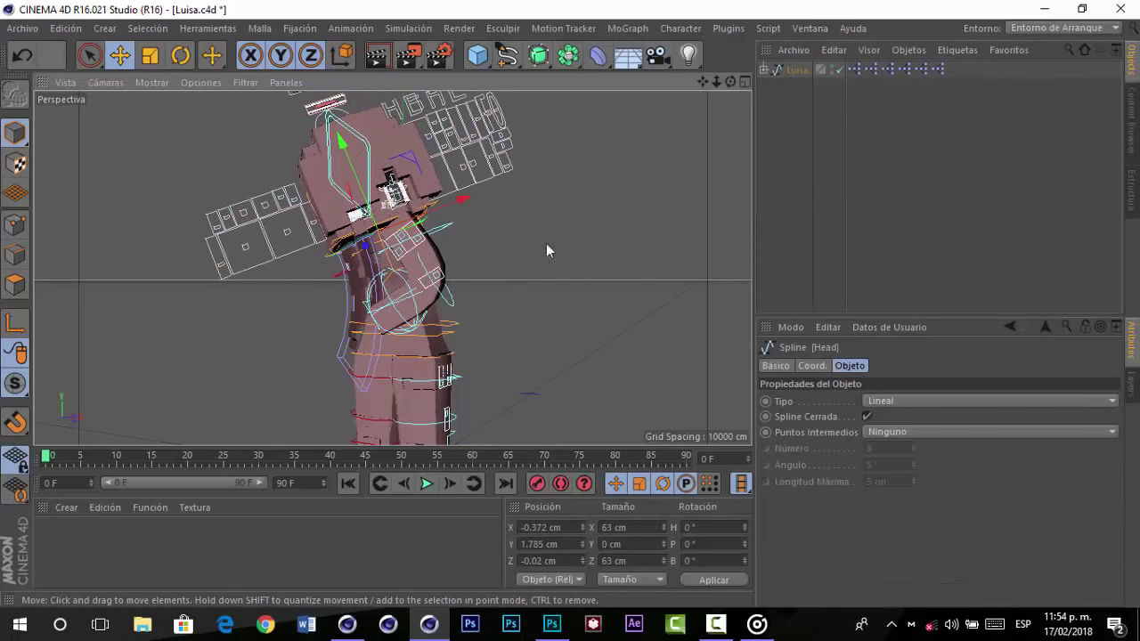
scroll(549, 251, up, 3)
- Pull the cyan-side hand control across the chest and nudge that arm's shoulder control
click(415, 331)
drag(415, 330, 356, 314)
click(464, 246)
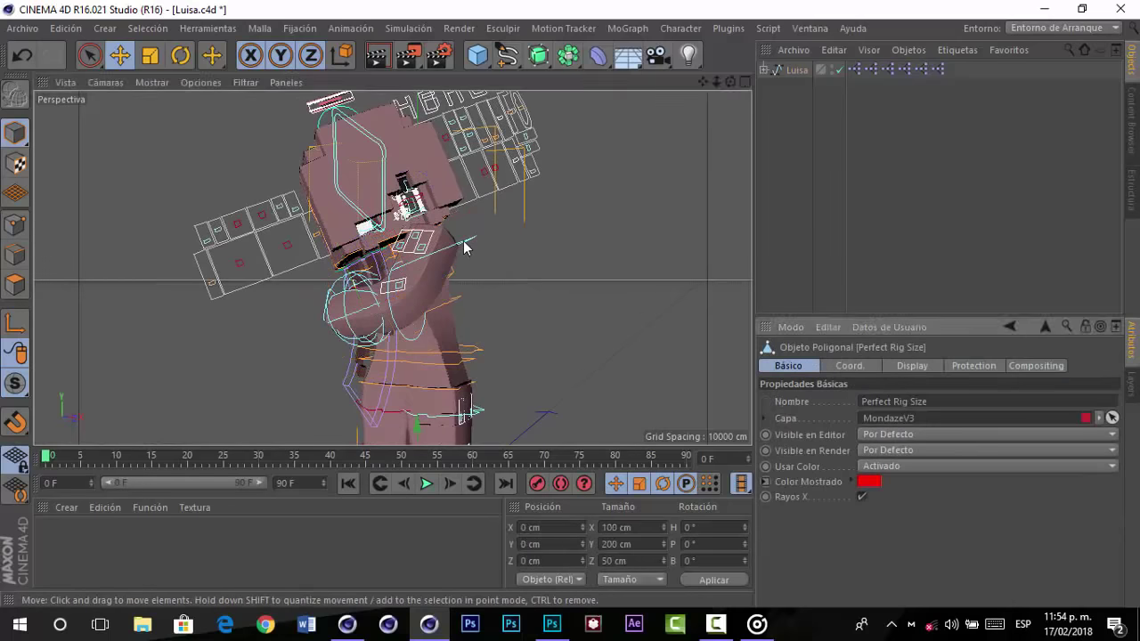
click(474, 239)
drag(536, 192, 540, 206)
- Lower the cyan-side hand control to the front of the waist and adjust its orientation
click(339, 328)
drag(295, 356, 504, 270)
key(r)
click(389, 372)
click(505, 291)
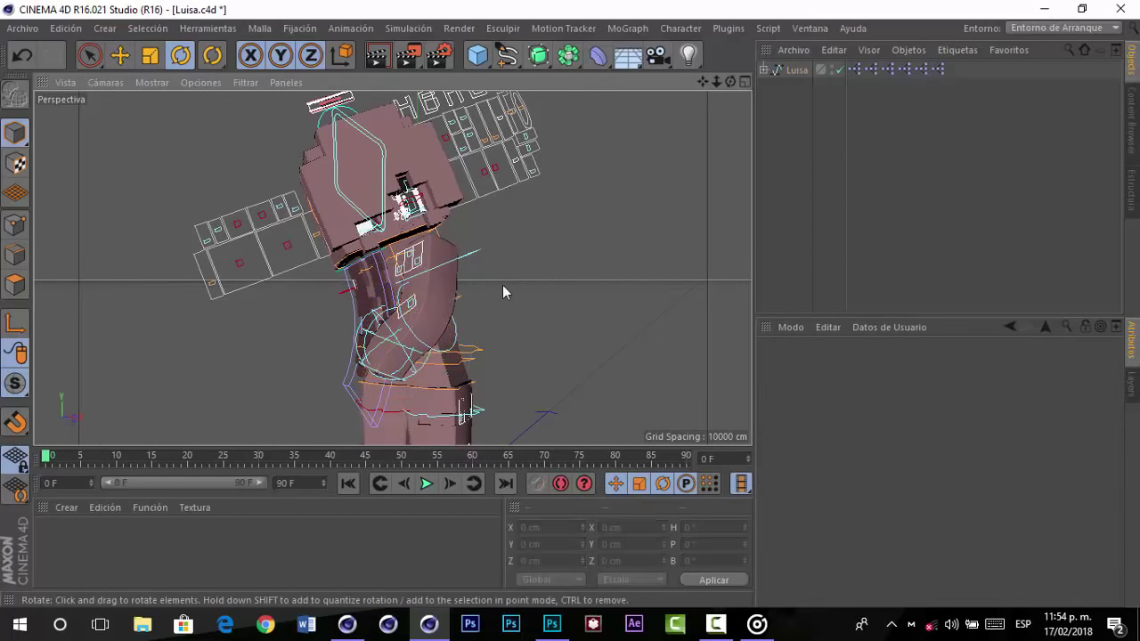
- Adjust the orange waist control and add a camera to the scene
click(474, 360)
drag(443, 397, 415, 374)
key(s)
click(837, 187)
click(659, 56)
- Move the red-side foot control to about X -11.1, Y 19.5, Z -4.3 cm and rotate it to about H -35.2°, P -9.8°, B -35.1°
scroll(396, 267, down, 3)
click(386, 435)
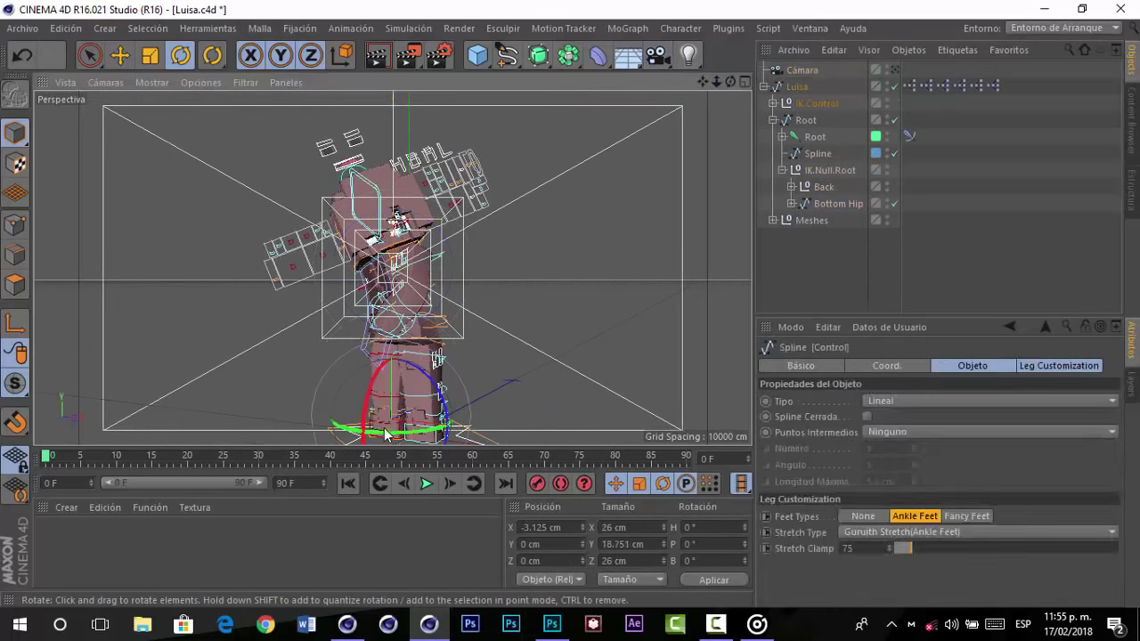
click(120, 56)
click(895, 71)
drag(543, 334, 522, 267)
click(181, 56)
drag(374, 419, 412, 392)
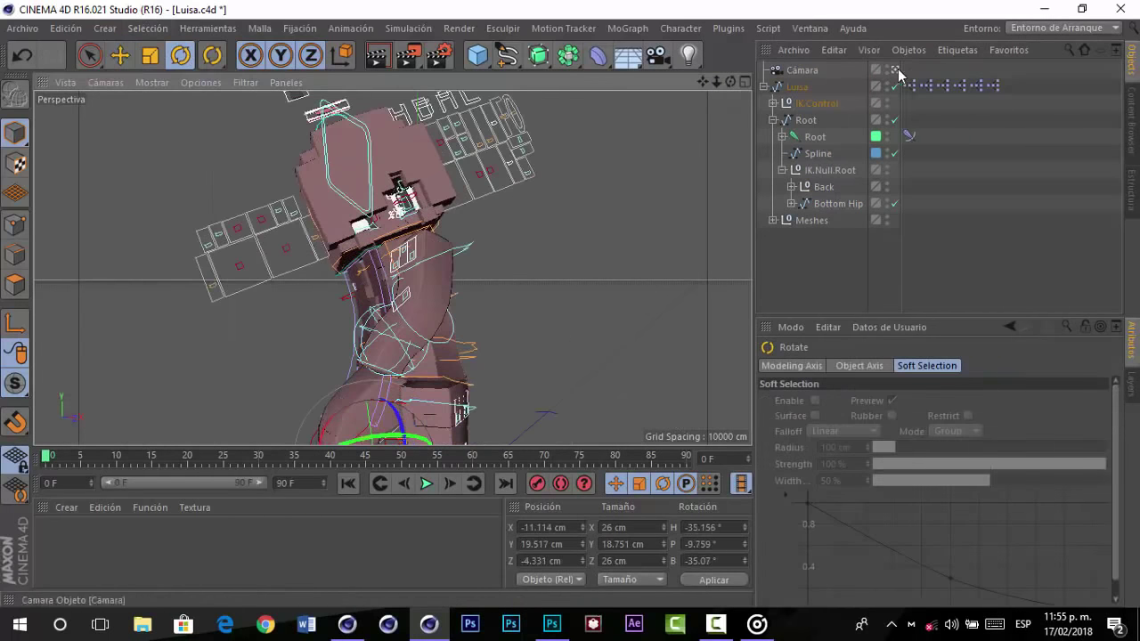
- Move the cyan-side foot control to about X -3.9, Y 8.7, Z -3.6 cm
click(895, 70)
click(443, 433)
click(120, 56)
drag(437, 440, 426, 386)
click(895, 71)
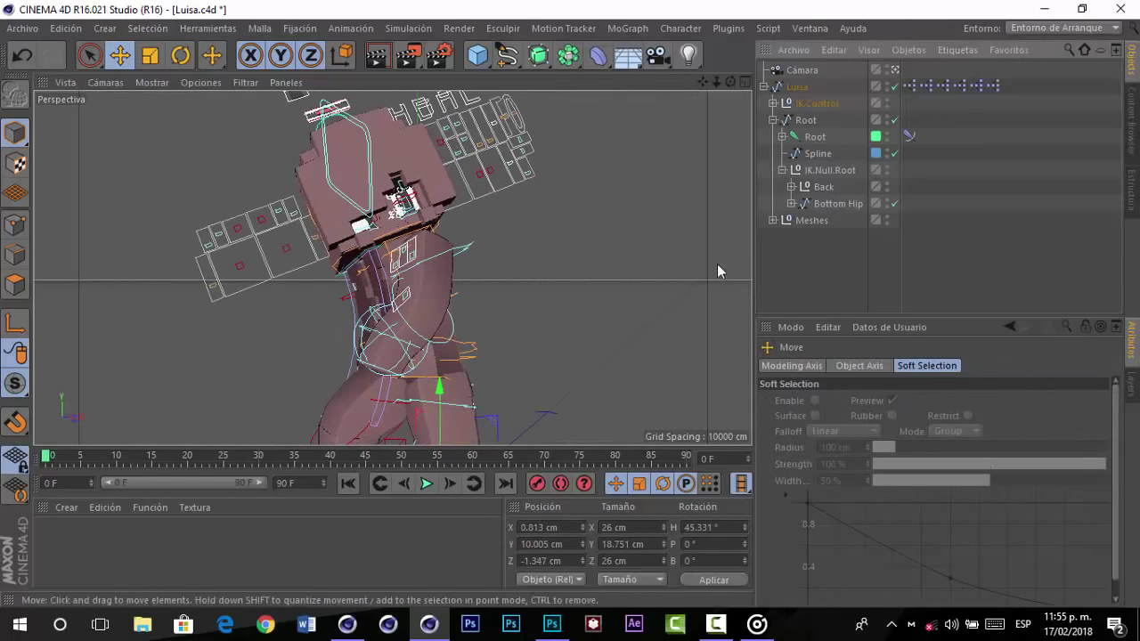
drag(439, 426, 429, 429)
- Rotate the cyan-side foot control to turn and tilt the lower leg
click(181, 57)
drag(415, 390, 452, 388)
scroll(392, 374, up, 5)
scroll(392, 356, down, 3)
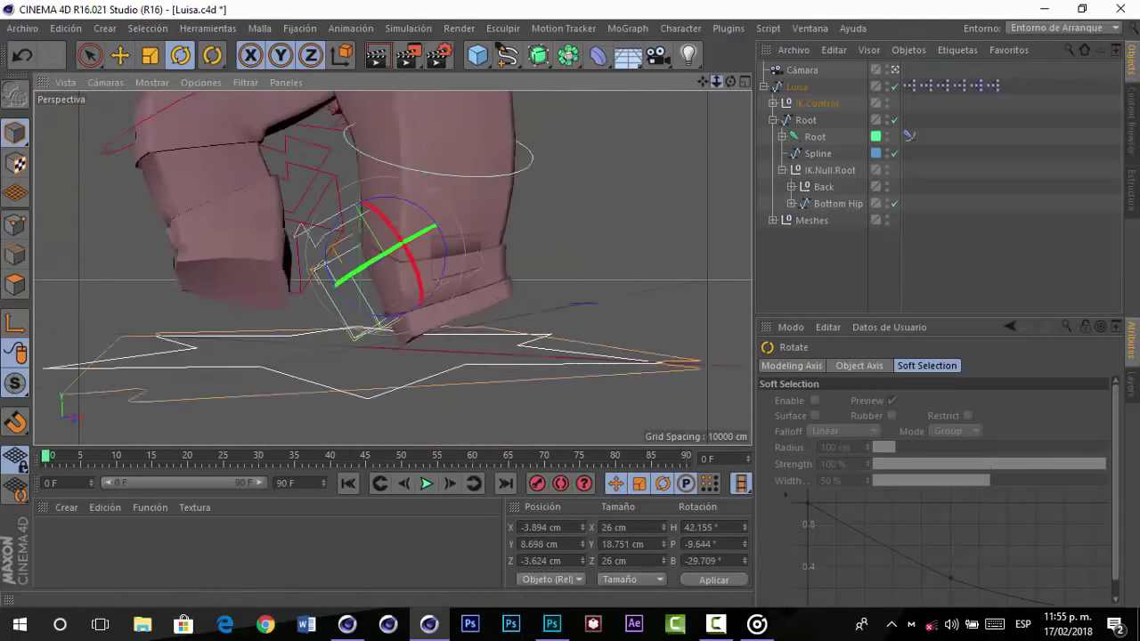
drag(703, 81, 677, 85)
drag(405, 356, 611, 318)
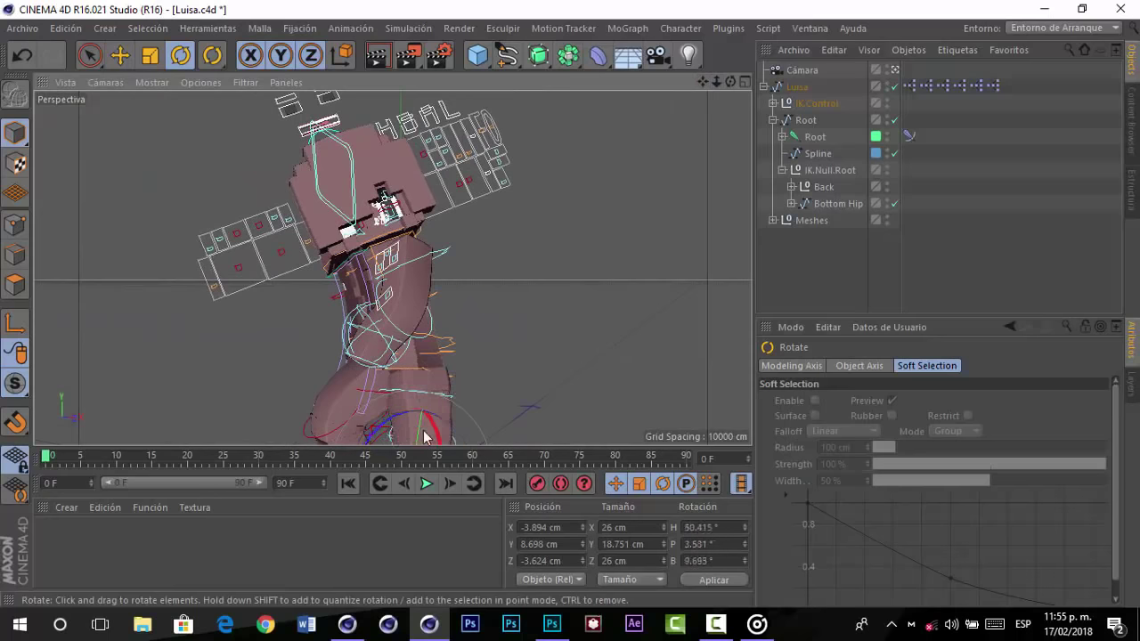
drag(350, 434, 340, 431)
- Raise the cyan-side arm control against the chest to about X -20.3, Y 40, Z -24.8 cm
click(377, 321)
click(120, 57)
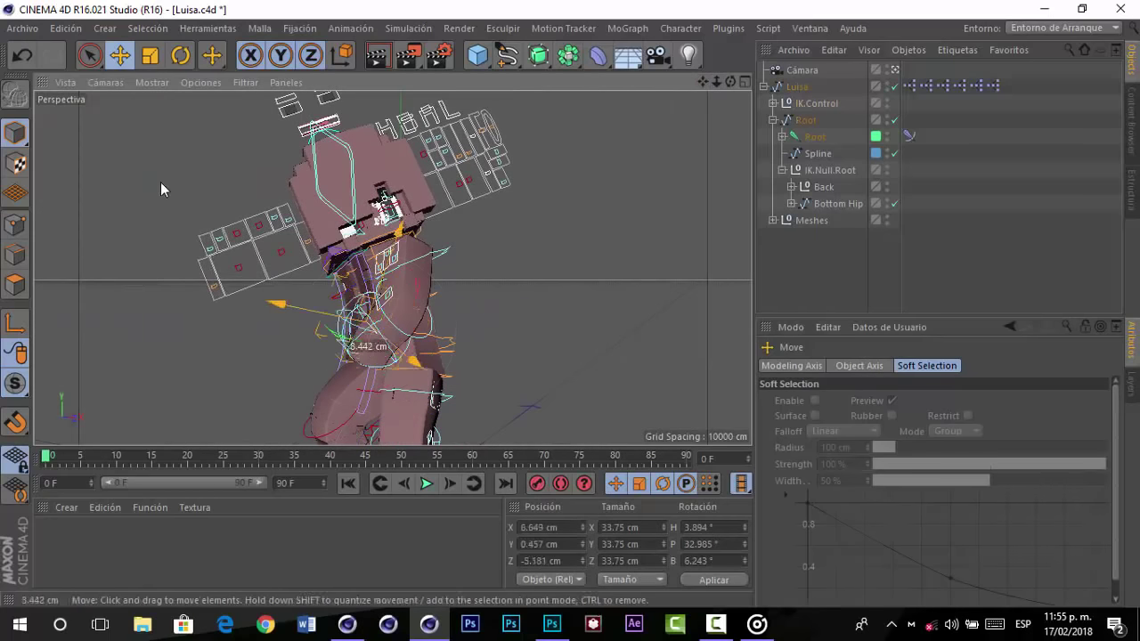
click(349, 328)
drag(451, 300, 442, 252)
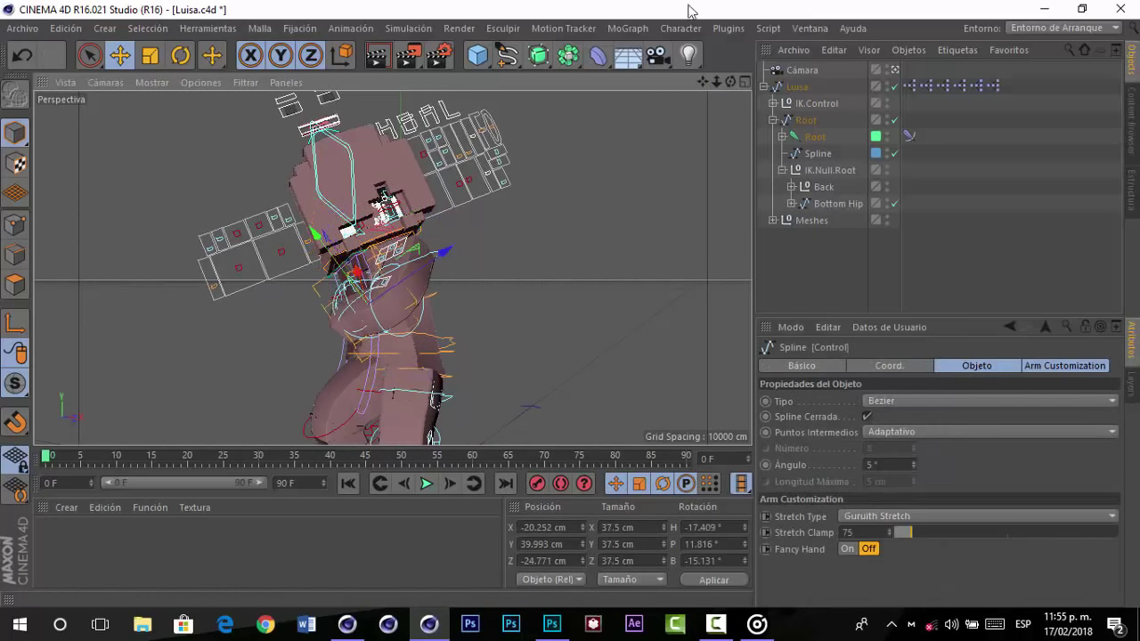
- Change the character's iris colour to purple using the eye control above the head
drag(716, 82, 722, 82)
mouse_move(701, 81)
mouse_down()
mouse_move(723, 82)
mouse_move(709, 87)
mouse_up()
click(306, 108)
click(847, 429)
click(933, 366)
click(830, 409)
click(812, 509)
click(576, 280)
- Nudge the eye control on the face slightly while looking through the camera
click(895, 69)
click(430, 217)
drag(489, 170, 495, 173)
click(806, 263)
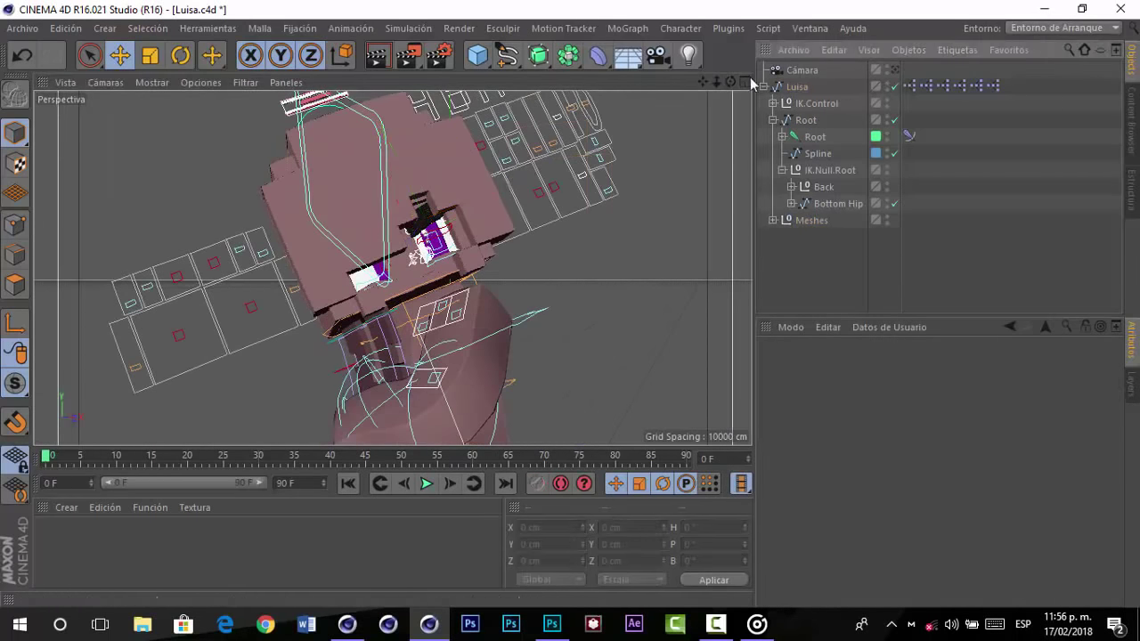
- Bring the red-side arm forward by moving its hand control in front of the waist
drag(730, 82, 745, 83)
drag(703, 82, 708, 84)
click(318, 421)
click(896, 69)
drag(550, 223, 459, 184)
- Equip the red-side hand with a tool, setting Tools to 3 and Size to 68%
click(367, 335)
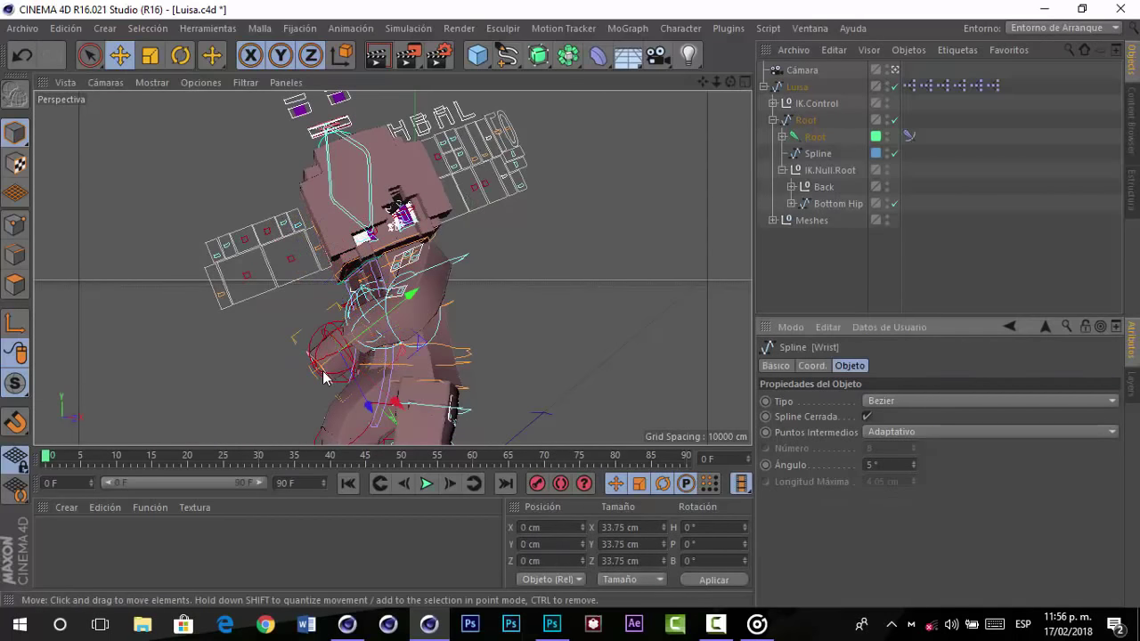
click(953, 532)
drag(367, 331, 471, 232)
click(908, 566)
click(1016, 532)
- Render the viewport to check the held tool and change its Materials setting
click(334, 351)
click(335, 345)
click(378, 56)
click(300, 363)
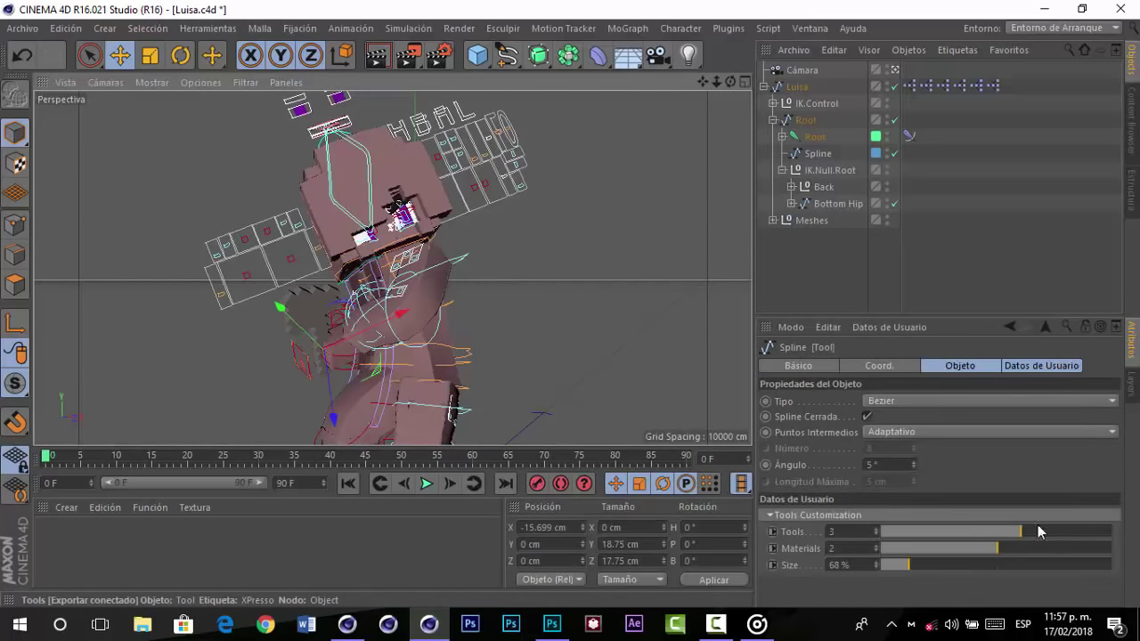
click(1033, 550)
click(575, 275)
- Find the Super Pack Minecraft Cinema 4D library by searching Windows for "Minecraft super", and add its Diamond item to the scene
click(22, 28)
click(60, 625)
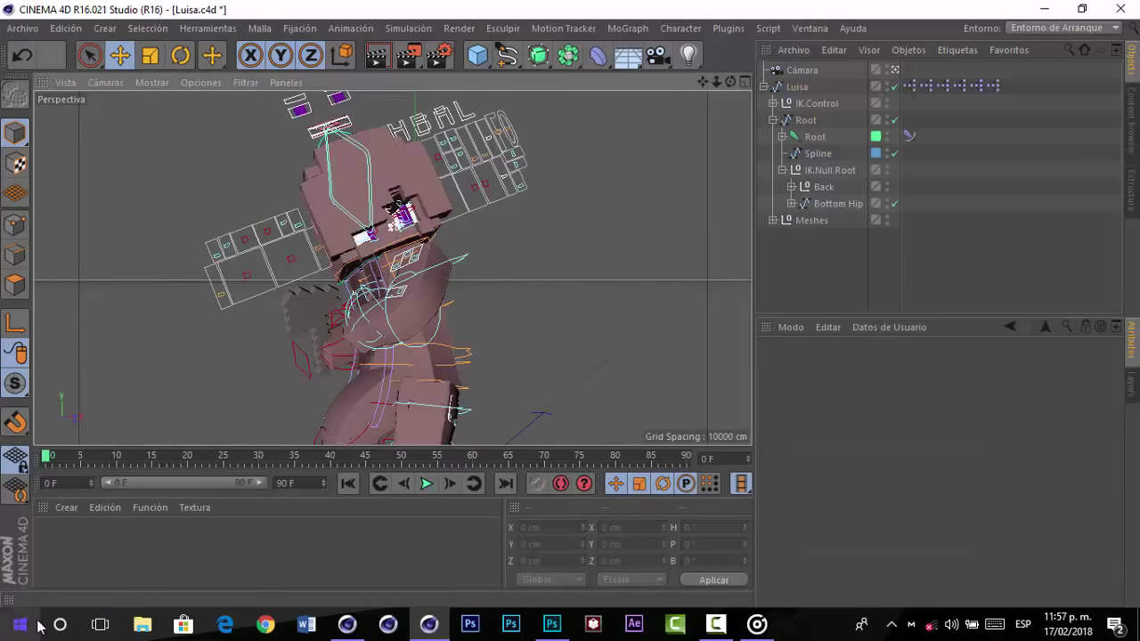
text(Minecraft super)
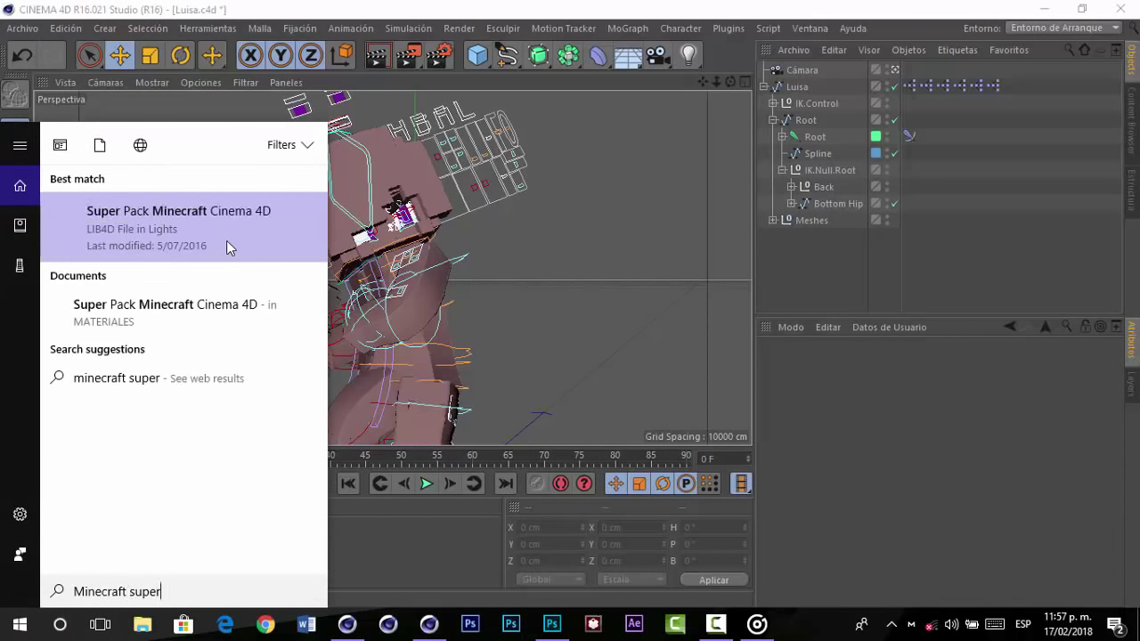
right_click(226, 241)
click(255, 257)
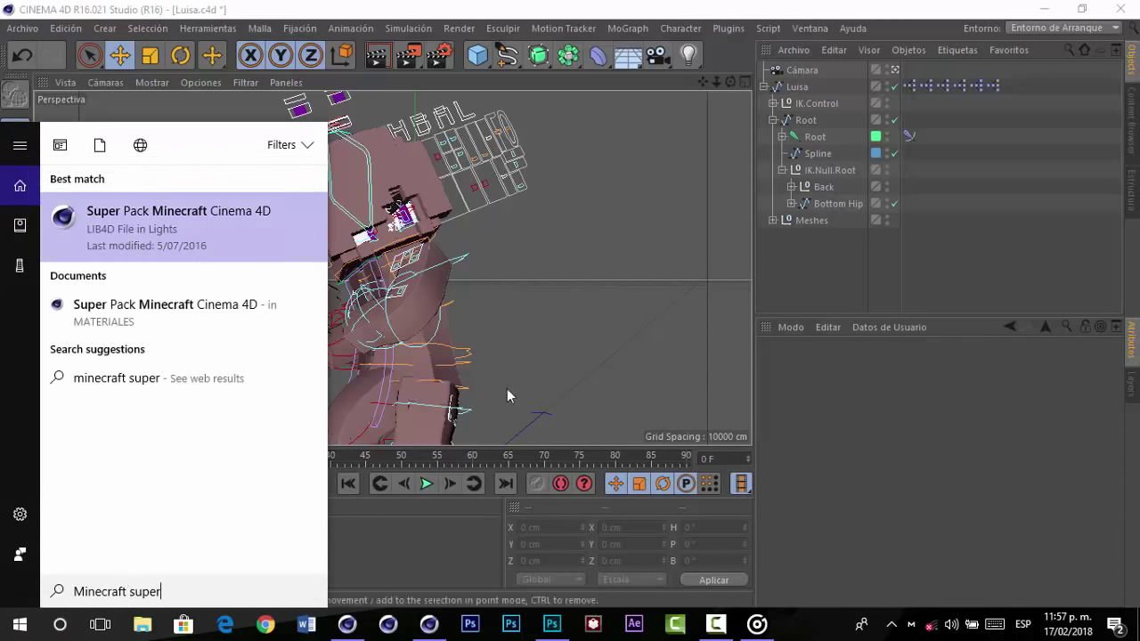
click(877, 70)
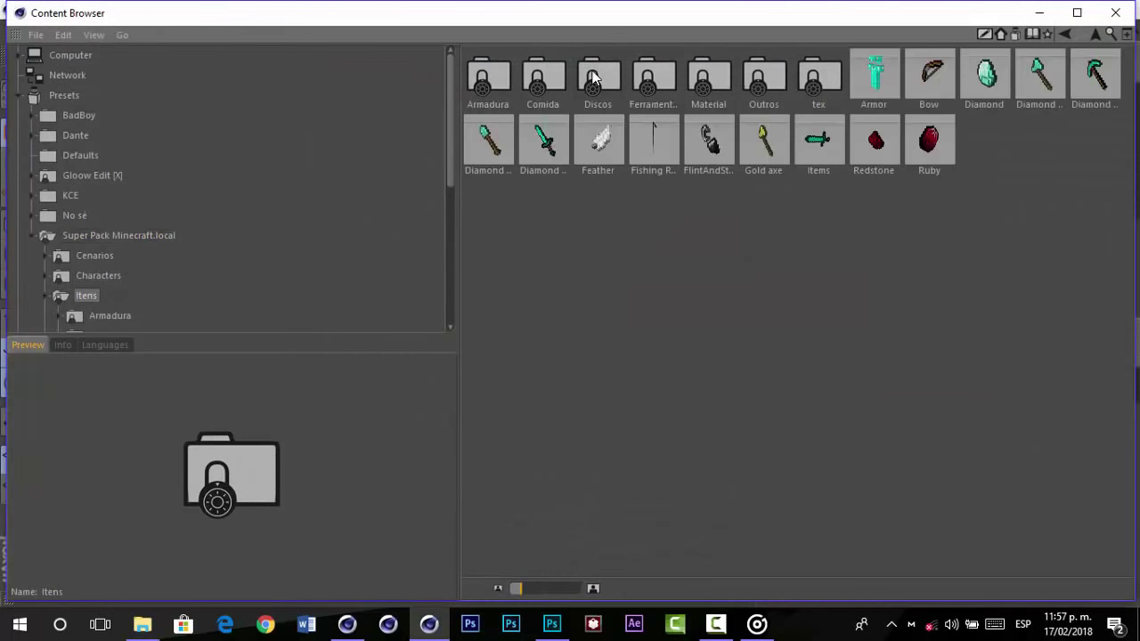
click(183, 224)
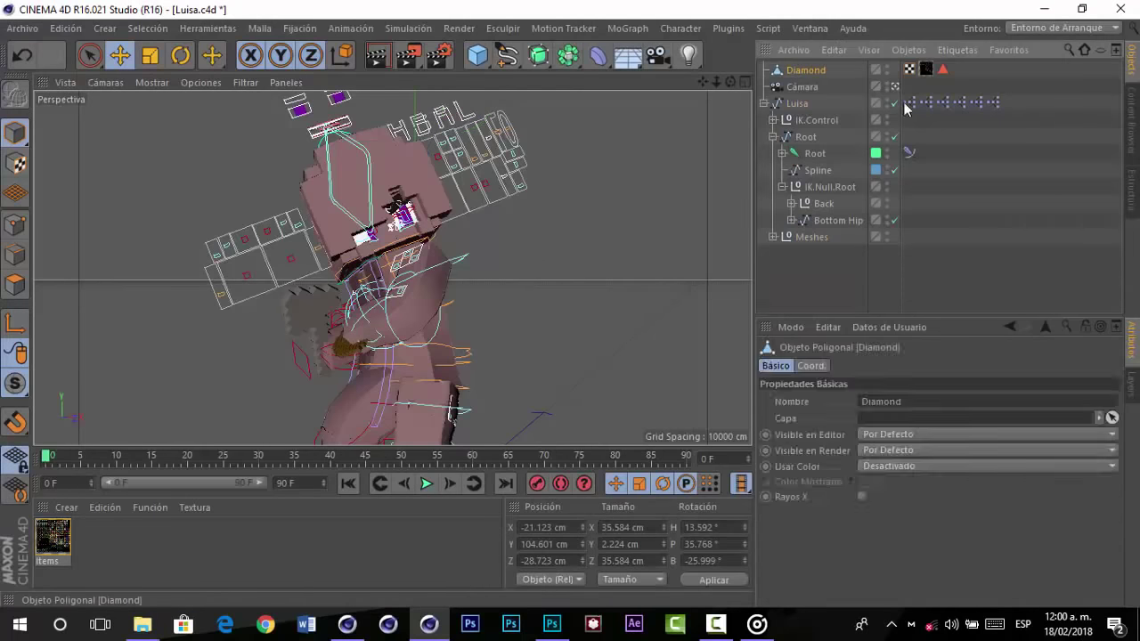
- Position and scale the Diamond to fit in the character's hand, and return to the camera view
click(895, 87)
scroll(392, 285, up, 5)
drag(435, 326, 325, 337)
click(150, 55)
drag(309, 290, 317, 311)
drag(317, 311, 293, 300)
drag(303, 289, 314, 300)
click(895, 86)
click(855, 278)
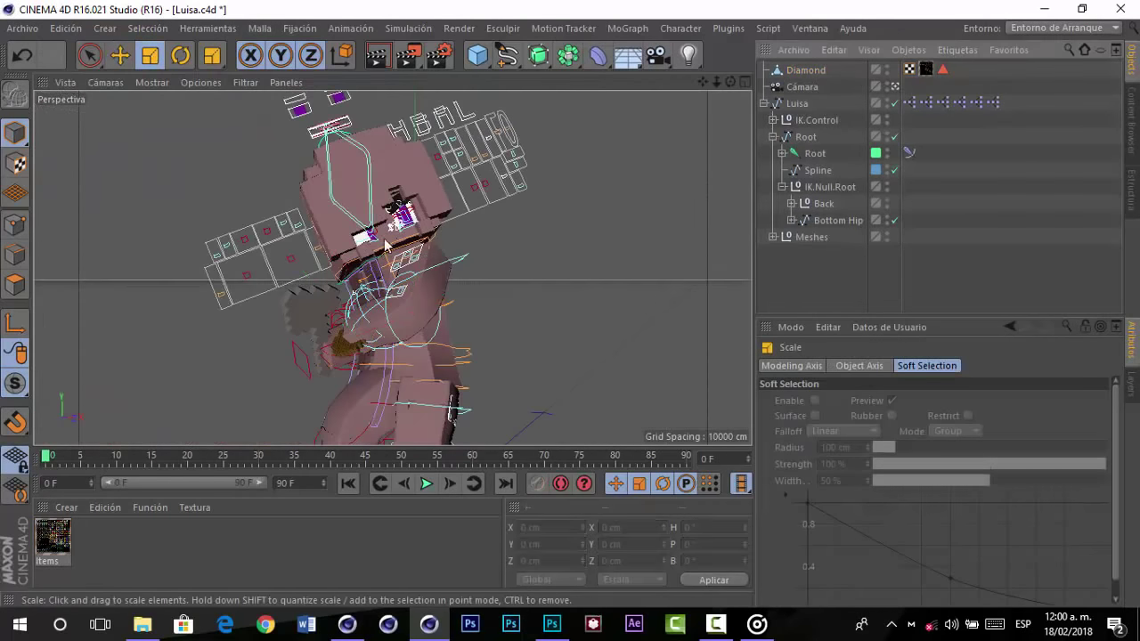
- Nudge two red slider squares upward on the red-side facial control panel beside the head
click(292, 262)
click(120, 55)
drag(260, 201, 254, 187)
click(247, 275)
drag(231, 239, 224, 222)
click(258, 160)
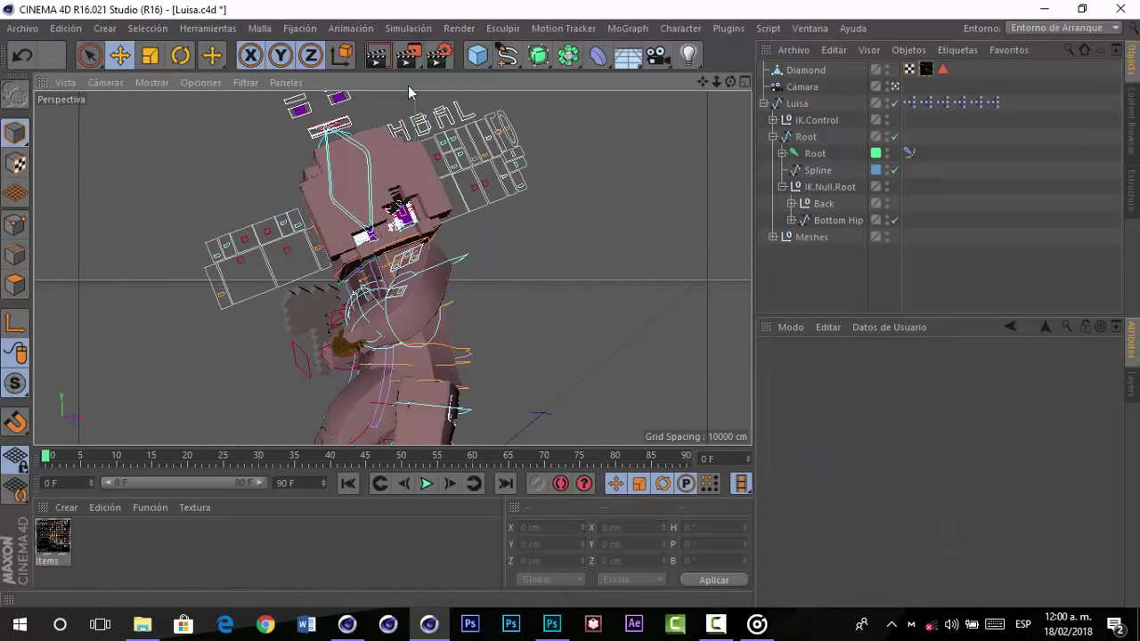
- Test-render a region over the hands, and render the full scene to the Picture Viewer in Cinema 4D
drag(409, 56, 461, 75)
key(alt+r)
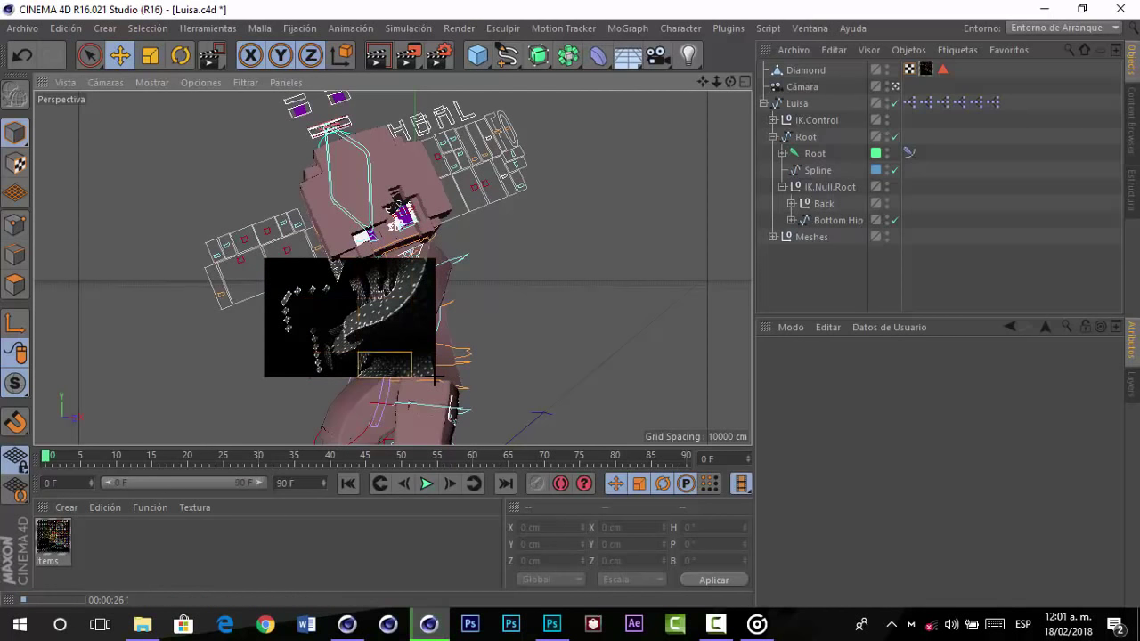
click(406, 54)
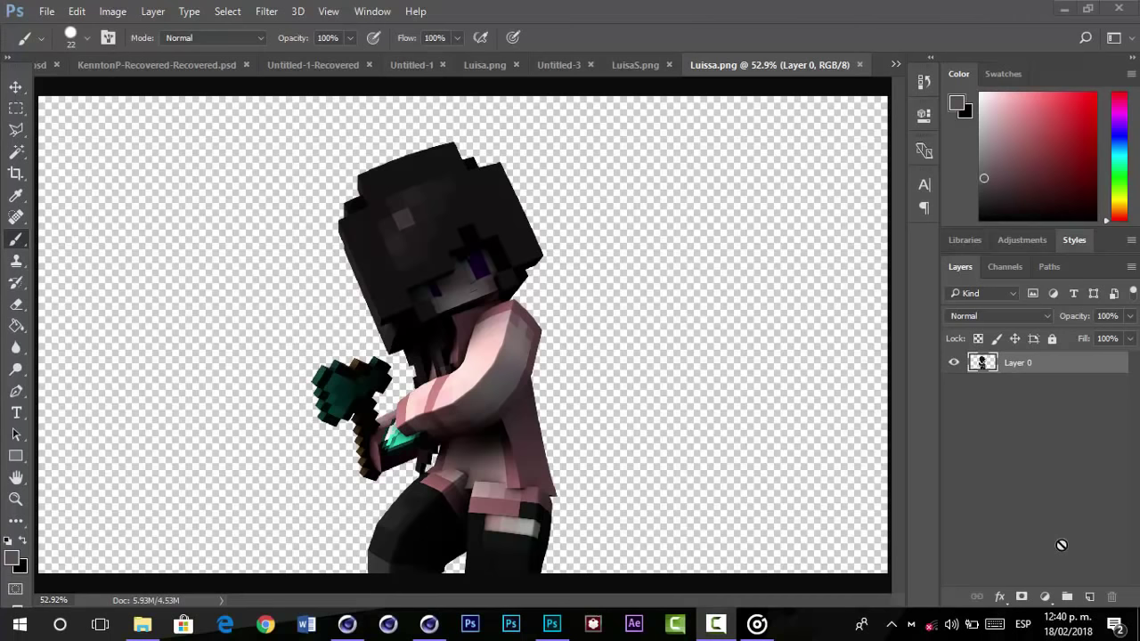
click(428, 623)
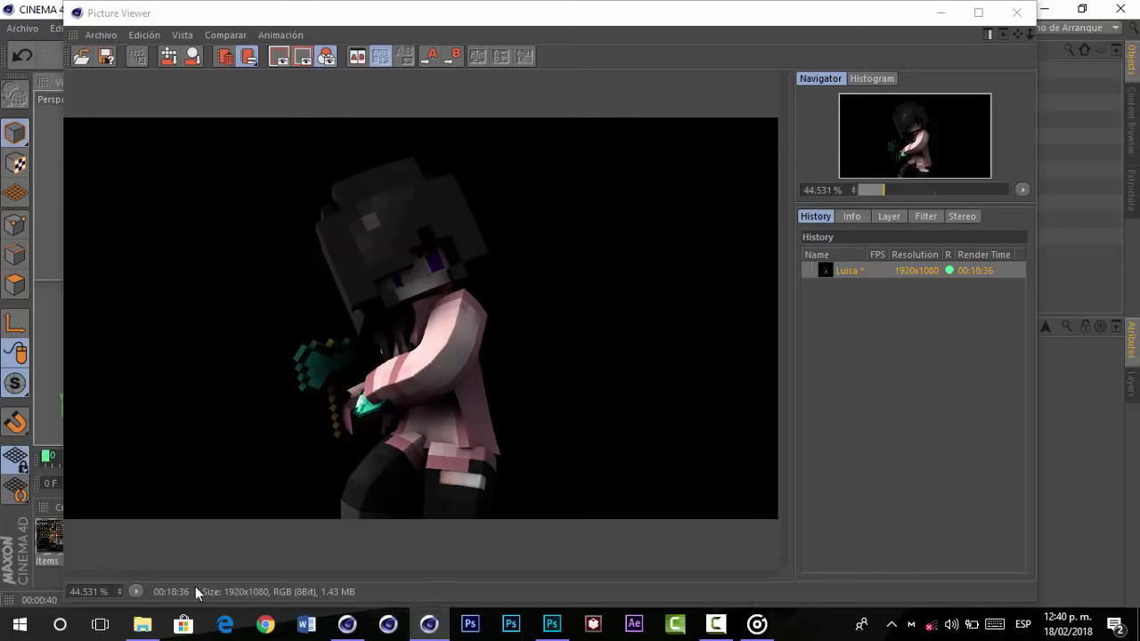
- Switch to Luissa.png in Photoshop and examine the character's eyes and mouth up close
mouse_move(428, 628)
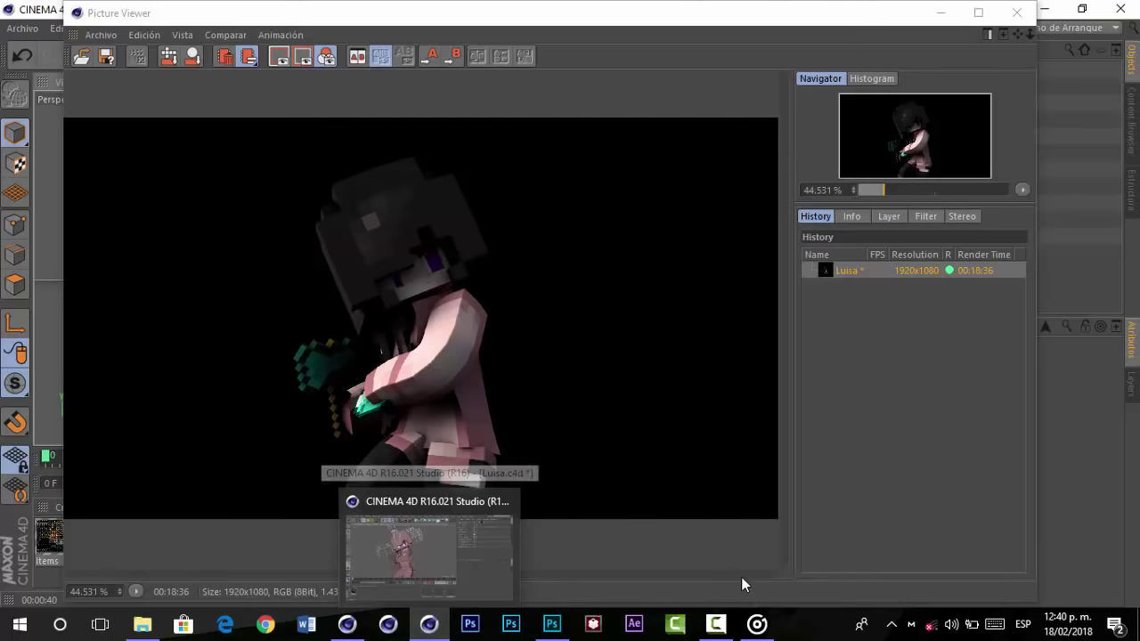
mouse_move(561, 628)
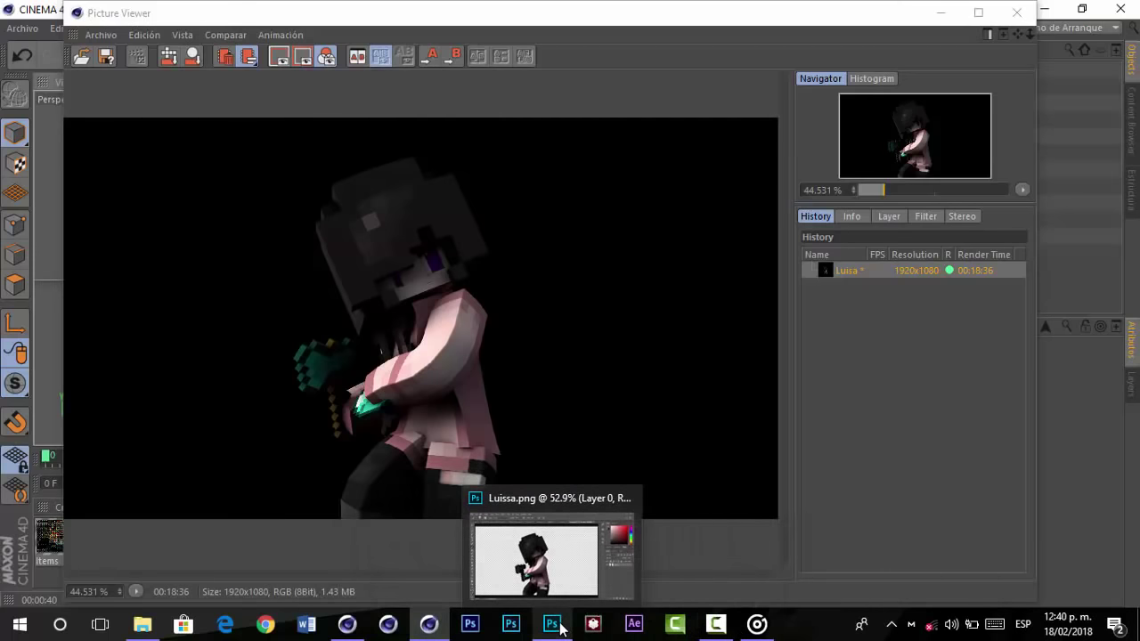
click(561, 628)
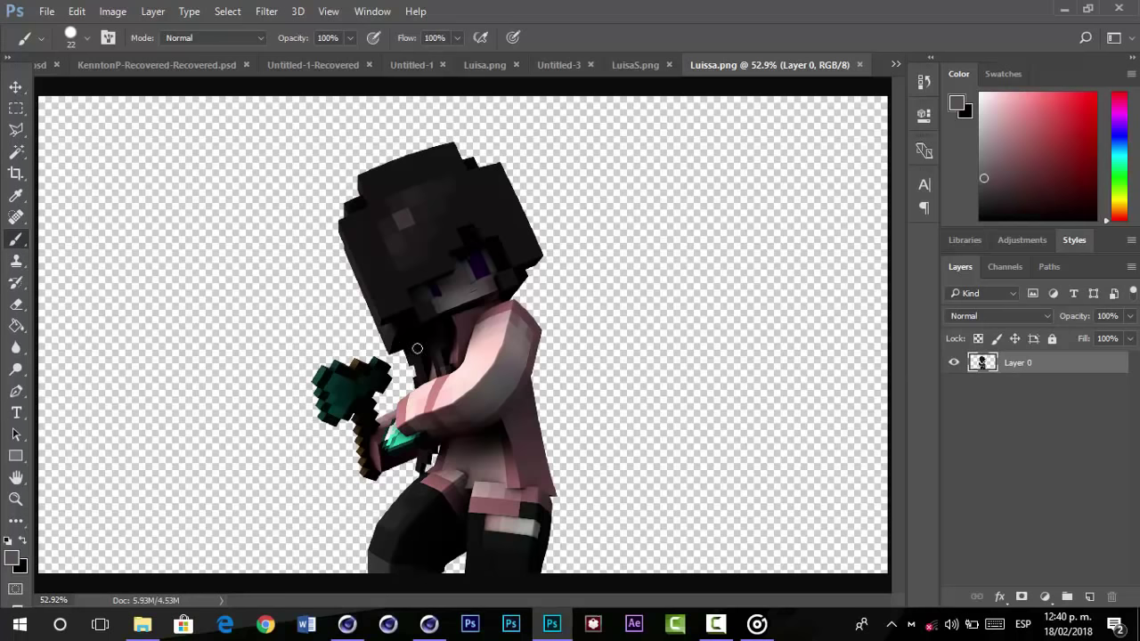
key(z)
drag(449, 275, 482, 287)
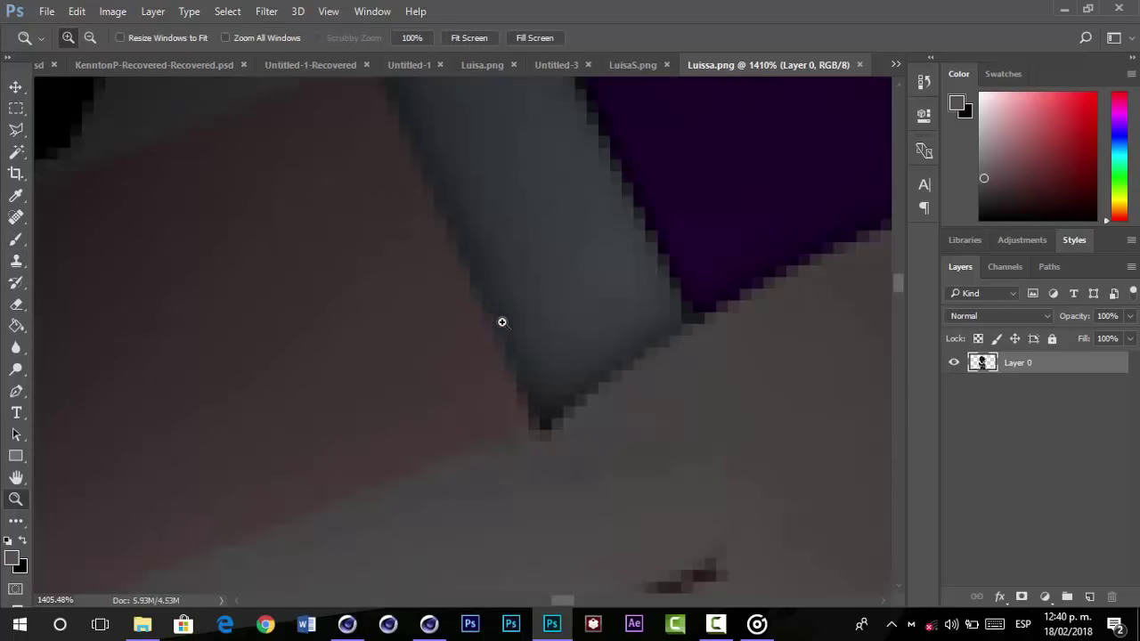
scroll(516, 341, down, 3)
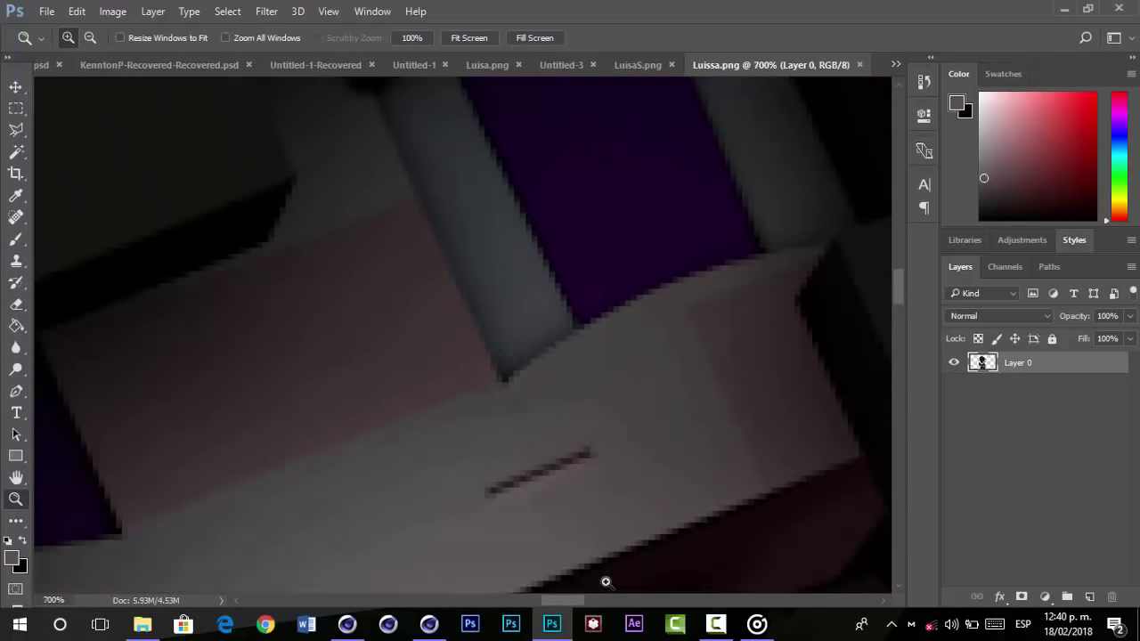
drag(457, 537, 618, 423)
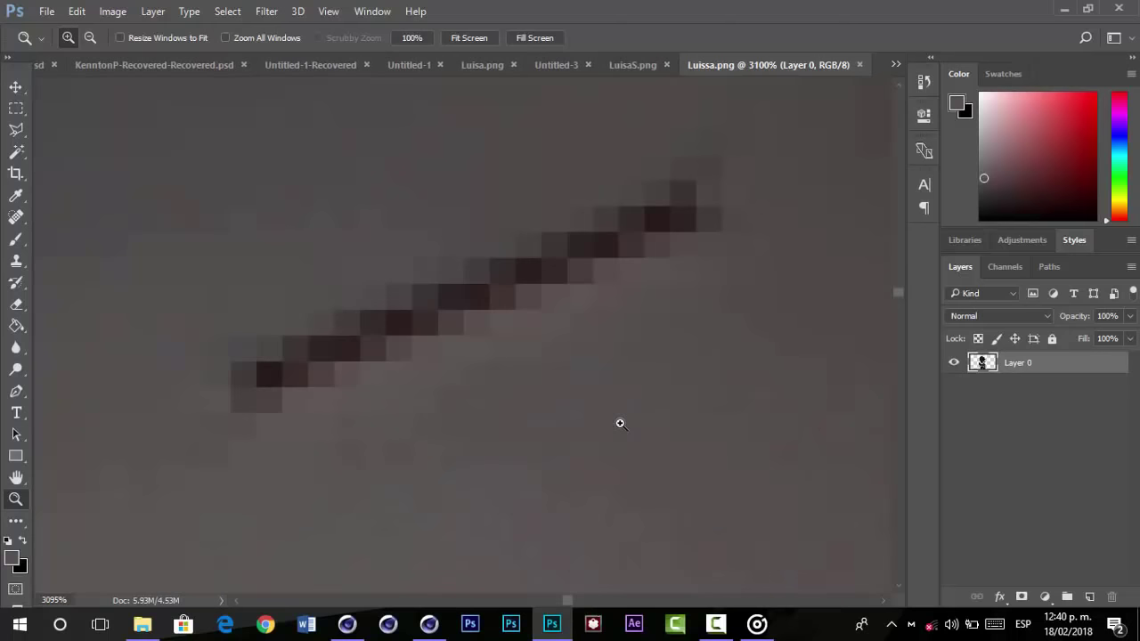
scroll(619, 423, down, 3)
scroll(620, 423, down, 2)
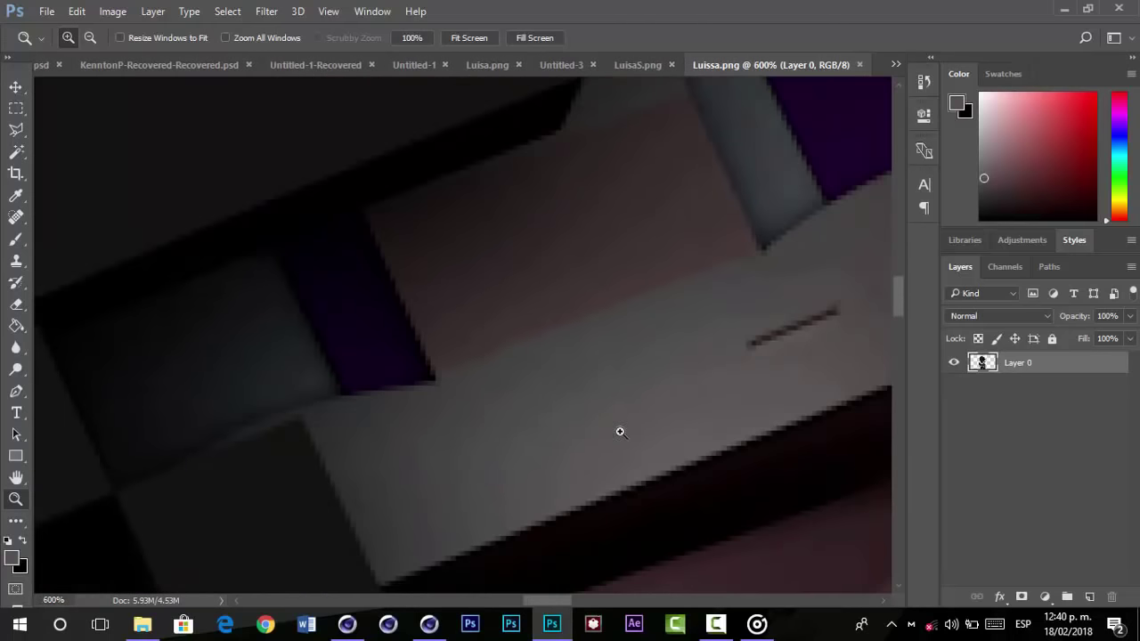
mouse_move(544, 602)
mouse_down()
mouse_move(586, 607)
mouse_move(559, 602)
mouse_up()
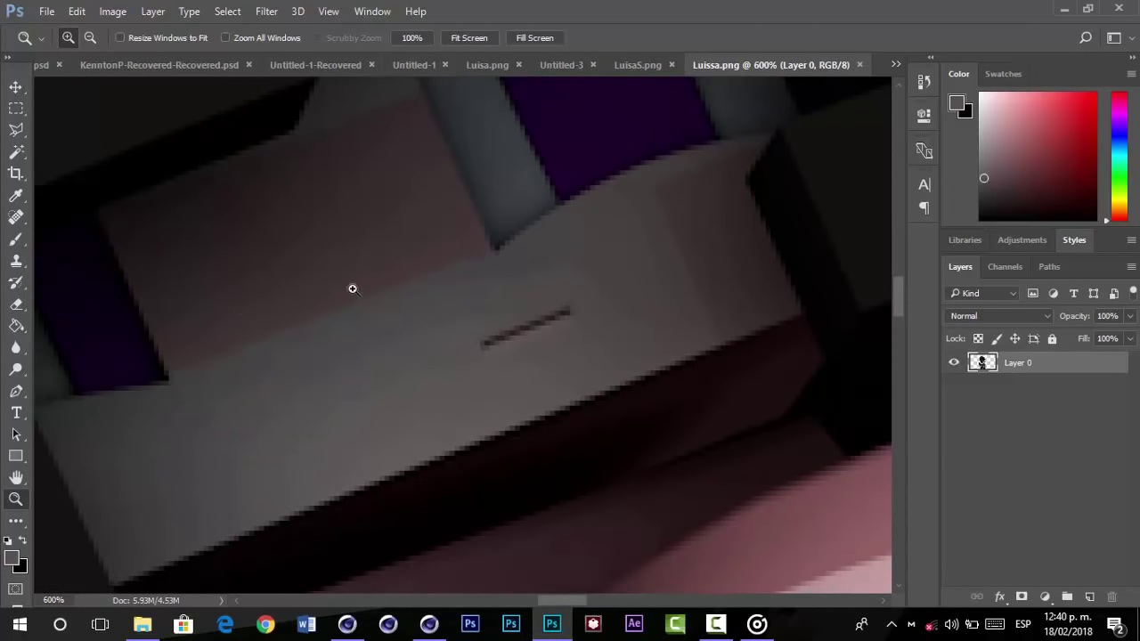
- Remove the dark mouth line from the face with the Clone Stamp, using a 7 px brush and nearby skin as the source
key(s)
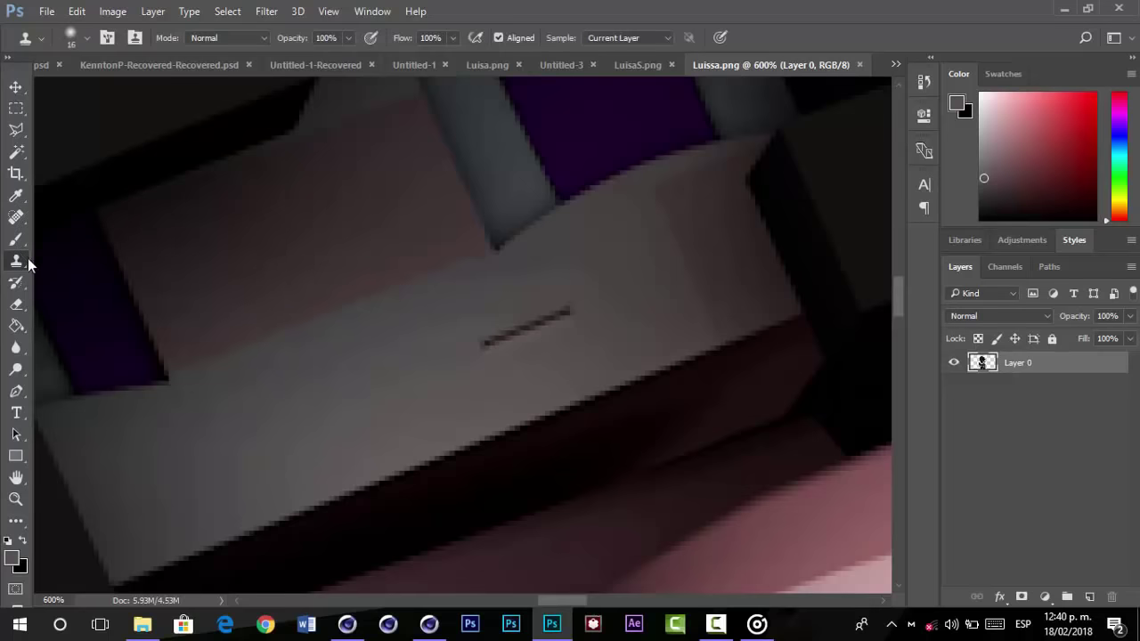
drag(355, 275, 341, 273)
drag(472, 354, 517, 336)
key(ctrl+z)
alt+right_click(522, 369)
click(530, 380)
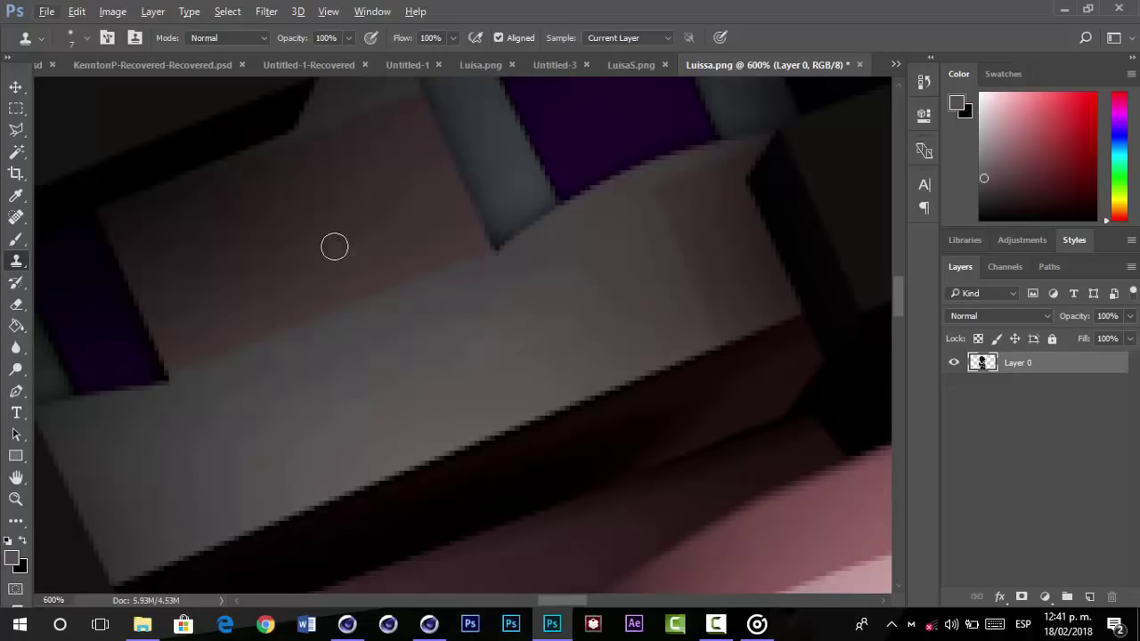
- Even out the retouched skin around the former mouth with a soft 30 px brush, painting in tones sampled from the face
click(12, 242)
alt+right_click(445, 351)
alt+click(451, 360)
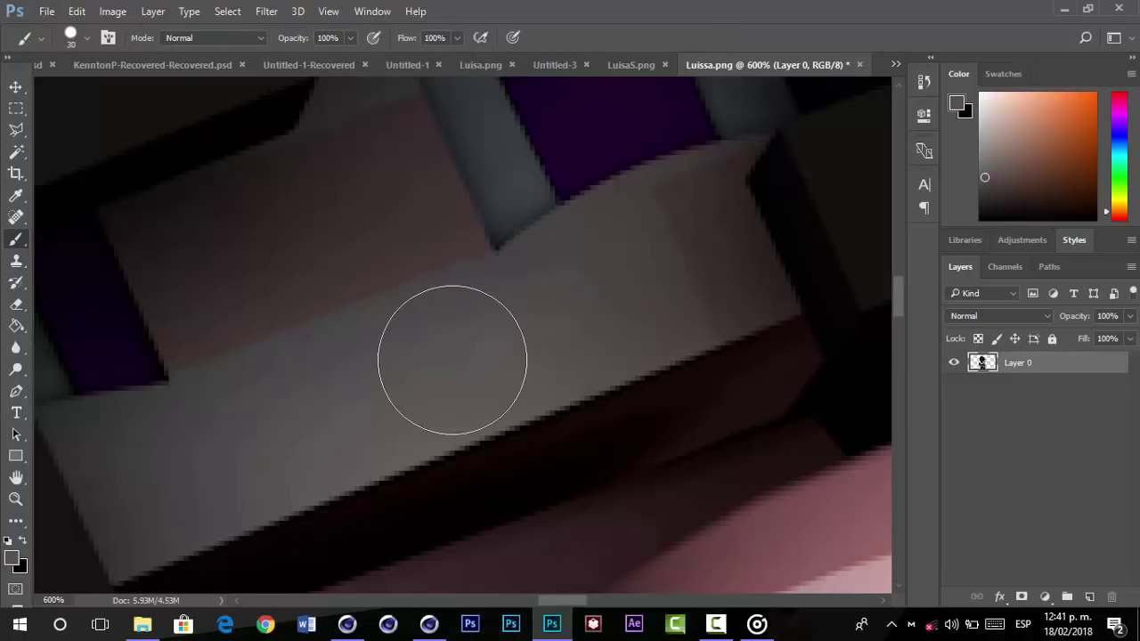
click(461, 358)
right_click(435, 354)
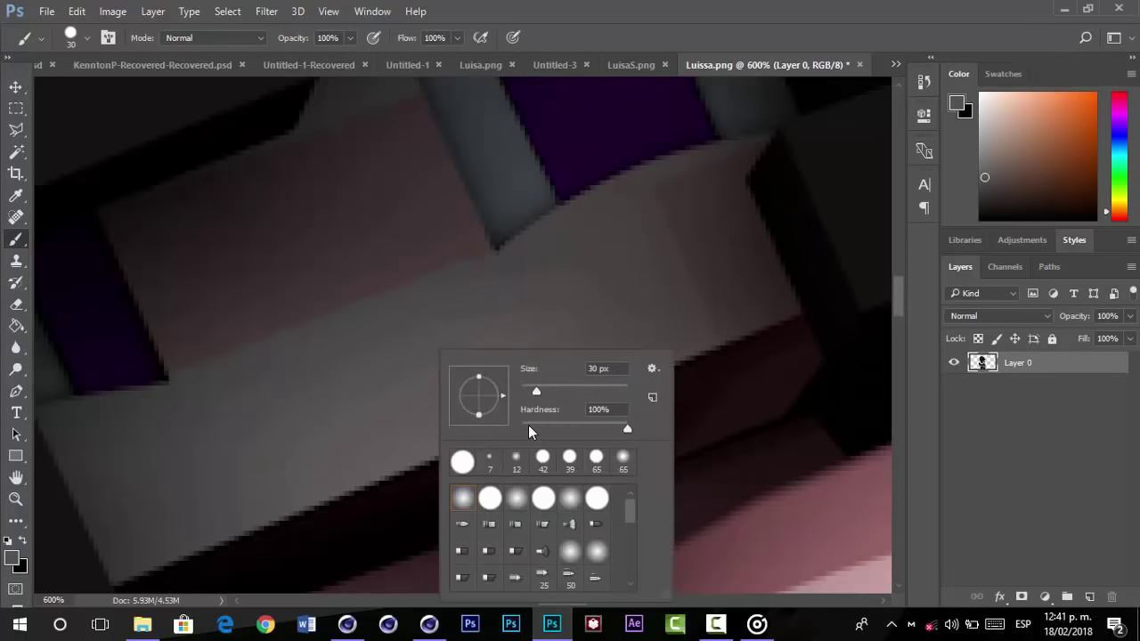
drag(528, 426, 417, 435)
click(428, 364)
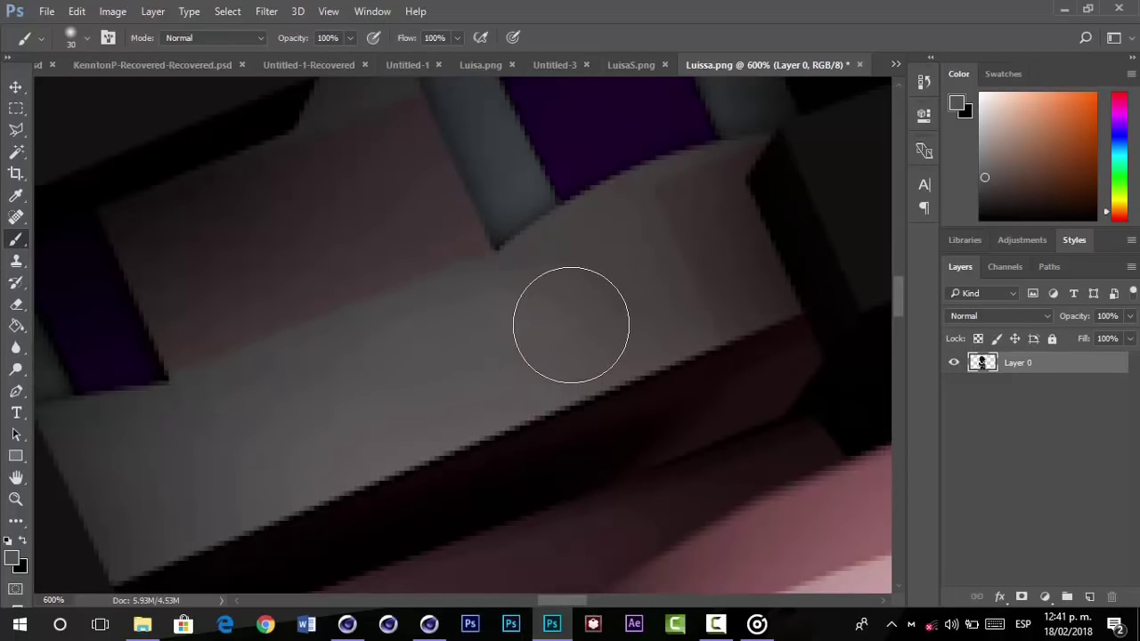
alt+click(612, 285)
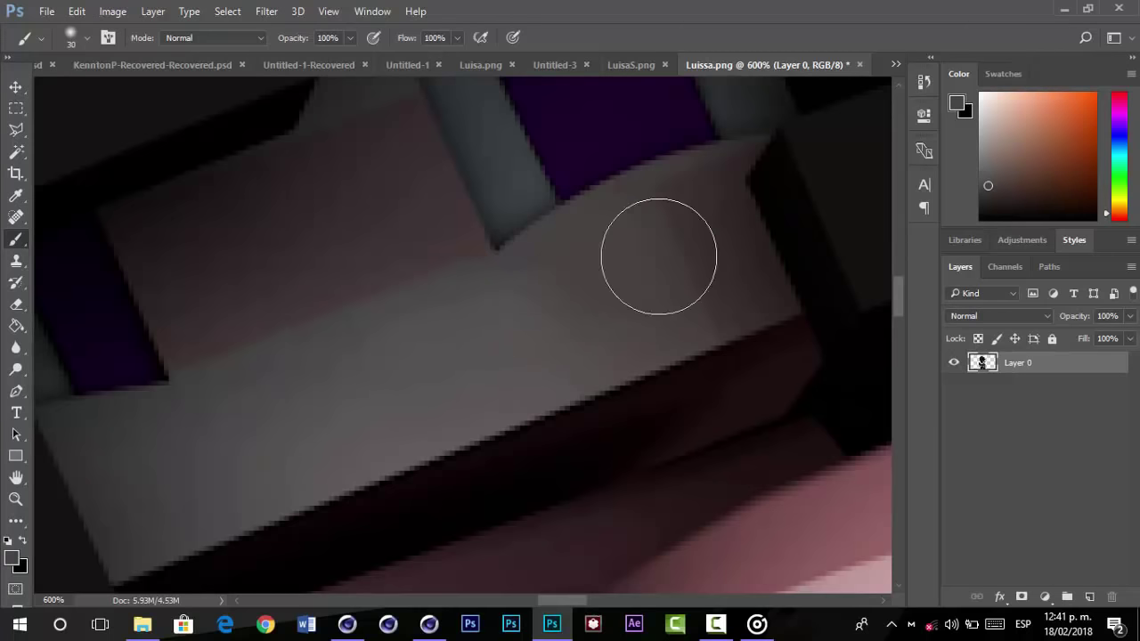
scroll(668, 288, down, 6)
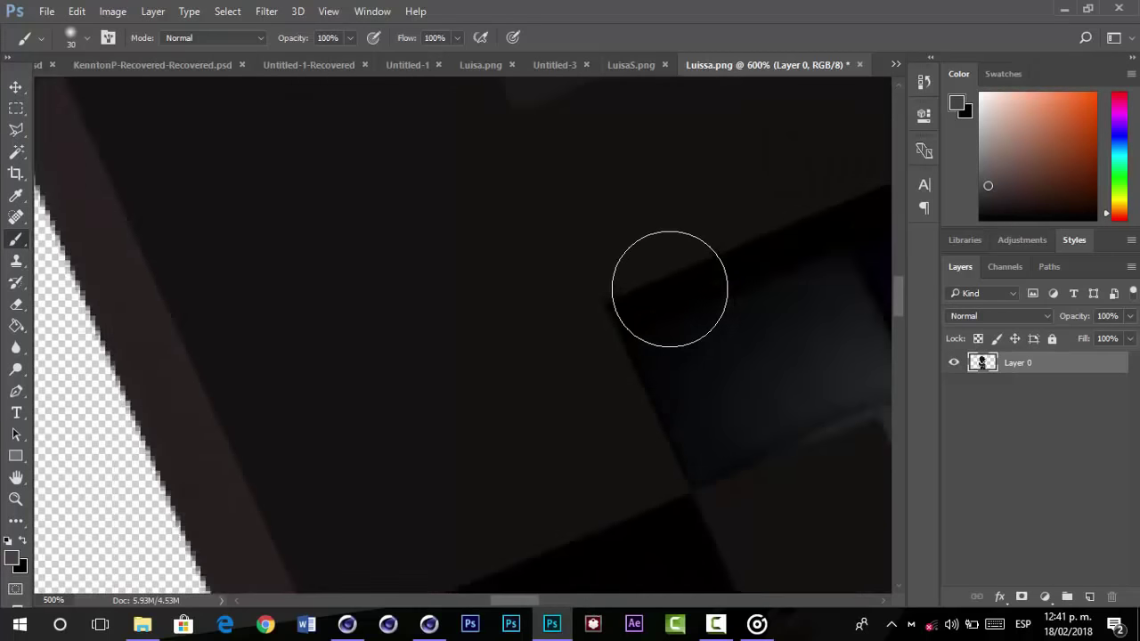
scroll(669, 287, down, 1)
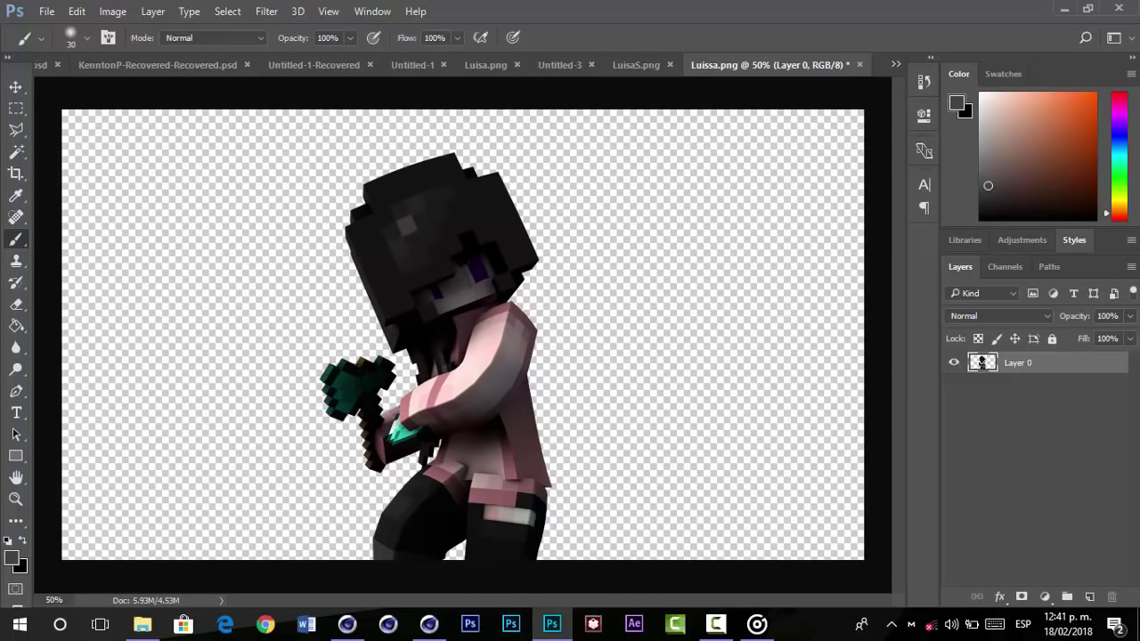
- Select the neck area below the chin with the Polygonal Lasso and add a new layer above Layer 0
key(z)
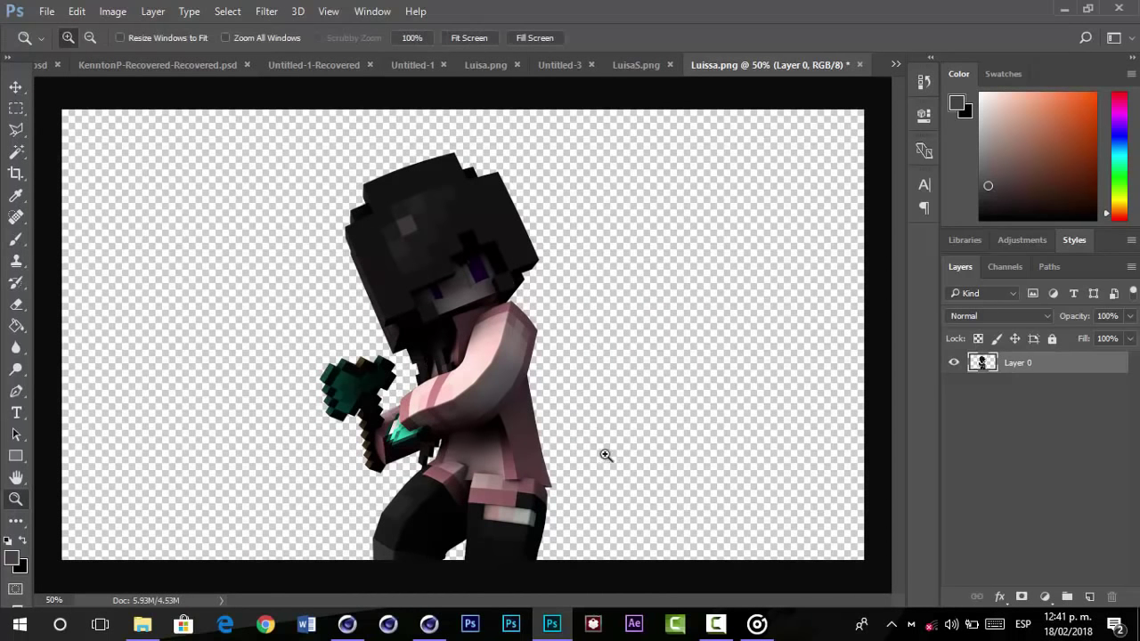
drag(348, 291, 633, 355)
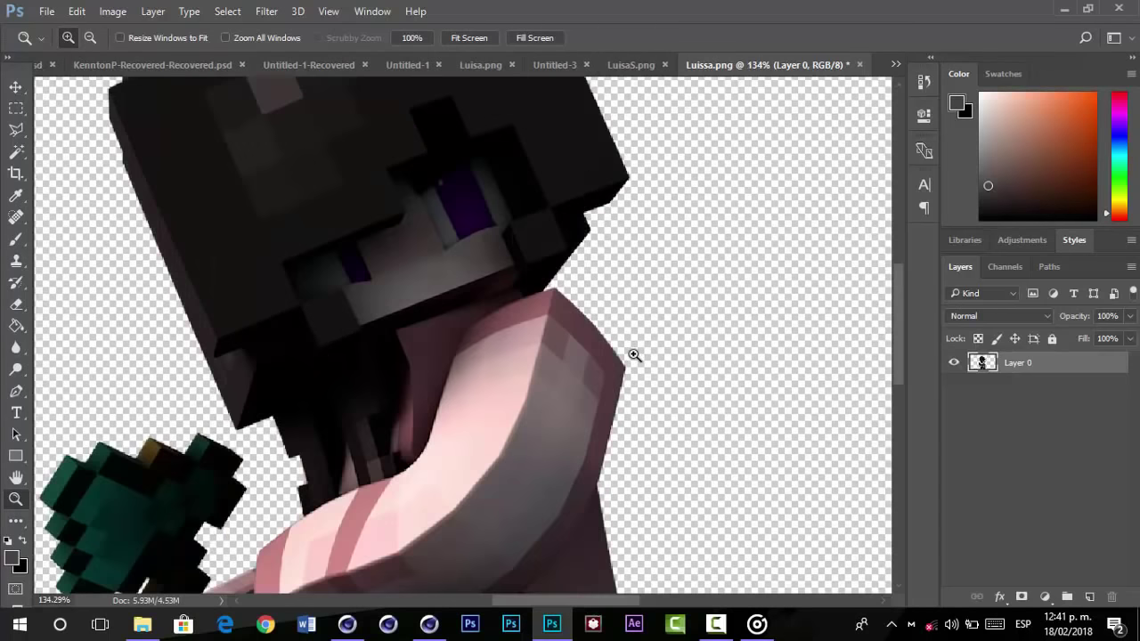
click(17, 132)
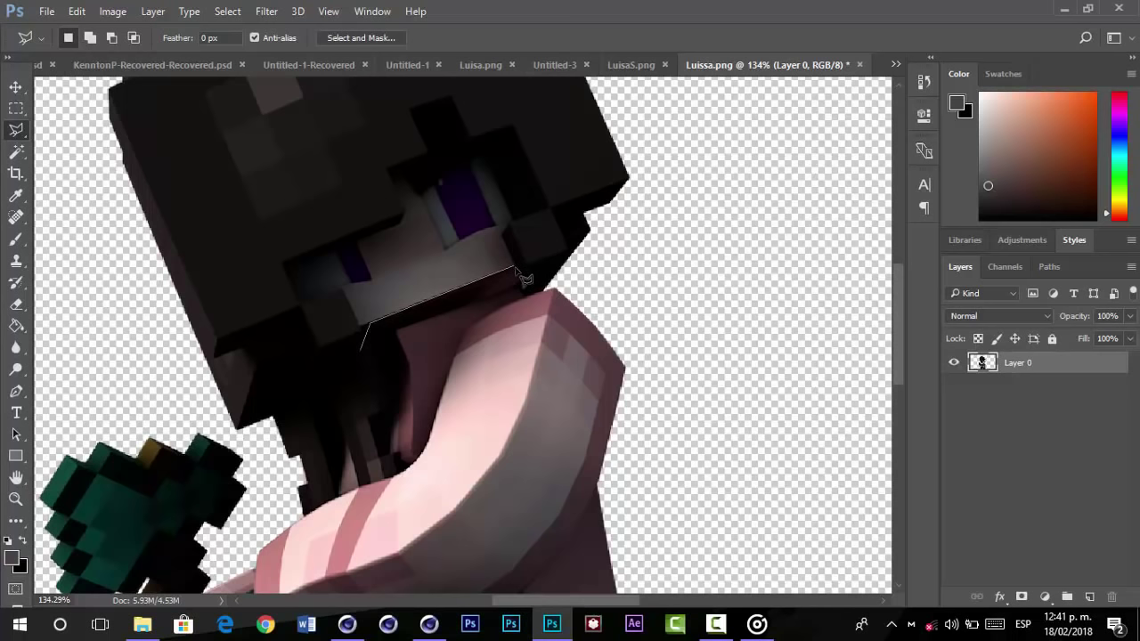
click(367, 402)
click(16, 239)
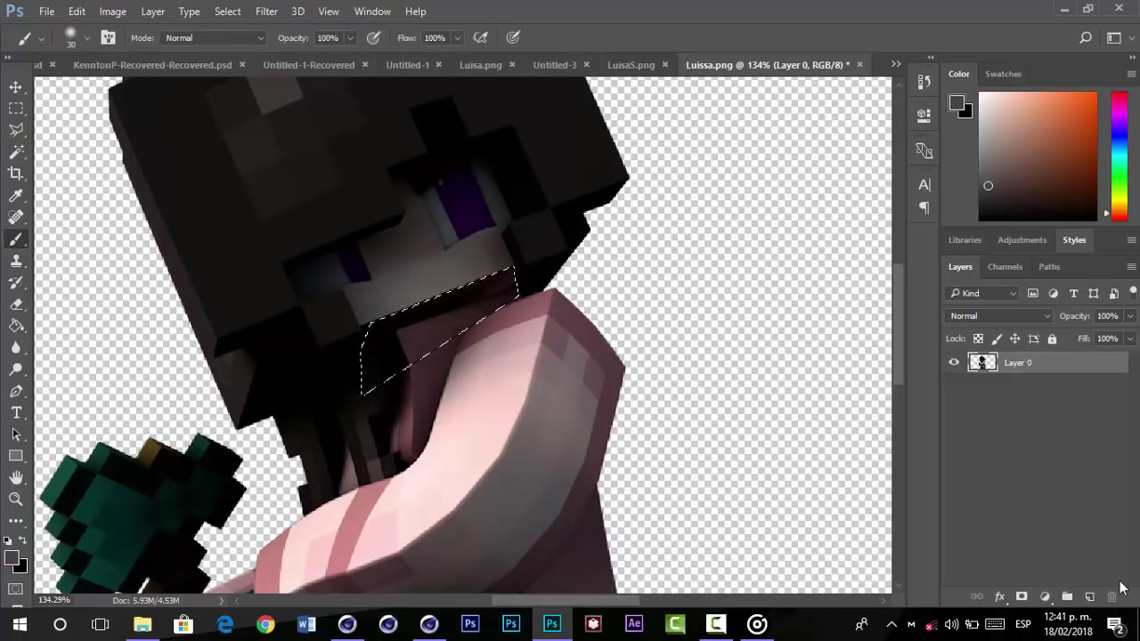
click(1090, 597)
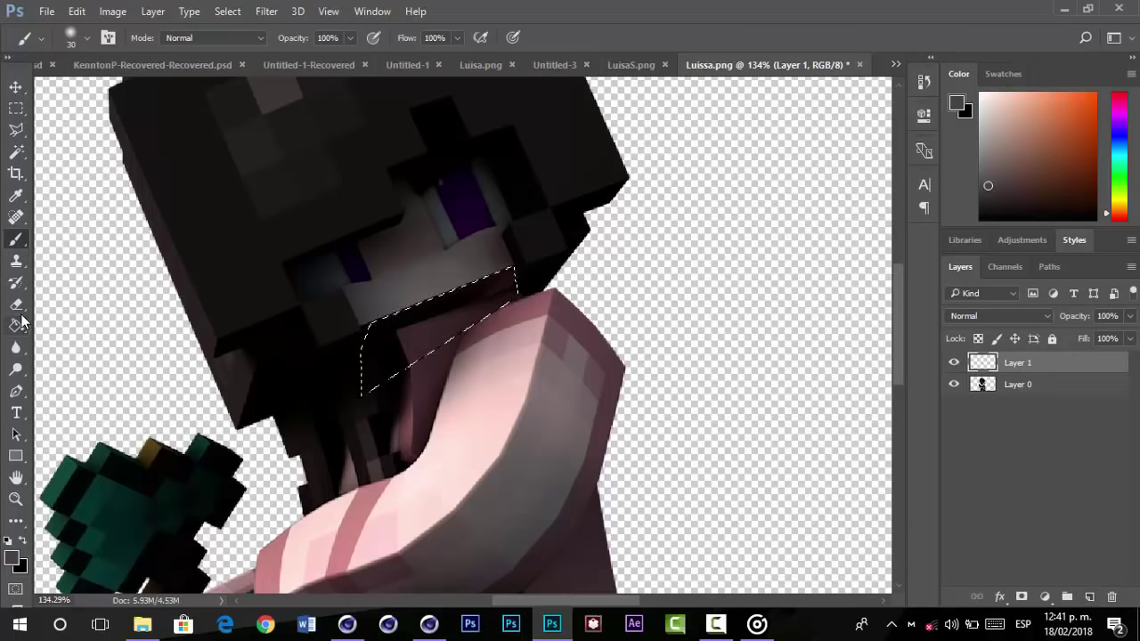
- Paint a black shadow inside the neck selection on Layer 1 with a soft 142 px brush, and deselect
click(16, 305)
click(16, 240)
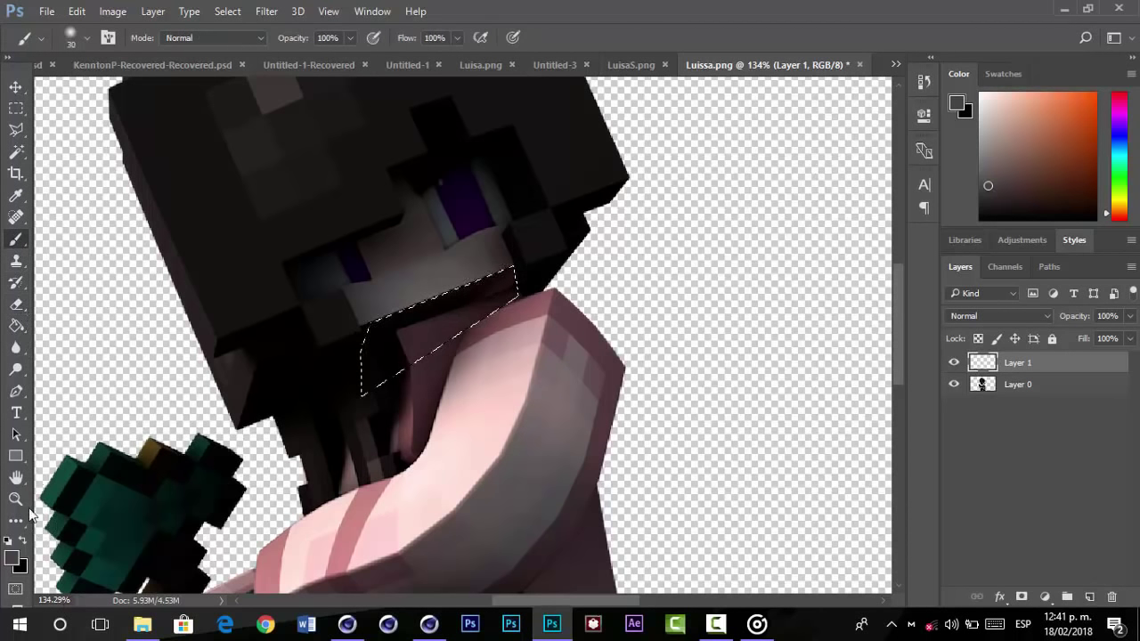
click(24, 541)
drag(336, 354, 401, 351)
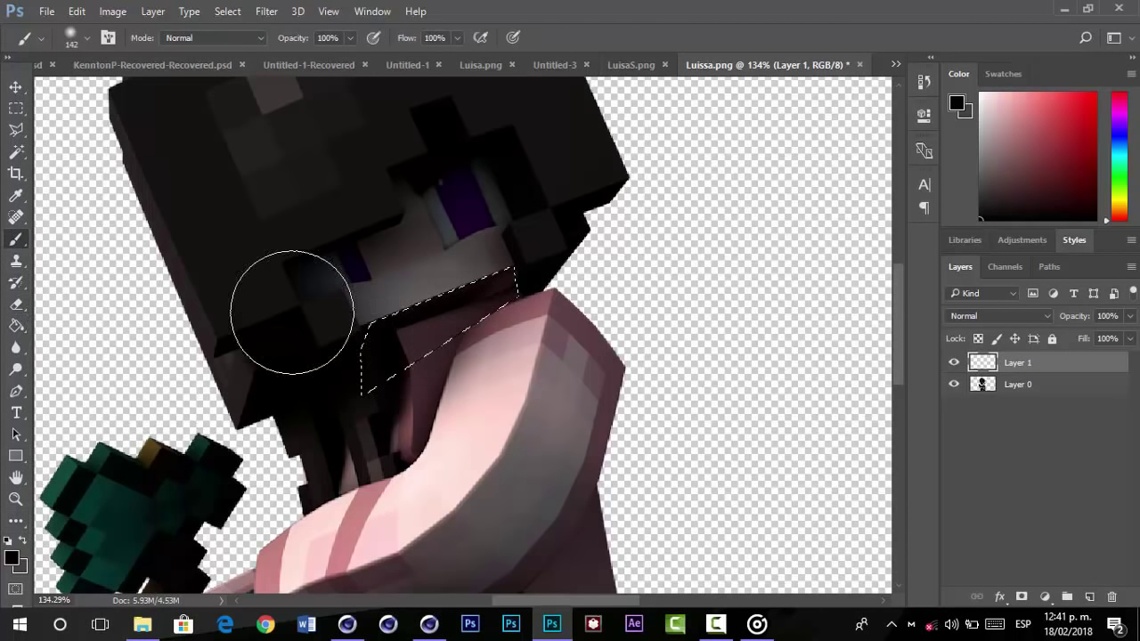
drag(293, 312, 307, 293)
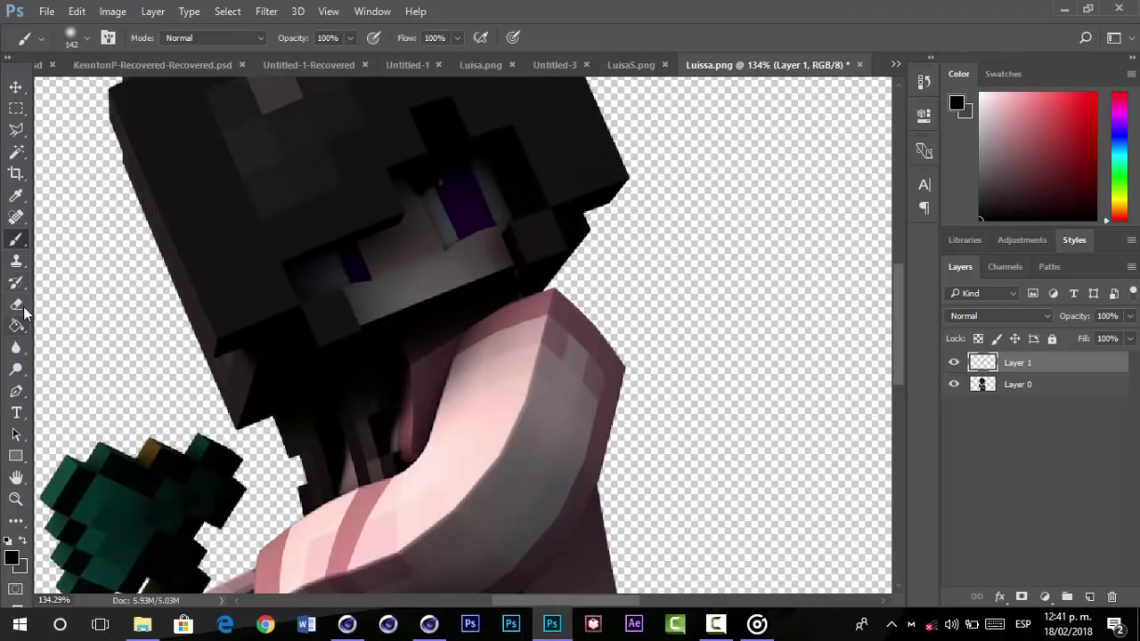
- Soften the lower edge of the neck shadow on Layer 1 with a soft 130 px eraser
click(17, 305)
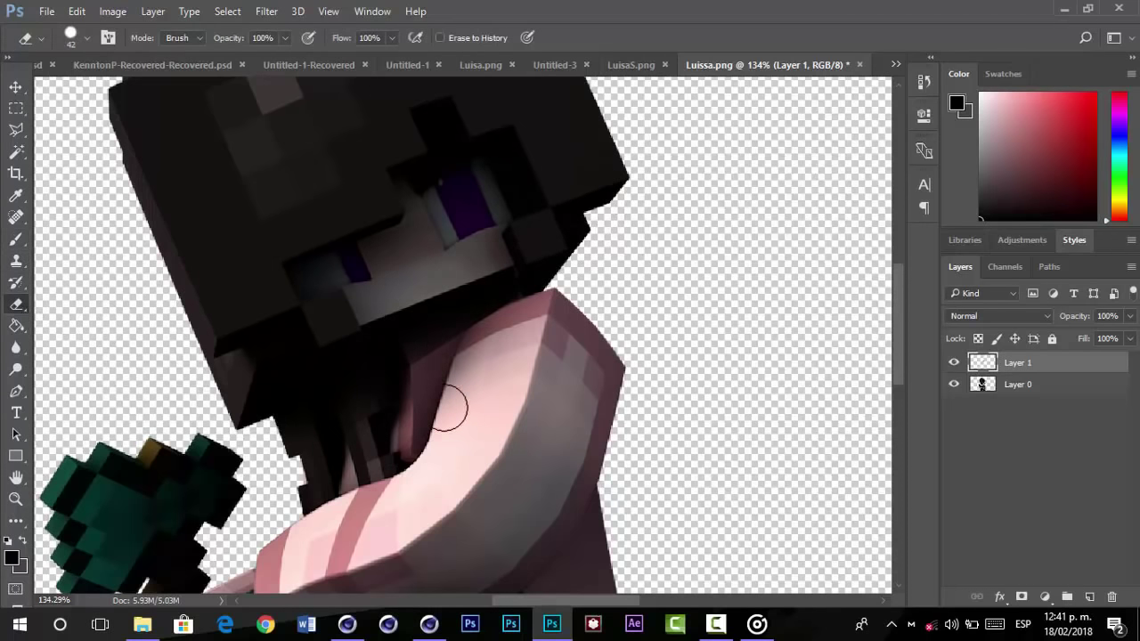
right_click(542, 389)
click(456, 401)
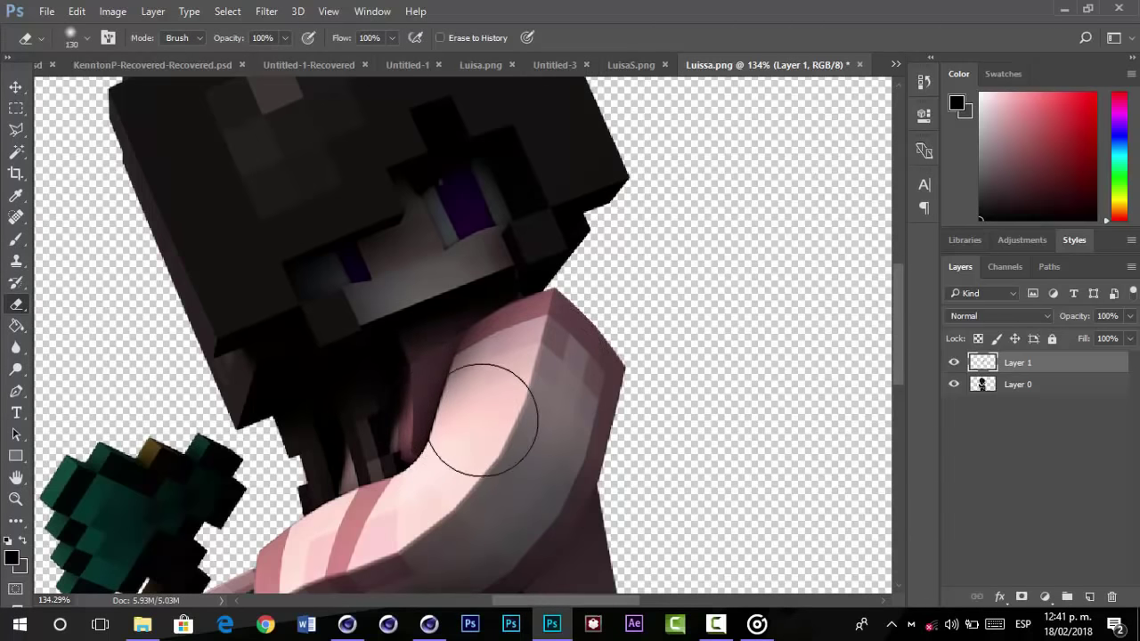
key(ctrl+t)
key(Up)
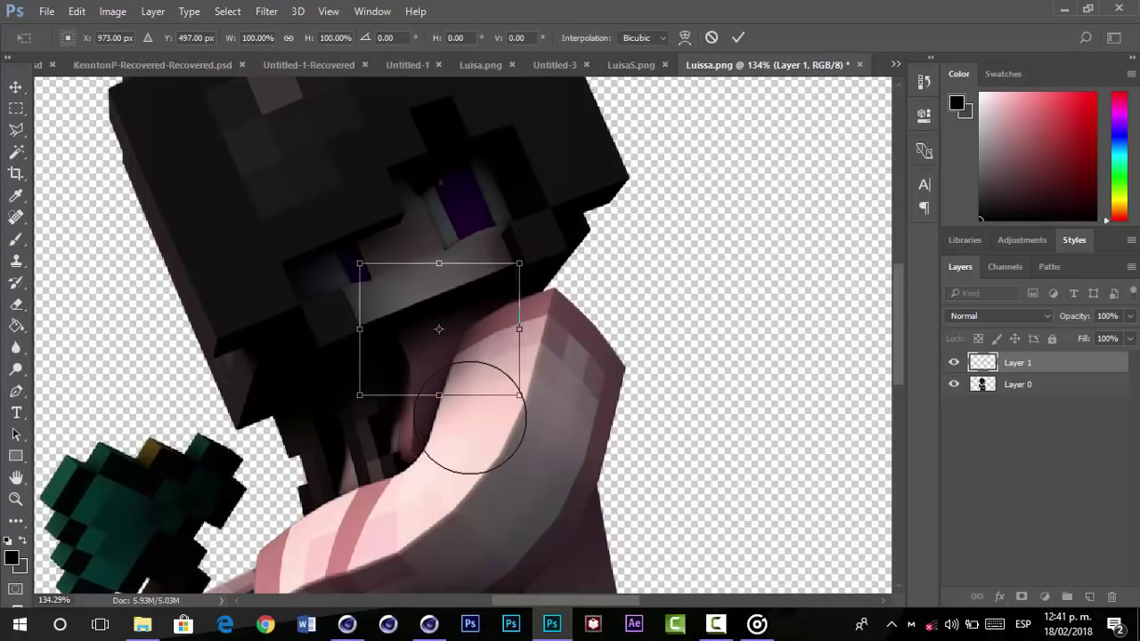
key(Return)
- Merge Layer 1 and Layer 0 into a single layer
key(ctrl+Page_Up)
key(ctrl+minus)
key(ctrl+minus)
key(ctrl+minus)
key(ctrl+minus)
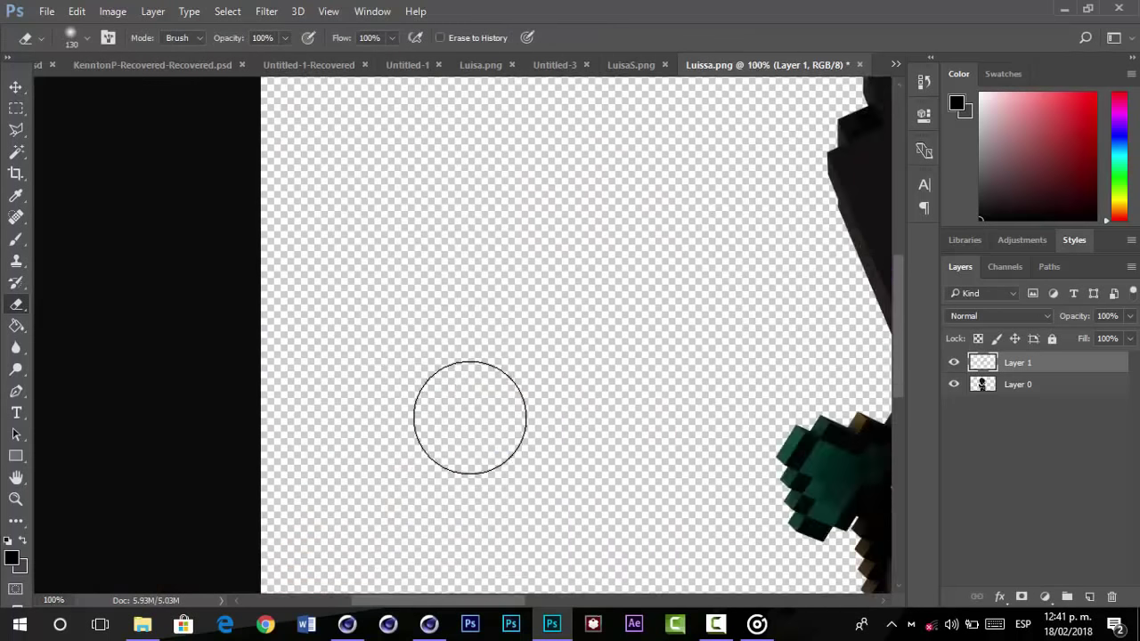
key(ctrl+minus)
key(ctrl+plus)
key(ctrl+plus)
key(ctrl+plus)
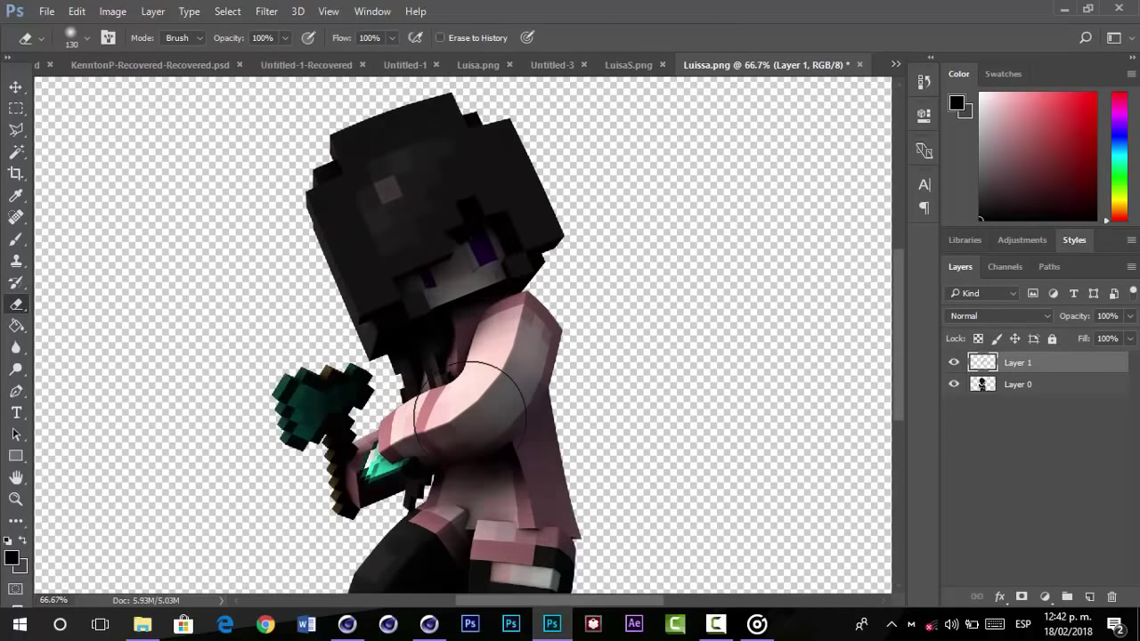
key(ctrl+minus)
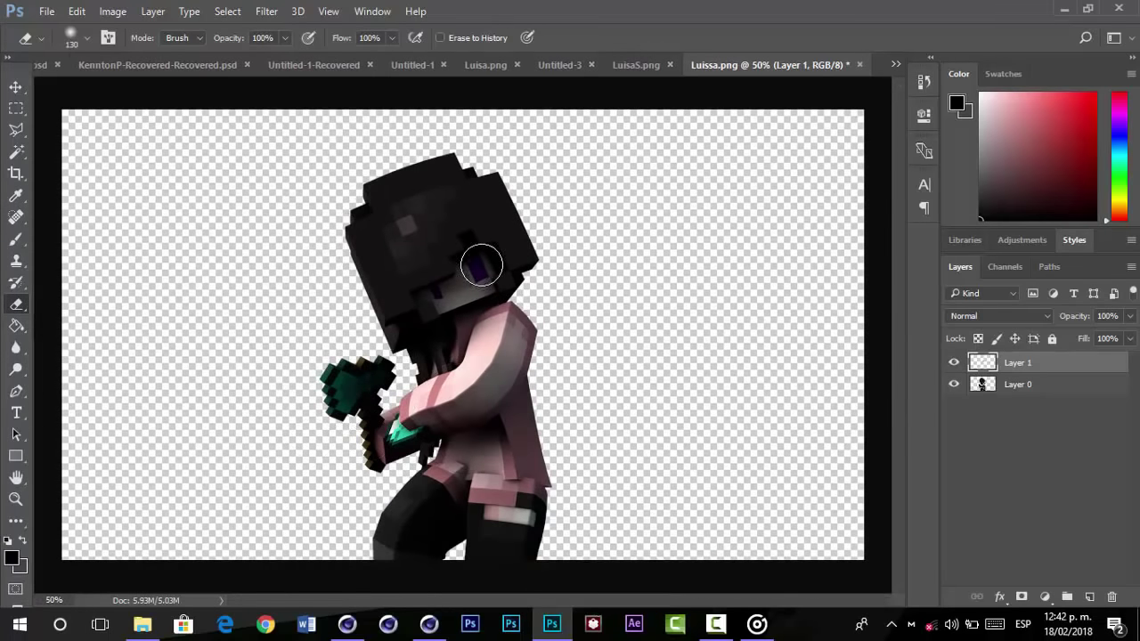
shift+click(1035, 386)
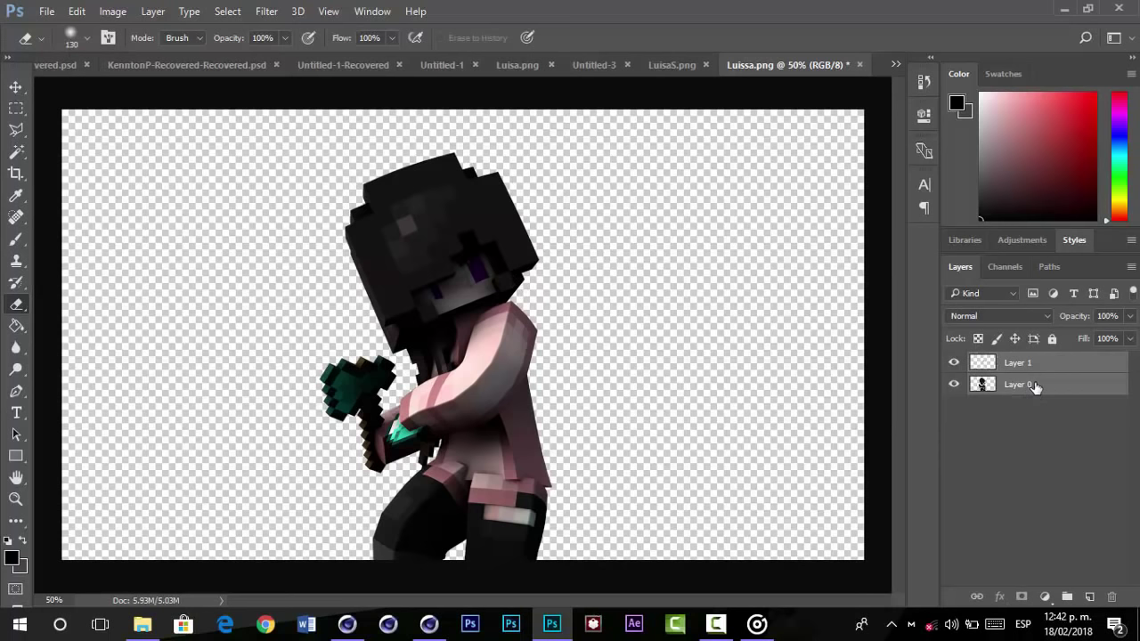
key(ctrl+e)
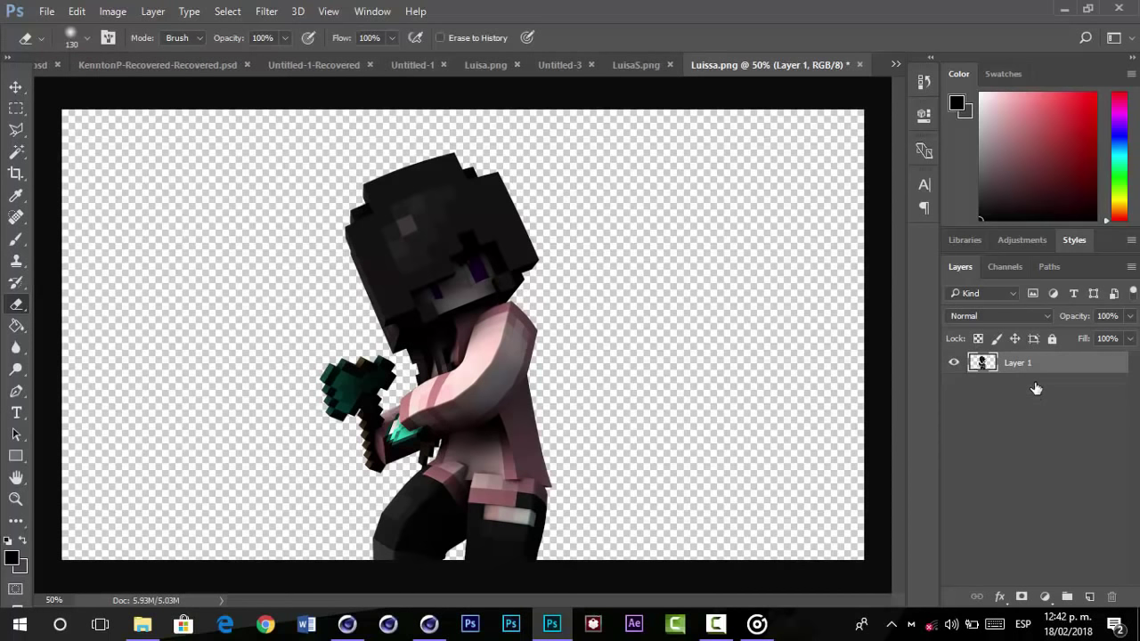
- Open Liquify on the merged layer and reshape the hair with the Forward Warp tool at size 557 and pressure 51
key(ctrl+shift+x)
key(Return)
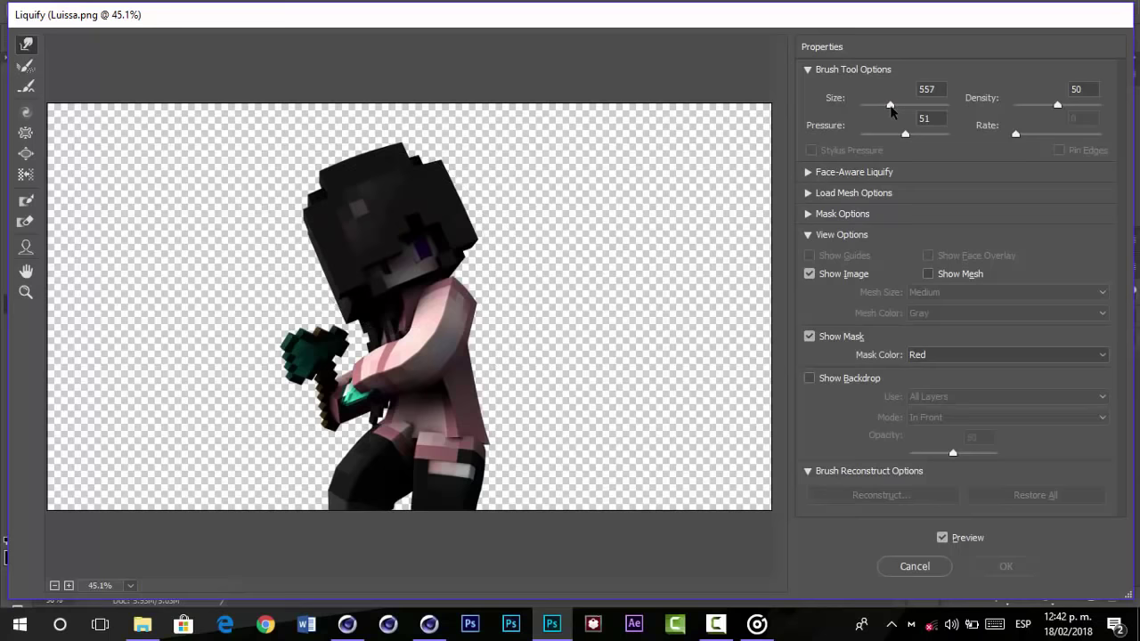
drag(364, 164, 377, 188)
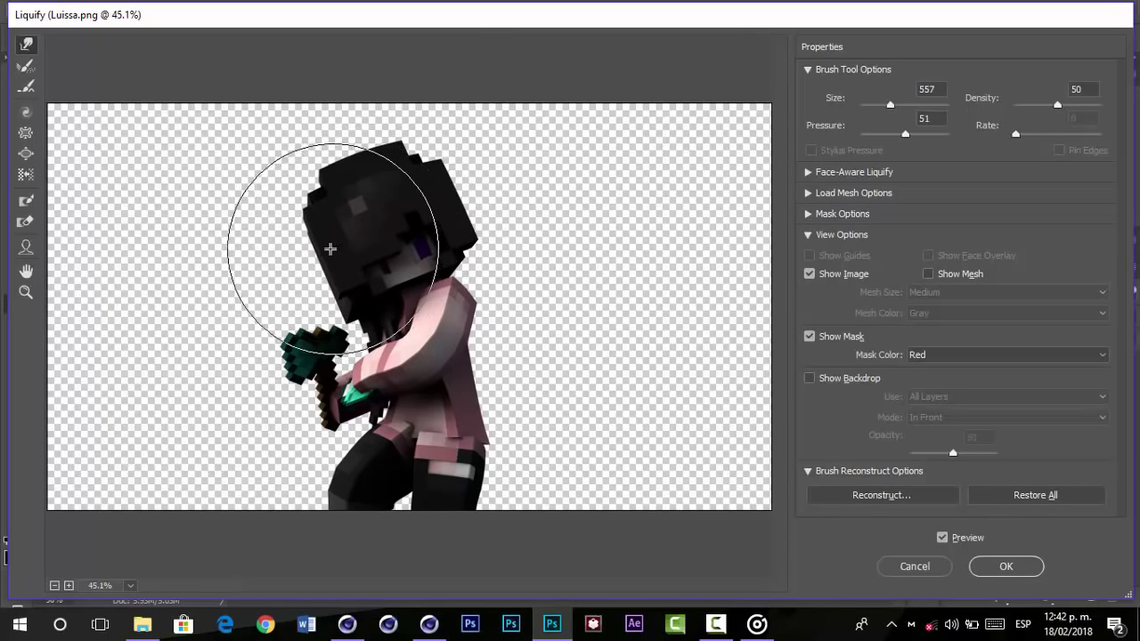
drag(331, 249, 327, 249)
drag(443, 208, 449, 204)
key(ctrl+alt+z)
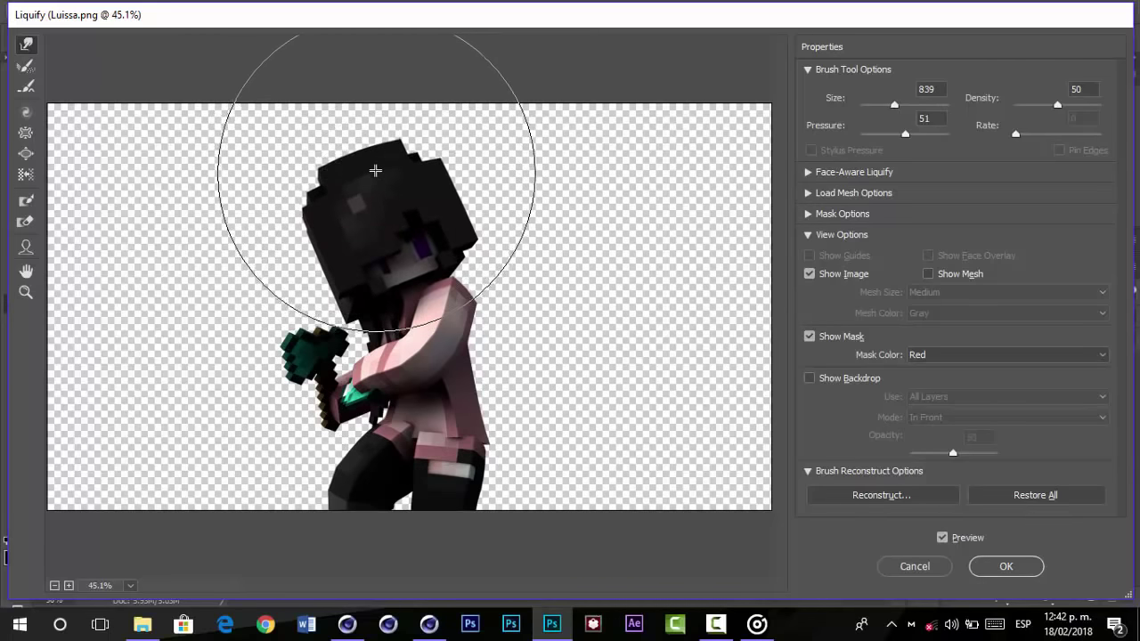
- Nudge the hair tips near the forearm and the jacket hem with a size 151 Forward Warp brush, and apply Liquify
key(z)
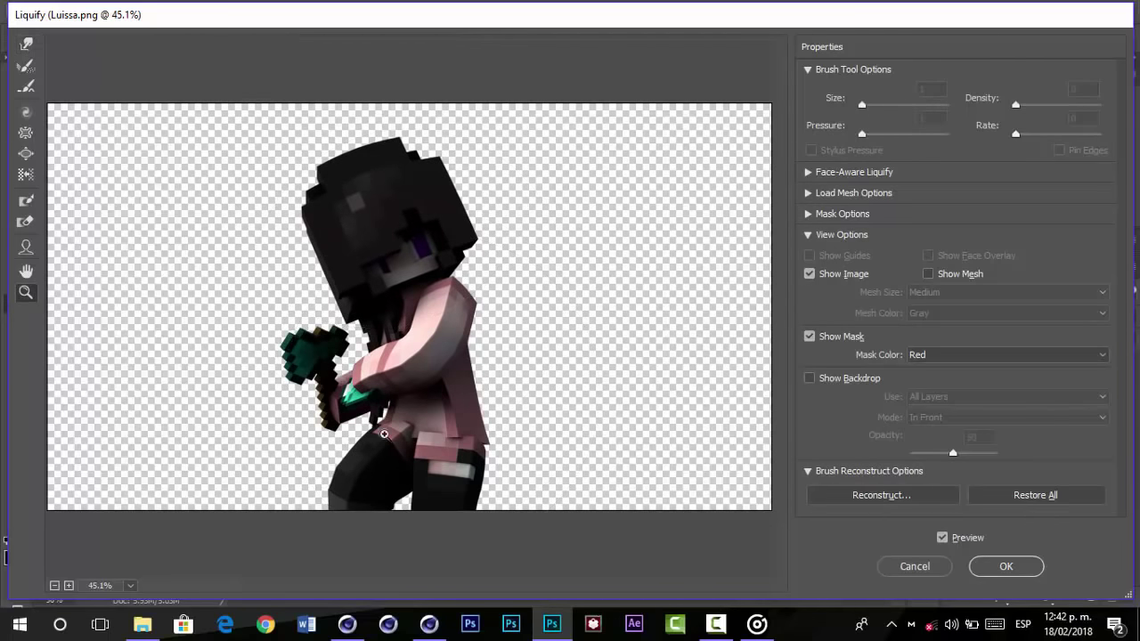
drag(500, 494, 498, 489)
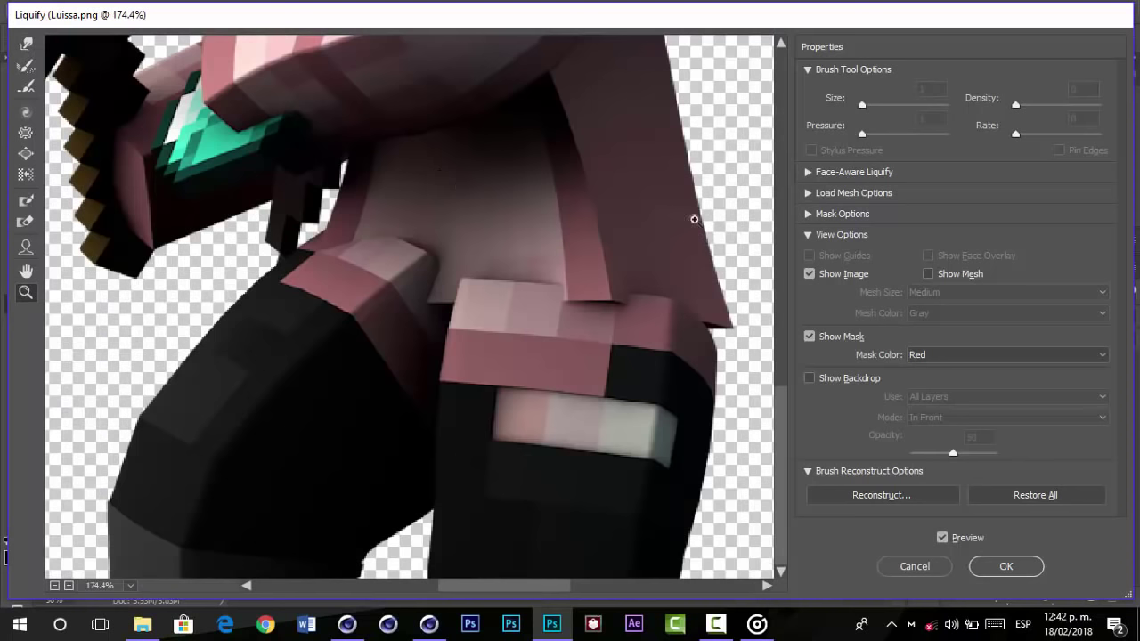
key(ctrl+0)
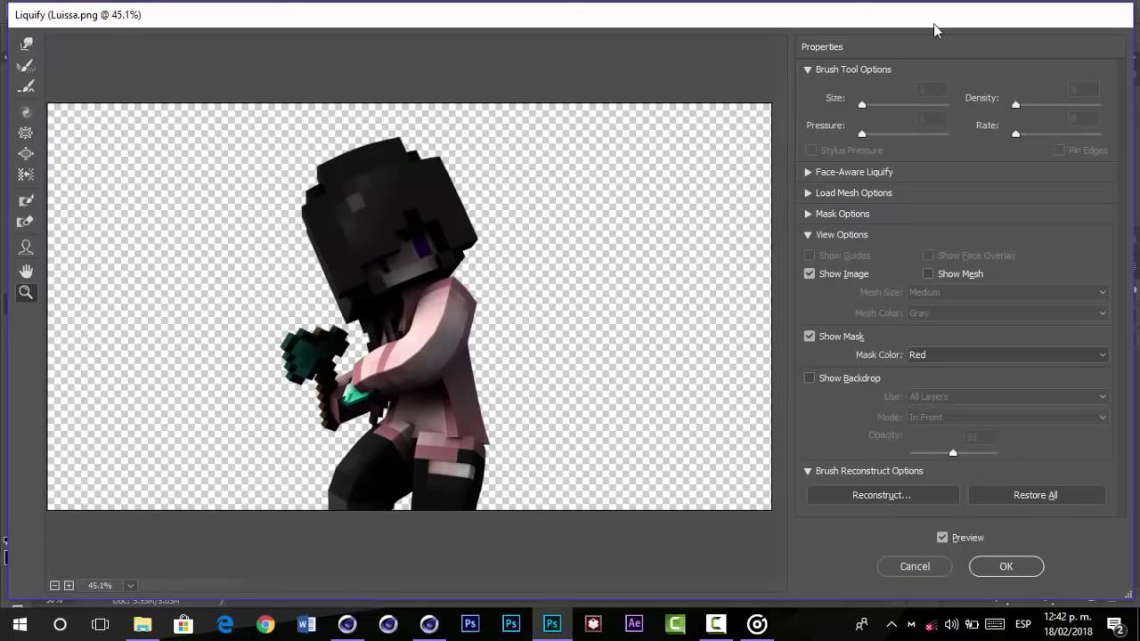
key(w)
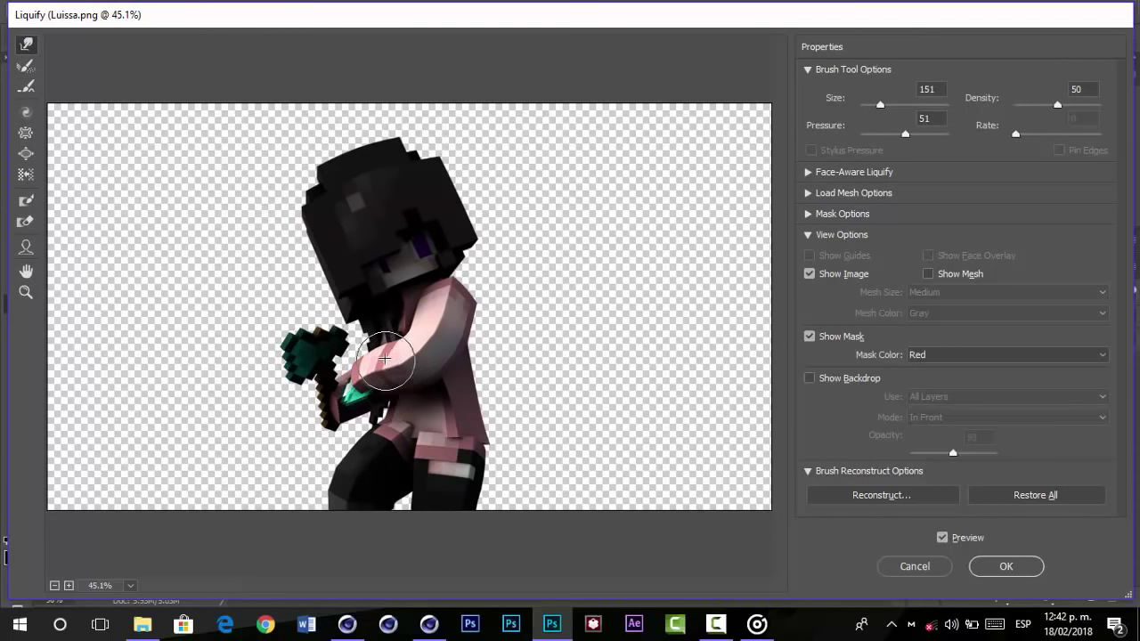
drag(350, 338, 379, 357)
drag(436, 431, 454, 425)
click(1006, 567)
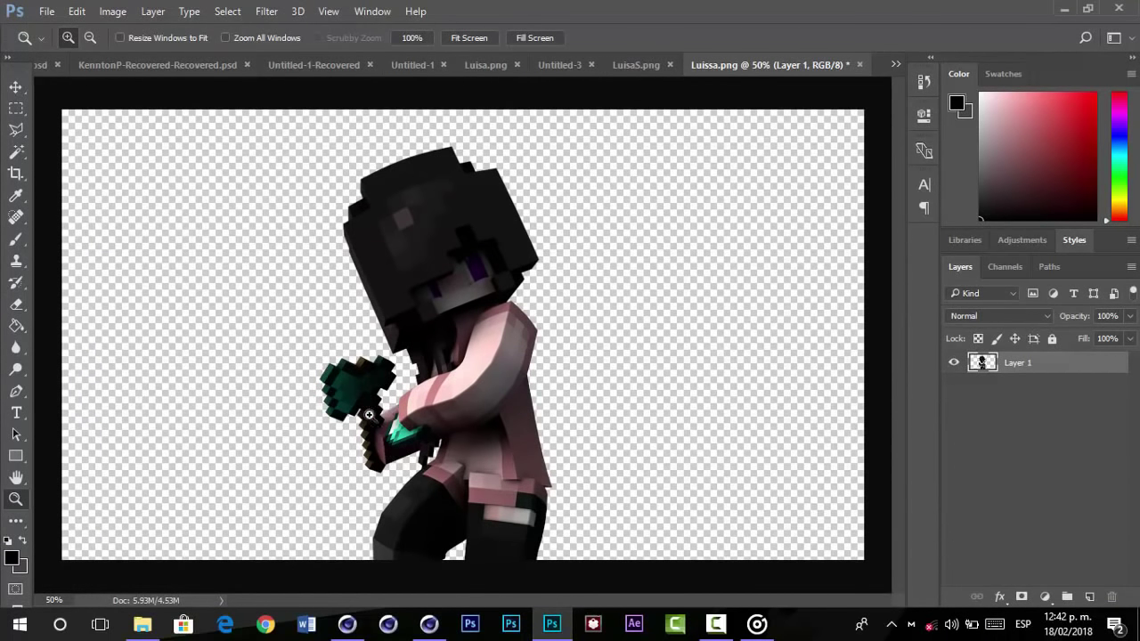
- On a new layer, select the jacket's front hem corner above the far thigh and paint it with sampled pink tones
drag(369, 415, 571, 528)
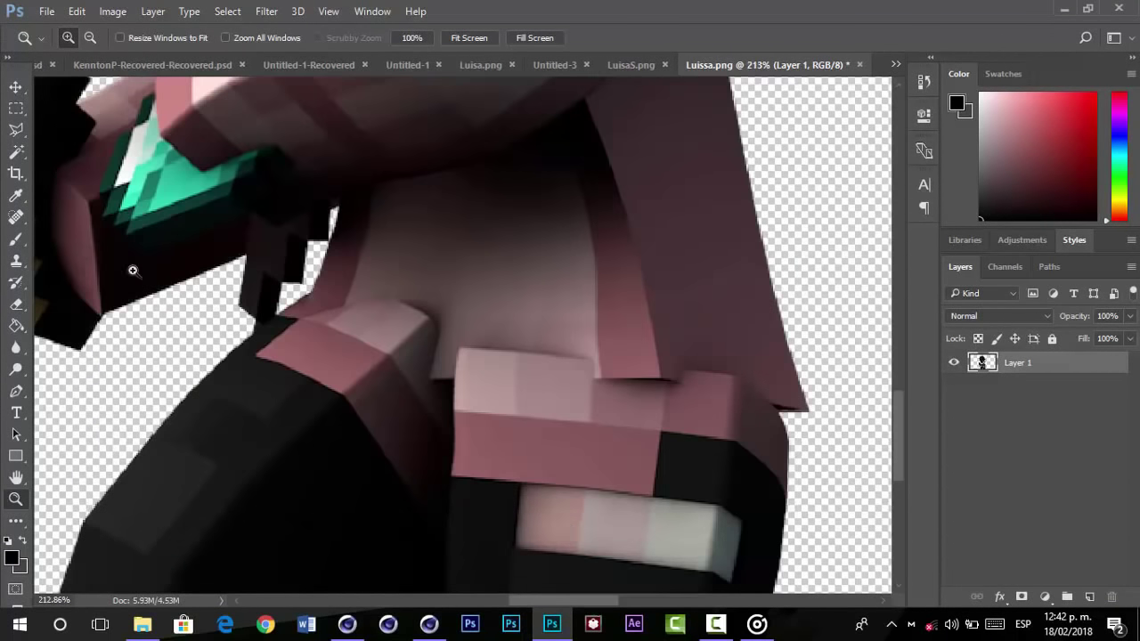
click(15, 126)
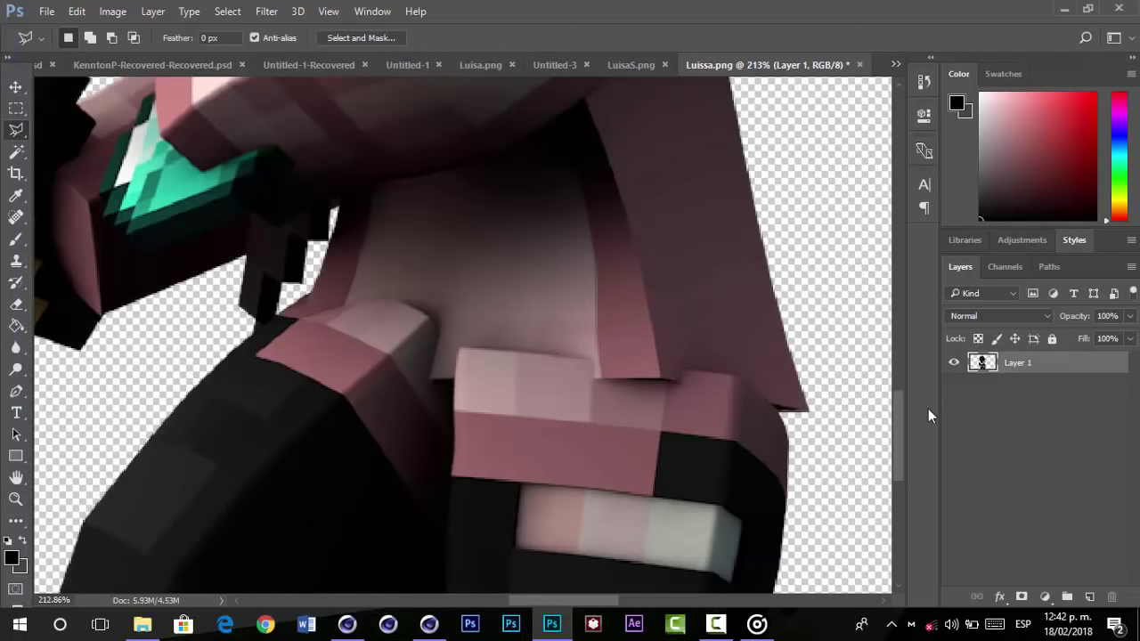
click(1089, 596)
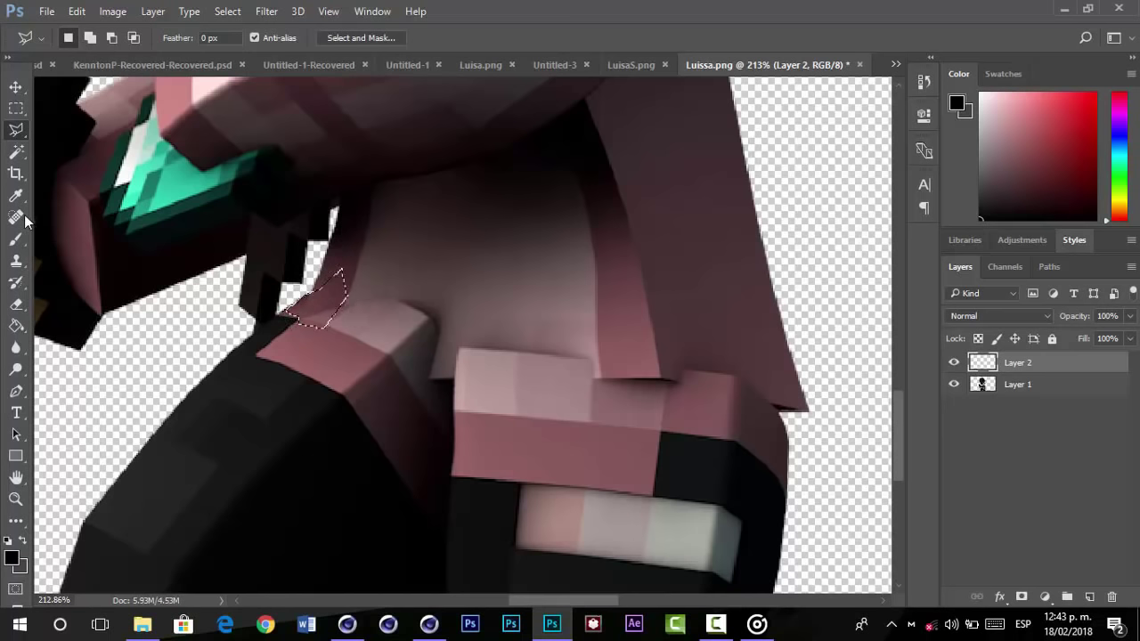
click(17, 238)
alt+click(330, 315)
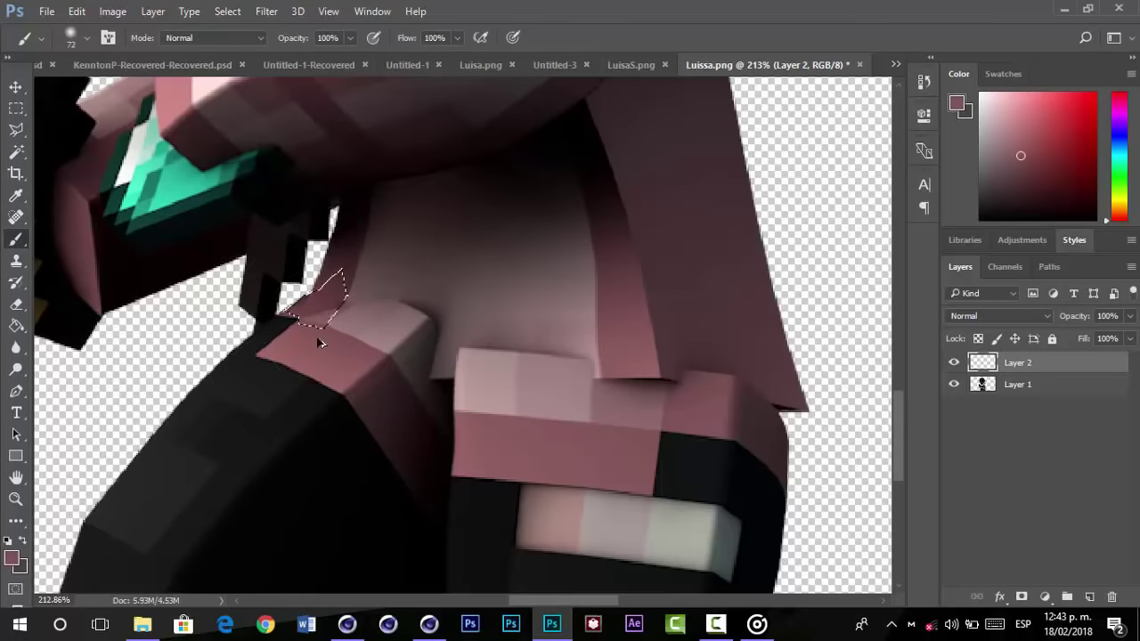
mouse_move(311, 332)
mouse_down()
mouse_move(315, 308)
mouse_move(313, 317)
mouse_up()
key(ctrl+d)
alt+click(340, 279)
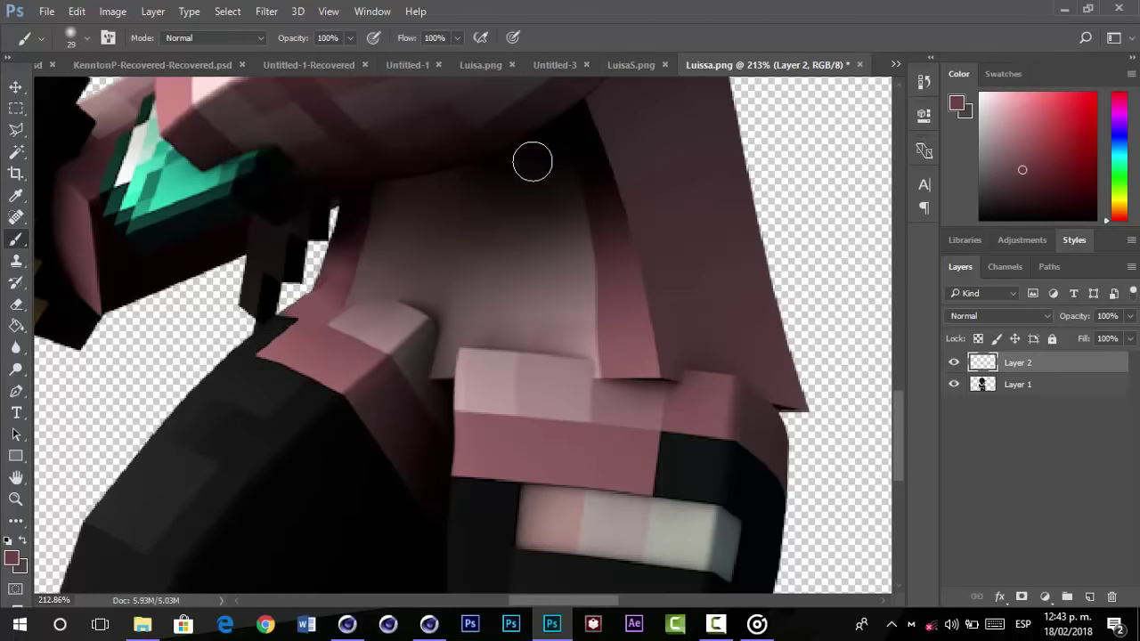
drag(343, 280, 328, 287)
- Select the lower end of the jacket's front trim and paint it sampled pink down over the near thigh on Layer 2
key(l)
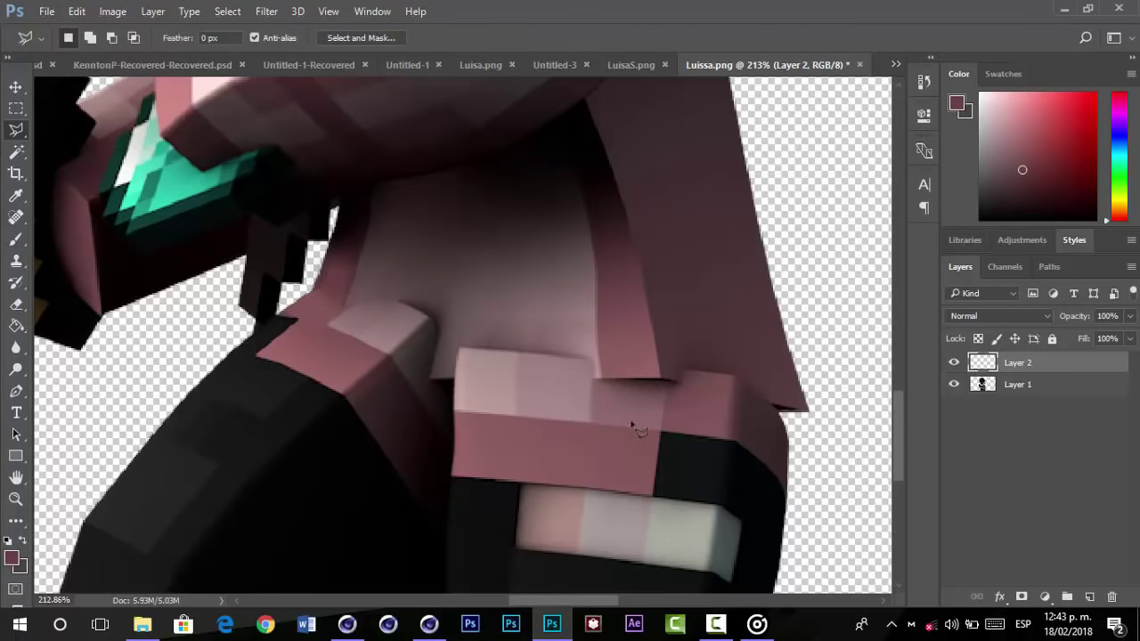
click(635, 335)
key(b)
alt+click(624, 361)
drag(623, 360, 650, 361)
mouse_move(641, 374)
mouse_down()
mouse_move(609, 425)
mouse_move(637, 353)
mouse_up()
key(ctrl+d)
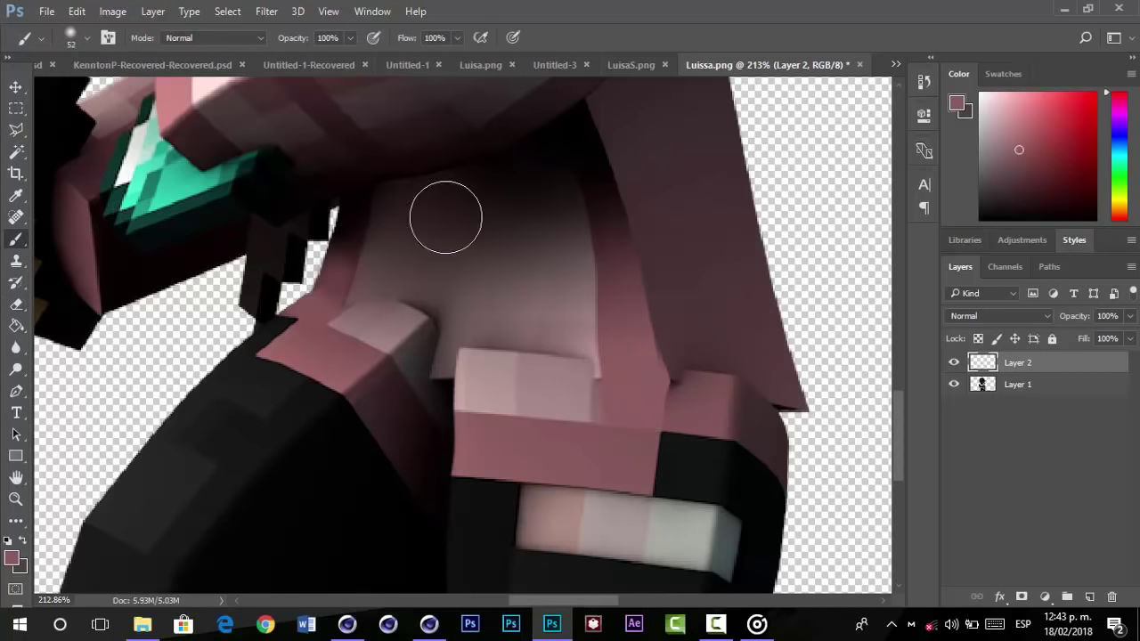
- Select the jacket's back hem over the near thigh, fill it with dark mauve on Layer 2, and deselect
click(21, 129)
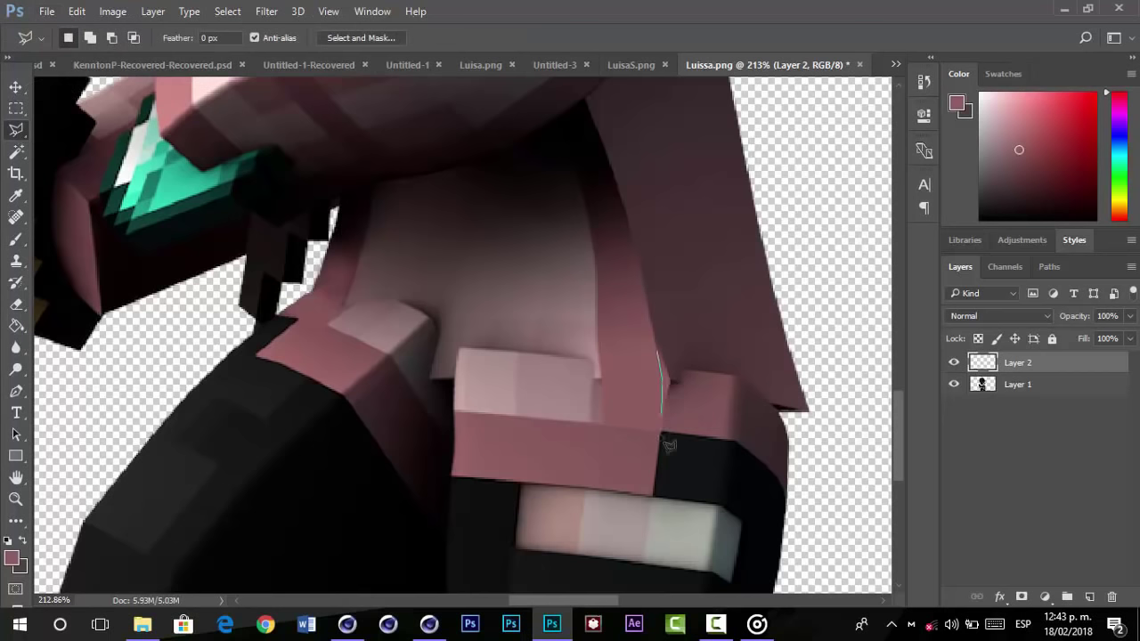
click(809, 412)
click(783, 336)
click(659, 351)
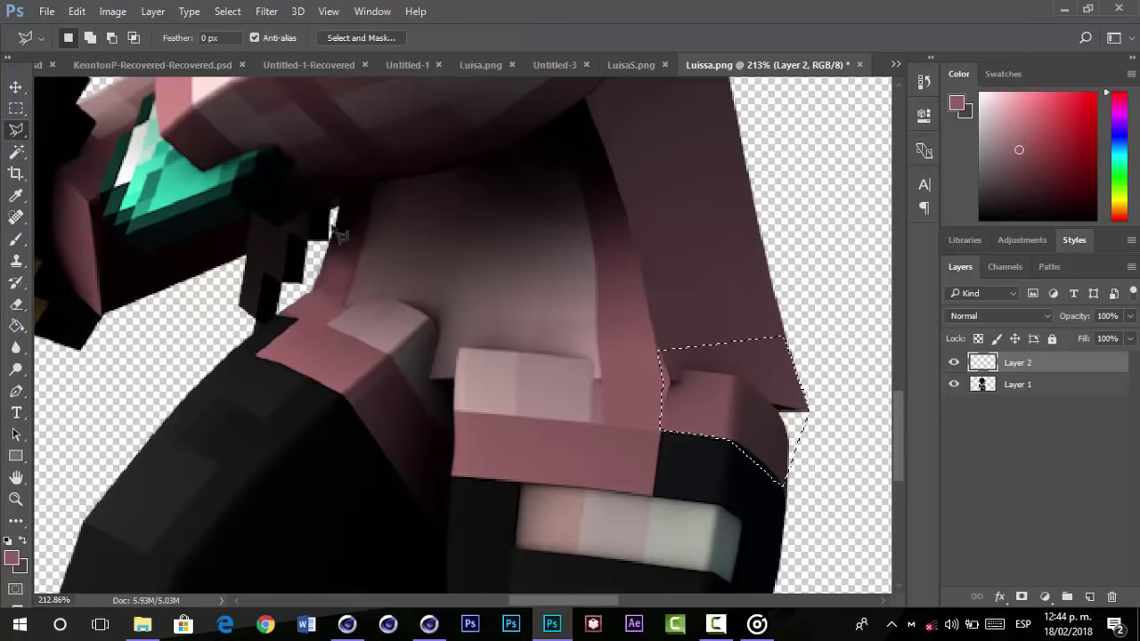
key(b)
mouse_move(713, 374)
mouse_down()
mouse_move(699, 399)
mouse_move(684, 383)
mouse_up()
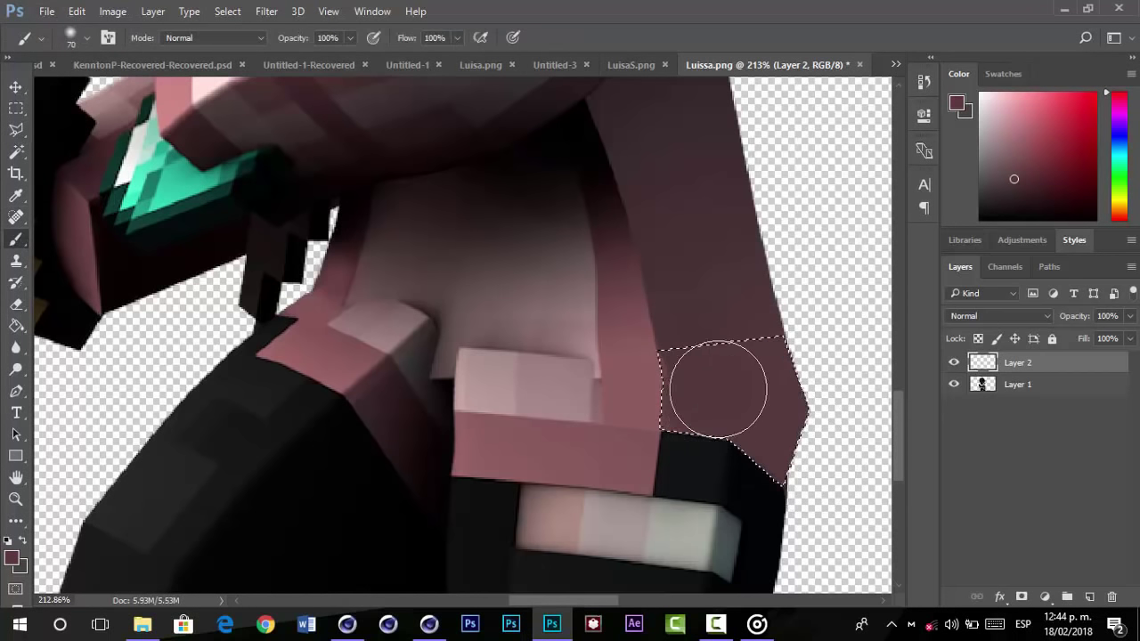
key(ctrl+d)
- Outline the area outside the jacket's back edge and delete the protruding pixels from Layer 2 and Layer 1
key(ctrl+1)
key(z)
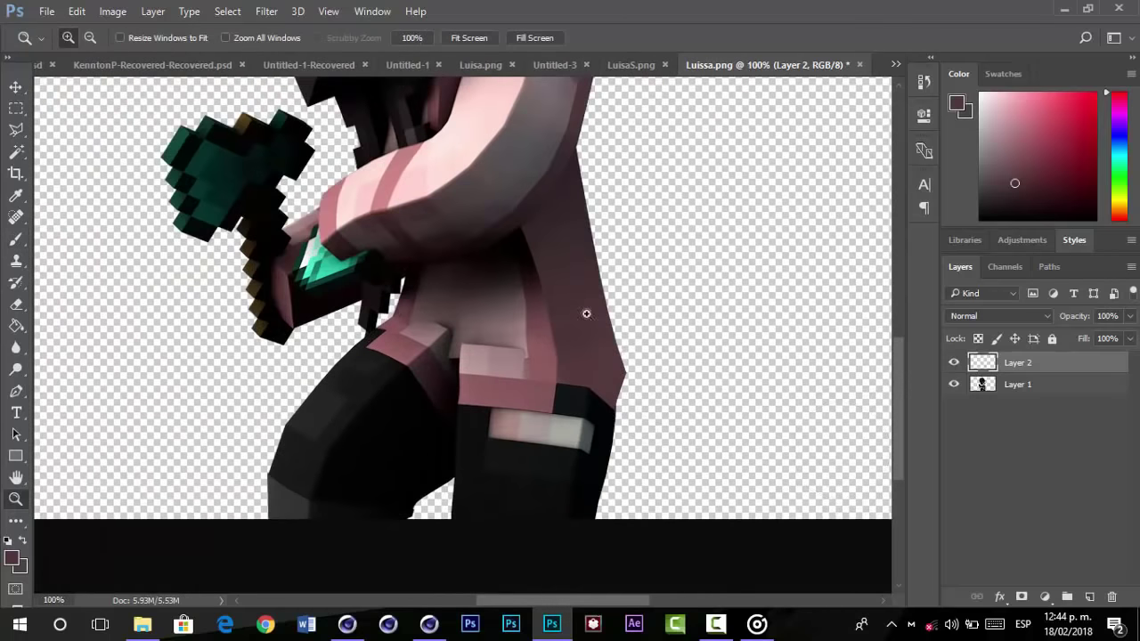
drag(594, 332, 642, 413)
click(16, 130)
click(448, 561)
click(467, 181)
click(561, 251)
double_click(578, 453)
key(Delete)
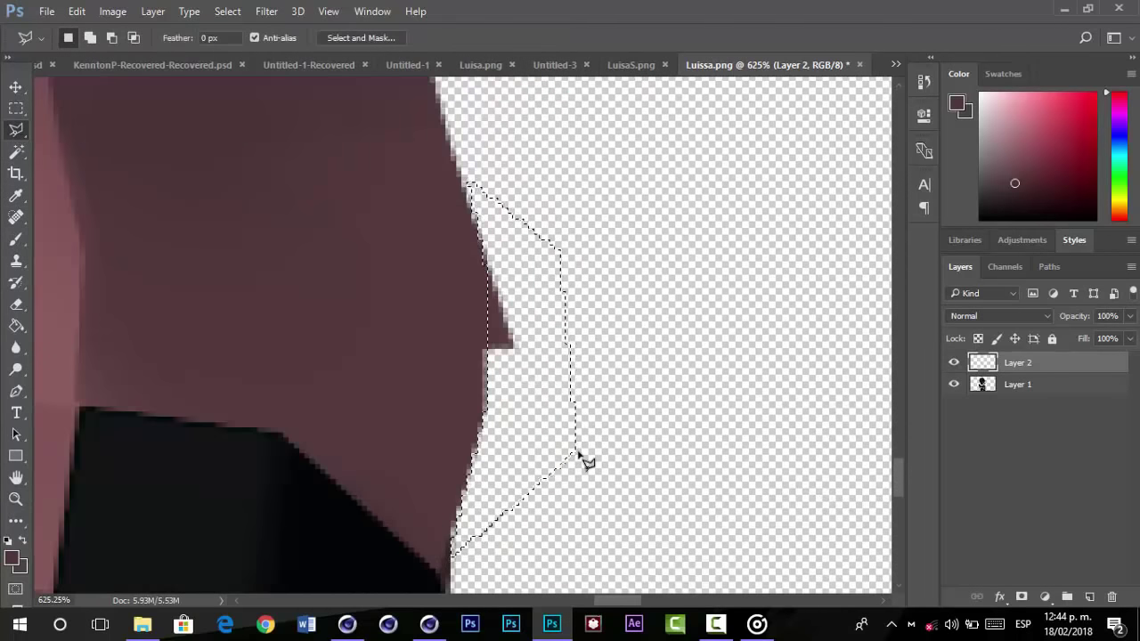
click(1026, 384)
key(Delete)
key(ctrl+d)
- Select a band joining the pink trim across both thighs on Layer 1 and paint it with the sampled trim pink
key(ctrl+1)
key(z)
mouse_move(181, 224)
mouse_down()
mouse_move(294, 302)
mouse_move(409, 429)
mouse_up()
click(16, 108)
click(16, 130)
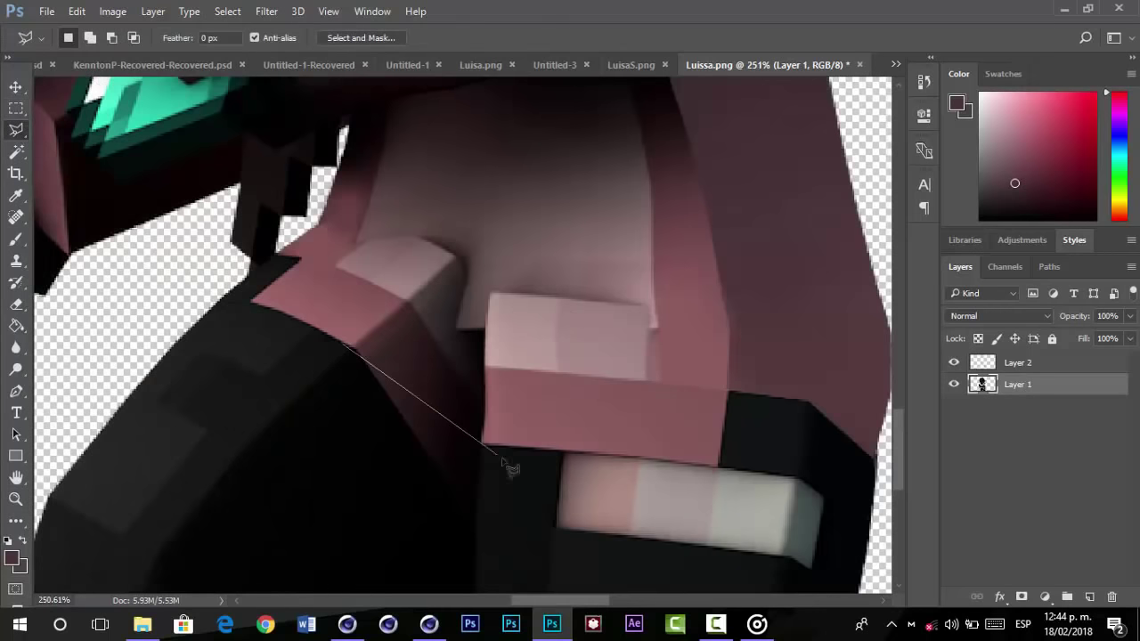
click(712, 447)
click(713, 387)
click(387, 291)
click(339, 293)
click(344, 345)
key(b)
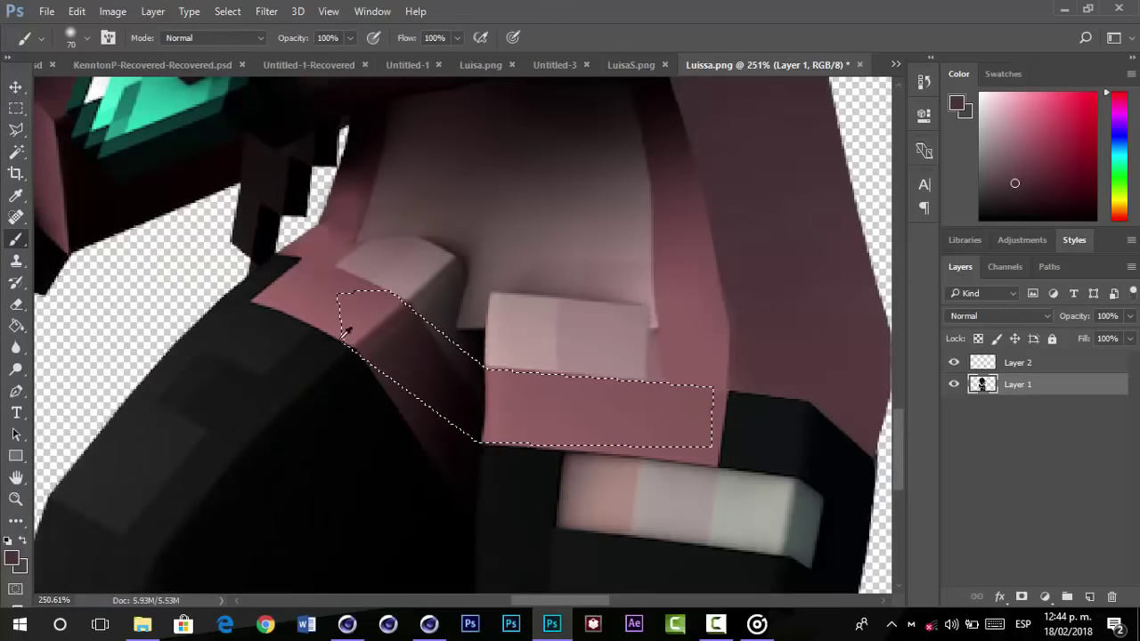
alt+click(349, 330)
drag(349, 330, 517, 456)
key(ctrl+d)
- Select the gap between the two light hem pieces and paint it with the sampled light pink to join them
key(ctrl+plus)
key(bracketleft)
key(bracketleft)
key(bracketleft)
key(bracketleft)
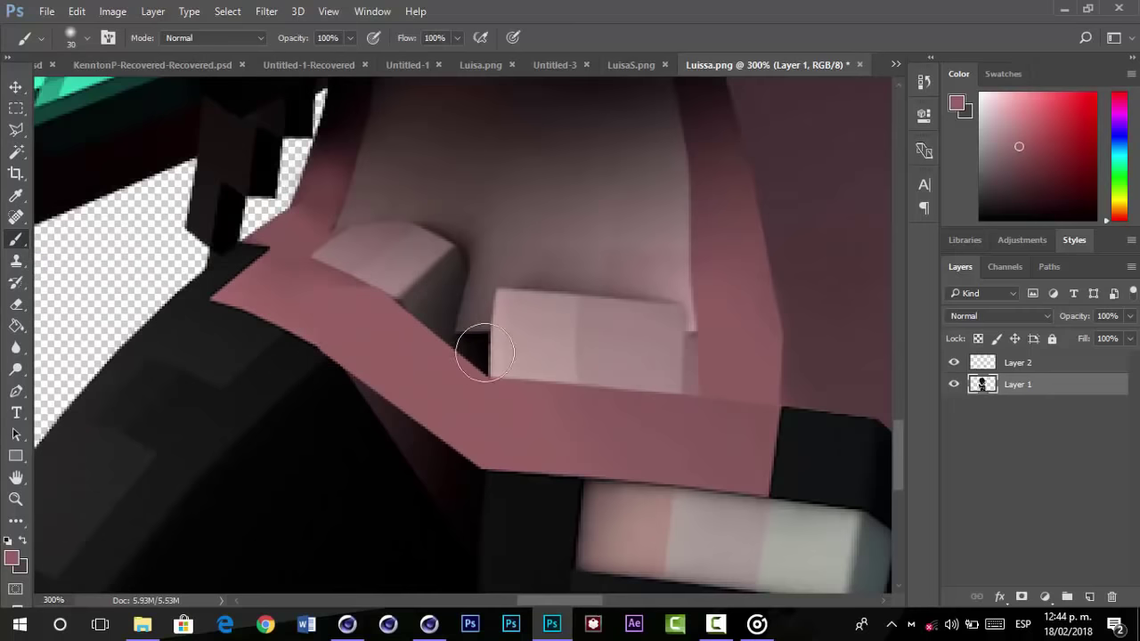
key(l)
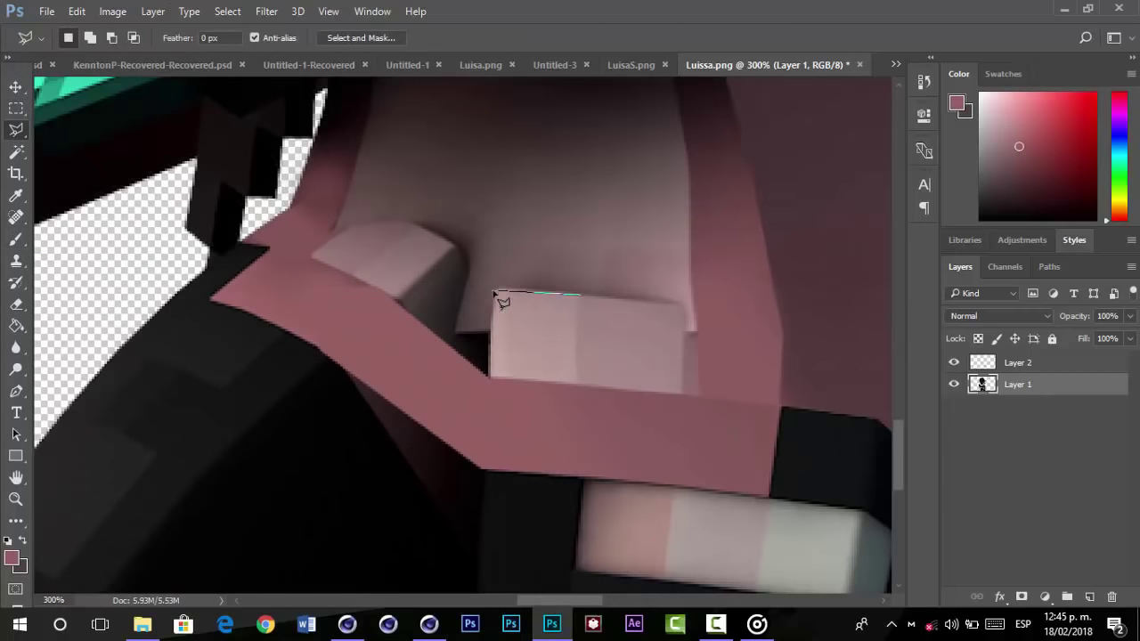
click(580, 383)
click(580, 295)
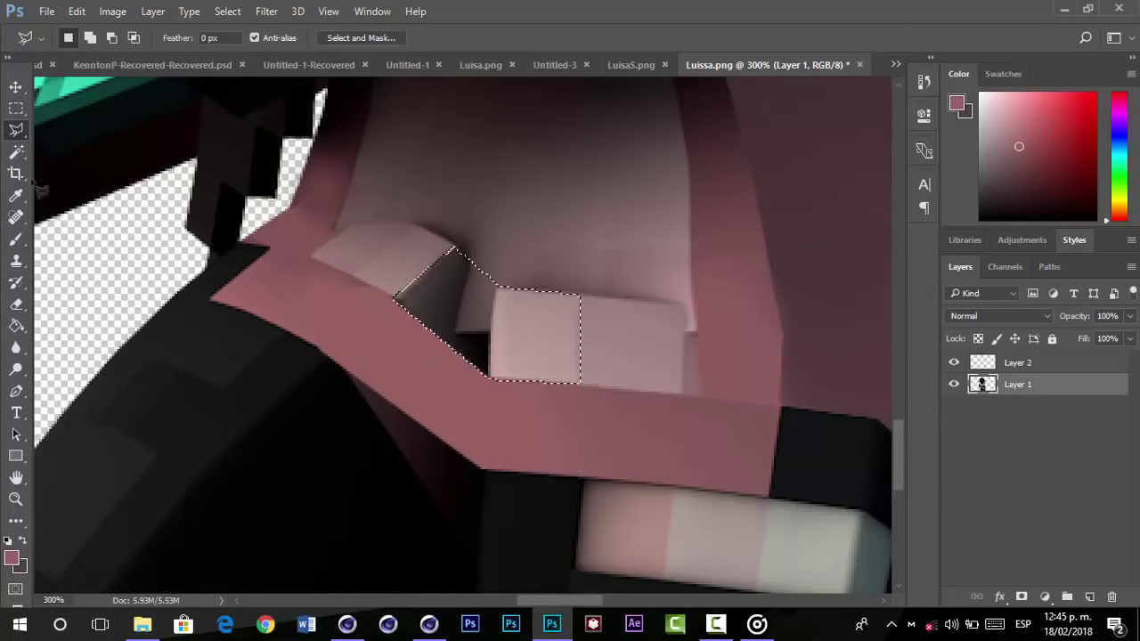
key(b)
alt+click(555, 329)
drag(491, 350, 383, 254)
key(ctrl+d)
- Select the shirt patch above the far thigh's hem piece and blend it with a sampled darker shirt tone
key(ctrl+minus)
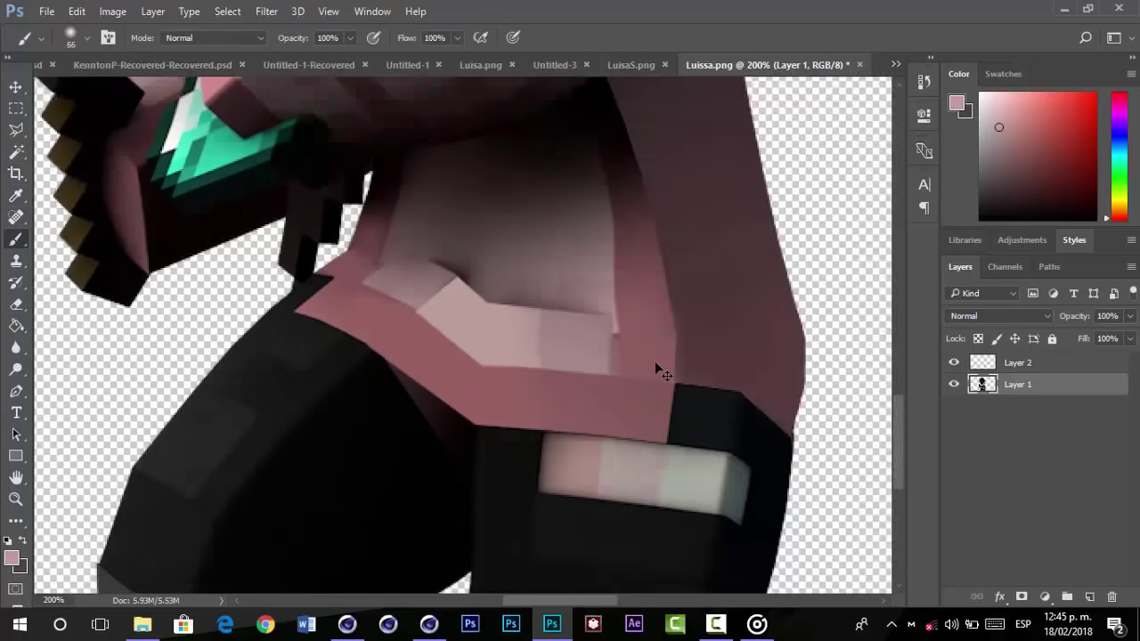
key(ctrl+plus)
key(l)
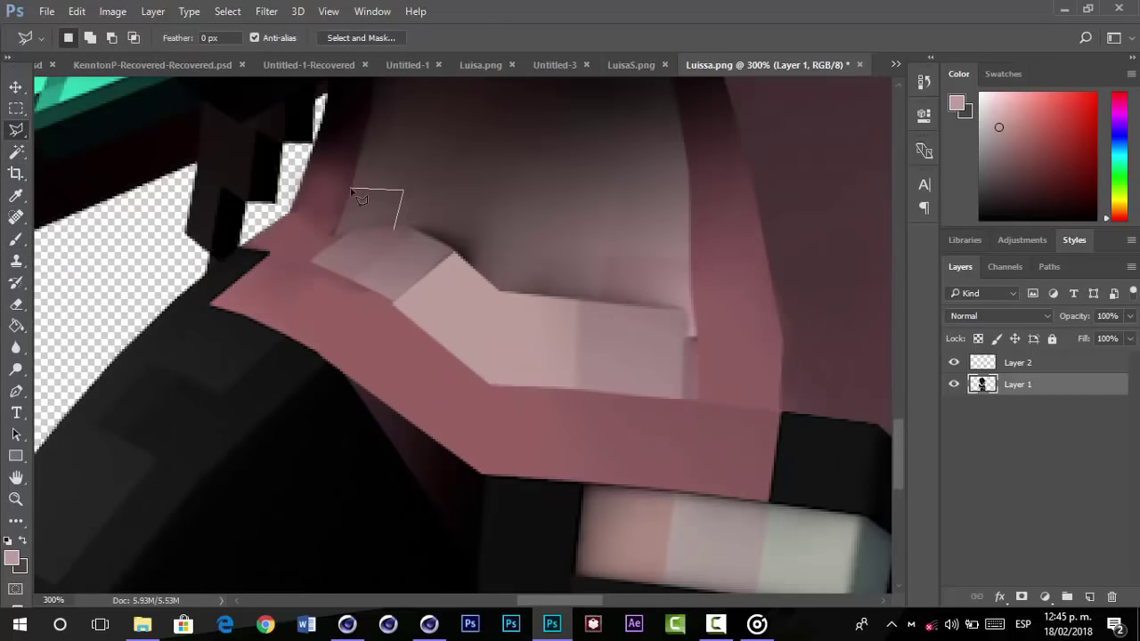
click(16, 239)
alt+click(461, 223)
drag(463, 222, 383, 219)
key(ctrl+d)
- Select the shirt area around the dark spot above the hem, paint over it with a sampled shirt tone, and deselect
key(ctrl+minus)
key(ctrl+plus)
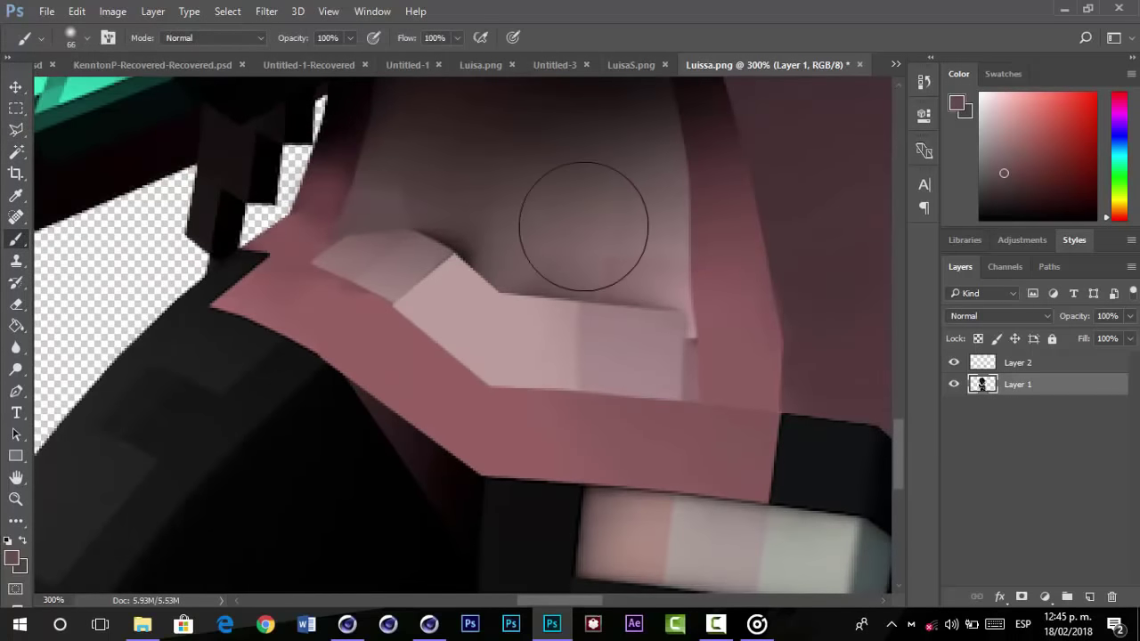
click(16, 130)
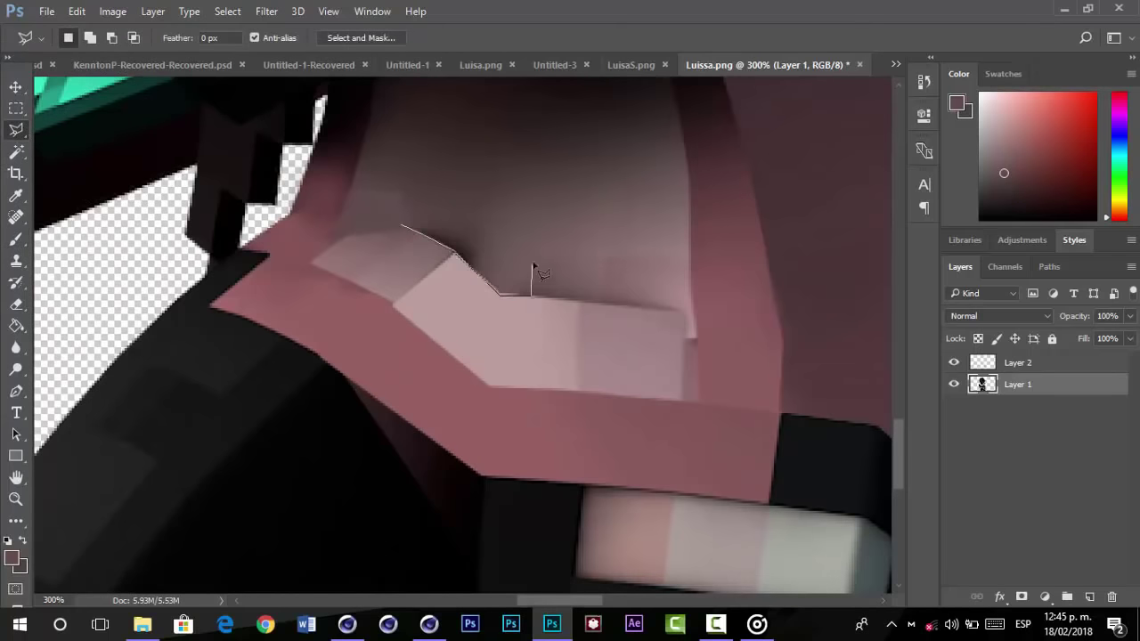
click(621, 178)
double_click(407, 165)
key(ctrl+minus)
key(b)
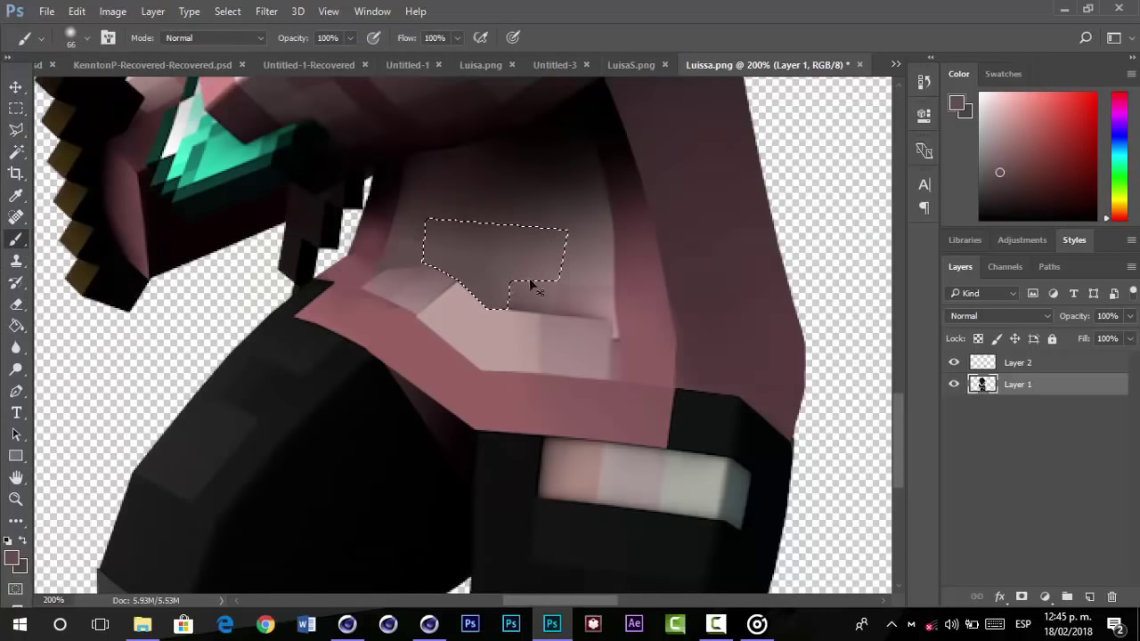
alt+click(518, 212)
key(d)
key(ctrl+d)
- Select the lower shirt front above the light hem strip and smooth its darker side with a sampled brown-mauve tone
key(ctrl+minus)
key(ctrl+plus)
key(ctrl+plus)
key(ctrl+plus)
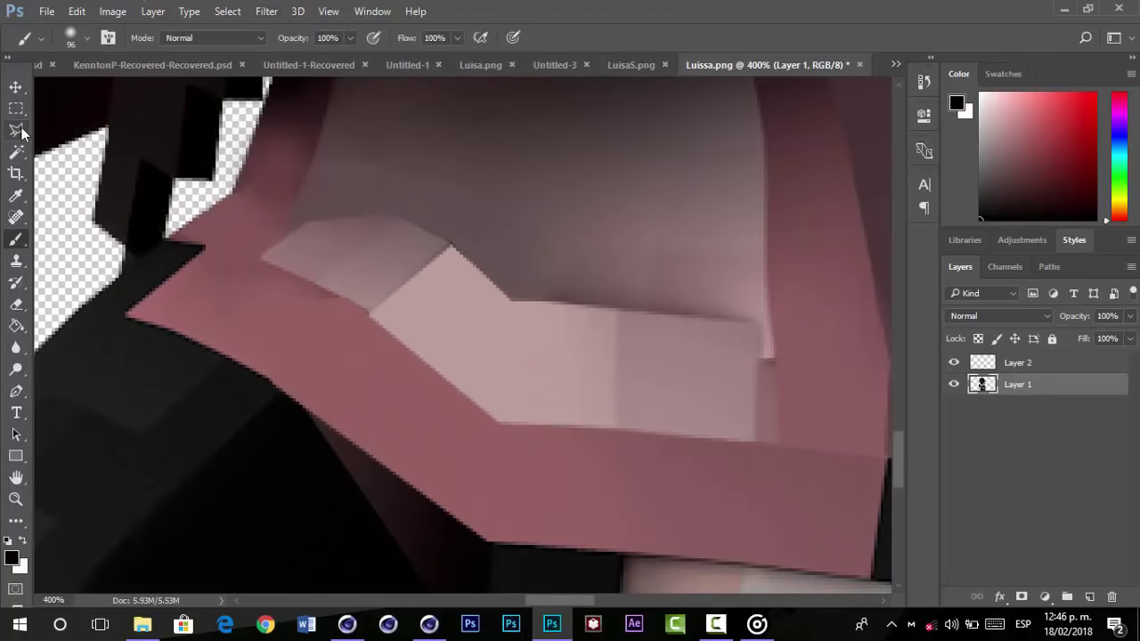
click(16, 130)
click(379, 211)
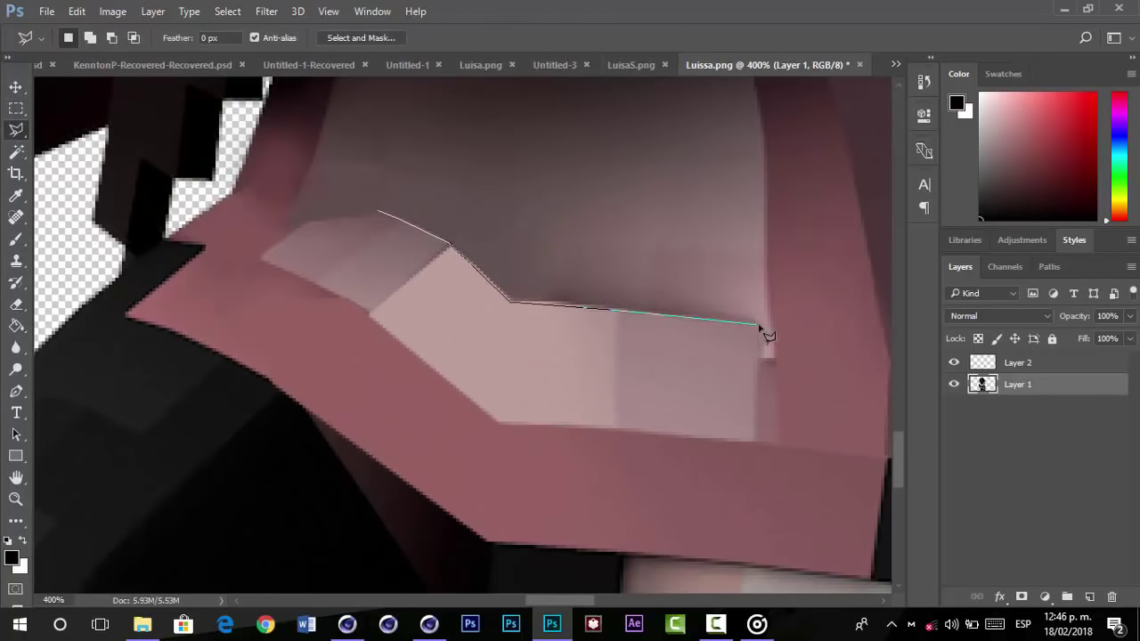
click(768, 194)
click(467, 109)
click(377, 212)
key(b)
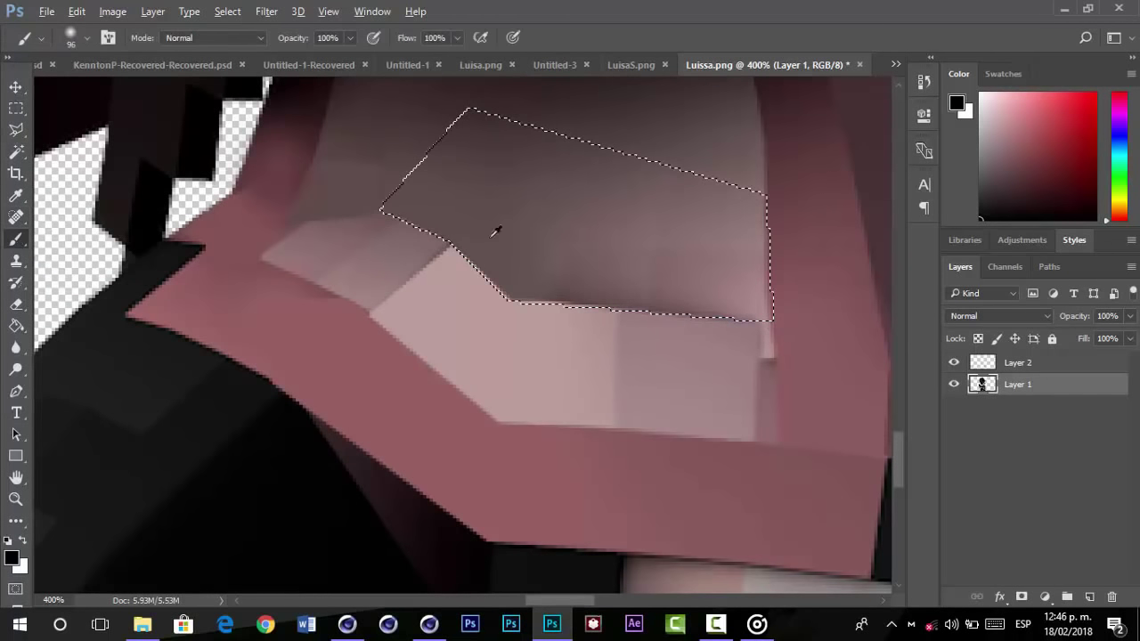
alt+click(494, 197)
mouse_move(483, 386)
mouse_down()
mouse_move(474, 331)
mouse_move(351, 271)
mouse_move(407, 306)
mouse_move(493, 259)
mouse_up()
- Blend the lighter side of the selected shirt front with sampled tones using a 37 px brush, and deselect
alt+click(574, 271)
alt+right_click(611, 337)
drag(611, 337, 605, 338)
alt+click(690, 347)
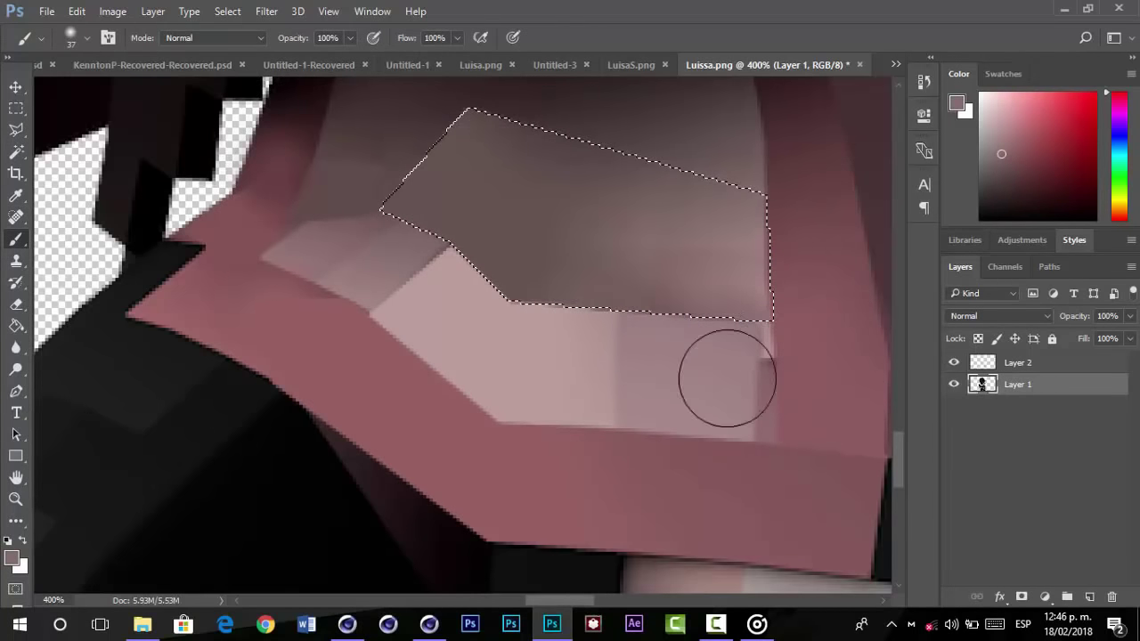
drag(703, 358, 710, 331)
key(ctrl+d)
key(ctrl+minus)
key(ctrl+minus)
key(ctrl+minus)
key(ctrl+minus)
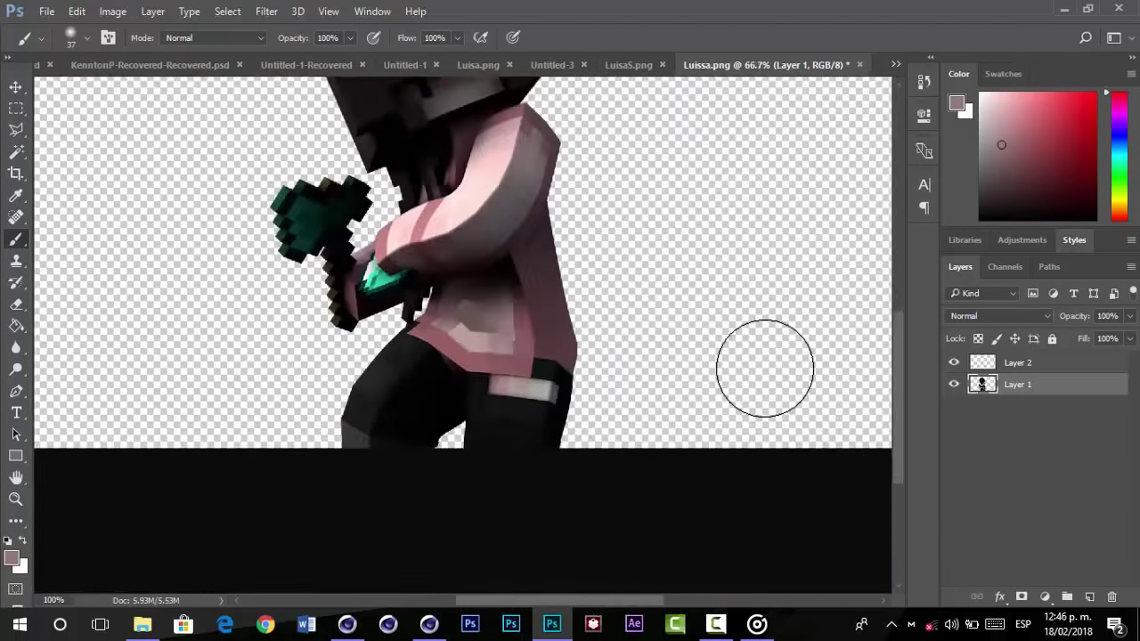
- Select the back end of the light hem strip, paint over its bright sliver with a sampled mauve tone, and deselect
key(ctrl+plus)
key(ctrl+plus)
key(ctrl+plus)
key(ctrl+plus)
click(16, 130)
click(778, 340)
double_click(621, 333)
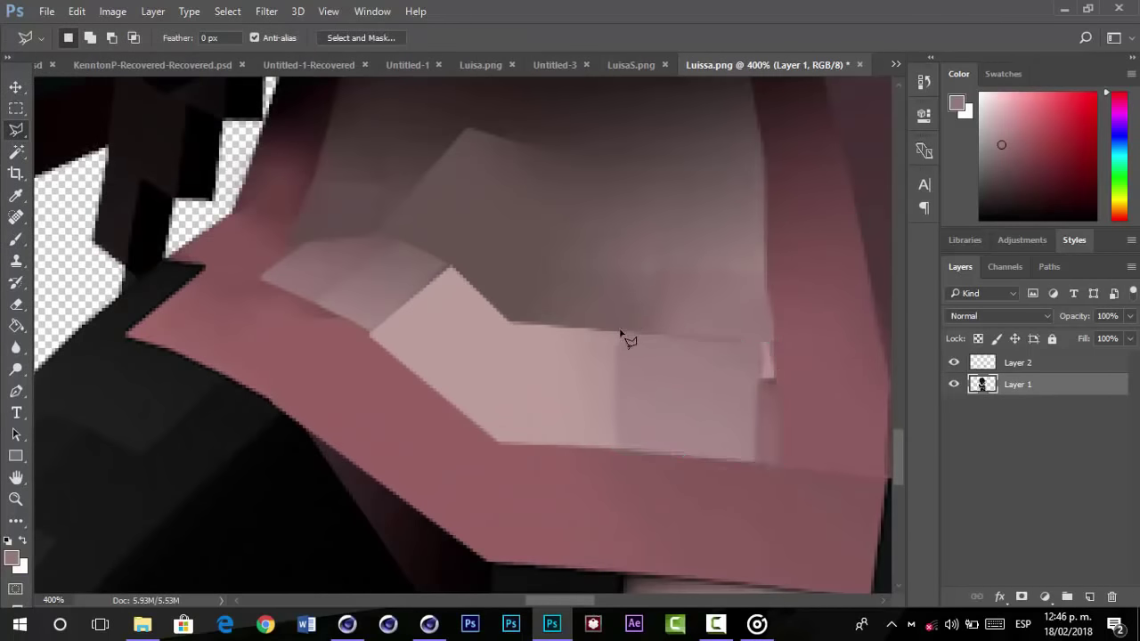
key(b)
alt+click(684, 398)
drag(768, 354, 775, 443)
key(ctrl+d)
- Add a new layer above Layer 1 and make white the painting colour
key(ctrl+minus)
key(ctrl+minus)
key(ctrl+minus)
key(ctrl+minus)
key(ctrl+minus)
click(16, 500)
drag(399, 417, 581, 533)
drag(213, 150, 555, 431)
click(16, 240)
click(1089, 597)
key(x)
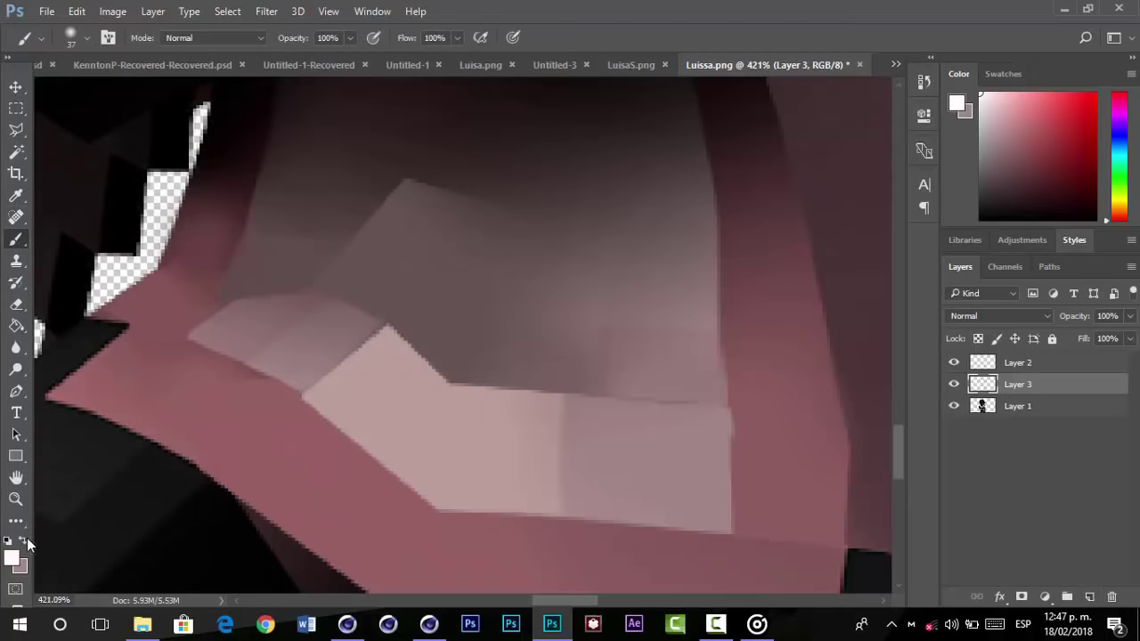
- Try a white highlight on the shirt front, with its layer set to Overlay at 4% opacity
drag(458, 293, 522, 330)
click(998, 315)
click(970, 153)
click(1129, 315)
drag(1074, 334, 1056, 338)
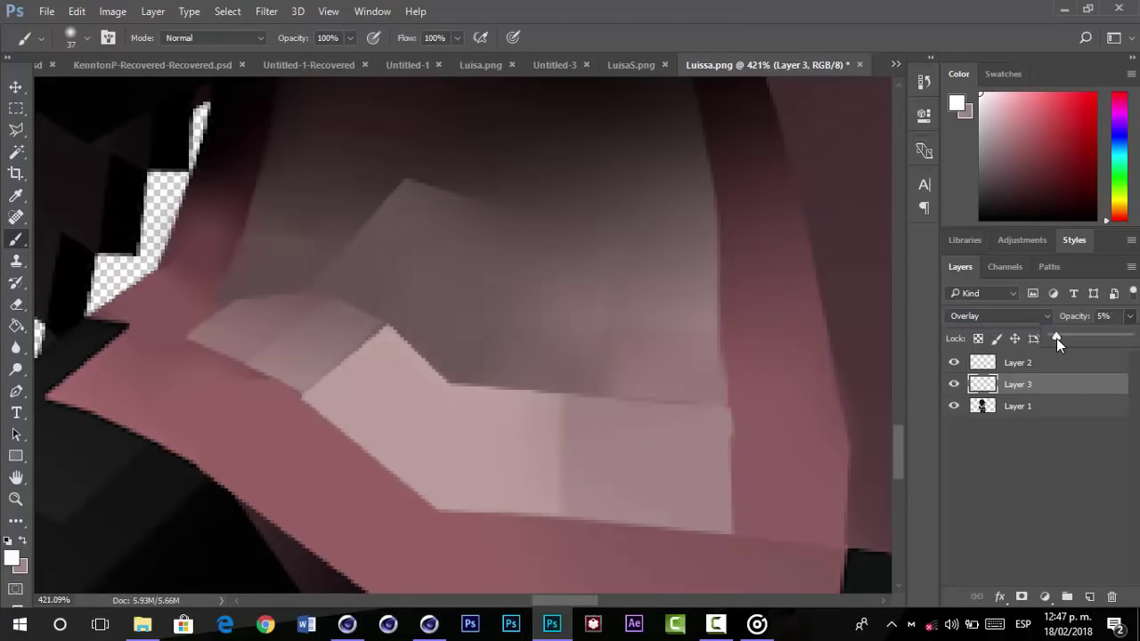
- Select the shirt patch above the light hem strip, hide Layer 3, and paint the patch on Layer 2 with a sampled tone
key(l)
click(386, 326)
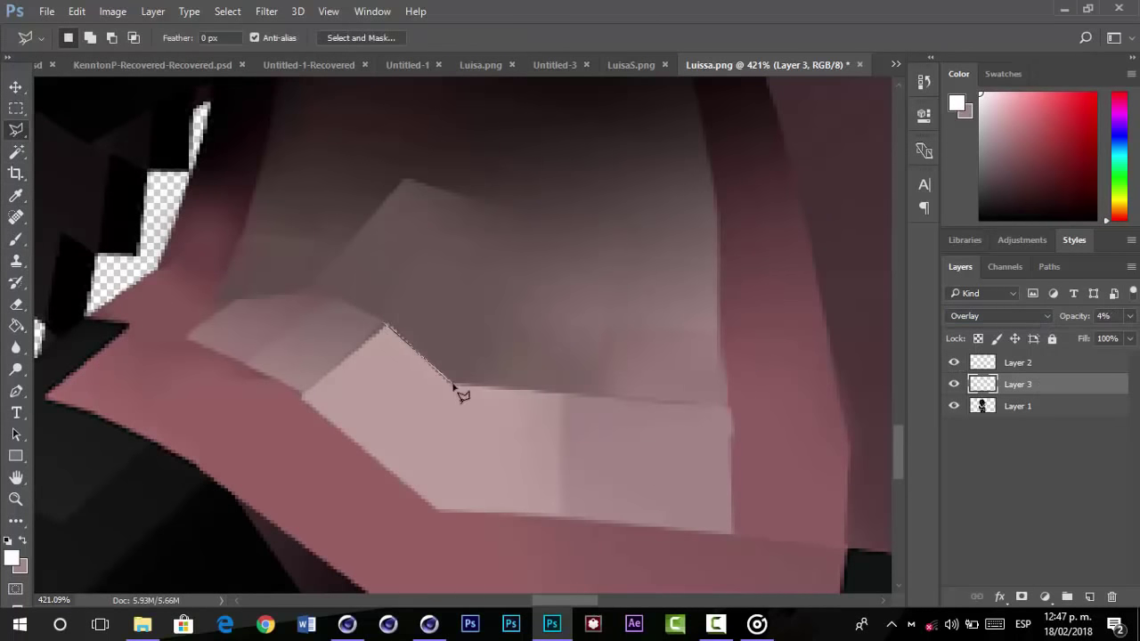
click(448, 385)
click(600, 326)
click(490, 327)
click(404, 292)
click(385, 325)
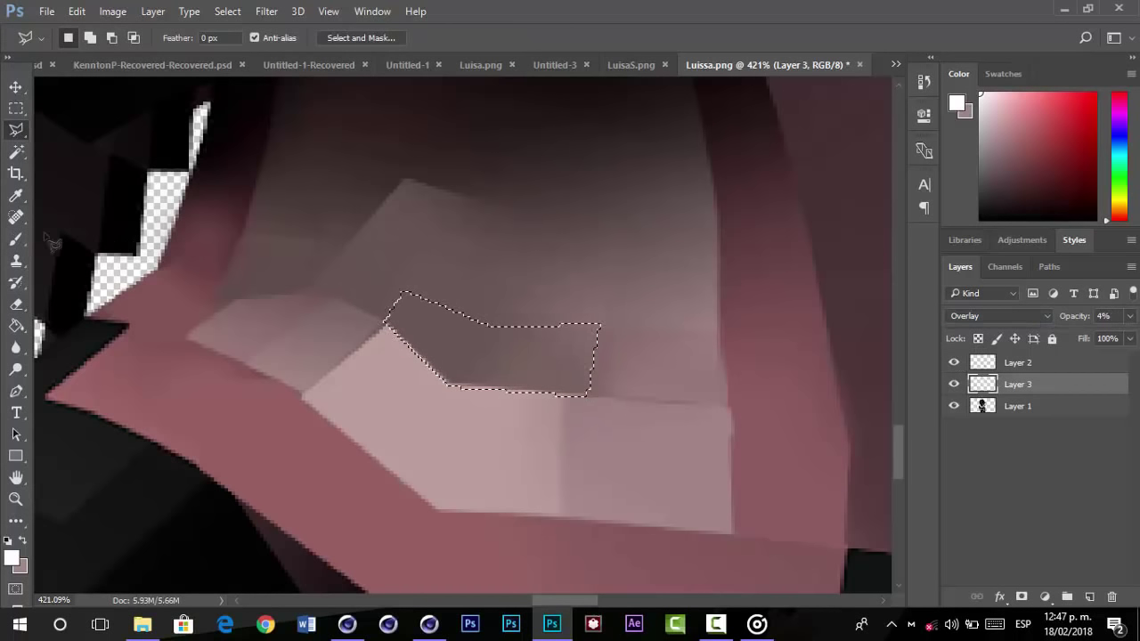
click(16, 240)
click(955, 385)
click(1015, 364)
alt+click(583, 363)
mouse_move(584, 363)
mouse_down()
mouse_move(440, 356)
mouse_move(534, 333)
mouse_move(437, 272)
mouse_up()
key(ctrl+d)
- Blend the upper part of the shirt patch on Layer 2 using a 21 px soft brush
alt+right_click(521, 313)
alt+right_click(438, 290)
drag(393, 303, 397, 227)
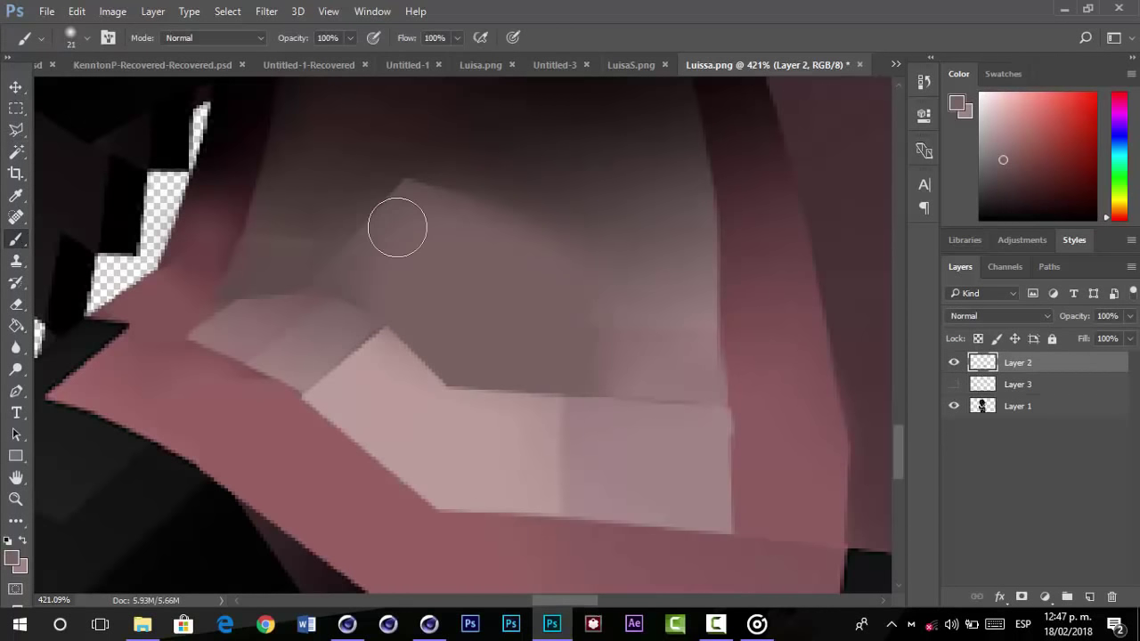
alt+right_click(416, 220)
key(ctrl+minus)
key(ctrl+minus)
key(ctrl+minus)
key(ctrl+minus)
alt+click(458, 286)
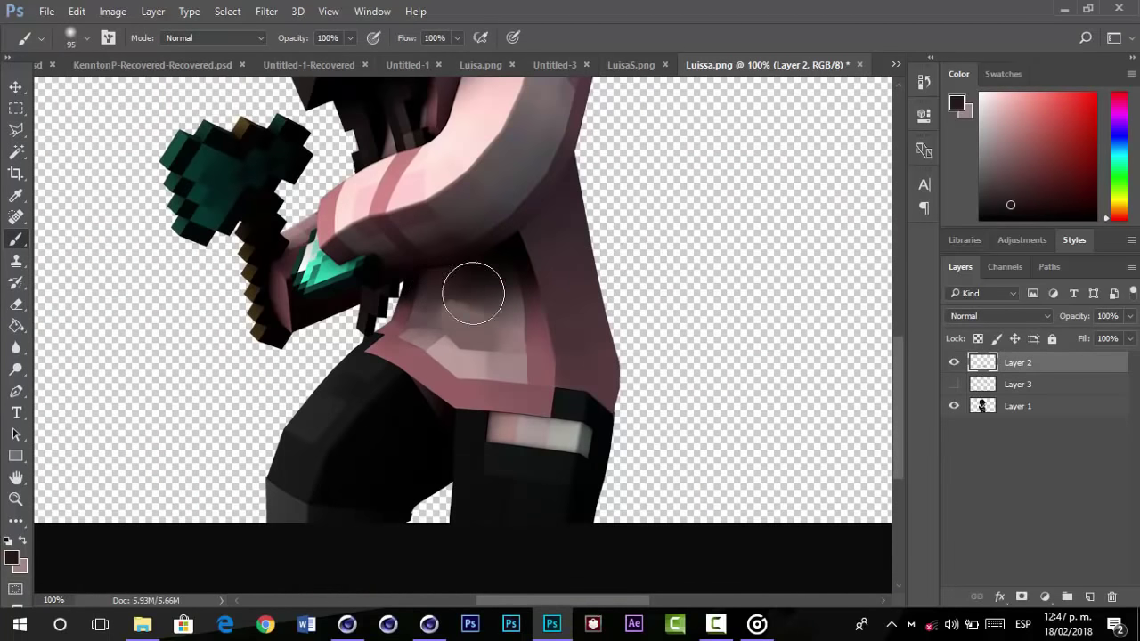
- Select the shirt front under the arm and paint a soft black shadow over its upper part on a new layer
key(z)
click(477, 307)
click(476, 307)
click(16, 127)
click(289, 216)
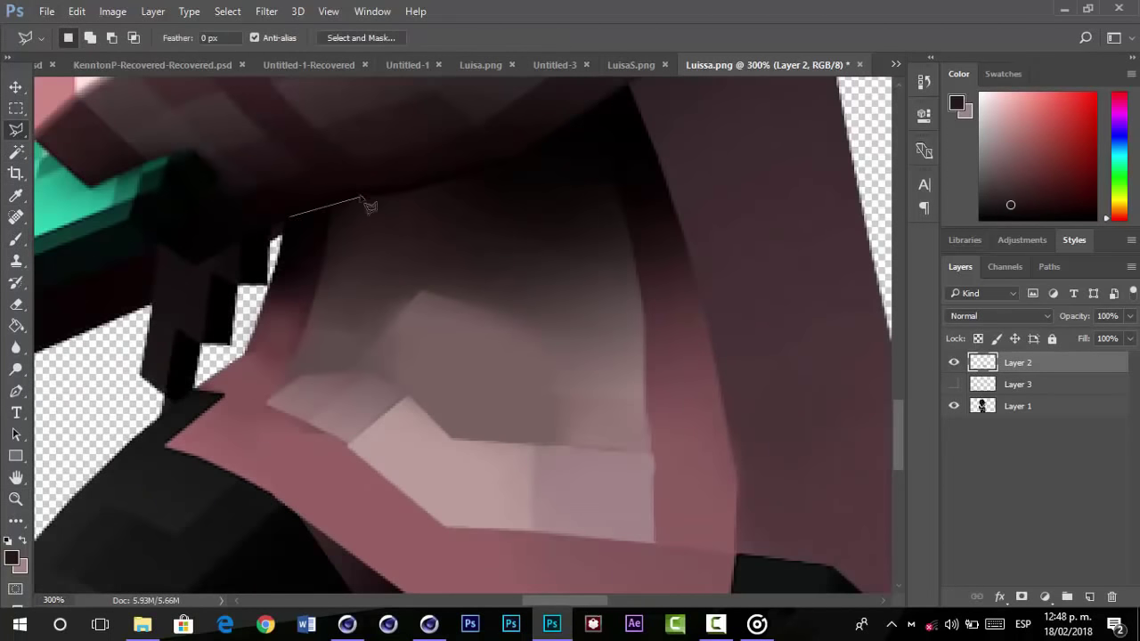
click(686, 383)
click(650, 443)
double_click(260, 423)
key(b)
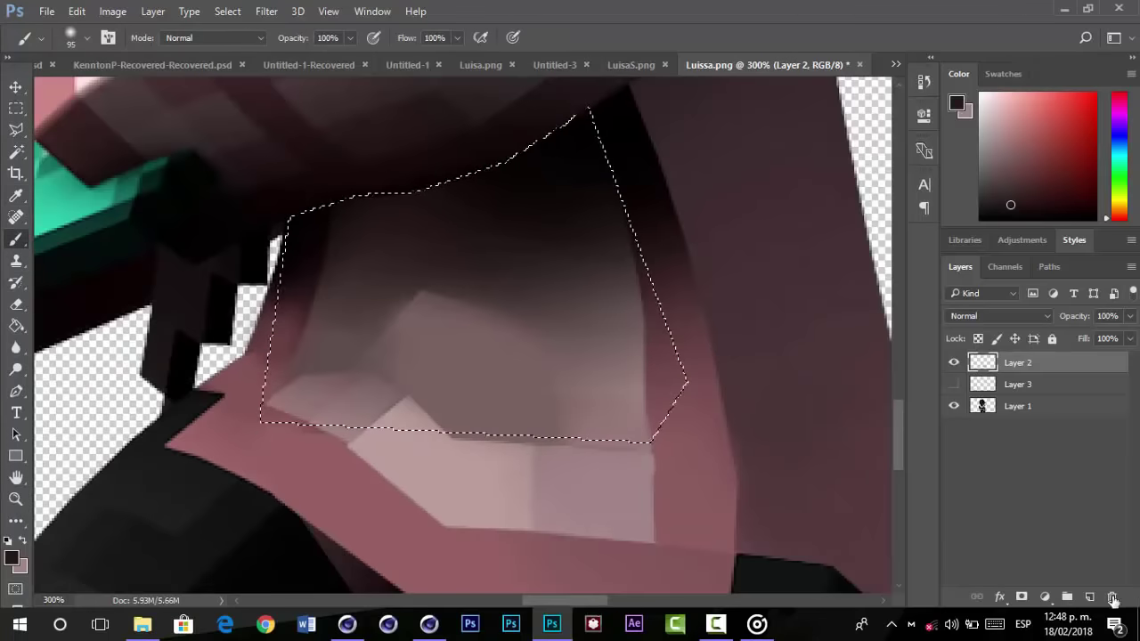
key(ctrl+shift+alt+n)
click(9, 543)
mouse_move(575, 103)
mouse_down()
mouse_move(385, 38)
mouse_move(560, 93)
mouse_up()
key(ctrl+minus)
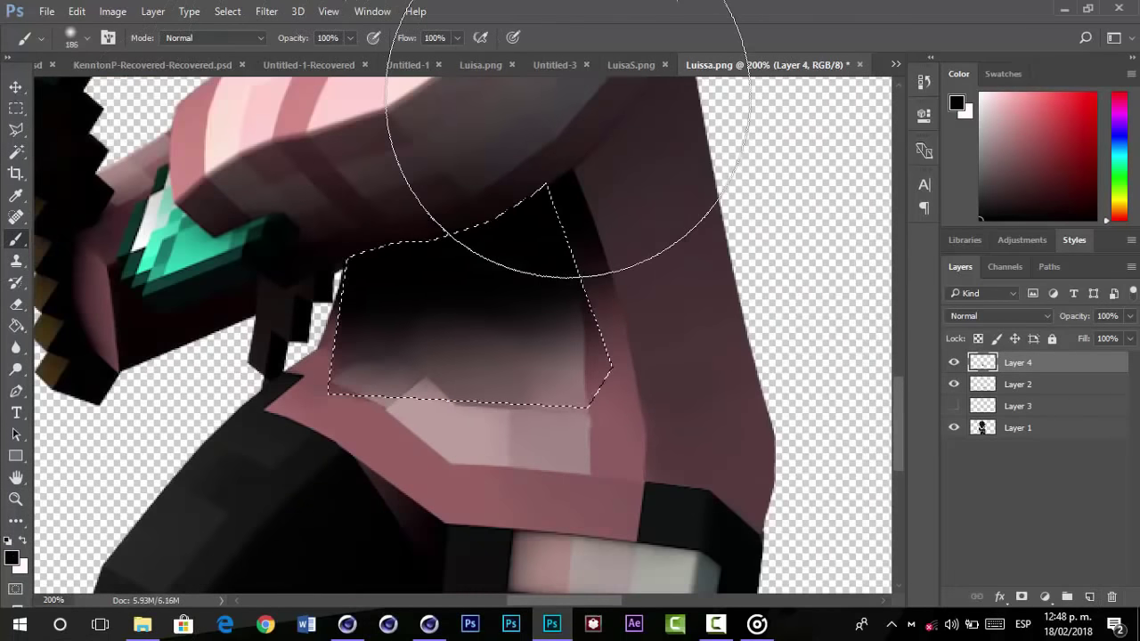
- Extend the selection to the shirt's front edge, deepen the black shadow there with a 238 px brush, and deselect
key(l)
click(318, 350)
click(328, 393)
double_click(590, 318)
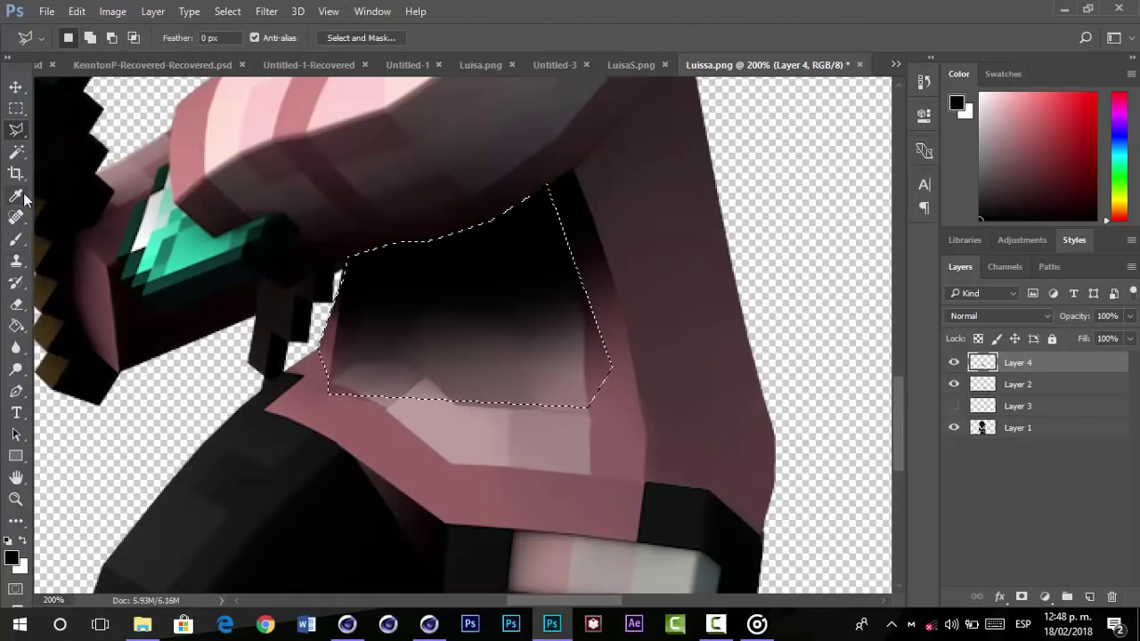
click(16, 305)
drag(507, 357, 333, 256)
key(b)
alt+right_click(567, 280)
drag(570, 280, 526, 247)
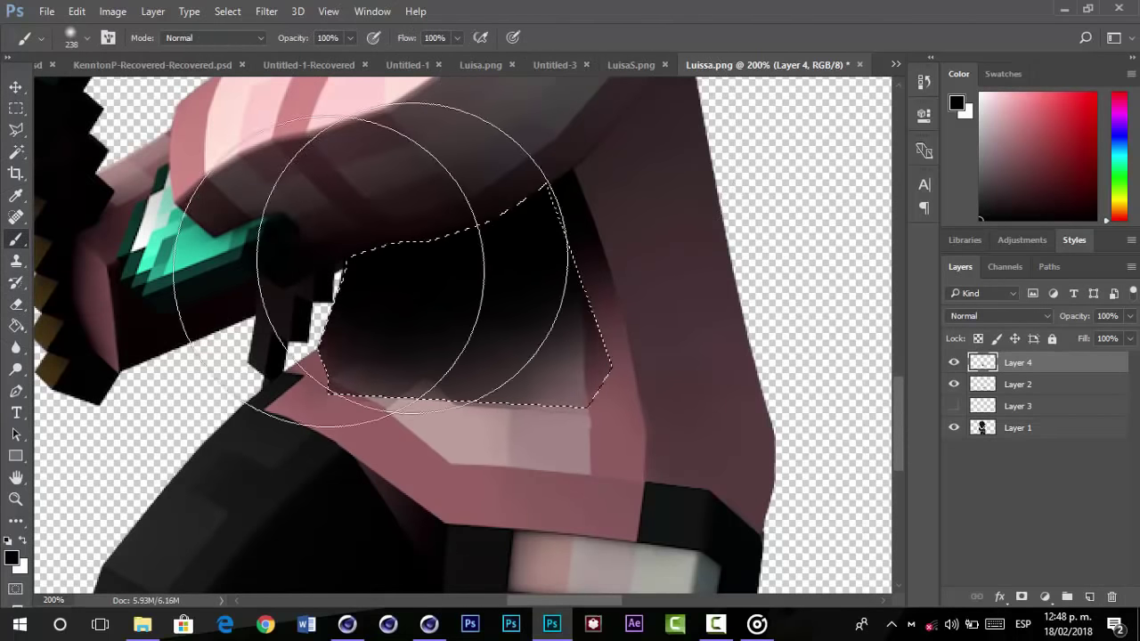
key(e)
key(ctrl+d)
- Examine the shirt shadow on the whole figure
key(ctrl+minus)
key(ctrl+minus)
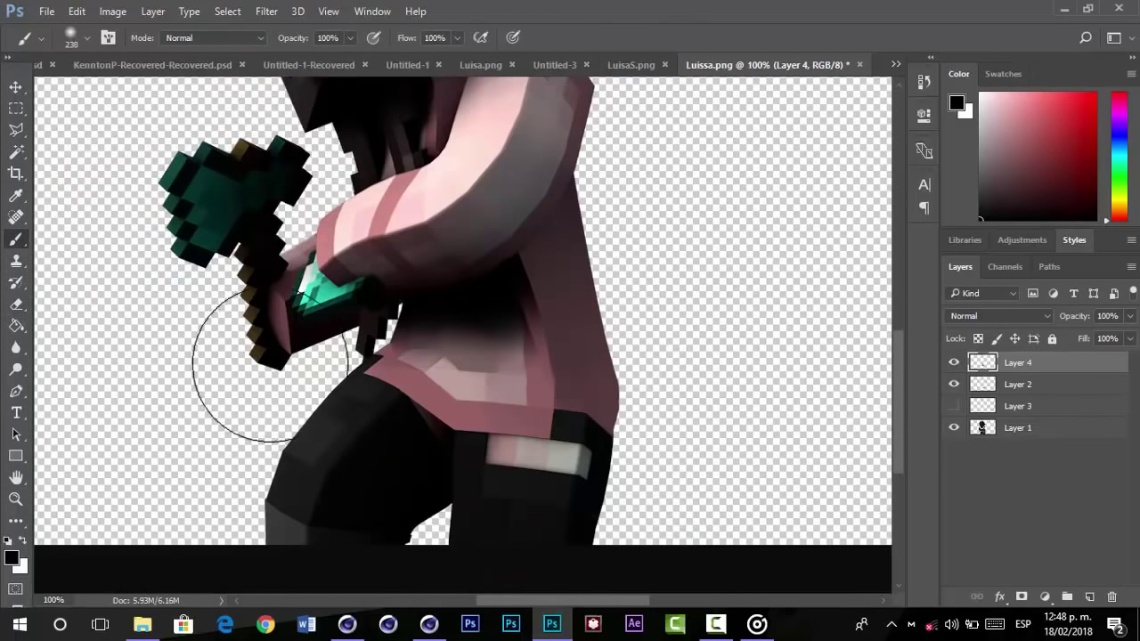
key(ctrl+minus)
key(bracketleft)
key(bracketleft)
key(bracketleft)
key(bracketleft)
key(bracketleft)
key(bracketleft)
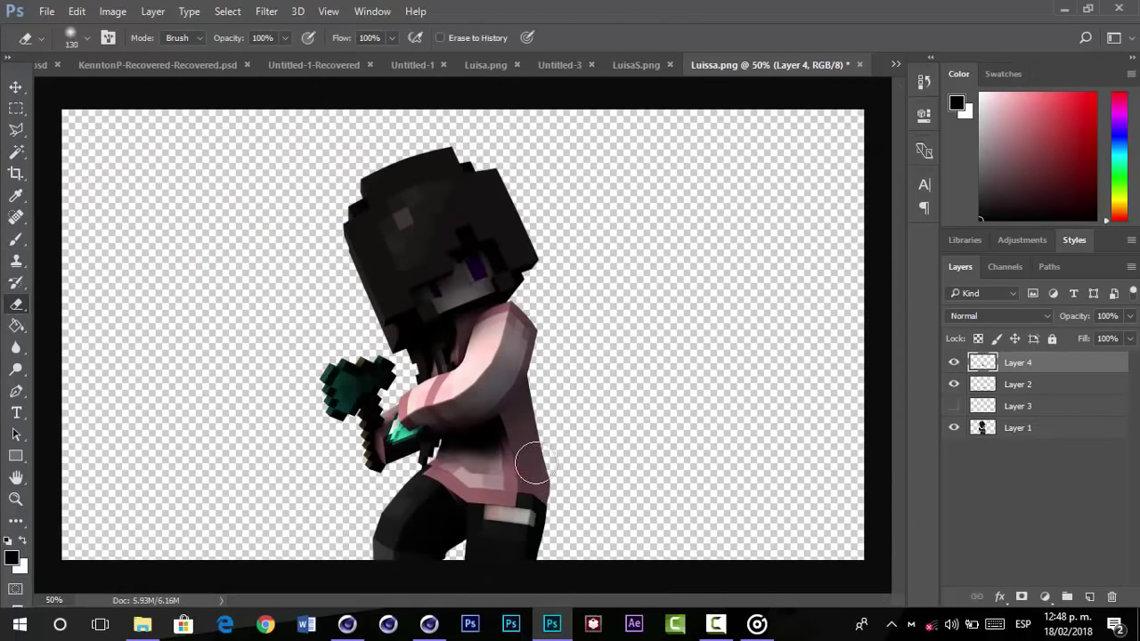
key(ctrl+minus)
key(ctrl+plus)
- Outline the shirt patch between the black shadow and the light hem strip with a polygonal selection
key(z)
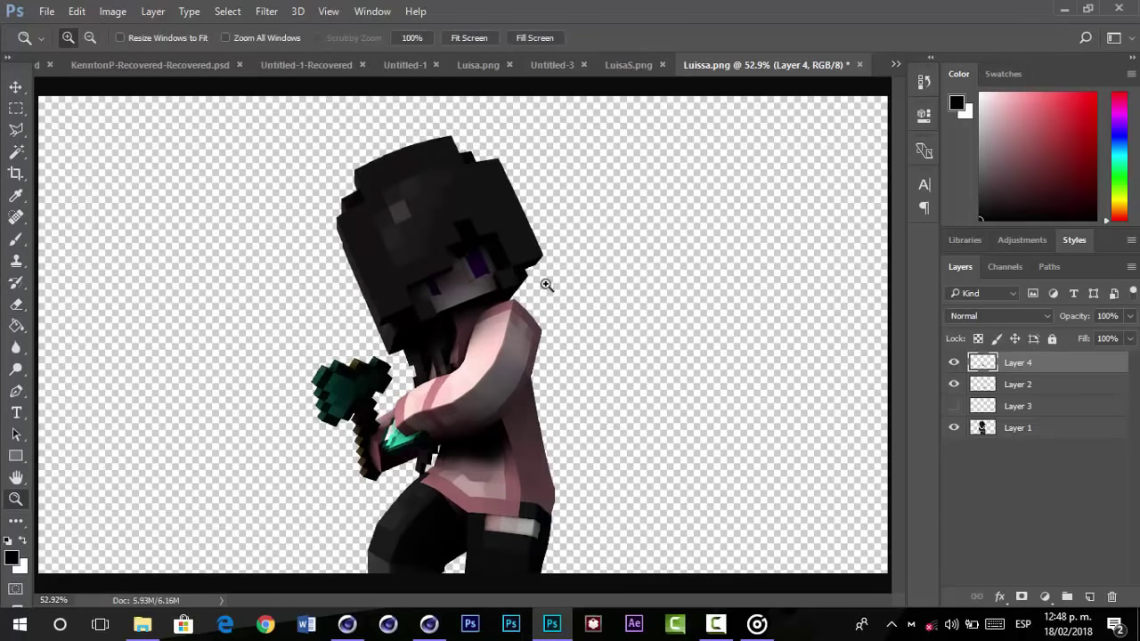
key(l)
key(z)
drag(411, 464, 518, 510)
key(l)
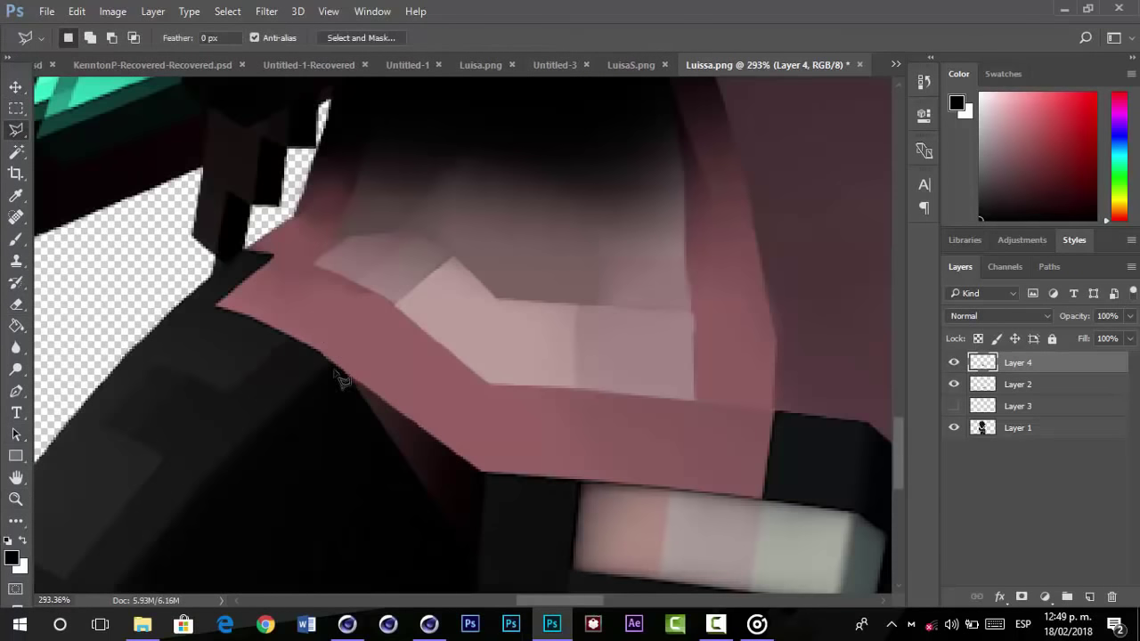
click(336, 364)
key(z)
mouse_move(351, 191)
mouse_down()
mouse_move(605, 343)
mouse_move(594, 334)
mouse_up()
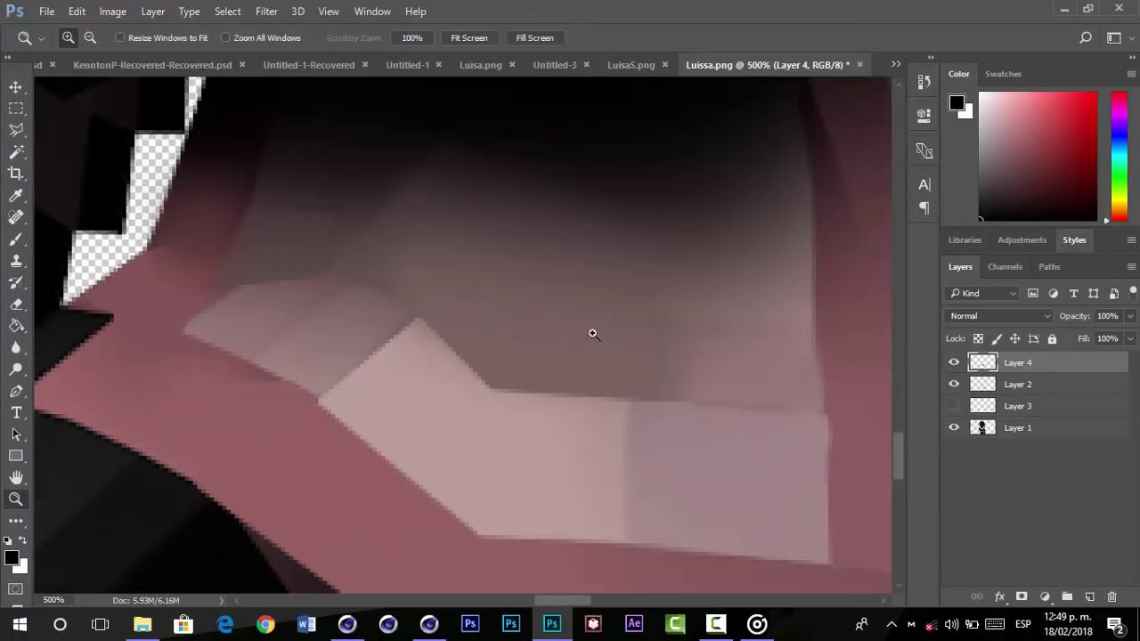
click(16, 130)
click(325, 269)
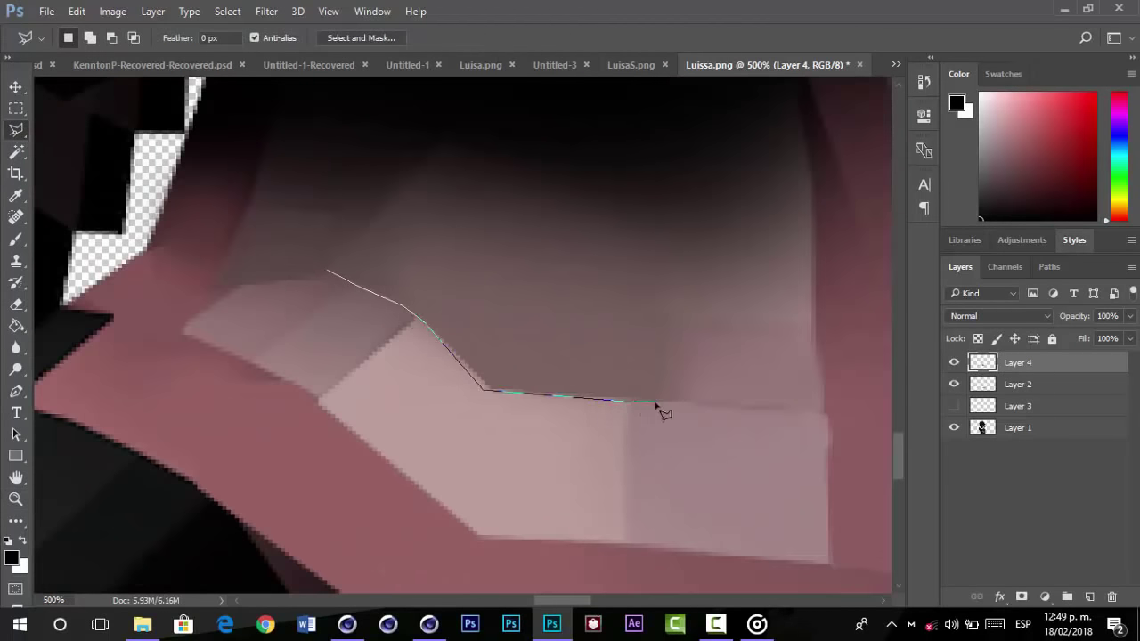
click(650, 182)
click(370, 184)
click(327, 269)
- Paint the selected patch with a sampled mauve tone on a new layer, move that layer above Layer 2, and deselect
click(1018, 406)
click(1089, 597)
click(16, 239)
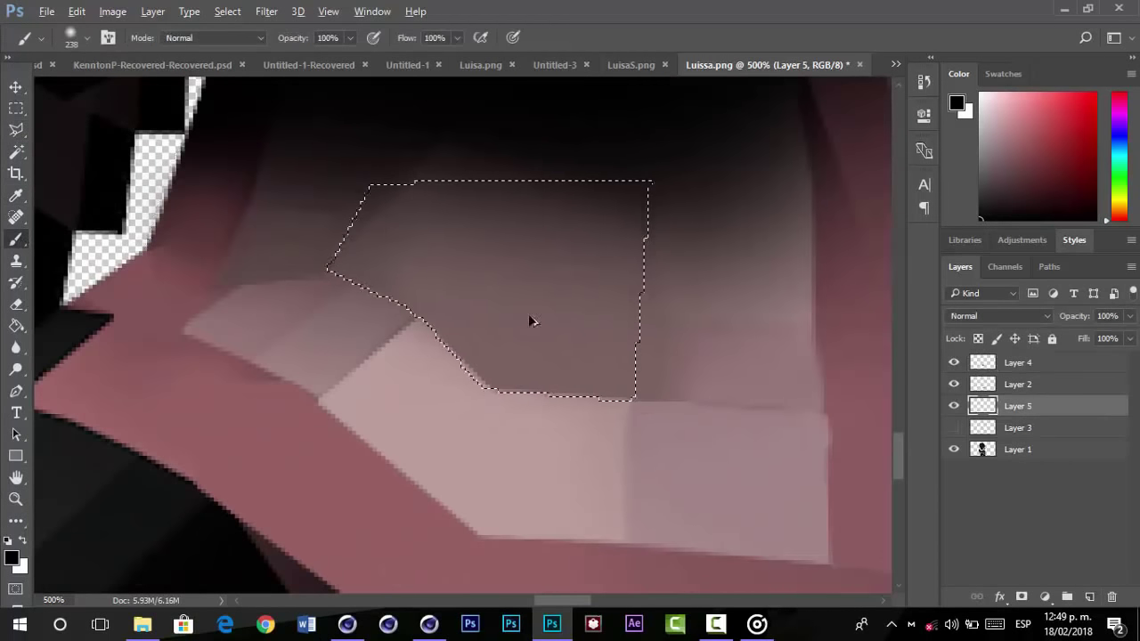
alt+click(519, 351)
key(ctrl+minus)
key(ctrl+minus)
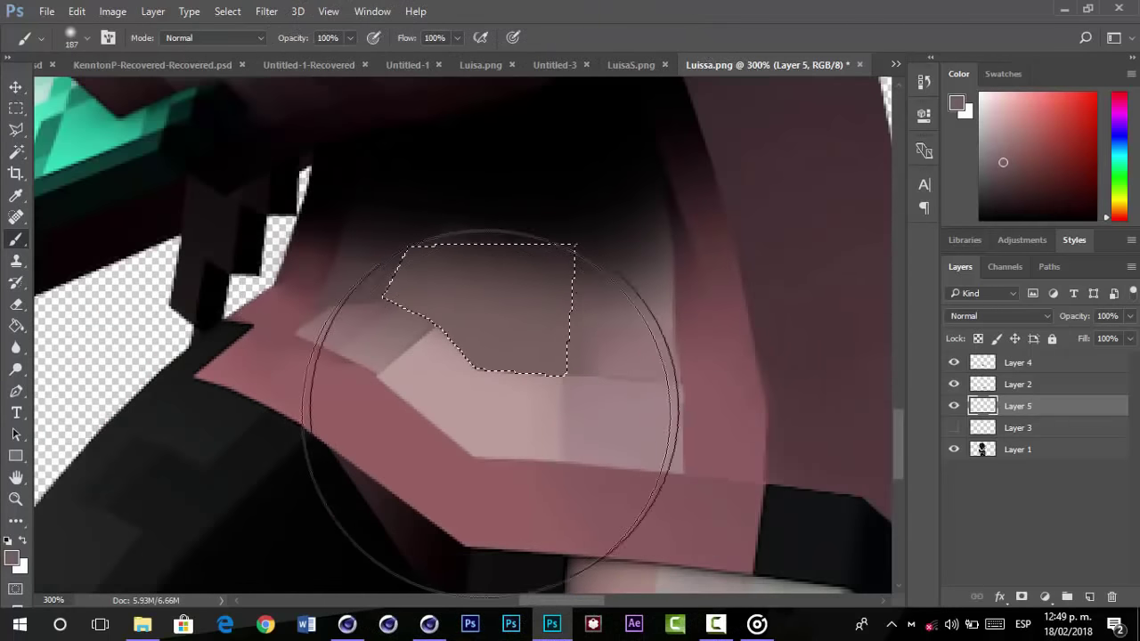
drag(1017, 406, 1017, 374)
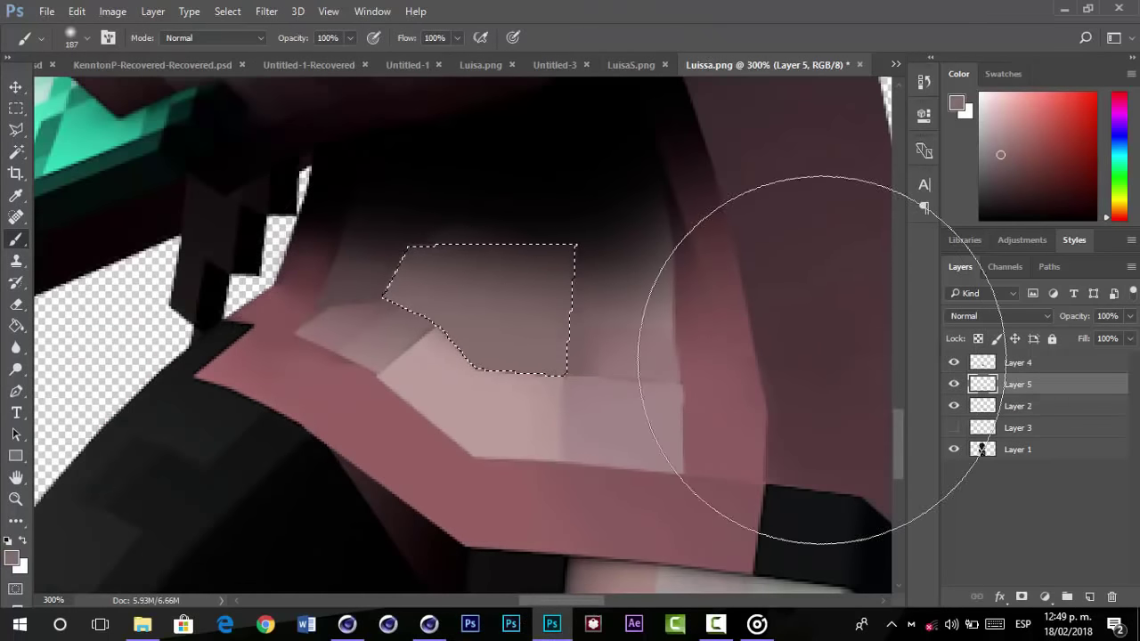
key(ctrl+d)
- Soften the upper part of the new mauve patch with a 130 px eraser
key(ctrl+minus)
key(ctrl+minus)
key(ctrl+plus)
key(ctrl+plus)
key(e)
mouse_move(463, 240)
mouse_down()
mouse_move(594, 190)
mouse_move(402, 130)
mouse_move(432, 125)
mouse_up()
- Nudge the mauve patch layer slightly with Free Transform to align it with the hem strip's edge
key(ctrl+minus)
key(ctrl+minus)
key(ctrl+plus)
key(ctrl+plus)
key(ctrl+plus)
key(ctrl+plus)
key(ctrl+t)
key(Left)
key(Down)
key(Up)
key(Up)
key(Right)
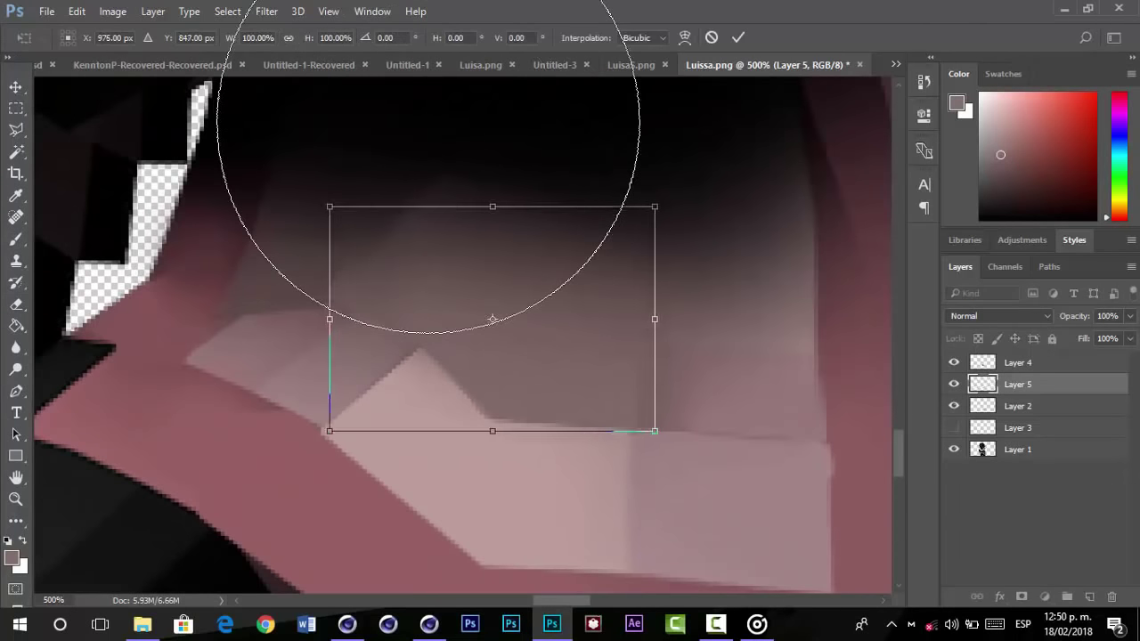
key(Return)
drag(1020, 382, 1020, 366)
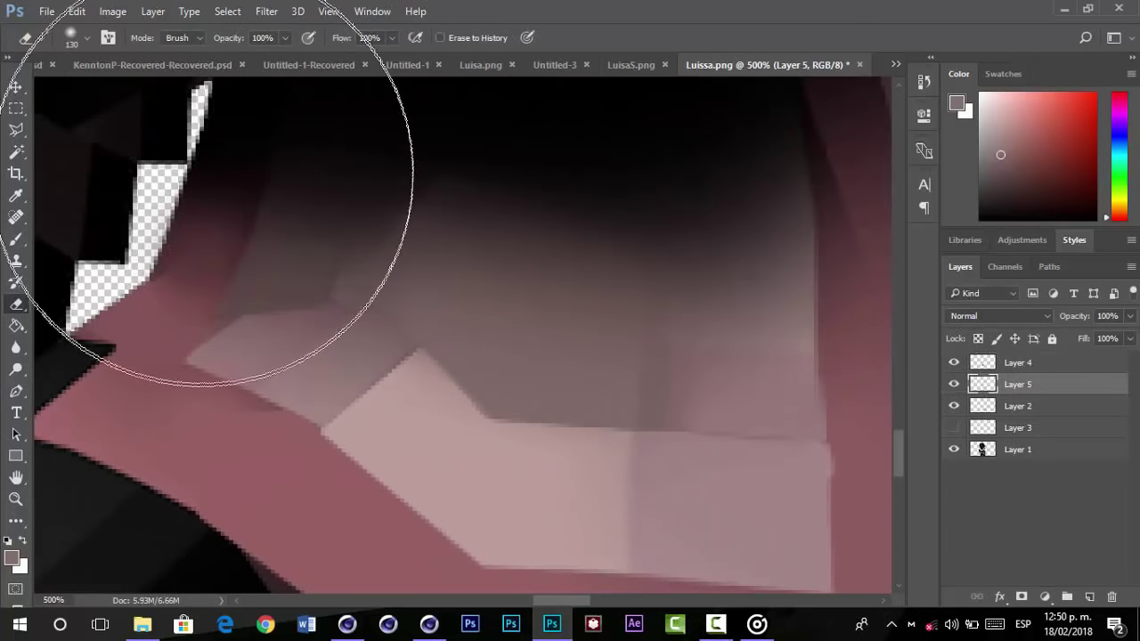
- Duplicate the mauve patch layer repeatedly to strengthen its colour
key(ctrl+minus)
key(ctrl+j)
key(ctrl+j)
key(ctrl+j)
key(ctrl+j)
key(ctrl+j)
key(ctrl+j)
key(ctrl+j)
key(ctrl+j)
key(ctrl+j)
key(ctrl+j)
key(ctrl+j)
key(ctrl+j)
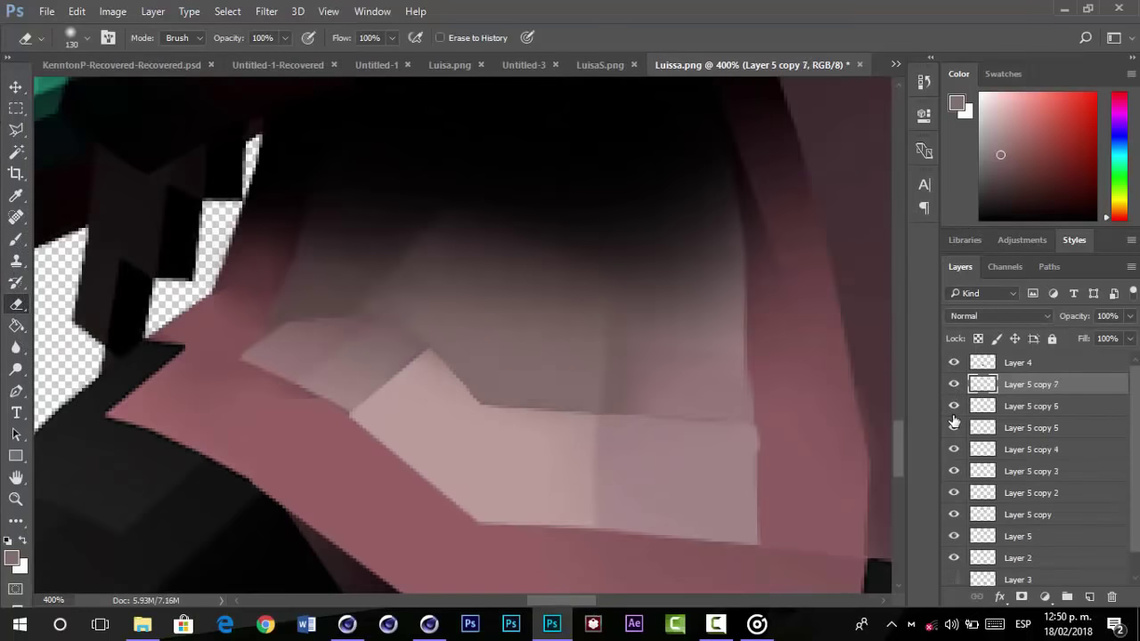
key(ctrl+j)
key(ctrl+j)
key(ctrl+j)
key(ctrl+j)
key(ctrl+j)
- Select all layers from Layer 4 down to Layer 1 and merge them into one
key(ctrl+minus)
key(ctrl+minus)
key(ctrl+minus)
key(ctrl+minus)
key(ctrl+minus)
click(1049, 360)
scroll(1069, 480, down, 6)
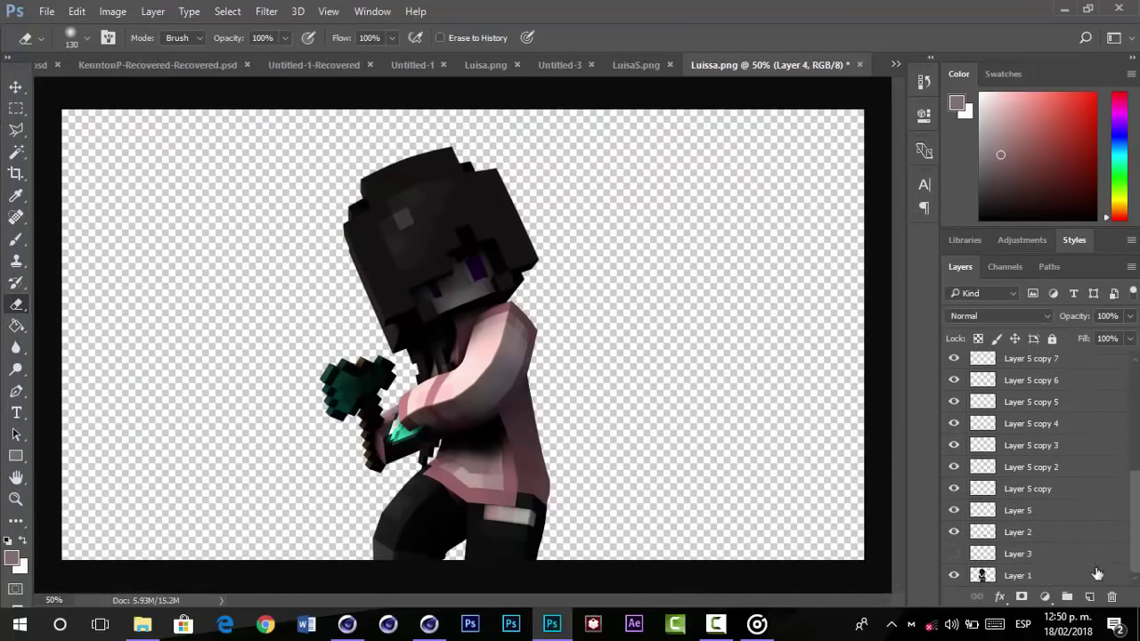
shift+click(1097, 576)
key(ctrl+e)
- Paint over the shirt front above the hem strip with a sampled light pink tone using a 50 px brush
click(16, 499)
drag(390, 407, 551, 526)
click(16, 239)
alt+click(481, 380)
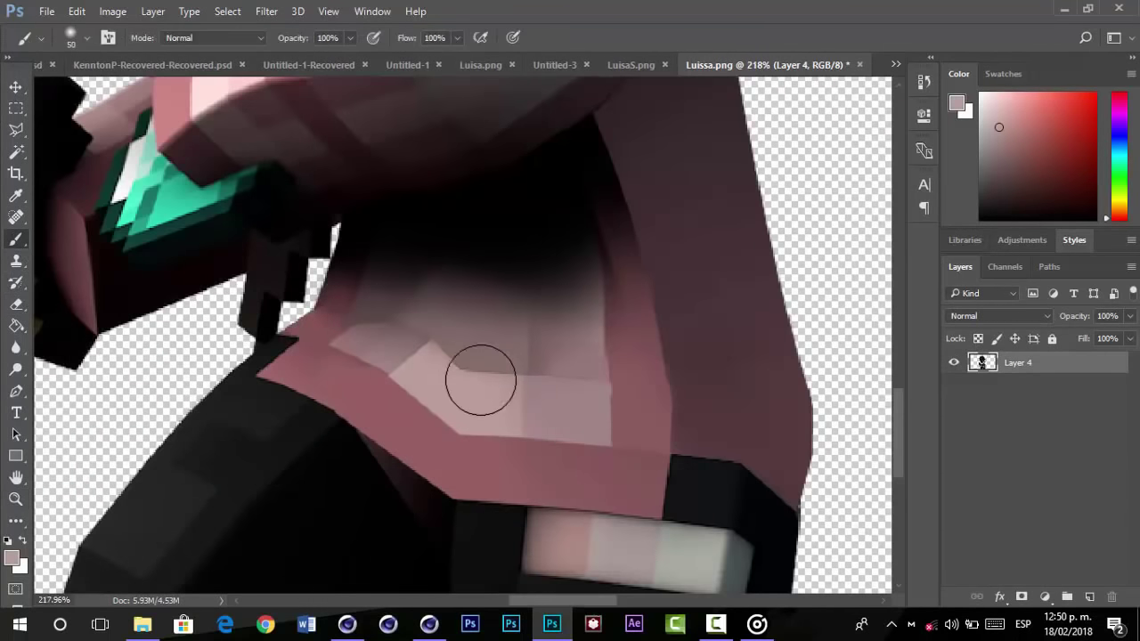
drag(481, 381, 519, 408)
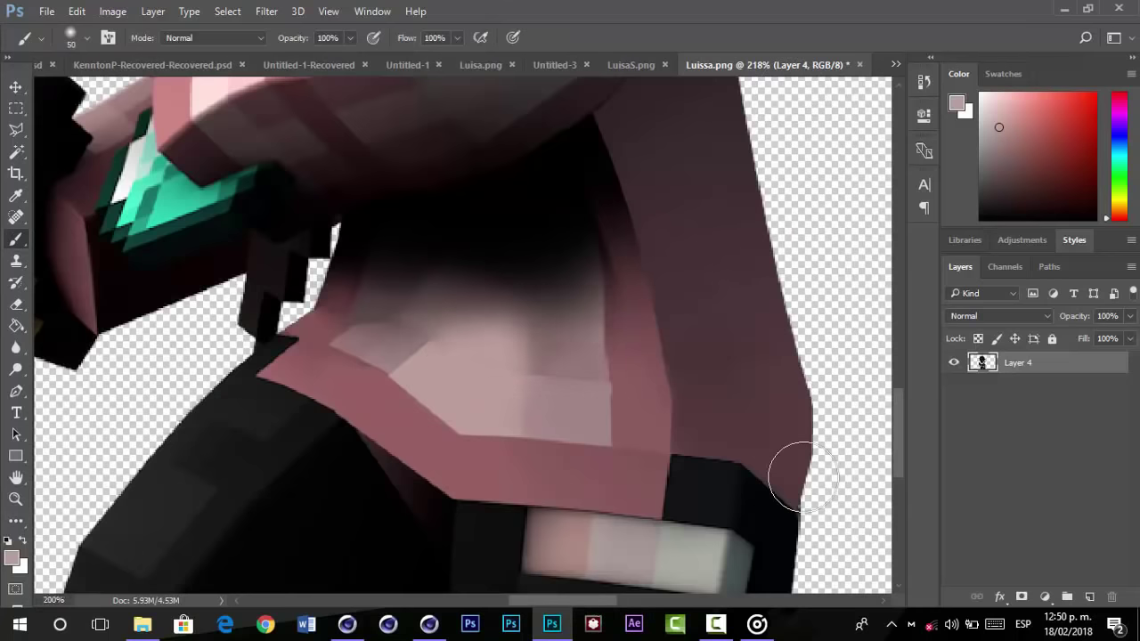
- Sample a dark mauve tone from the shirt as the brush colour
key(ctrl+minus)
key(ctrl+minus)
key(ctrl+minus)
key(ctrl+minus)
key(z)
drag(504, 530, 582, 546)
click(16, 239)
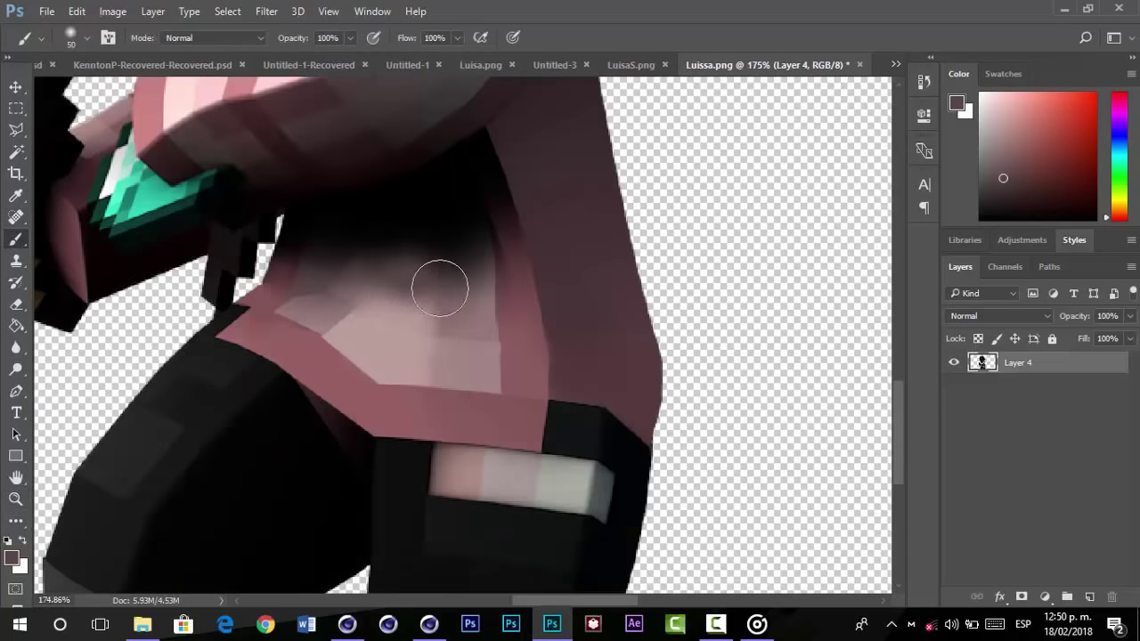
alt+click(438, 287)
key(ctrl+minus)
key(ctrl+minus)
key(ctrl+minus)
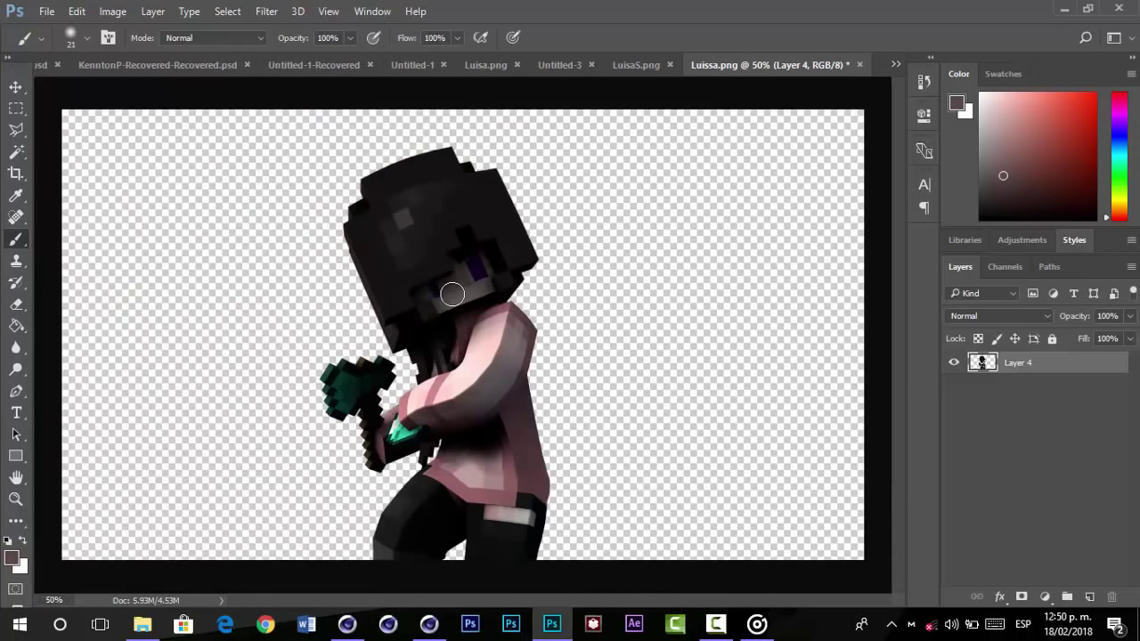
- Add a new layer above Layer 4, sample the shirt's light pink as the brush colour, and merge the two layers
click(1092, 596)
alt+click(476, 474)
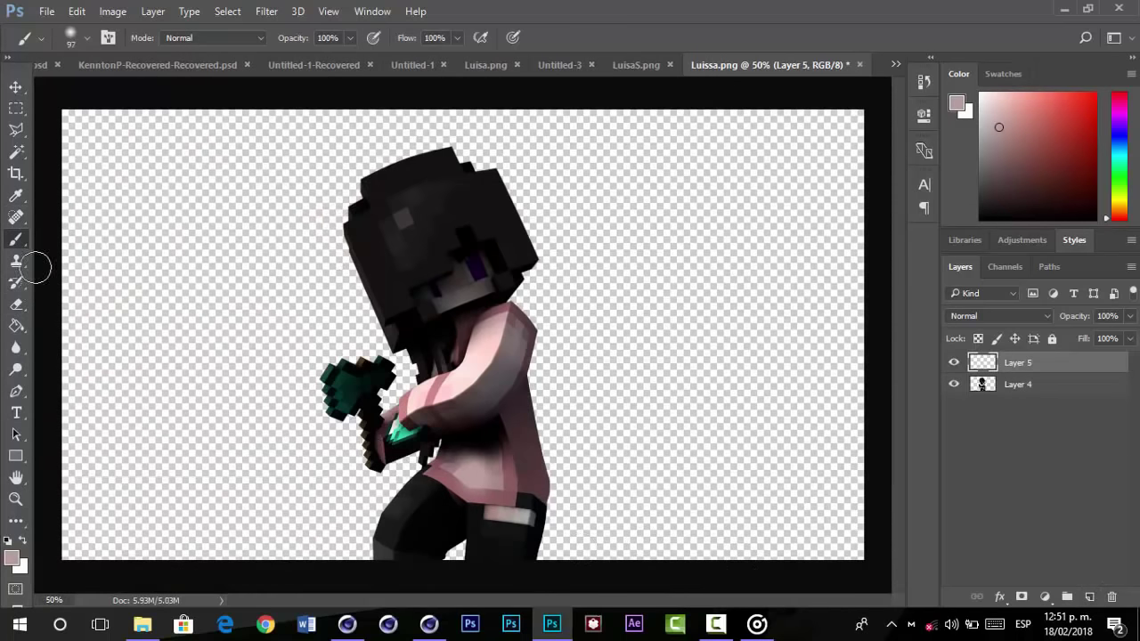
key(e)
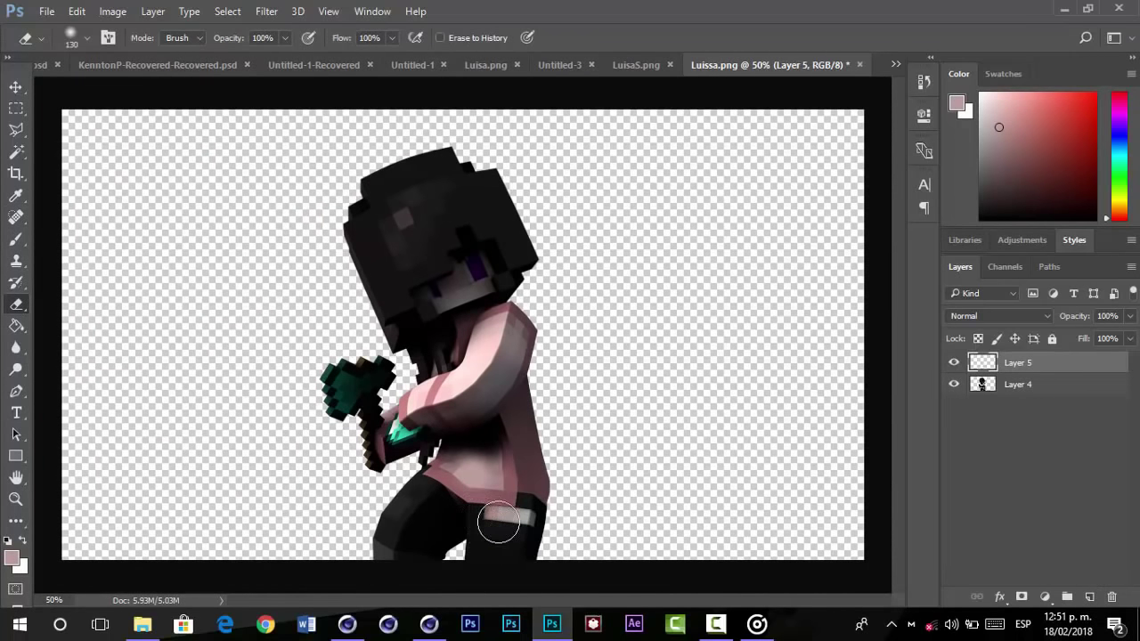
key(ctrl+minus)
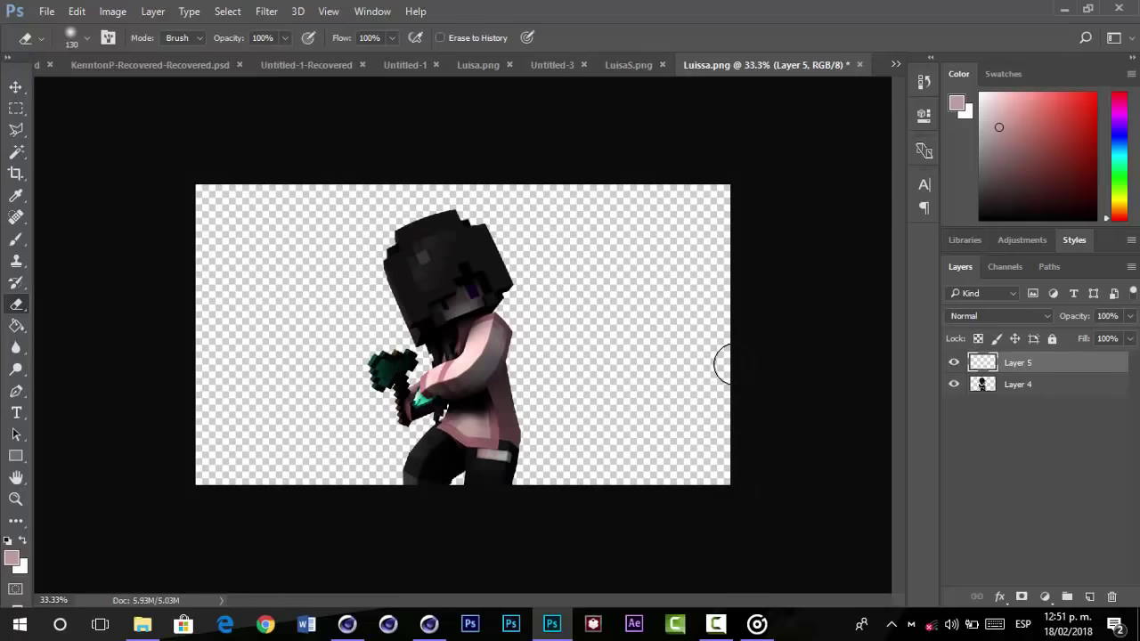
key(ctrl+e)
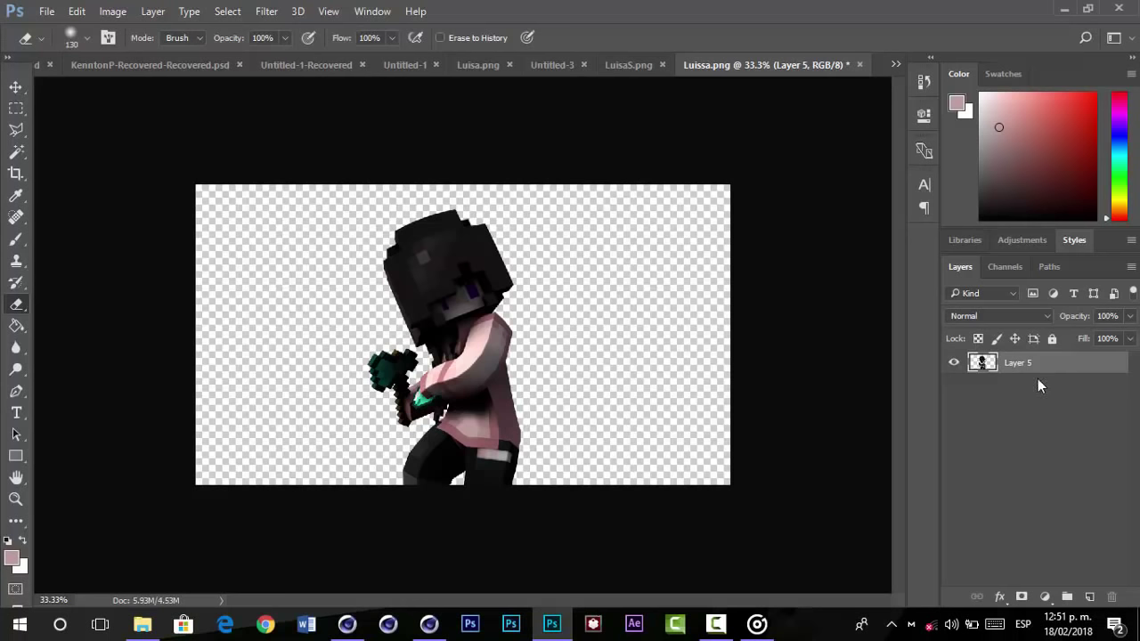
key(z)
drag(499, 426, 556, 461)
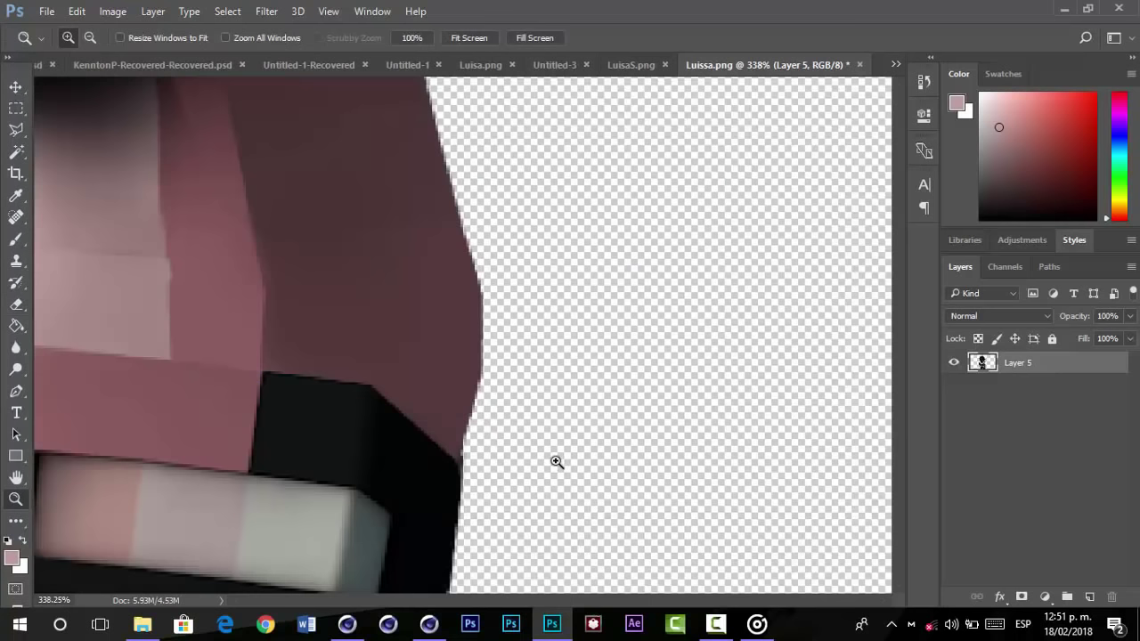
key(ctrl+0)
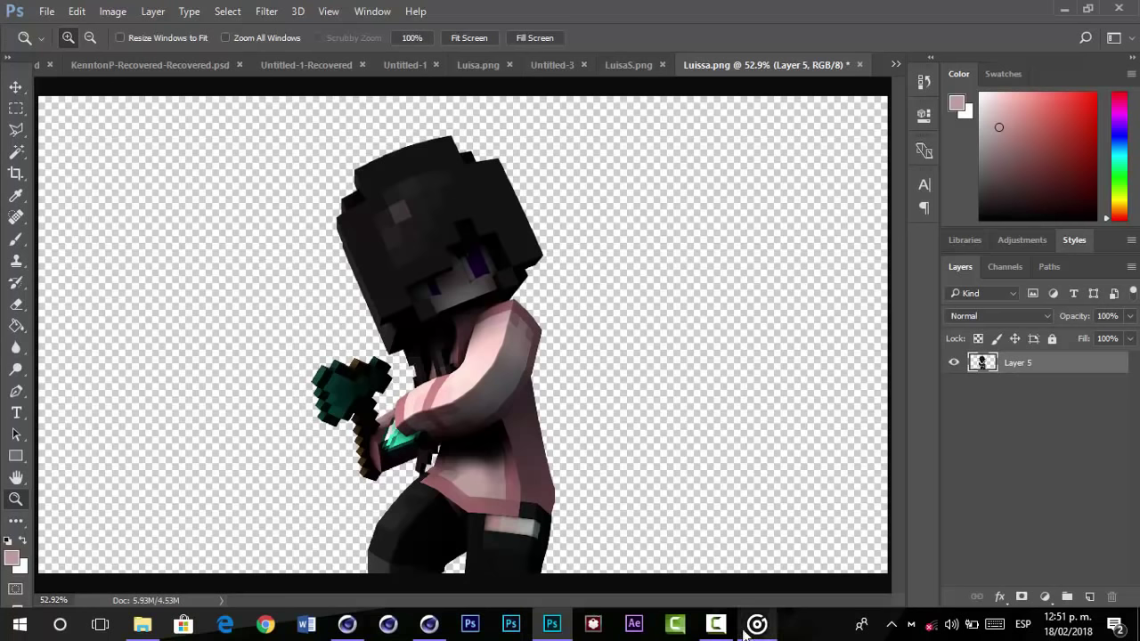
click(488, 324)
alt+click(732, 288)
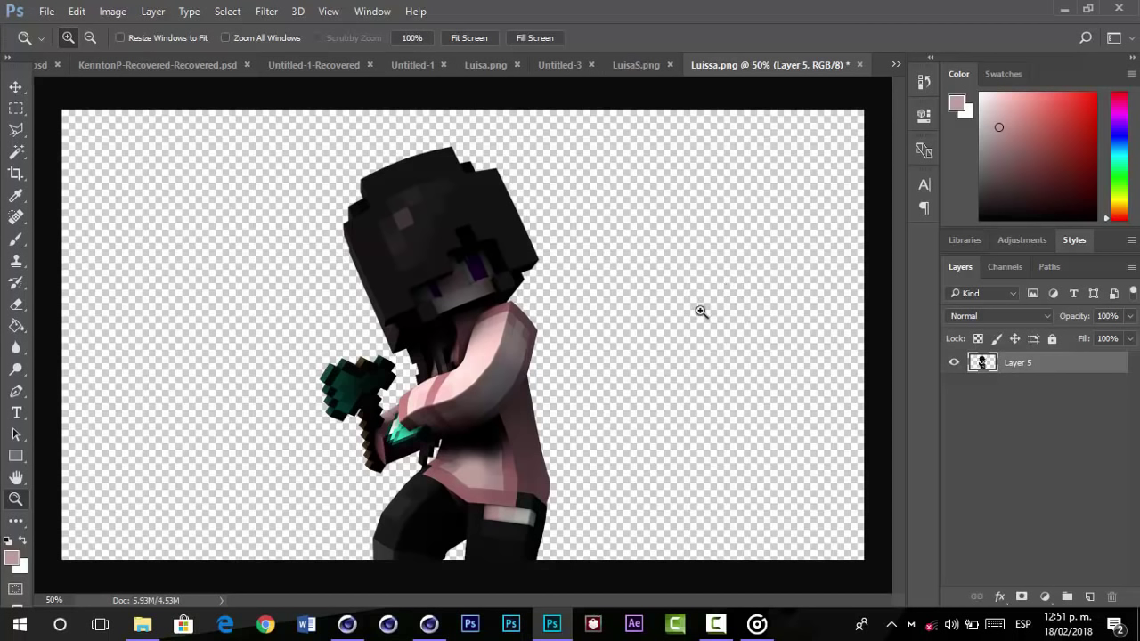
- Give Layer 5 a grey-to-white Gradient Overlay at 79% opacity and a white Color Overlay at 13%, both in Overlay mode
key(h)
double_click(1109, 368)
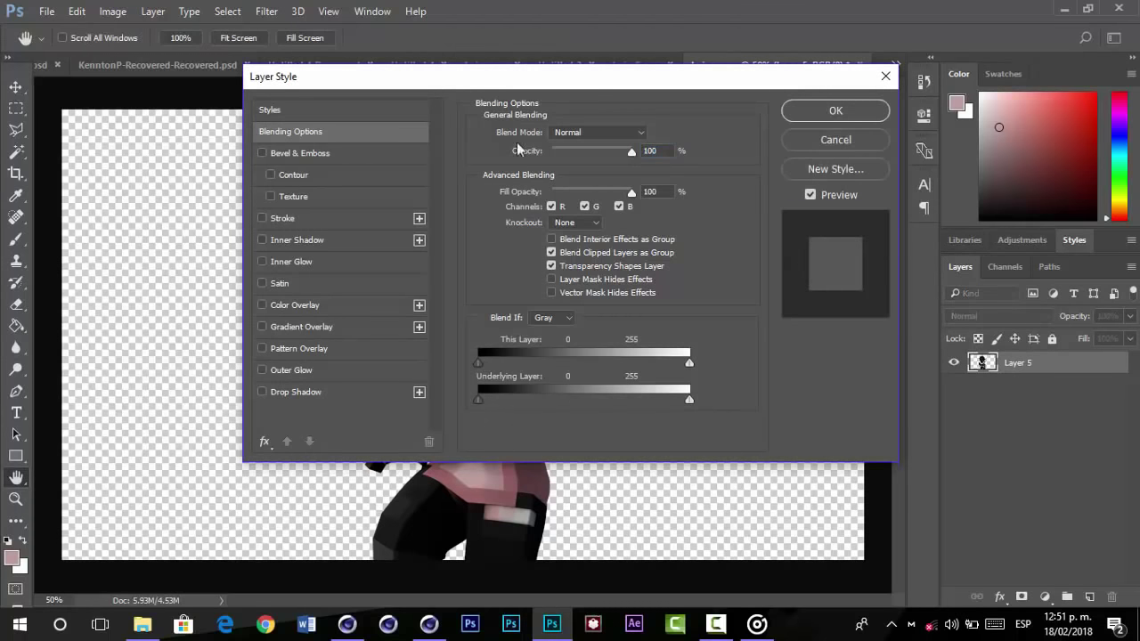
drag(327, 94, 593, 103)
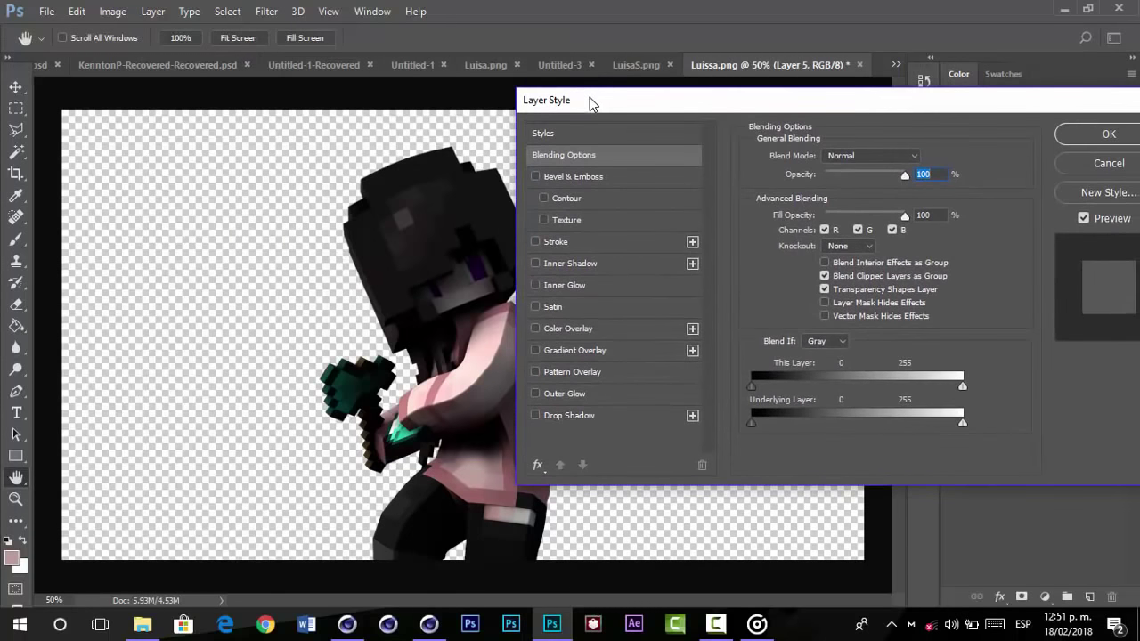
click(556, 349)
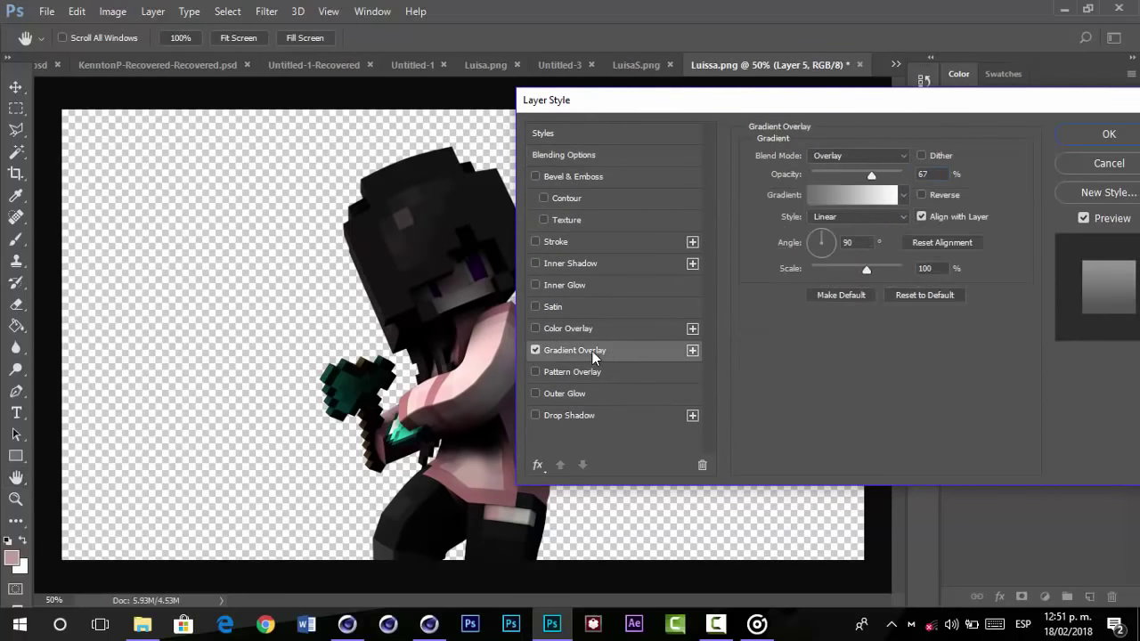
click(846, 197)
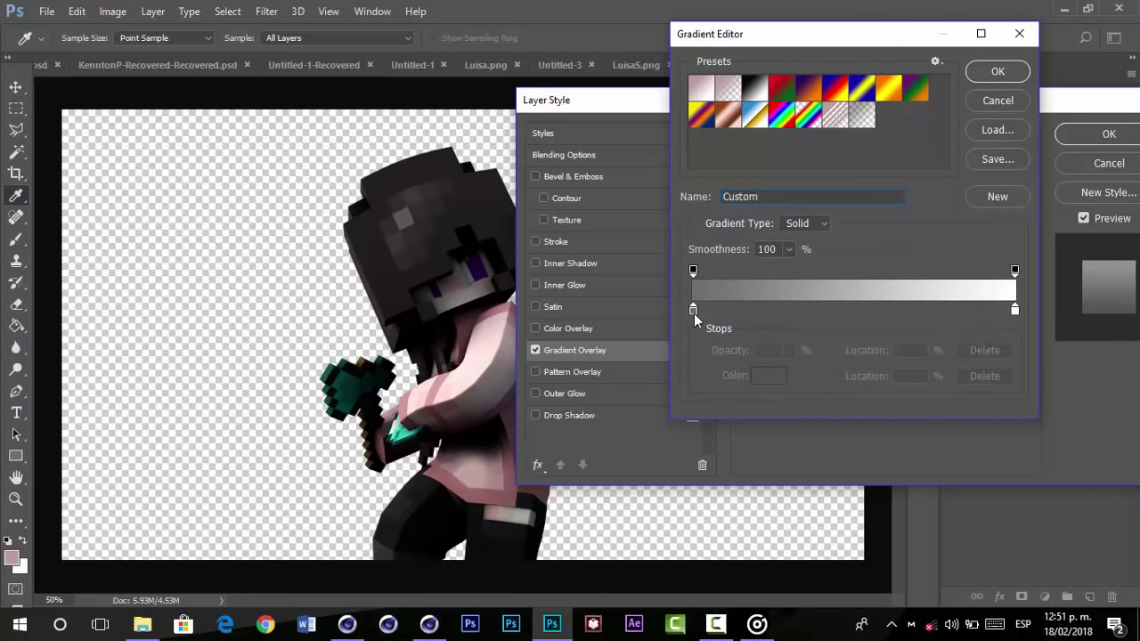
key(Return)
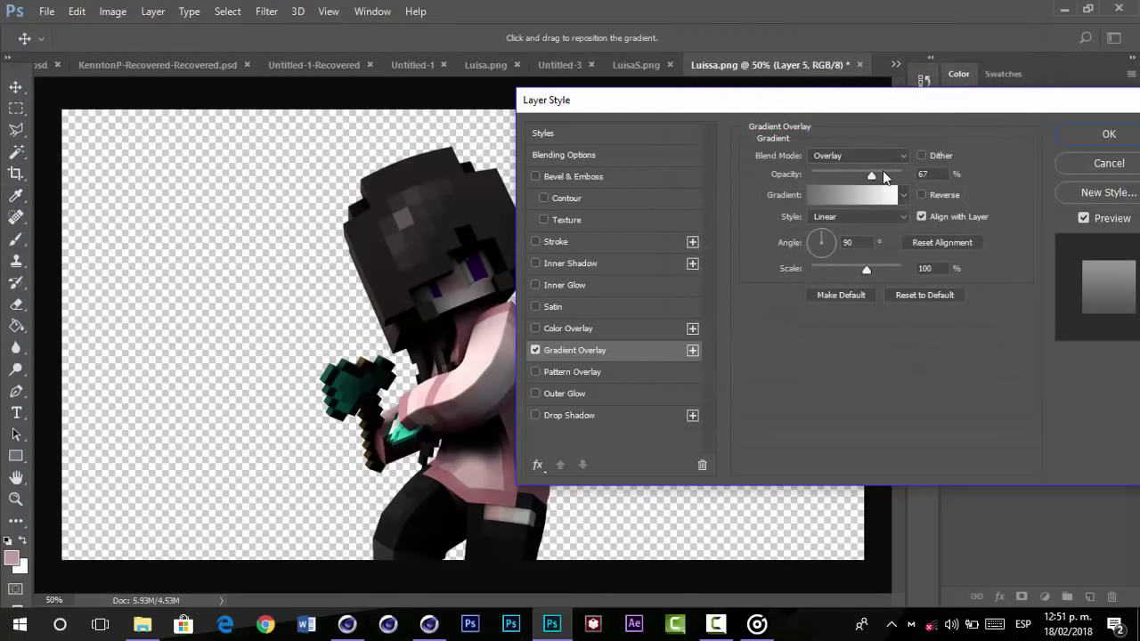
drag(883, 172, 882, 171)
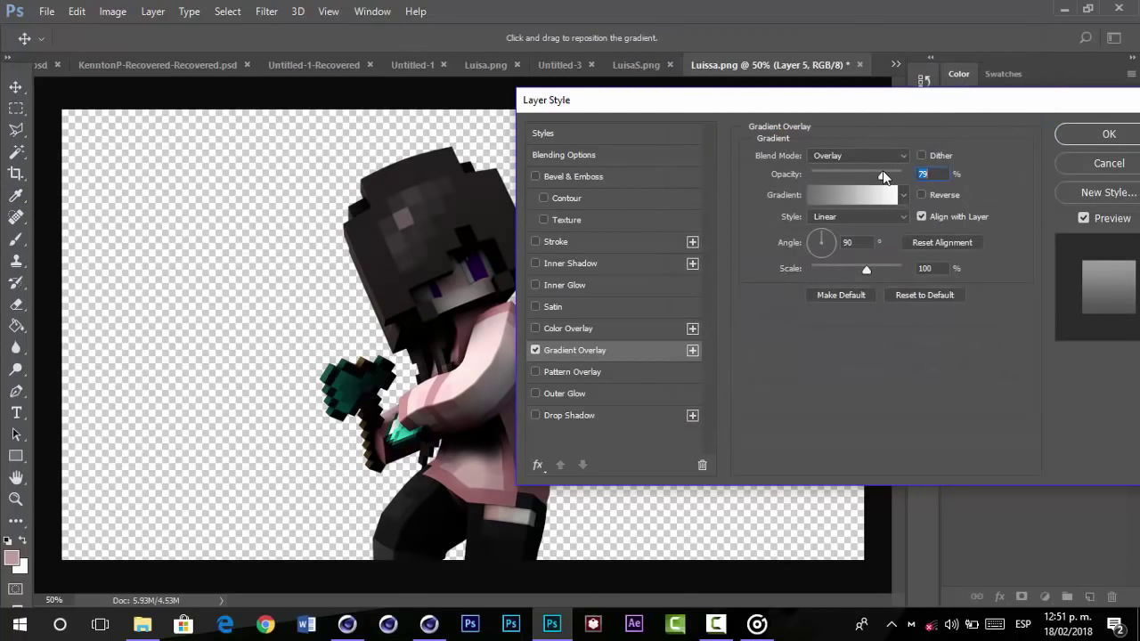
click(568, 328)
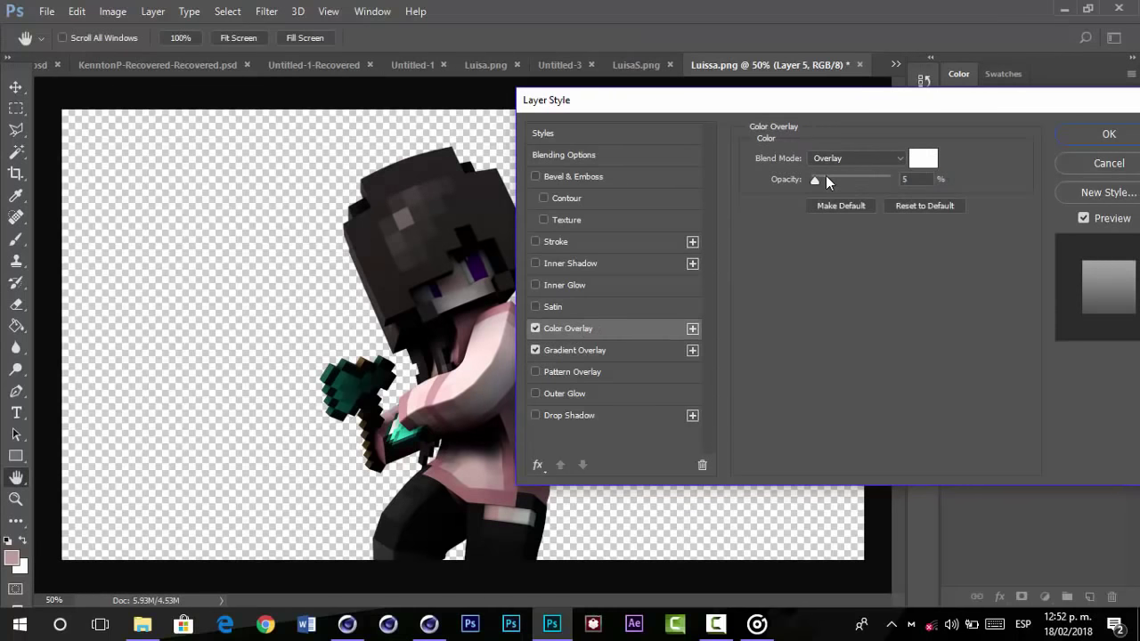
mouse_move(826, 175)
mouse_down()
mouse_move(878, 176)
mouse_move(822, 185)
mouse_up()
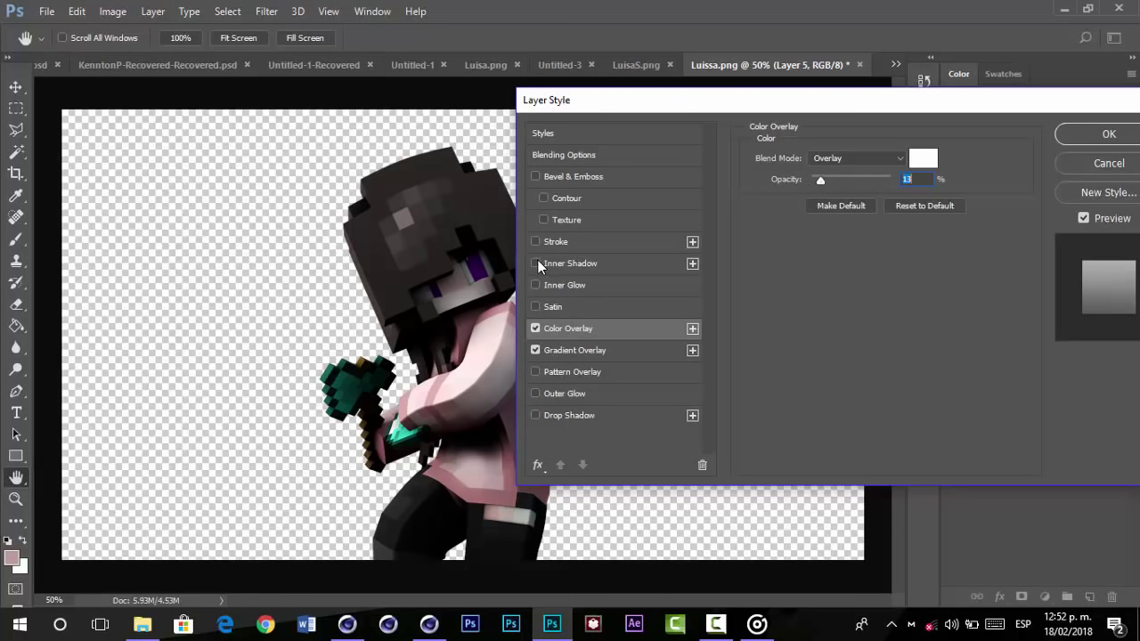
- Add an Inner Shadow in Overlay mode with the pale pink f4e5ed and raise its opacity
click(575, 265)
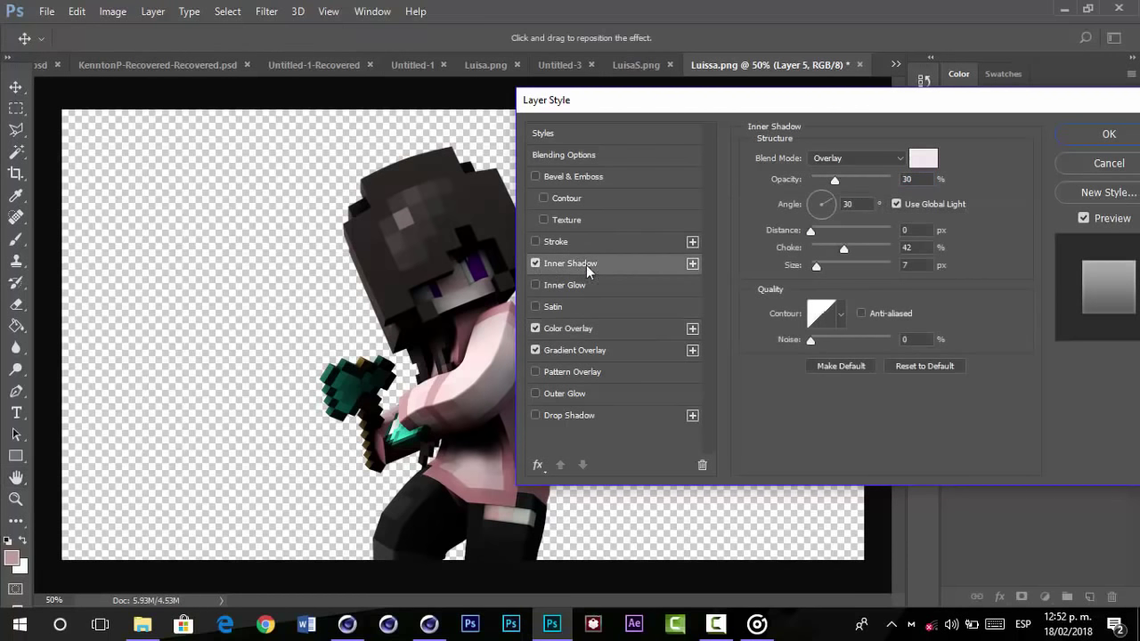
click(922, 159)
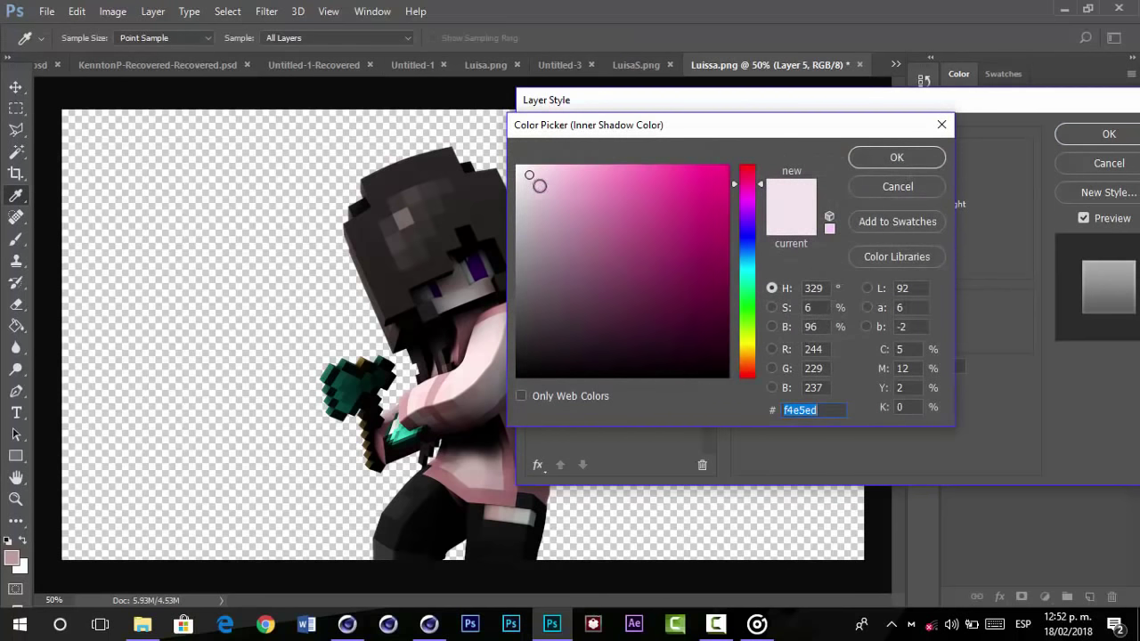
click(899, 157)
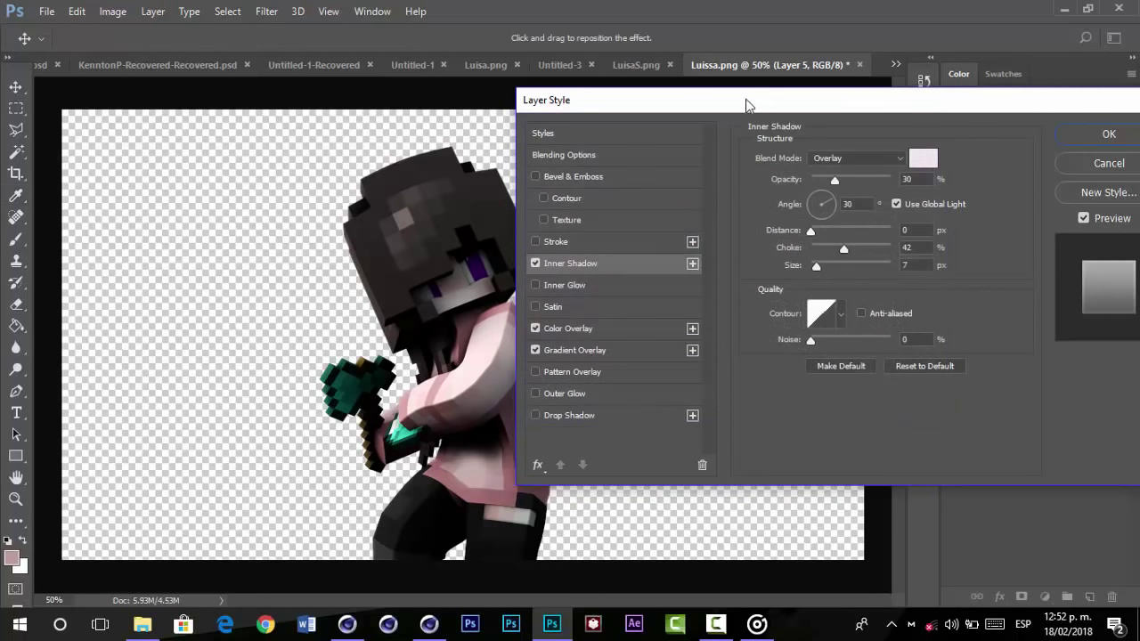
drag(748, 99, 882, 106)
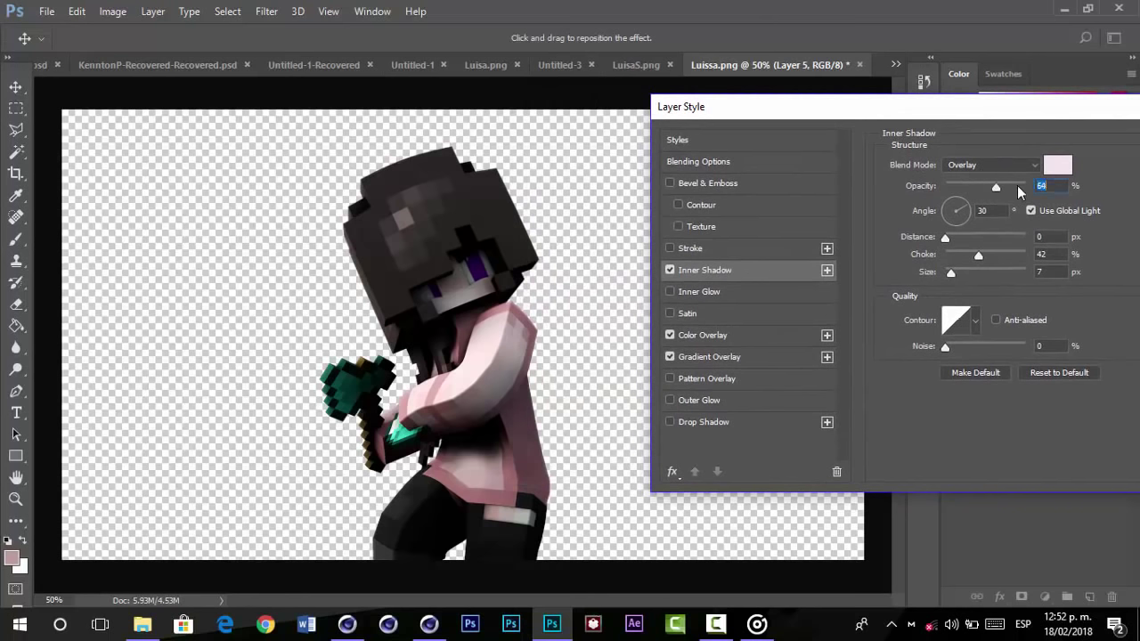
drag(995, 187, 983, 187)
- Add a white Inner Glow in Overlay blend mode at 25% opacity
click(699, 292)
click(926, 224)
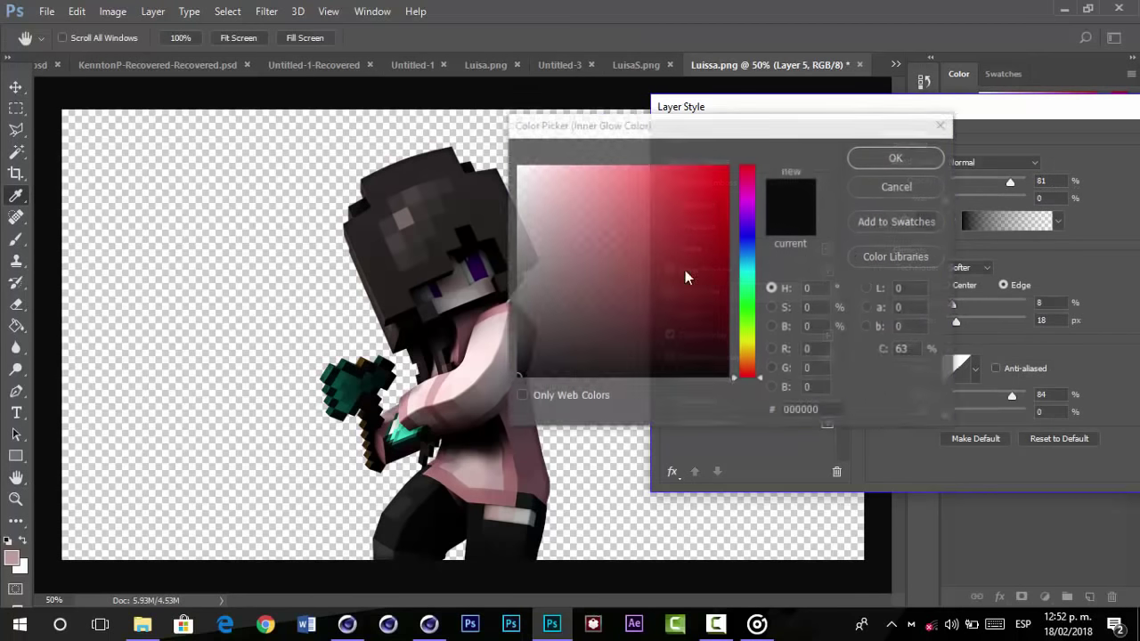
drag(588, 244, 374, 72)
key(Return)
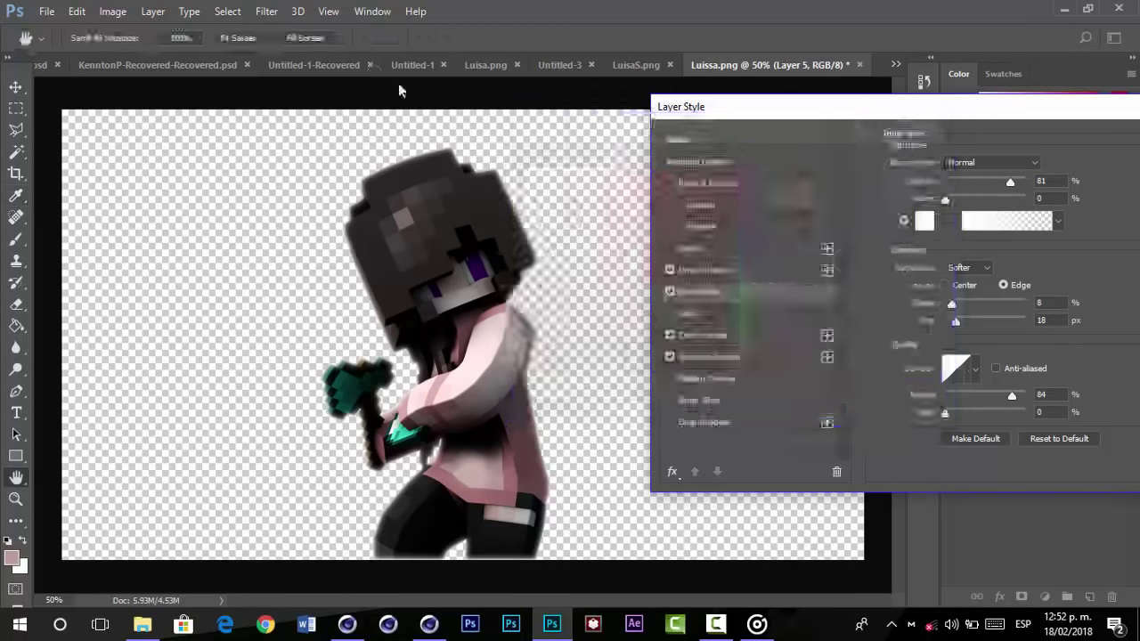
click(955, 160)
click(966, 328)
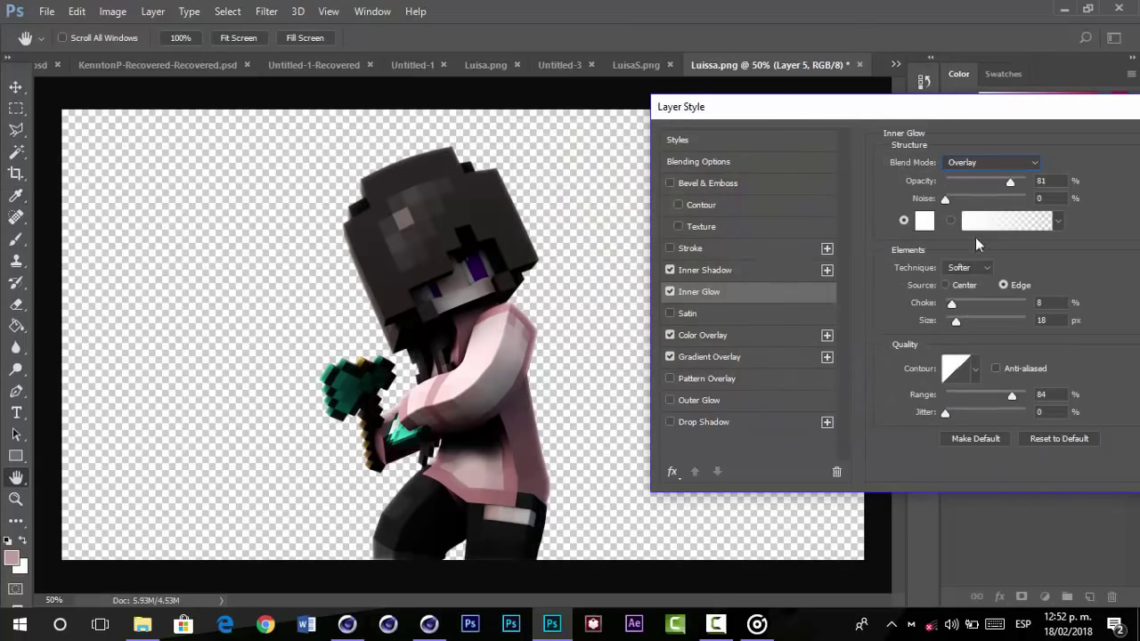
click(964, 181)
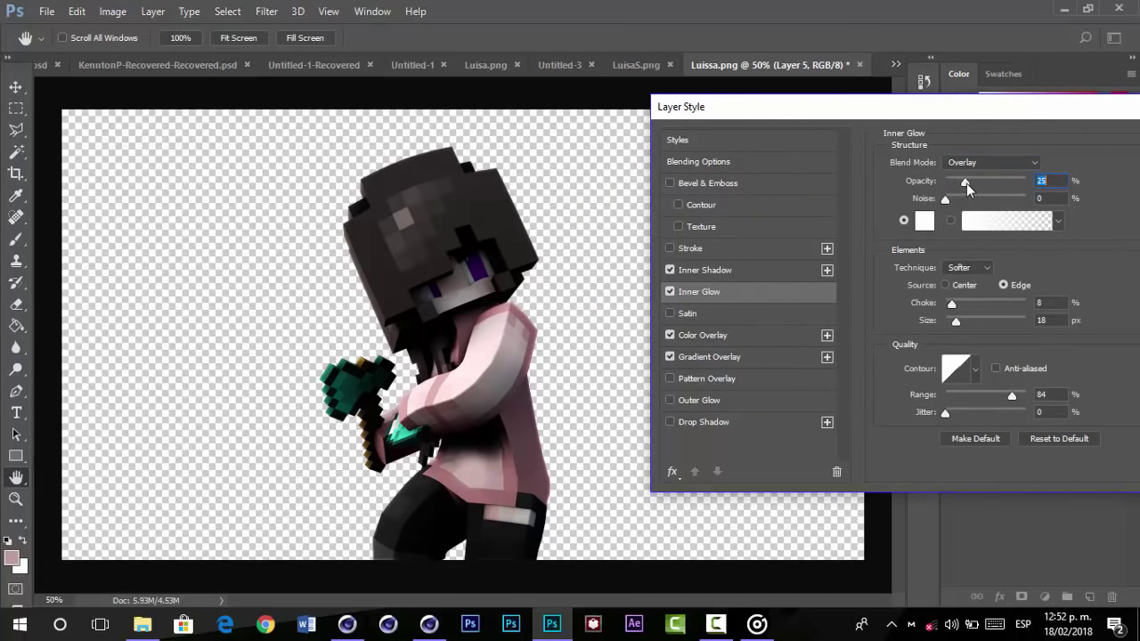
- Save the combined effects as a new style preset and apply them to Layer 5
drag(915, 123, 797, 132)
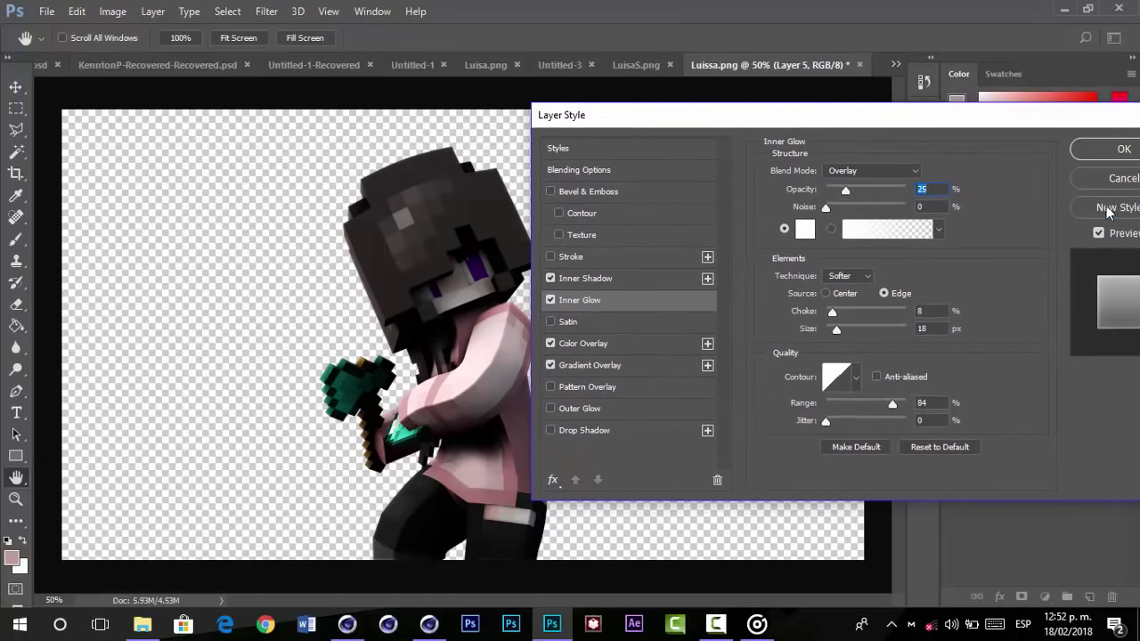
click(1111, 208)
click(763, 201)
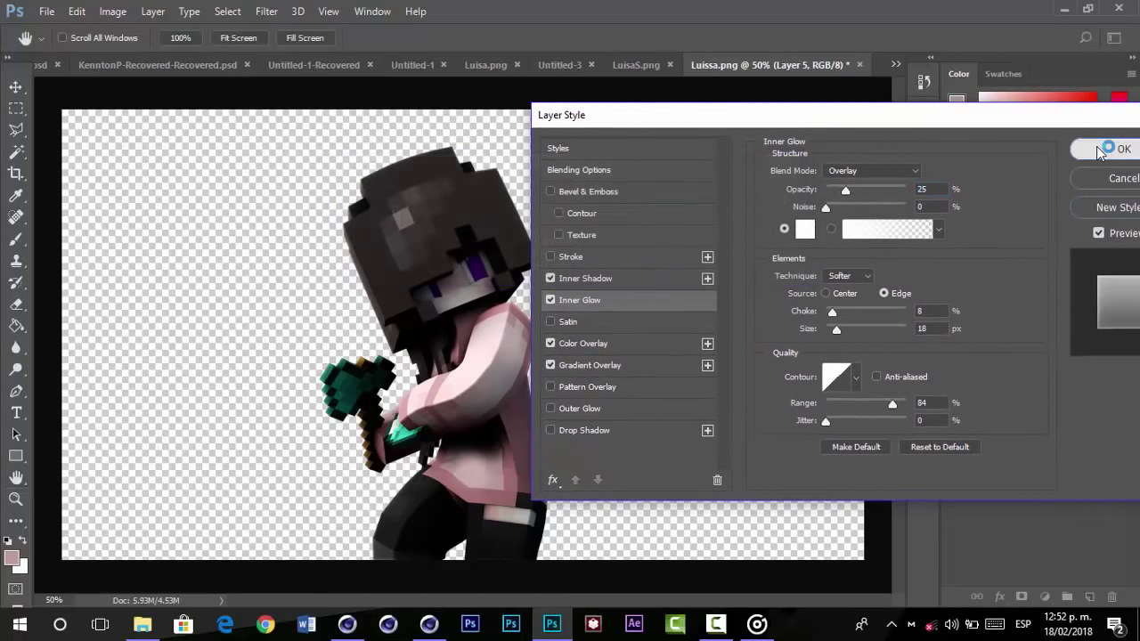
click(1109, 149)
- Check the character with its effects and locate the newly saved preset among the styles
key(z)
alt+click(758, 300)
click(758, 299)
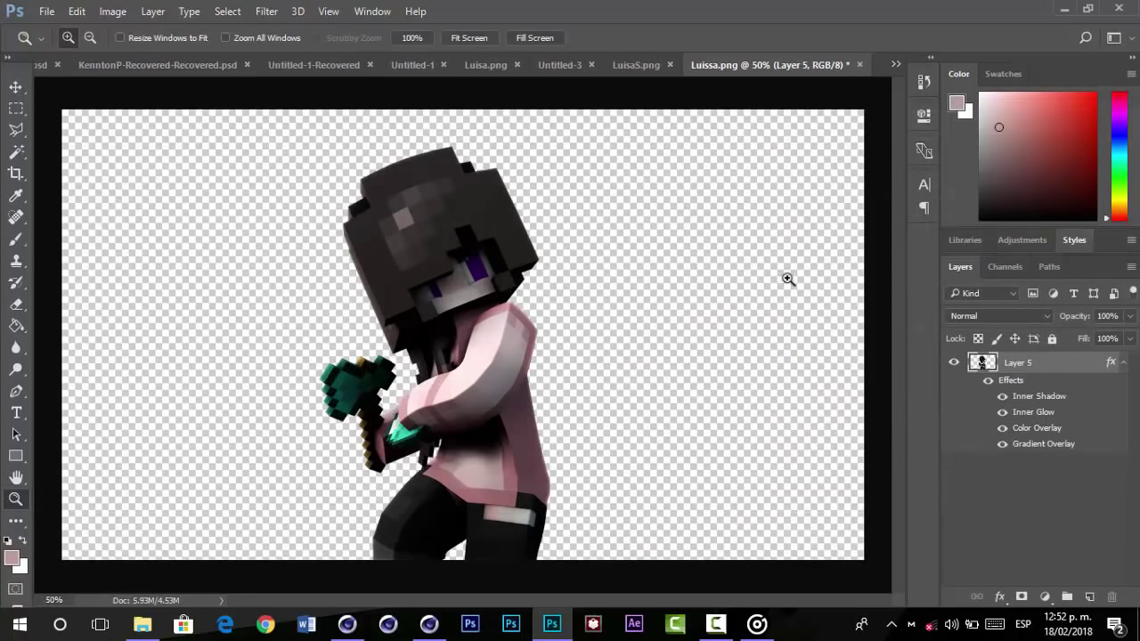
click(1074, 239)
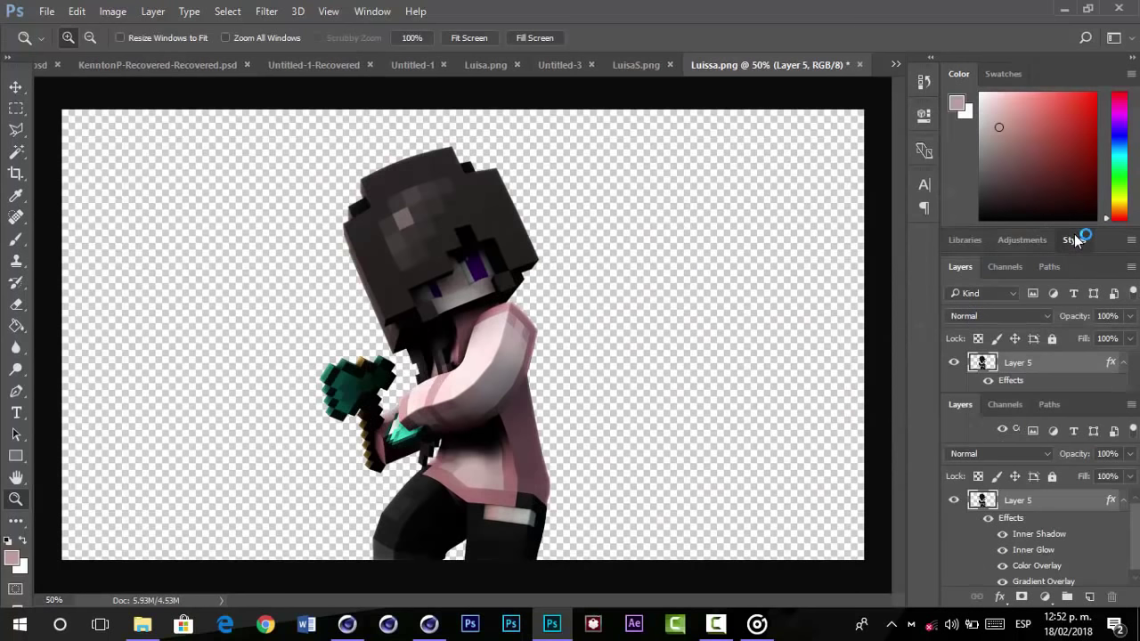
scroll(1033, 321, down, 1)
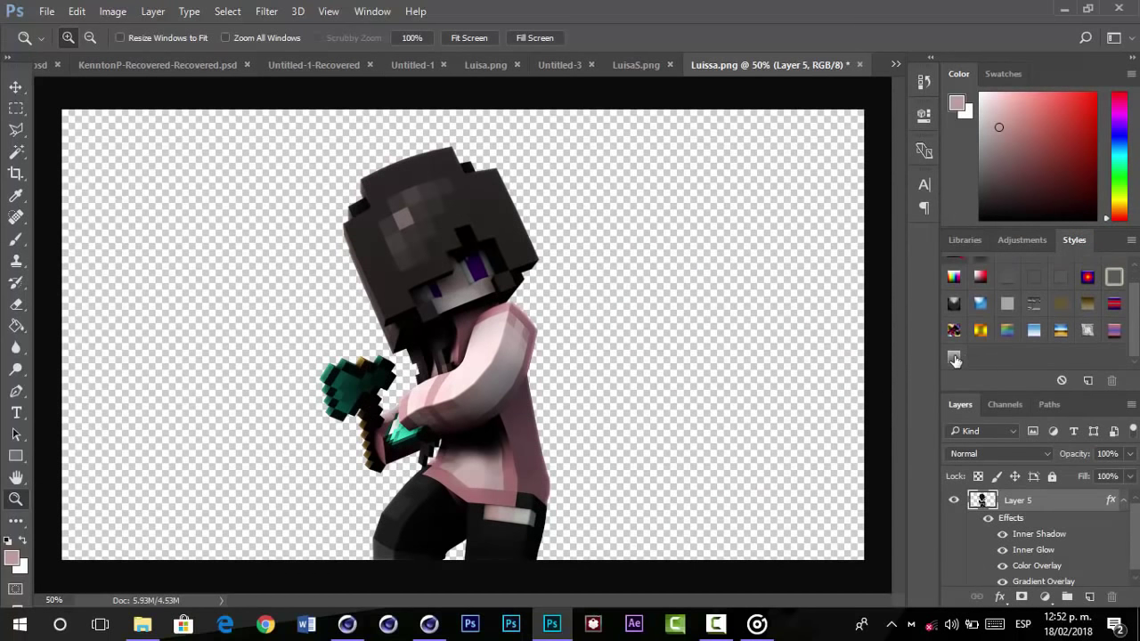
click(1070, 240)
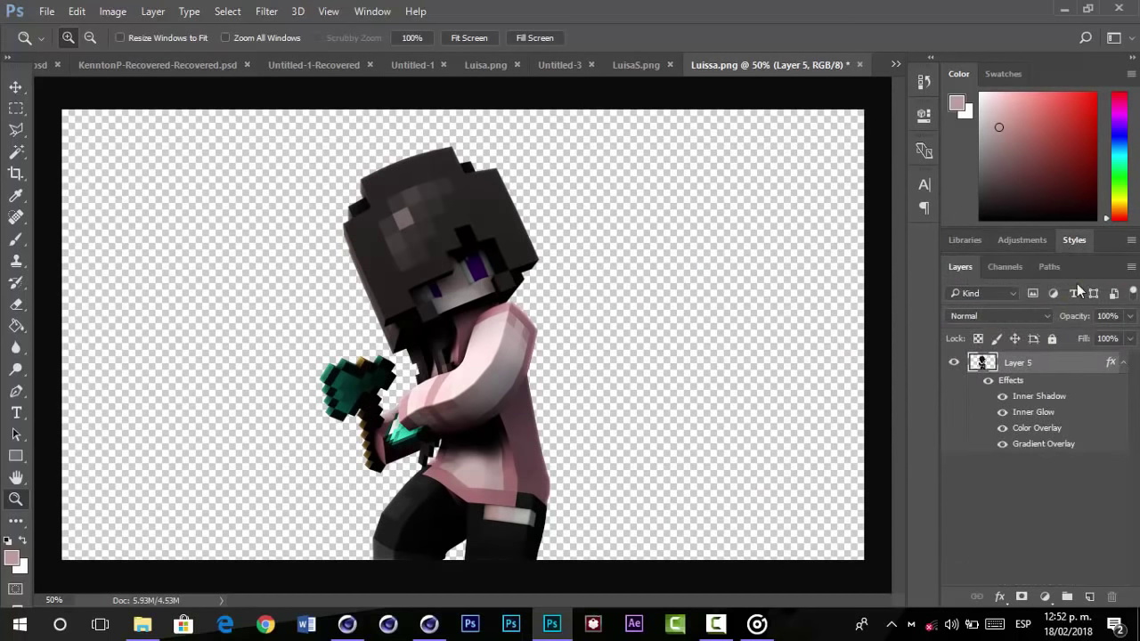
- Rasterize the layer style of Layer 5 into its pixels
right_click(1066, 367)
click(828, 335)
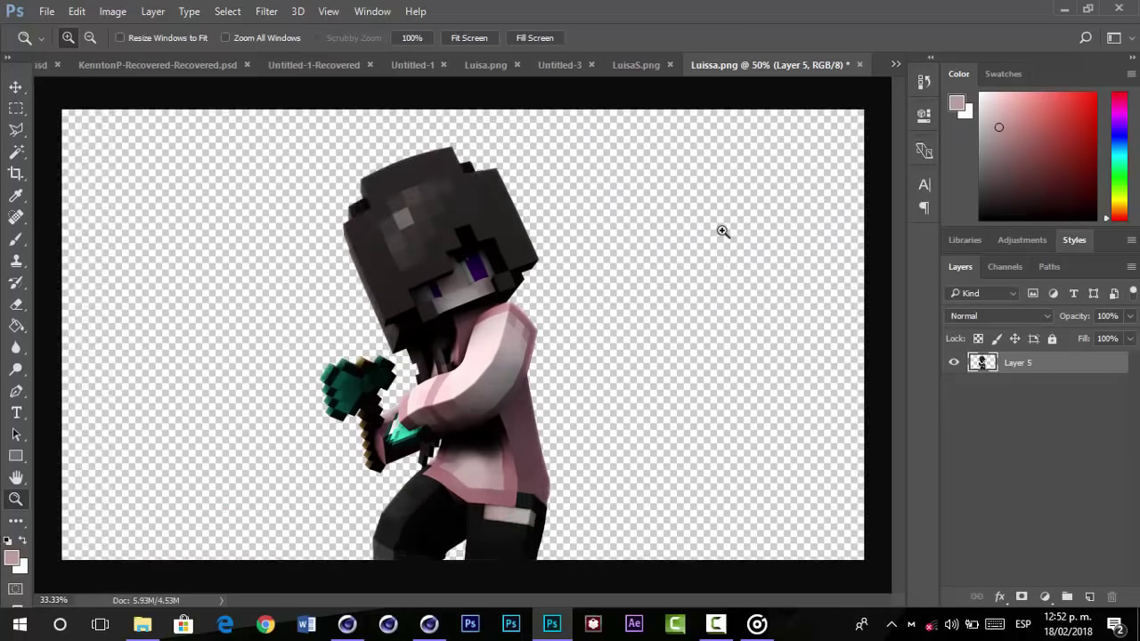
alt+click(722, 231)
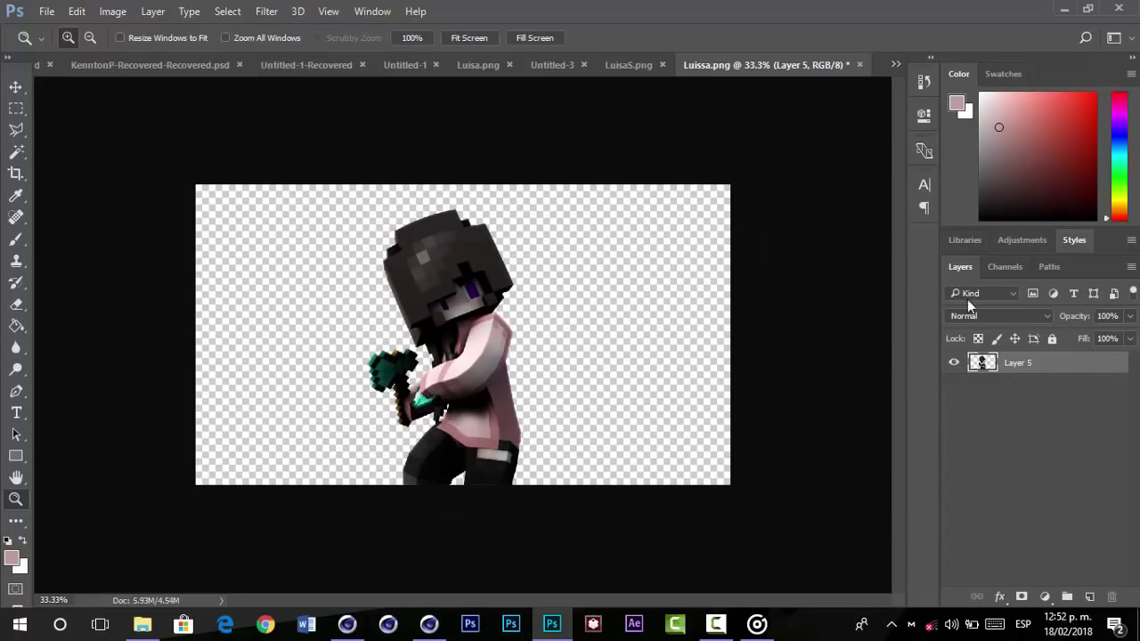
- Duplicate Layer 5 and collapse the Libraries panel to enlarge the layer list
click(966, 241)
key(ctrl+j)
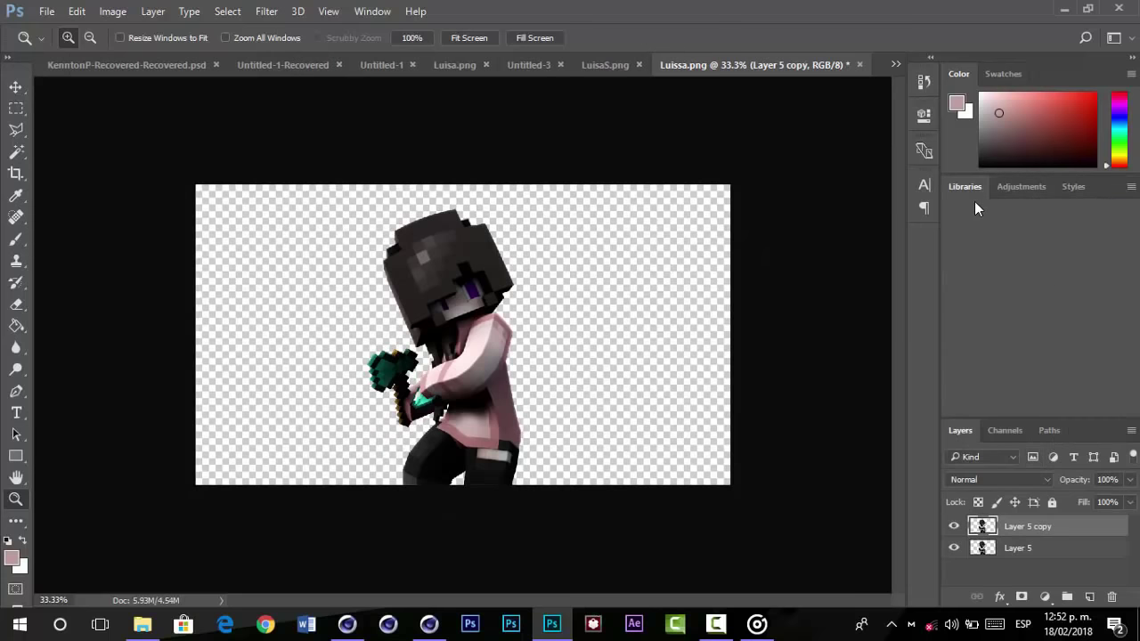
click(976, 184)
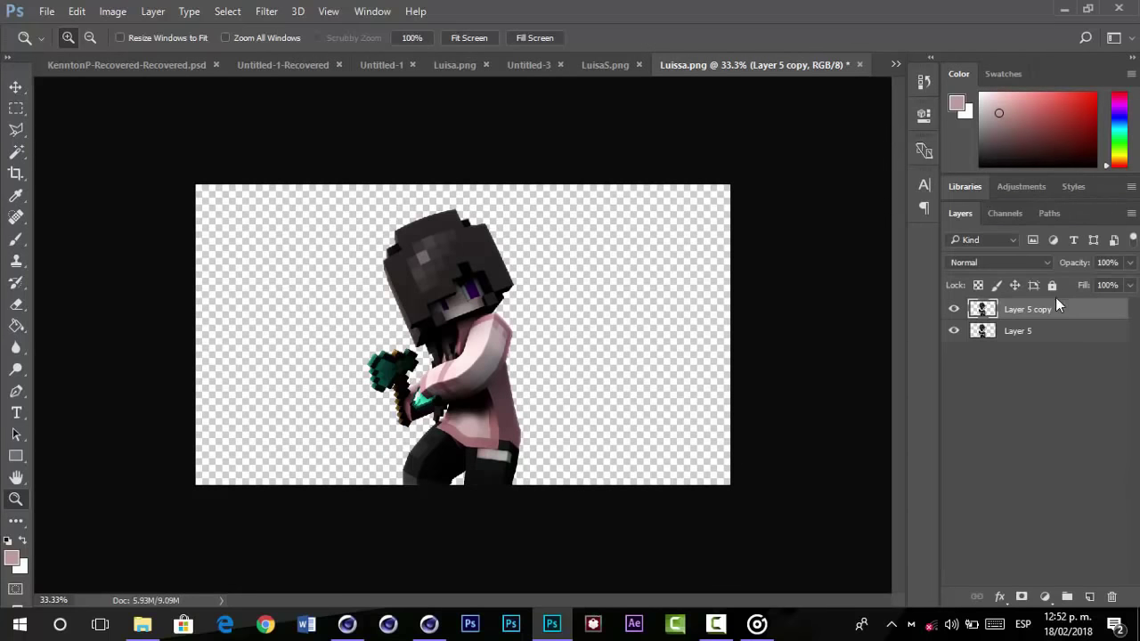
click(281, 11)
click(338, 71)
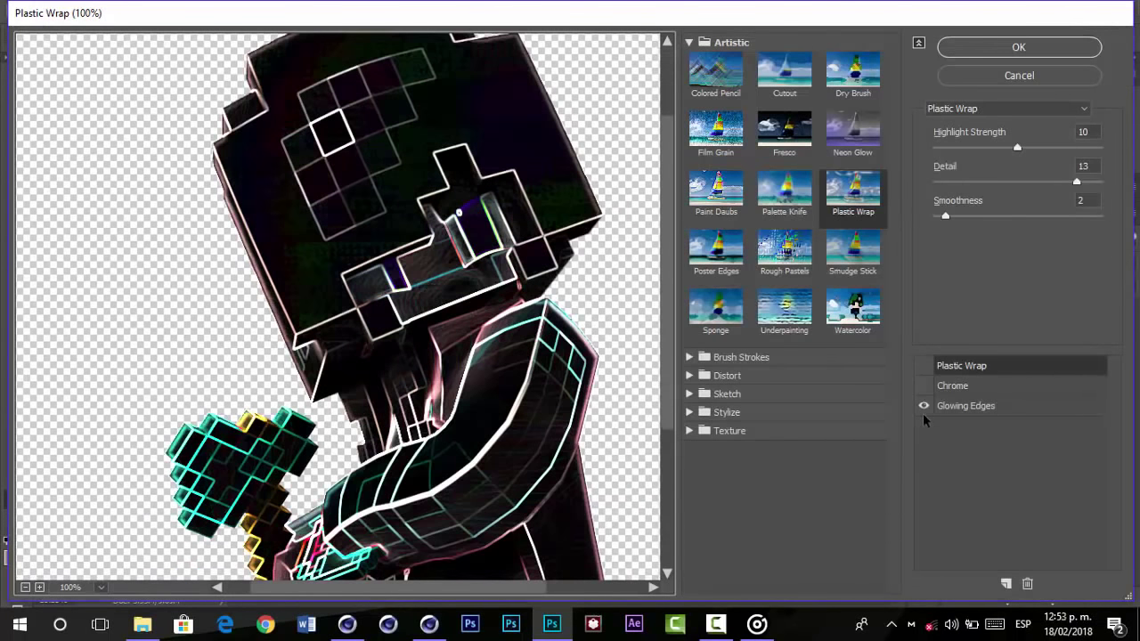
drag(535, 408, 595, 521)
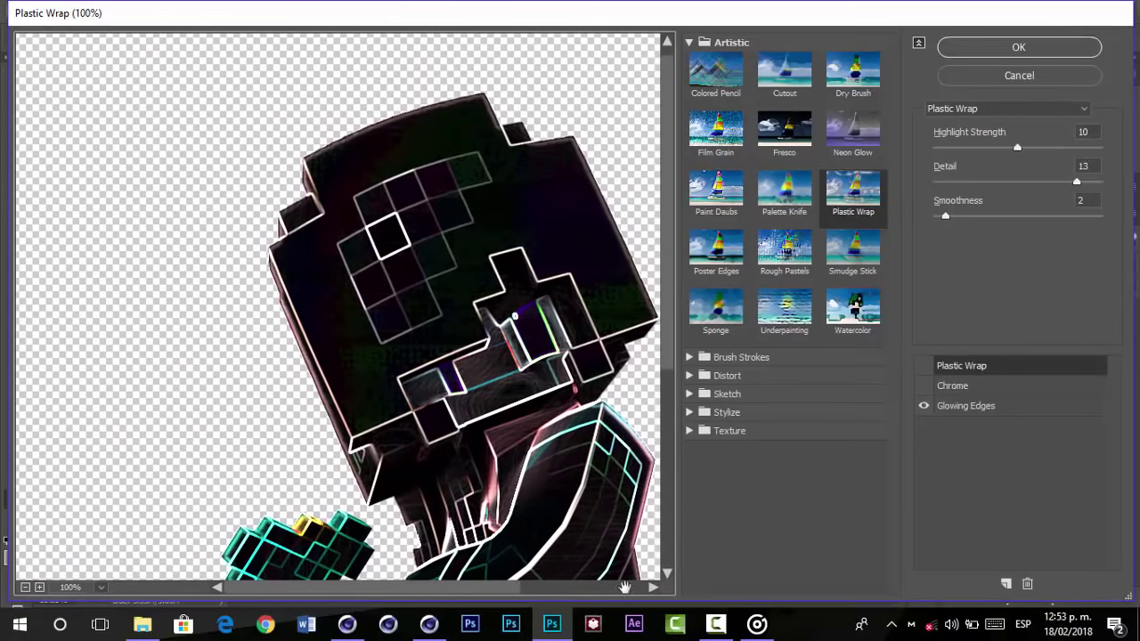
click(716, 624)
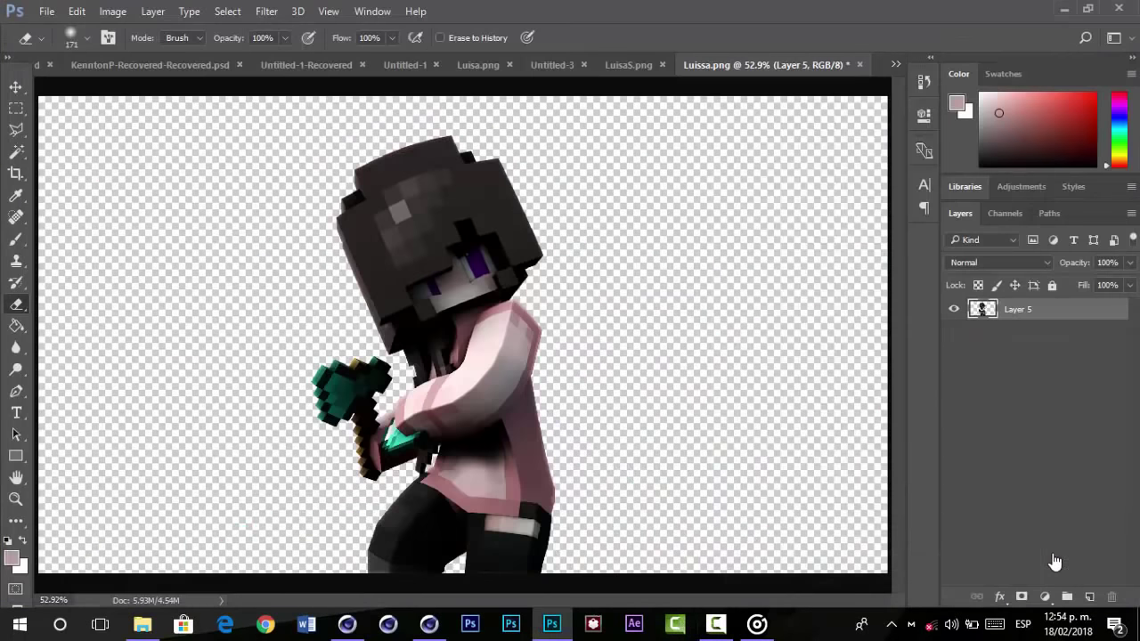
- Duplicate Layer 5 and apply only the Glowing Edges effect of the Filter Gallery to the copy
key(ctrl+j)
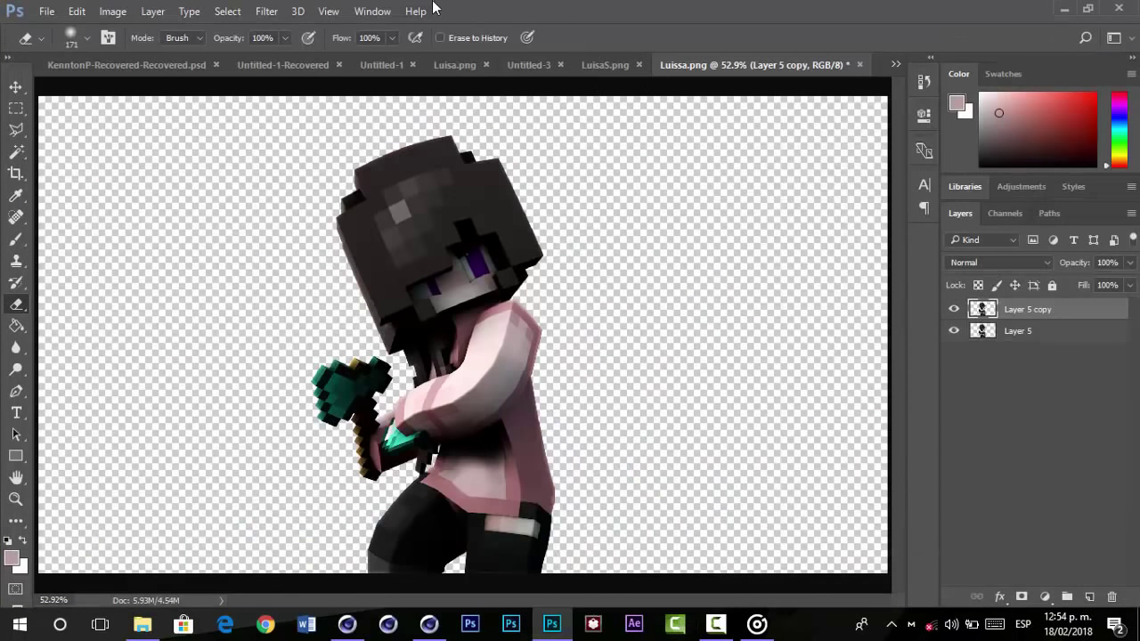
click(280, 12)
click(329, 76)
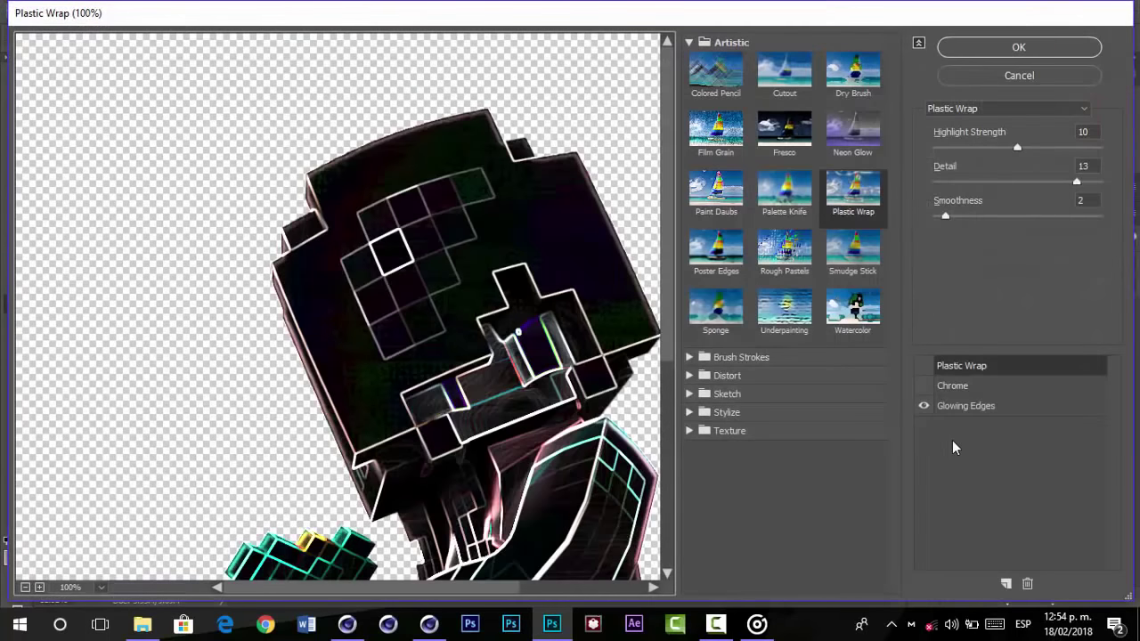
key(Return)
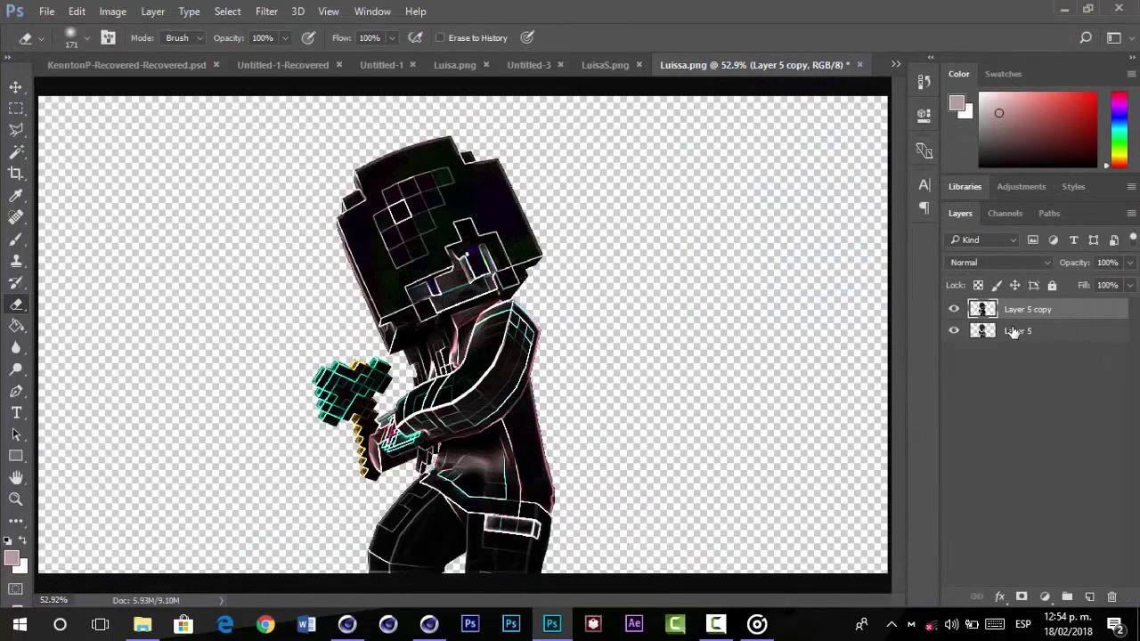
- Duplicate the original Layer 5 again and apply only the Plastic Wrap effect of the Filter Gallery, without Glowing Edges
click(1018, 331)
key(ctrl+j)
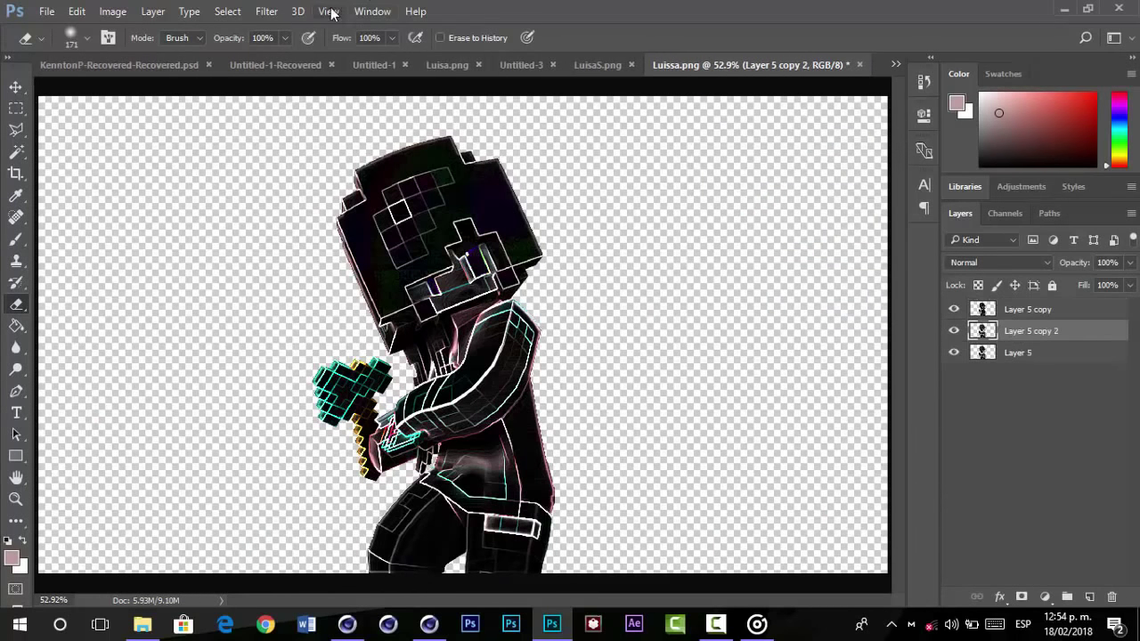
click(267, 11)
click(319, 76)
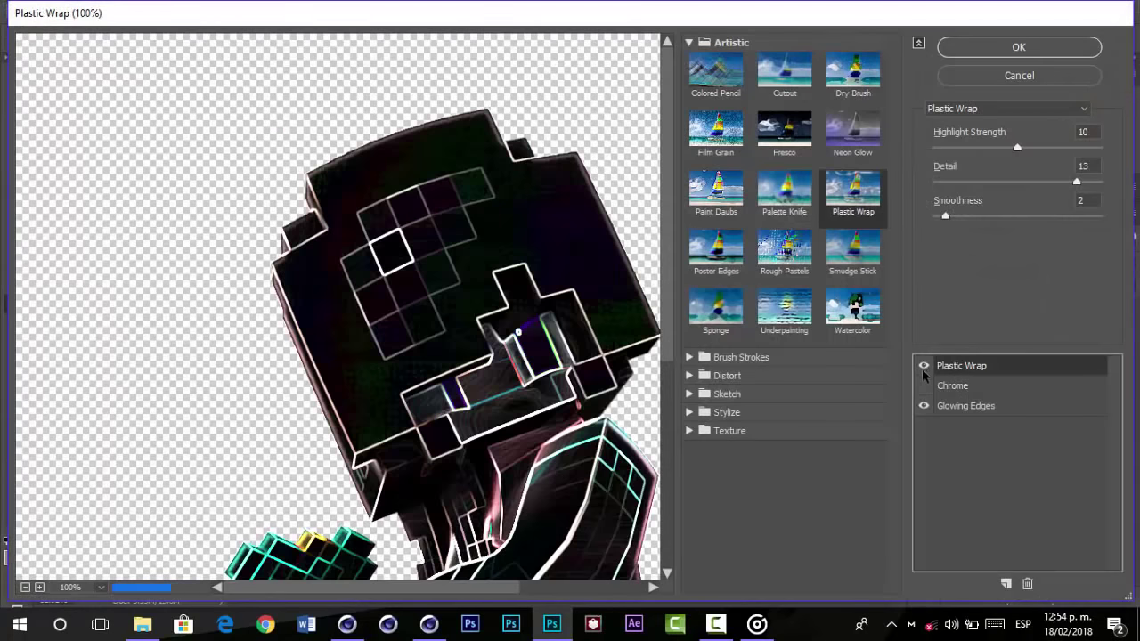
click(925, 406)
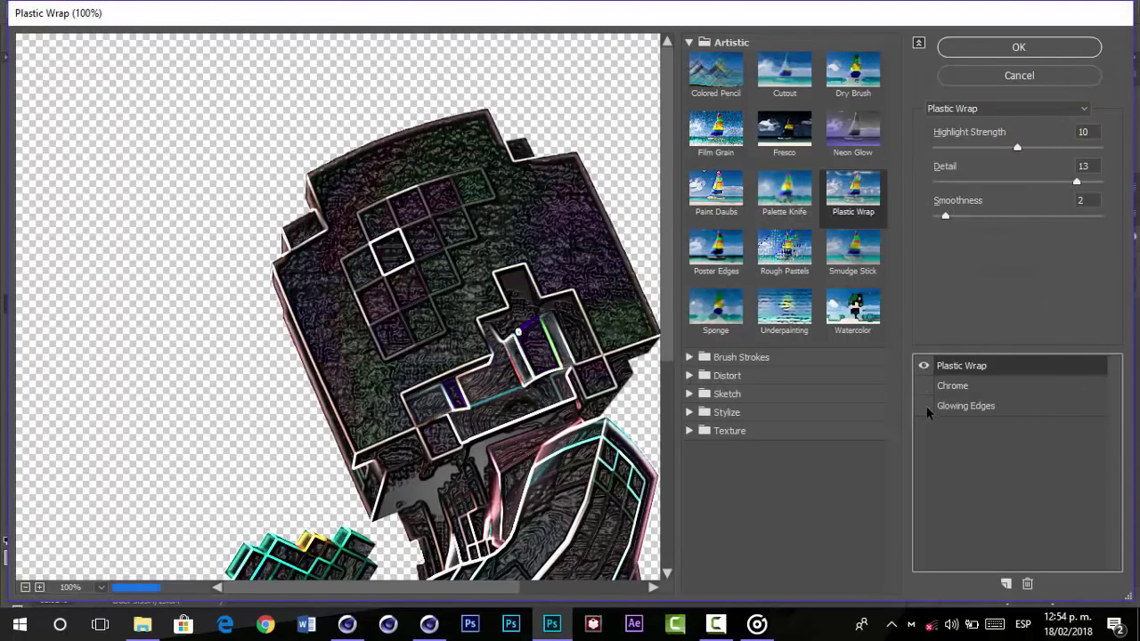
drag(429, 367, 374, 288)
key(Return)
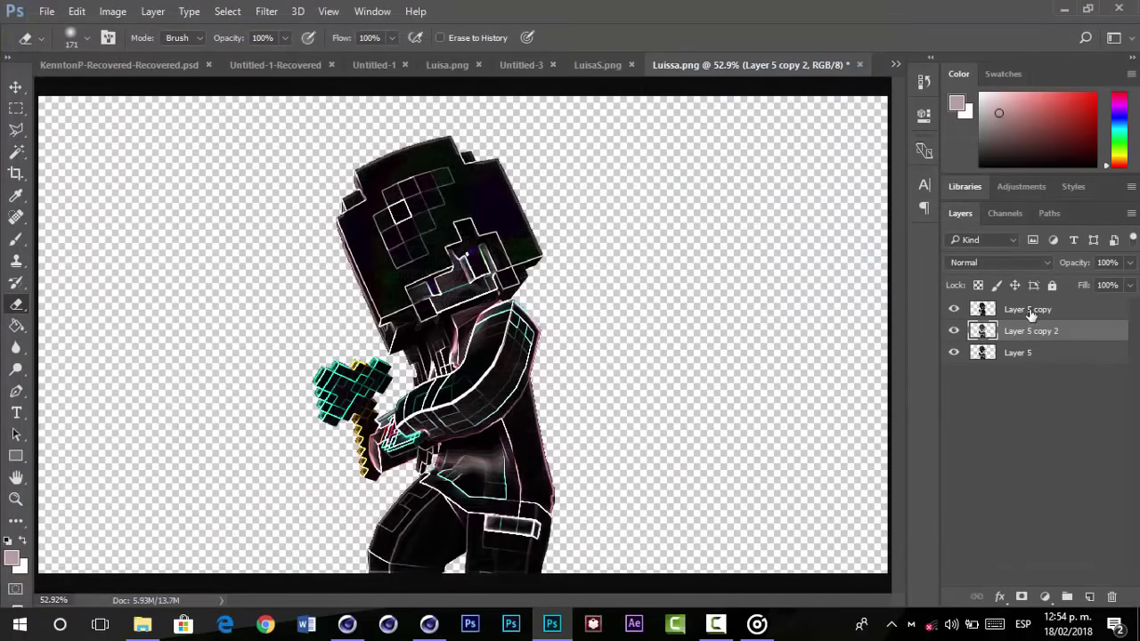
- Hide Layer 5 copy 2 and set the blend mode of Layer 5 copy to Linear Dodge (Add)
drag(953, 331, 953, 309)
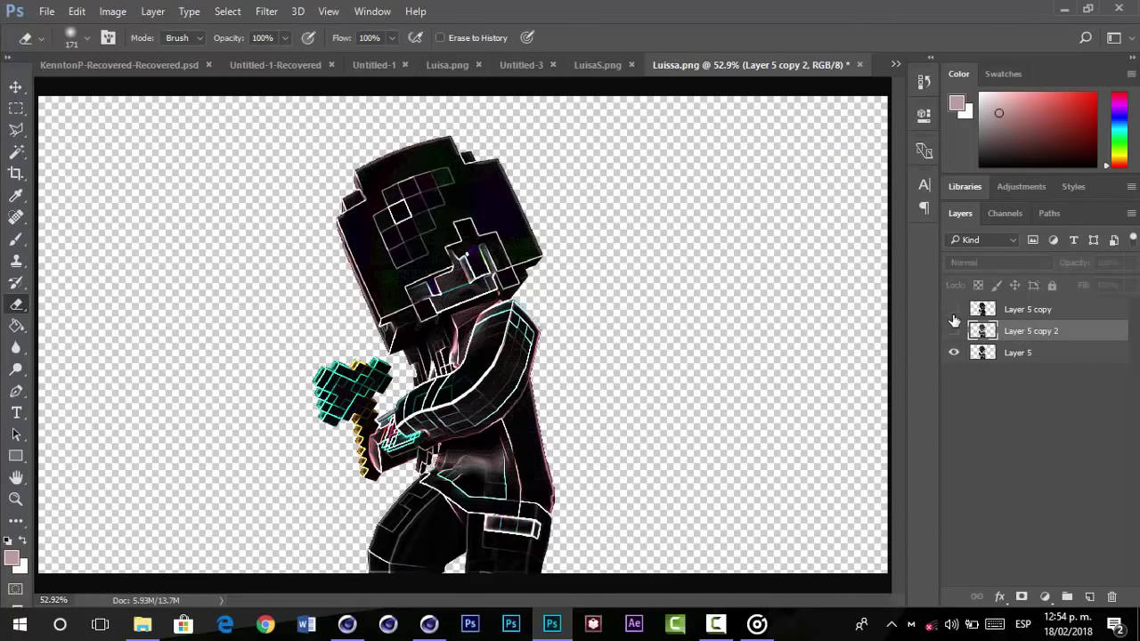
click(1013, 312)
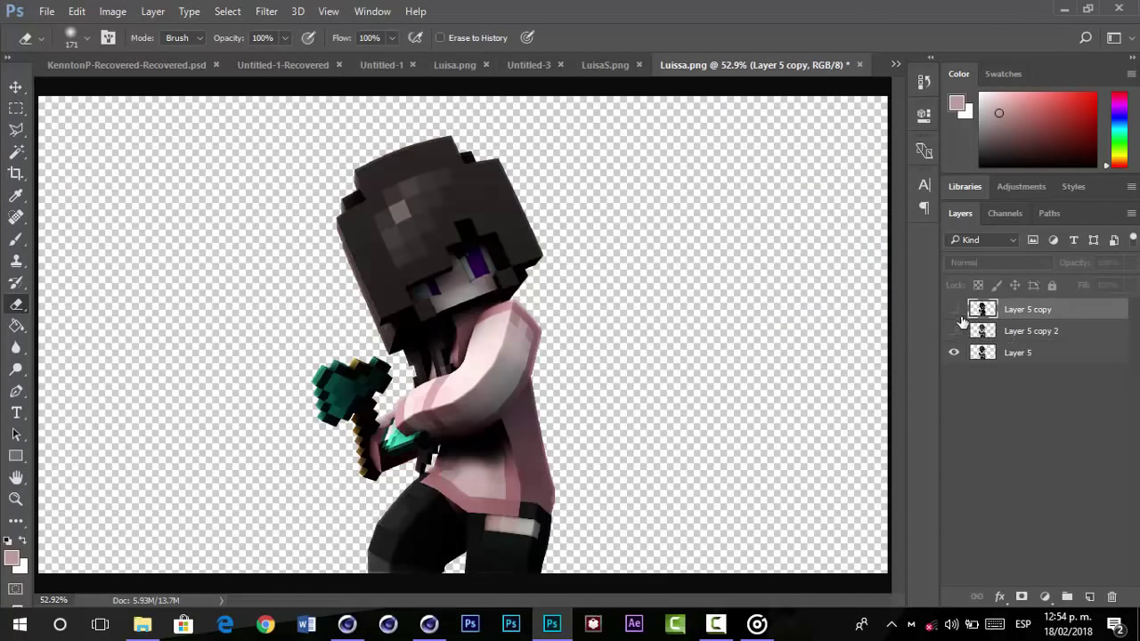
click(954, 309)
click(975, 265)
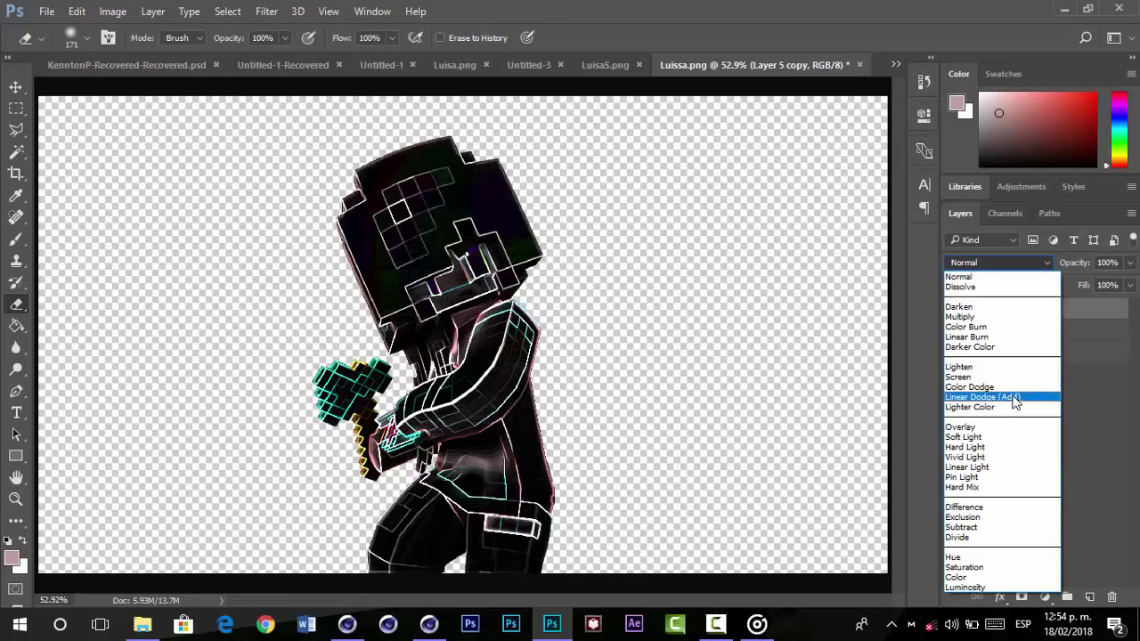
click(1015, 402)
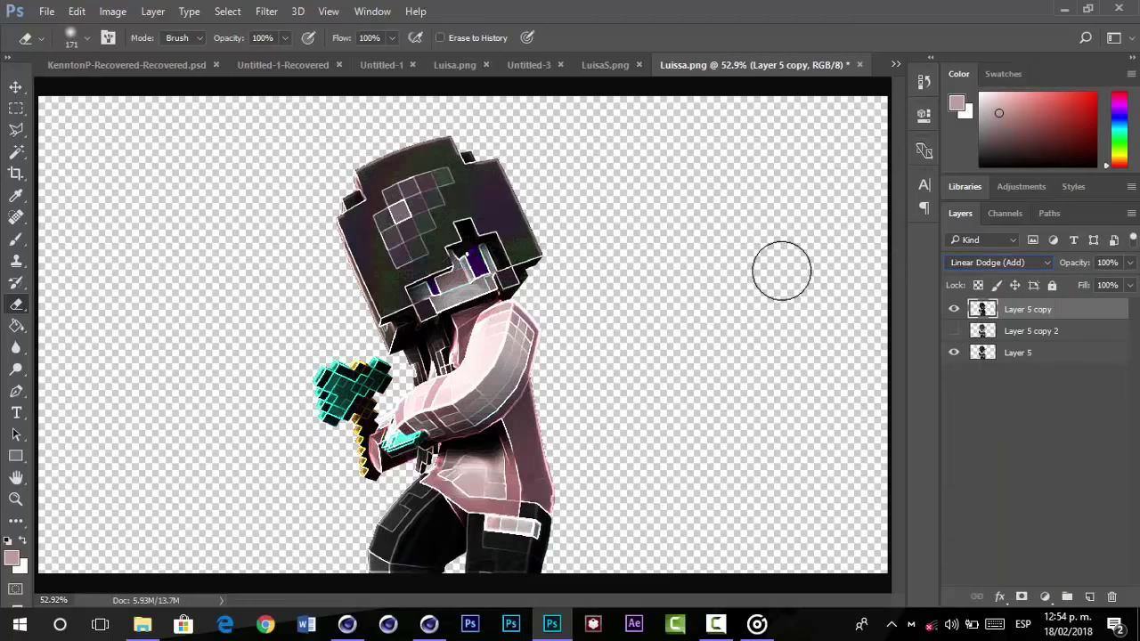
key(ctrl+j)
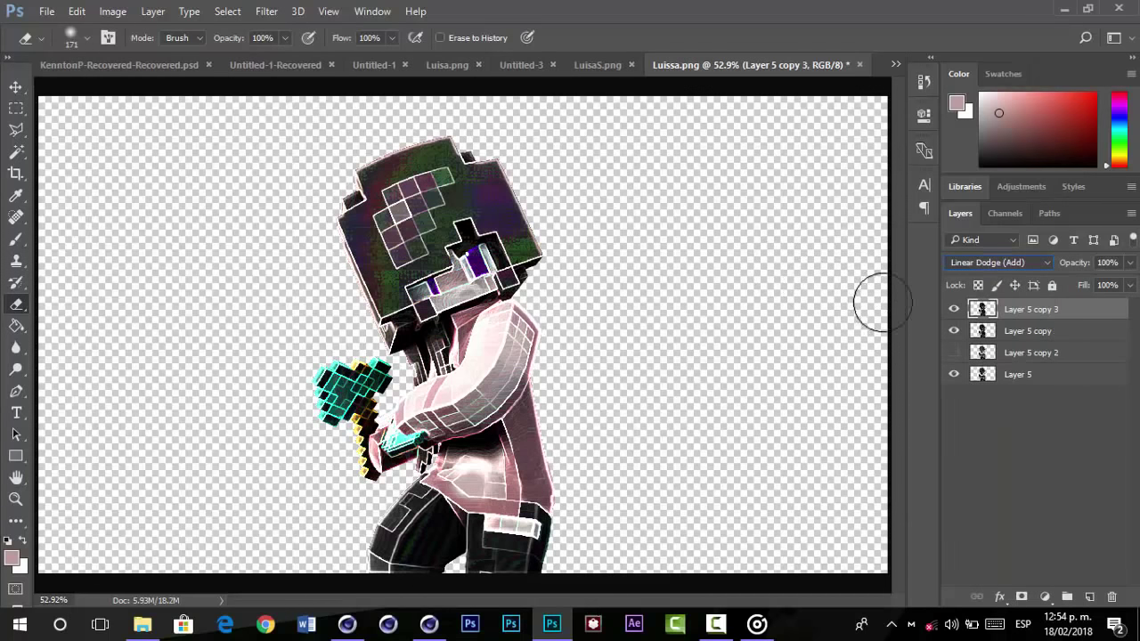
key(ctrl+z)
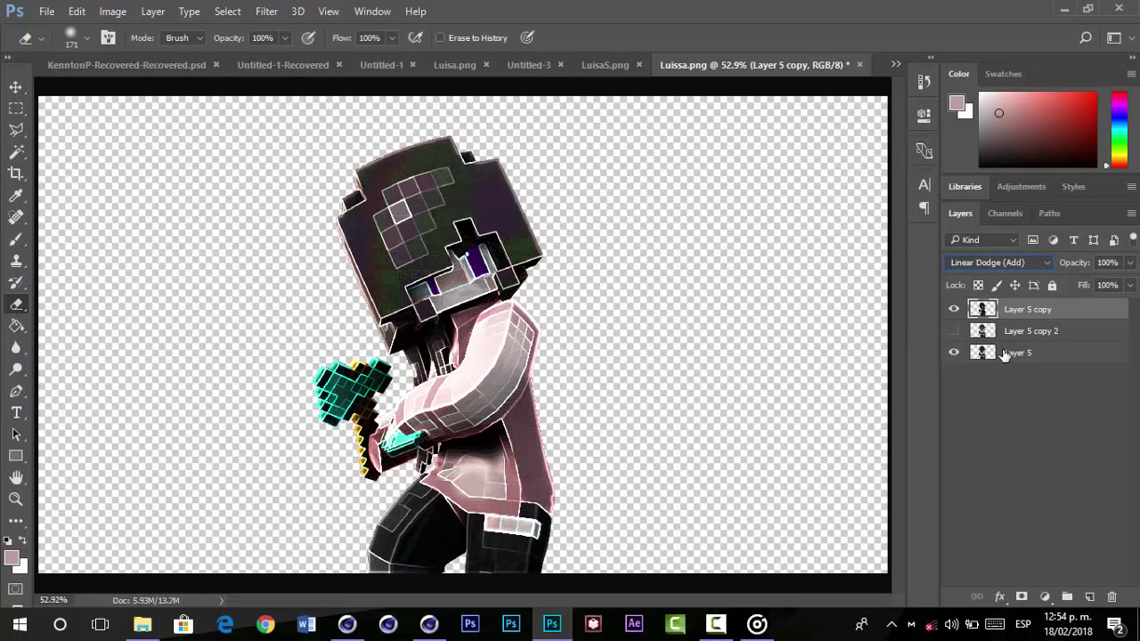
- Colorize the glowing edges of Layer 5 copy with Hue 294 and Saturation 47
key(ctrl+u)
click(901, 331)
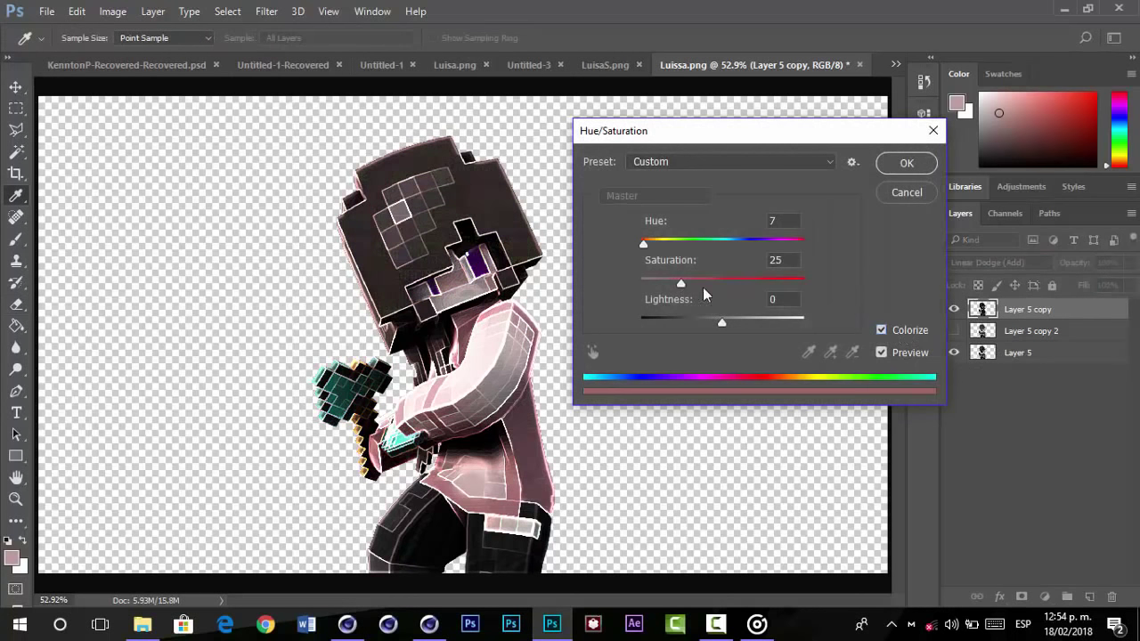
click(716, 282)
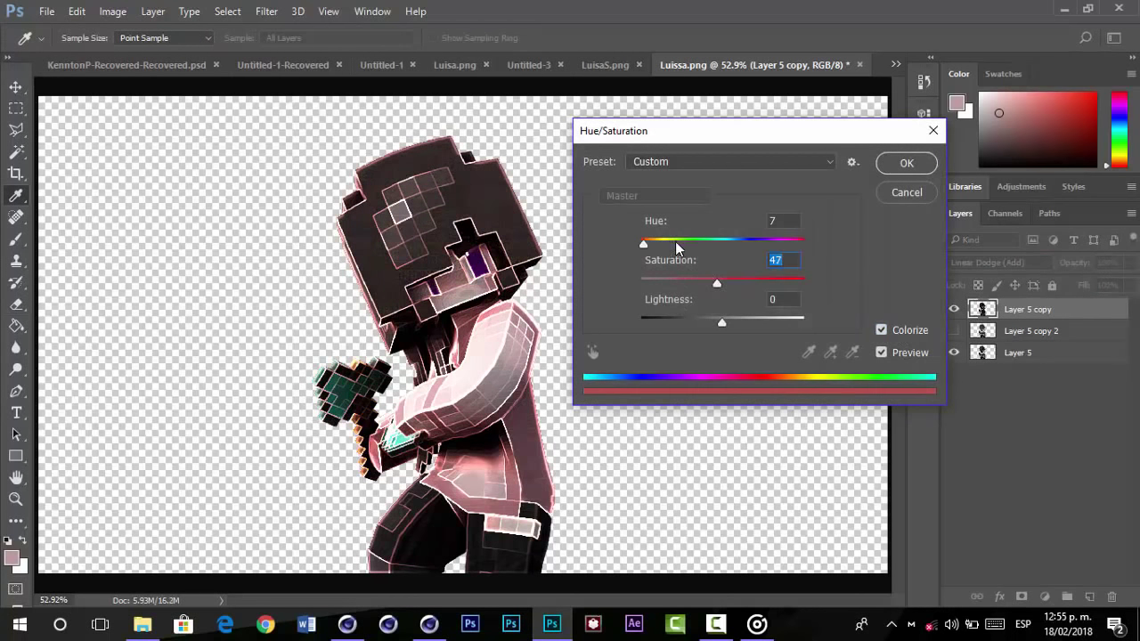
drag(675, 245, 773, 244)
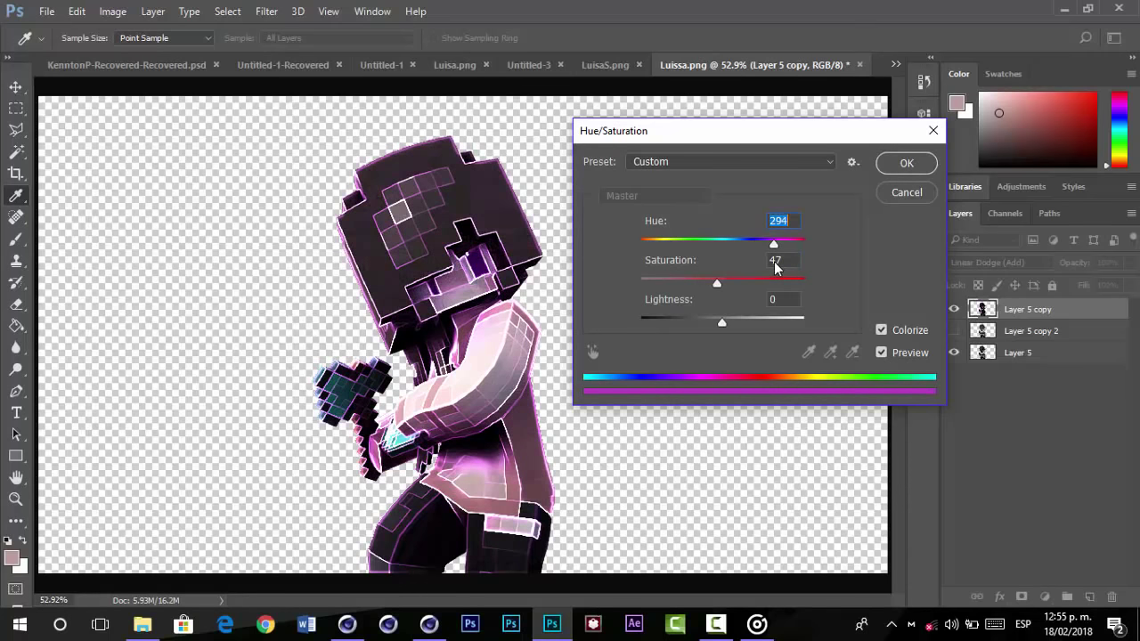
key(Return)
key(e)
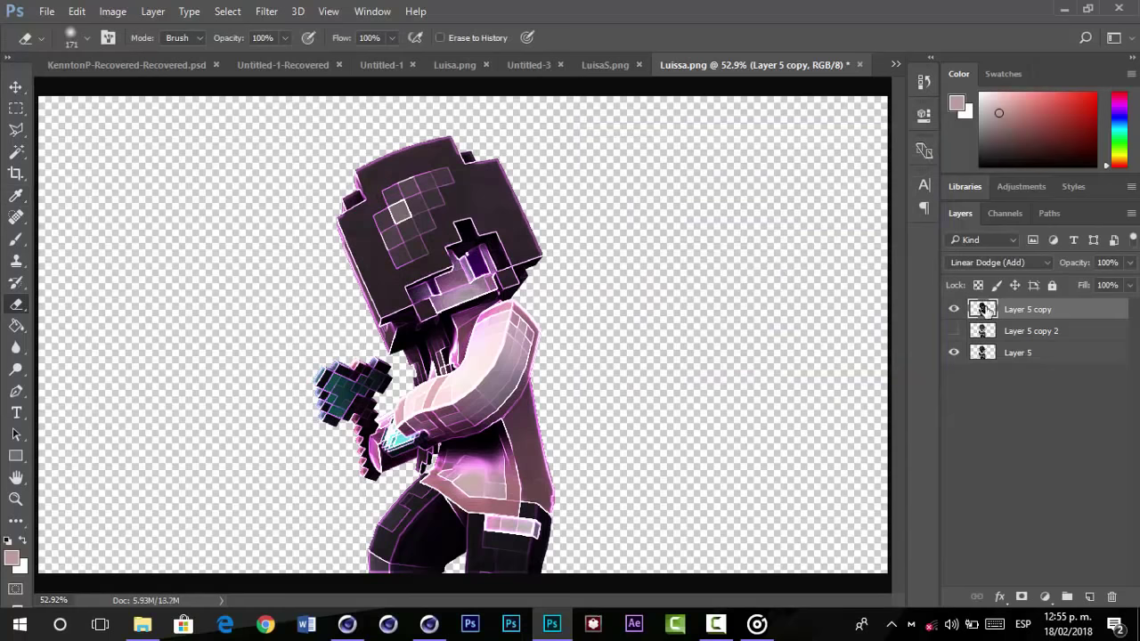
- Show Layer 5 copy 2 and set its blend mode to Overlay
click(954, 330)
click(1005, 331)
click(995, 263)
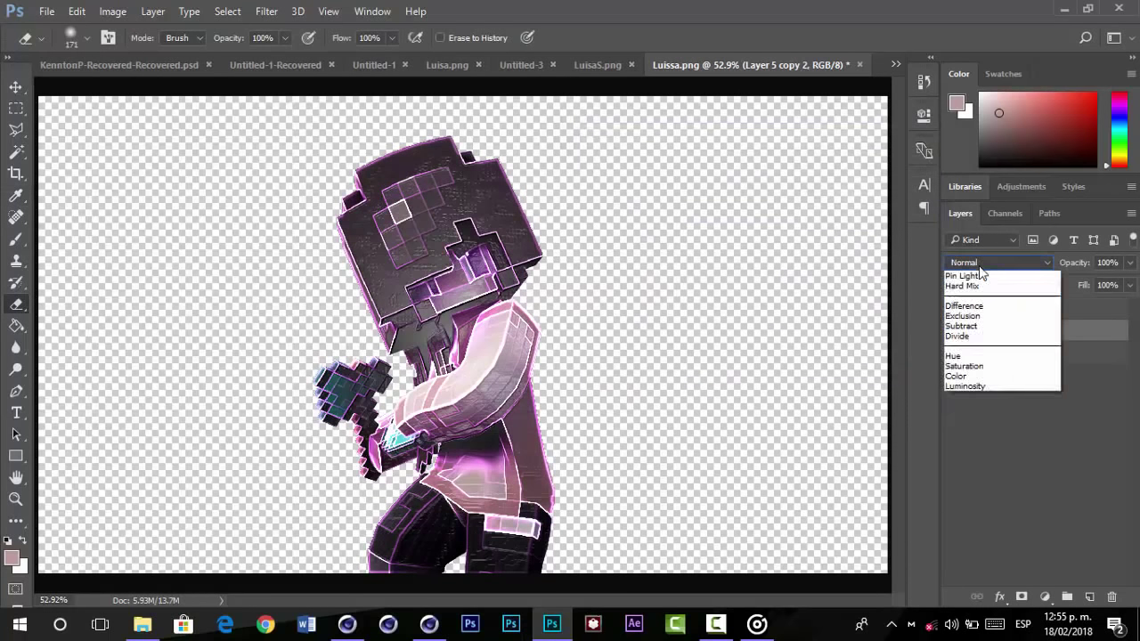
click(985, 426)
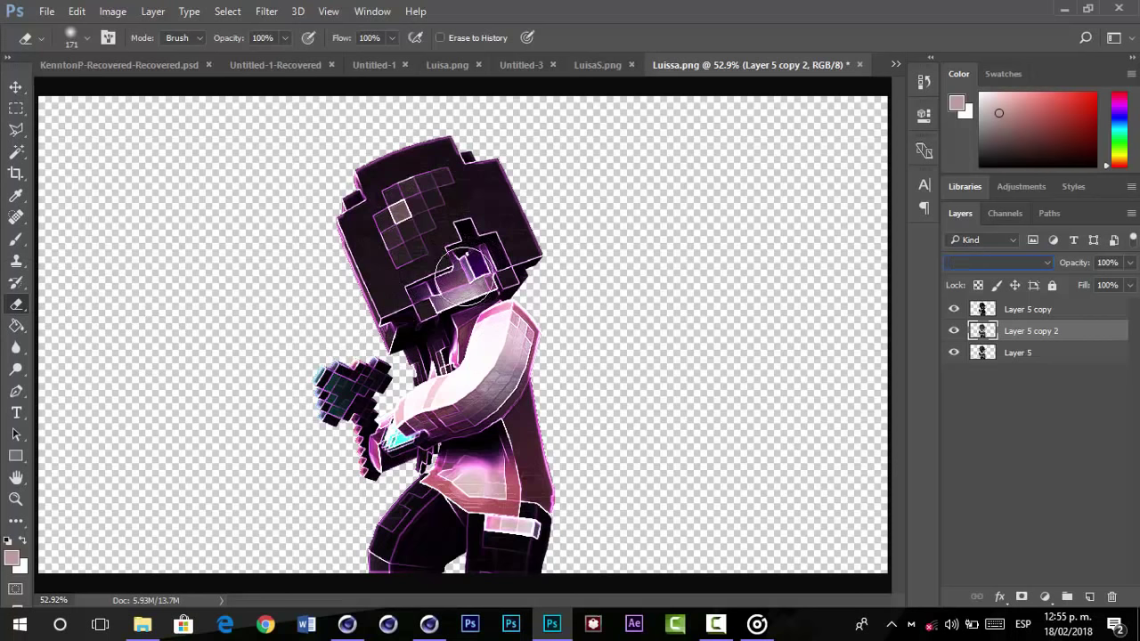
- Erase the glowing edges of Layer 5 copy over the face, front hair, hands and the front of the hoodie
click(1052, 315)
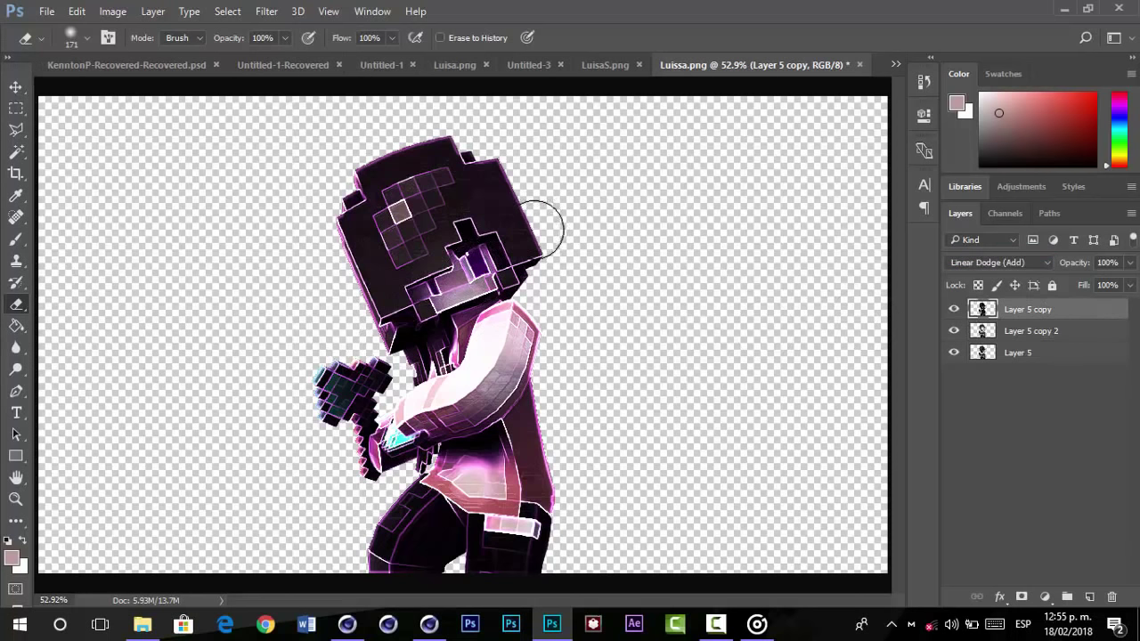
mouse_move(457, 277)
mouse_down()
mouse_move(479, 281)
mouse_move(470, 272)
mouse_move(481, 240)
mouse_move(467, 283)
mouse_move(425, 226)
mouse_move(394, 217)
mouse_move(433, 191)
mouse_up()
key(ctrl+alt+z)
key(ctrl+alt+z)
mouse_move(401, 401)
mouse_down()
mouse_move(357, 390)
mouse_move(399, 405)
mouse_move(387, 421)
mouse_move(404, 426)
mouse_move(482, 377)
mouse_move(488, 470)
mouse_move(451, 502)
mouse_move(499, 472)
mouse_up()
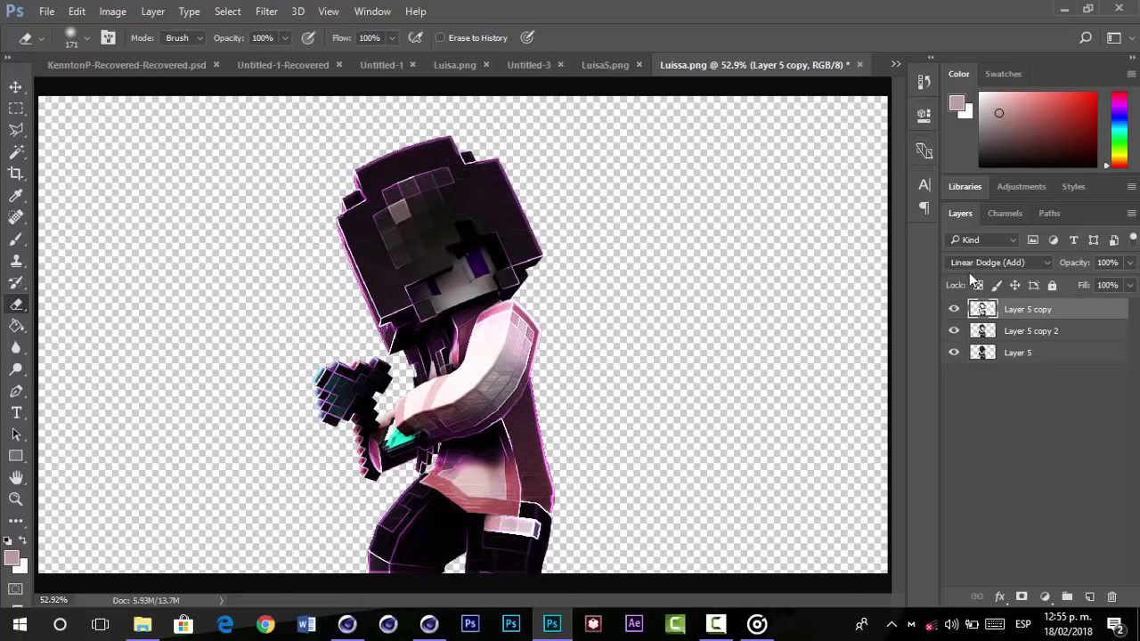
- Erase more of the effects around the lower hoodie on Layer 5 copy 2 and Layer 5 copy
click(1017, 350)
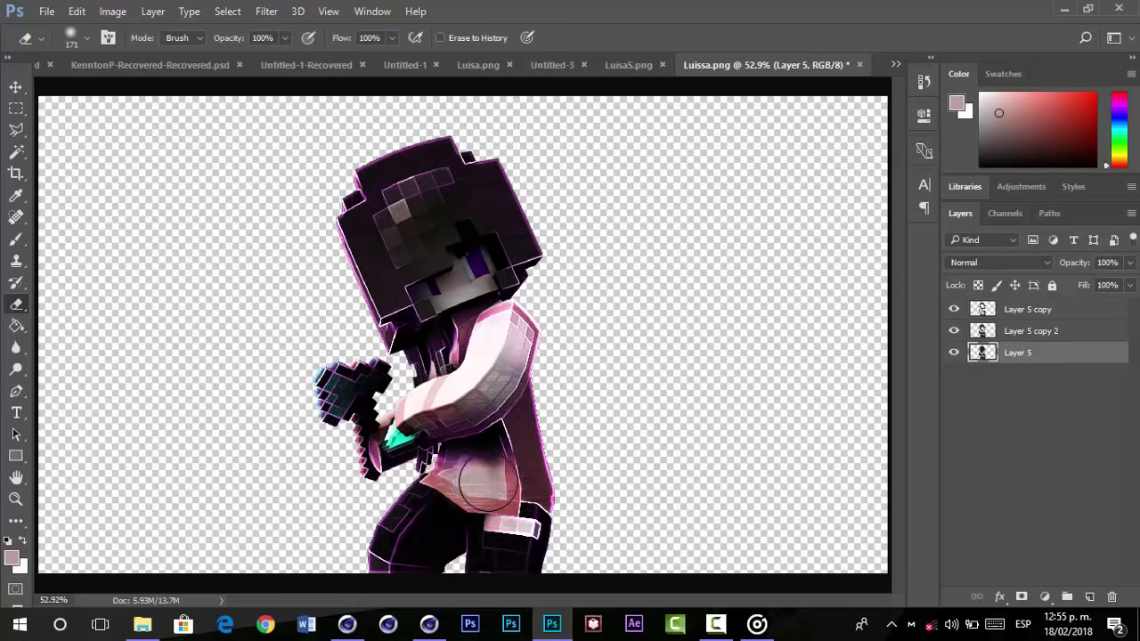
click(991, 329)
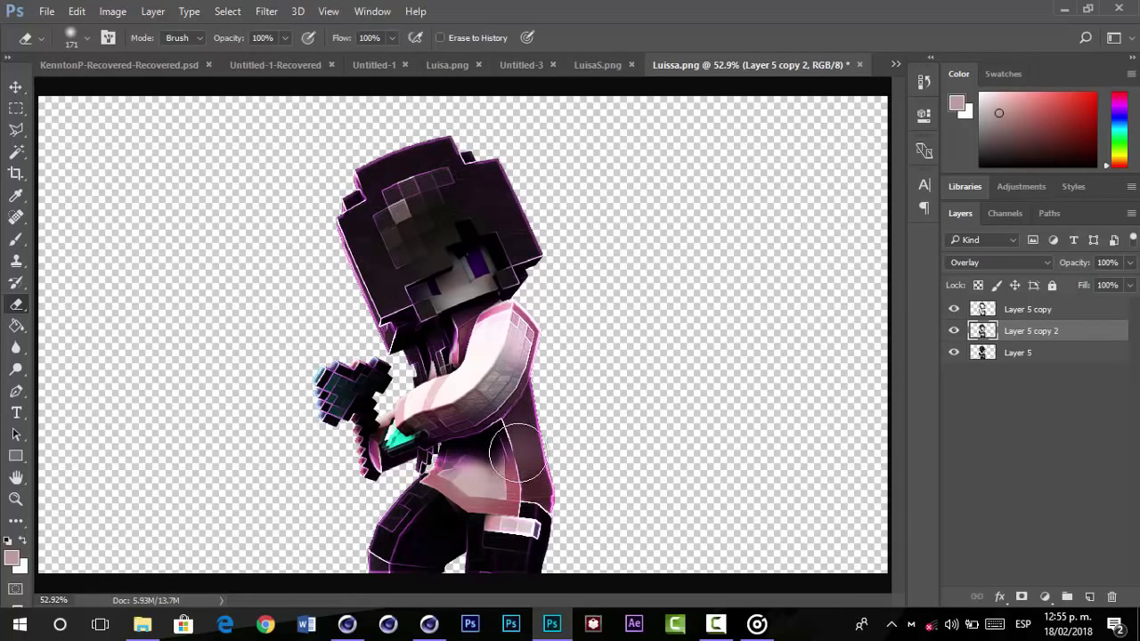
click(1031, 312)
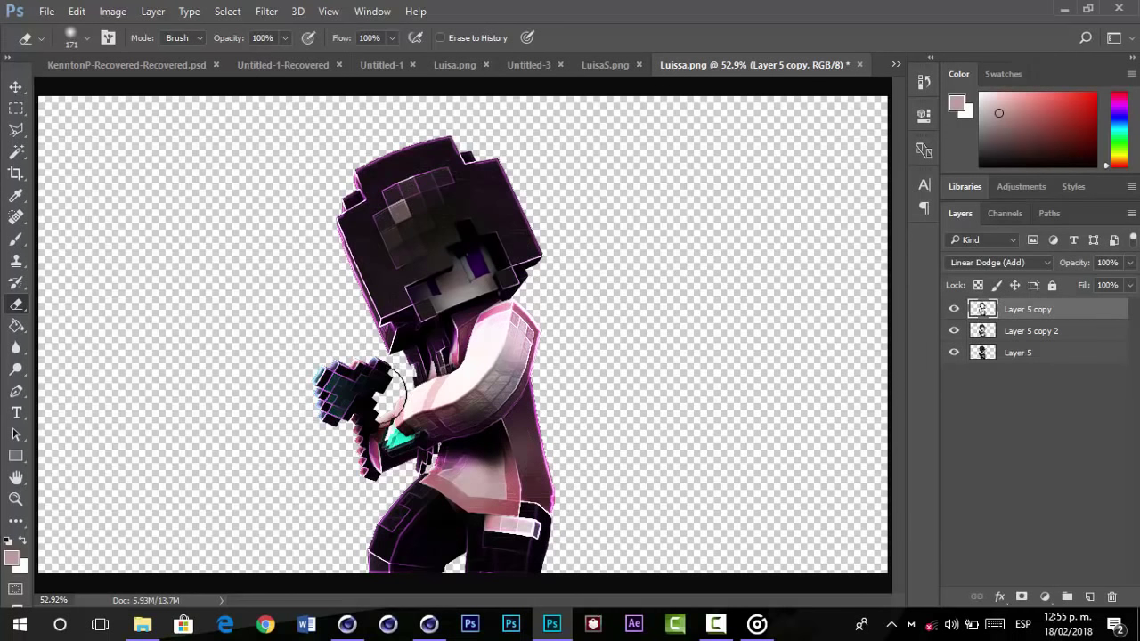
- Create a new layer above Layer 5 copy and set its blend mode to Linear Dodge (Add)
click(1089, 596)
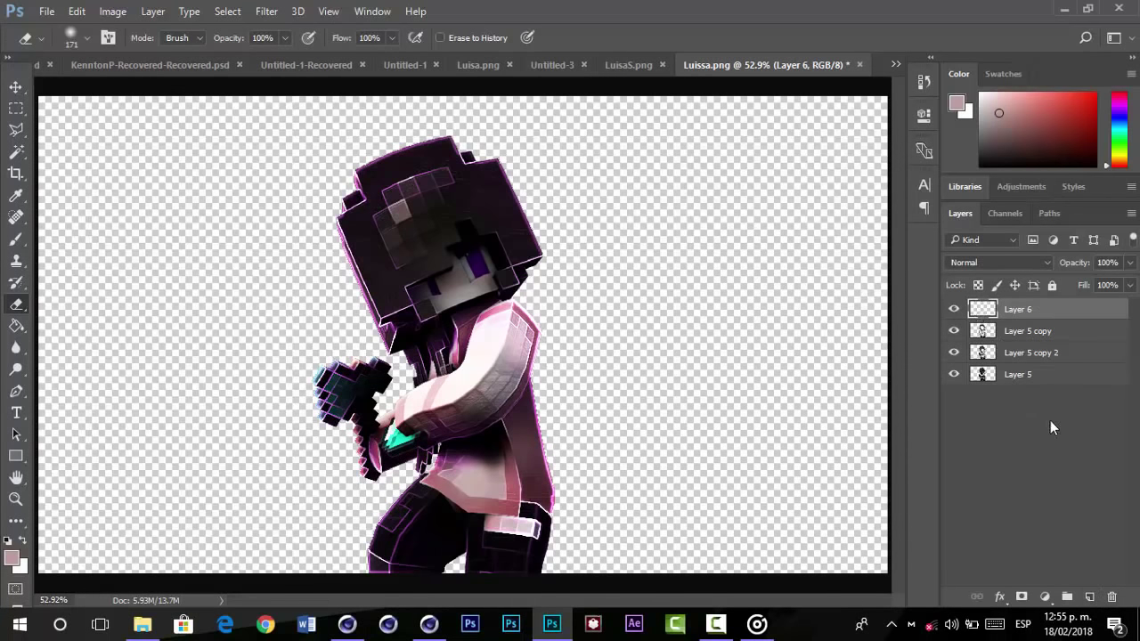
click(980, 262)
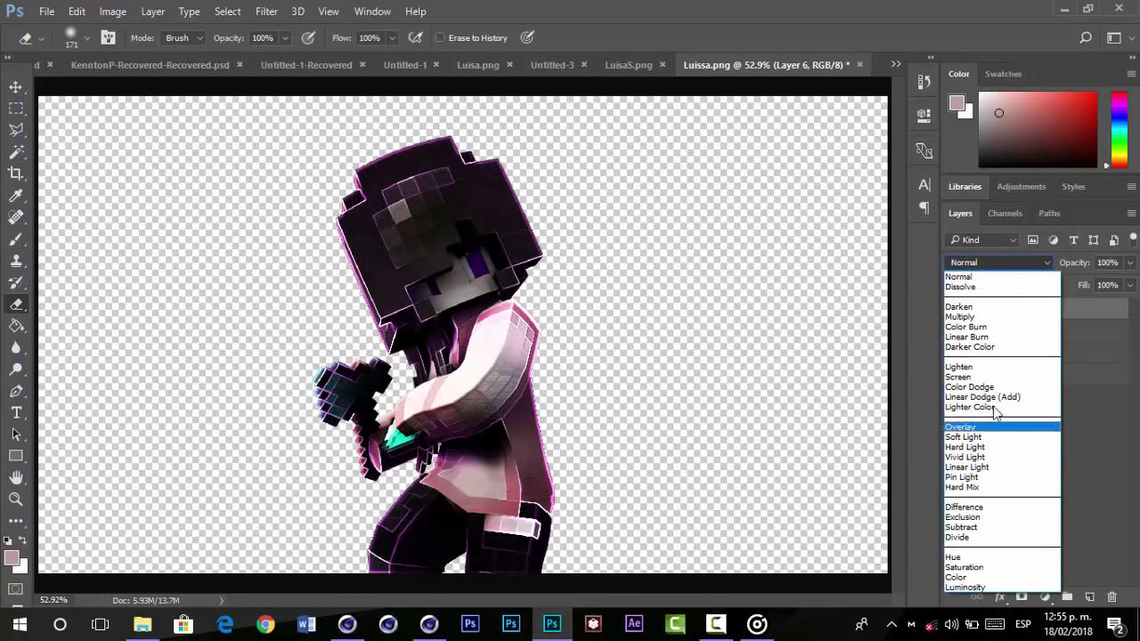
click(994, 398)
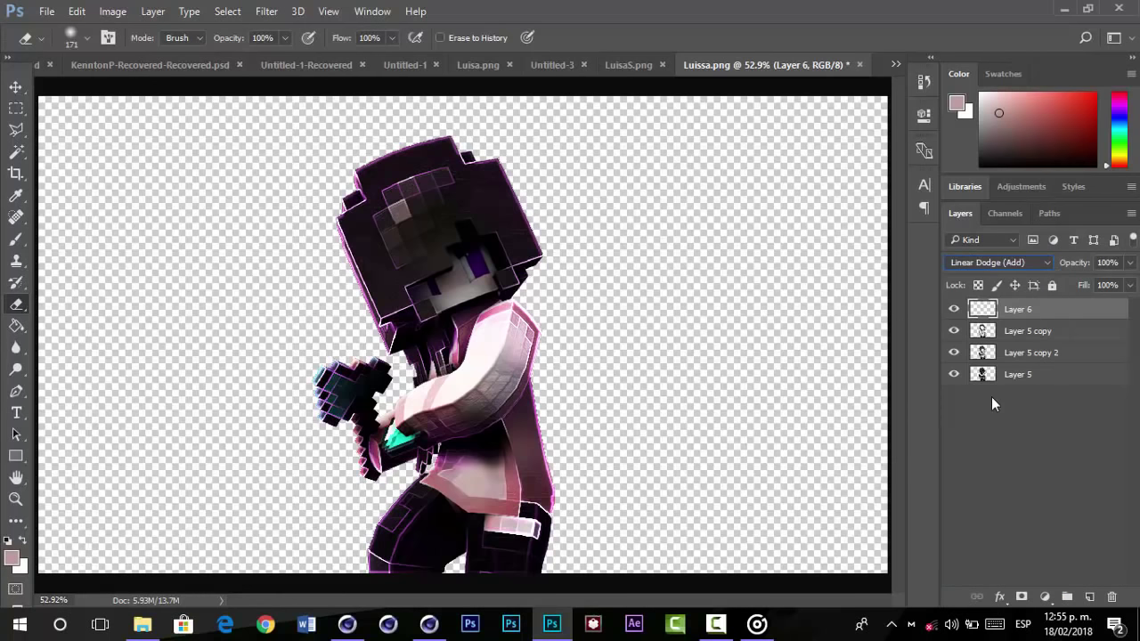
- Sample the turquoise of the object in the character's hand and paint a soft glow over it with the Brush
click(16, 238)
click(10, 540)
click(21, 542)
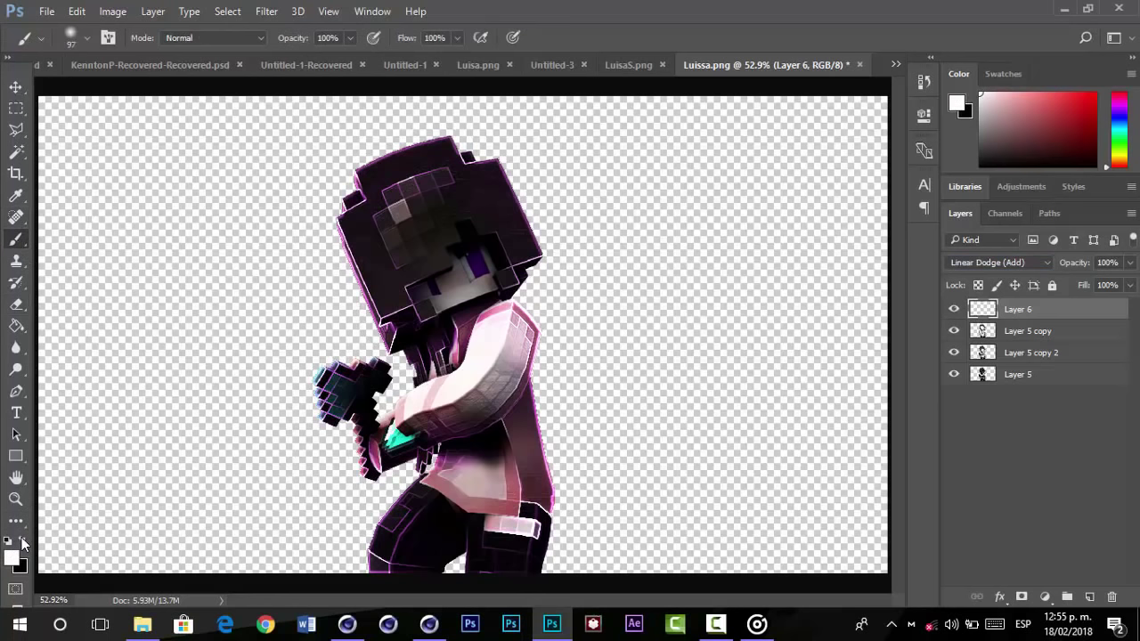
click(21, 541)
alt+click(401, 438)
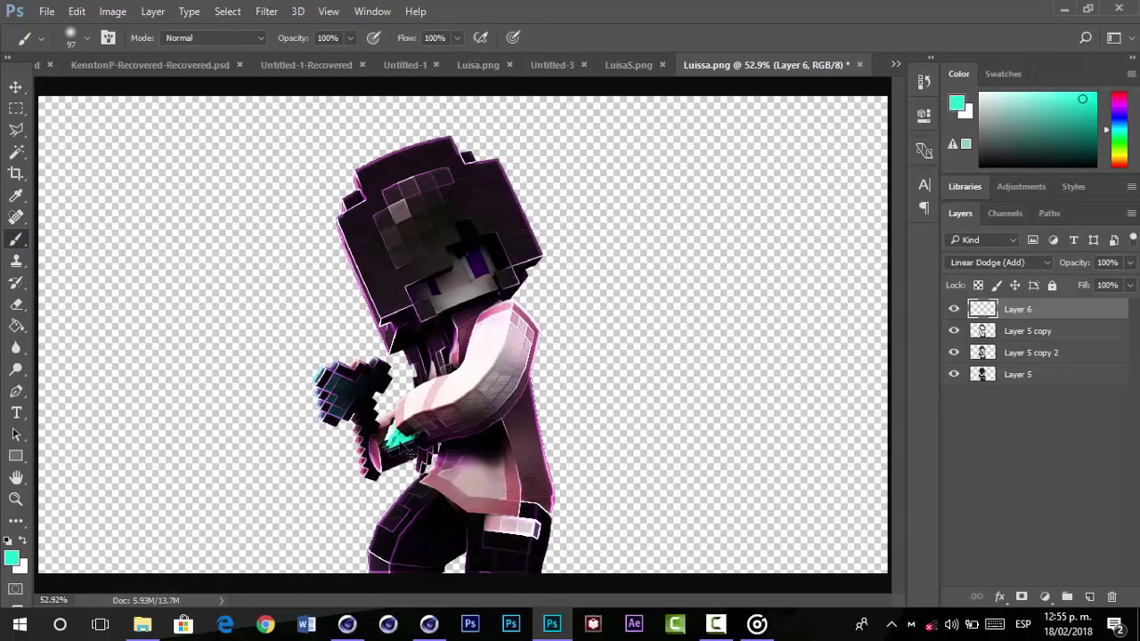
drag(406, 439, 431, 439)
click(409, 439)
click(404, 436)
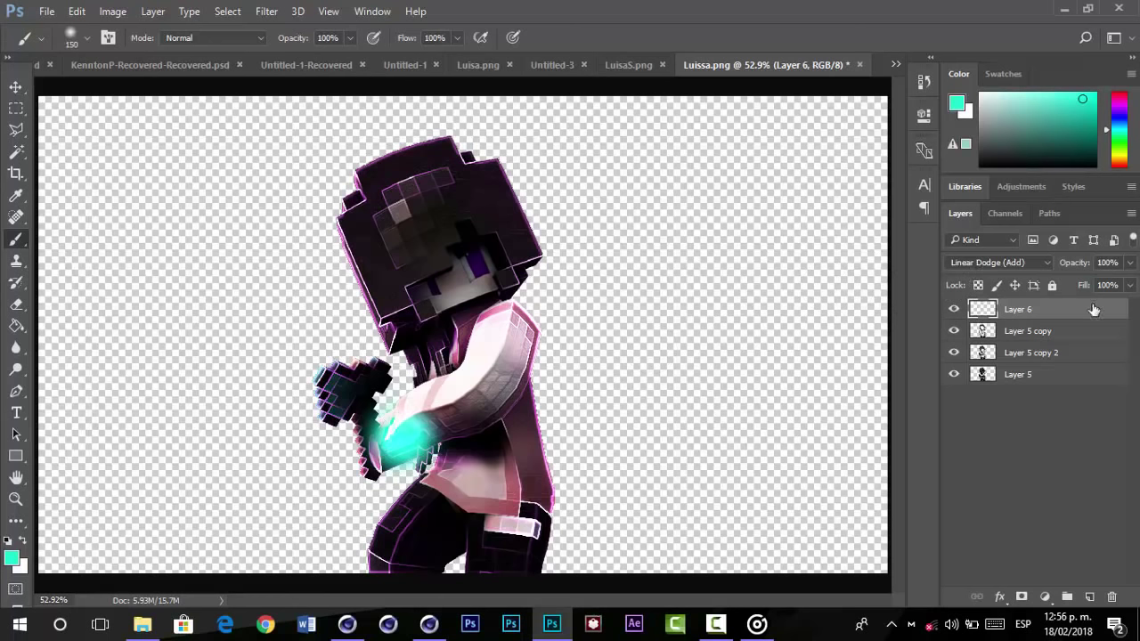
- Duplicate Layer 6, move the copied turquoise glow over the head of the held object, and enlarge and rotate it about -16°
drag(357, 392, 446, 392)
key(ctrl+j)
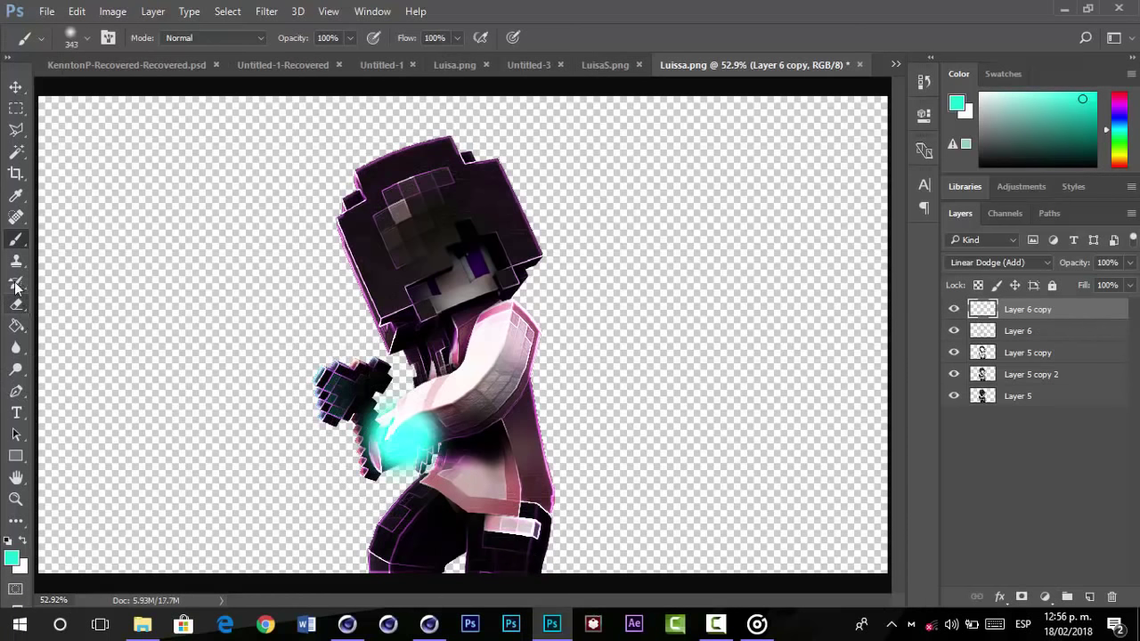
click(16, 87)
drag(388, 361, 333, 300)
key(ctrl+t)
drag(407, 385, 463, 359)
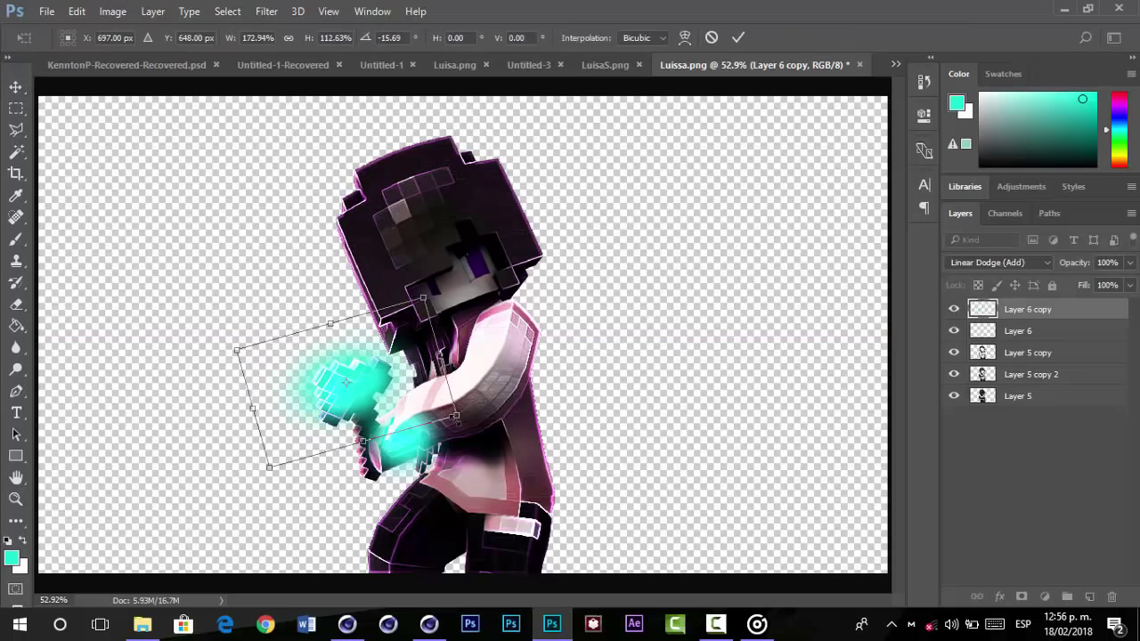
key(Return)
- Lower the opacity of Layer 6 copy to roughly half and set Layer 6 to 55% opacity
click(1128, 263)
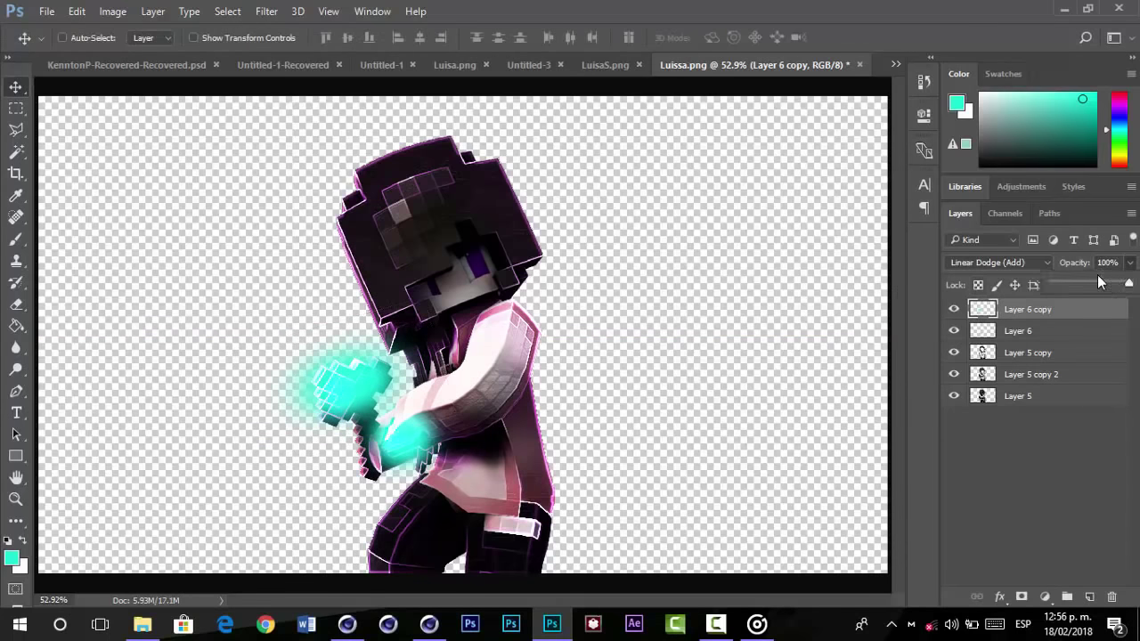
drag(1089, 281, 1098, 282)
click(1024, 334)
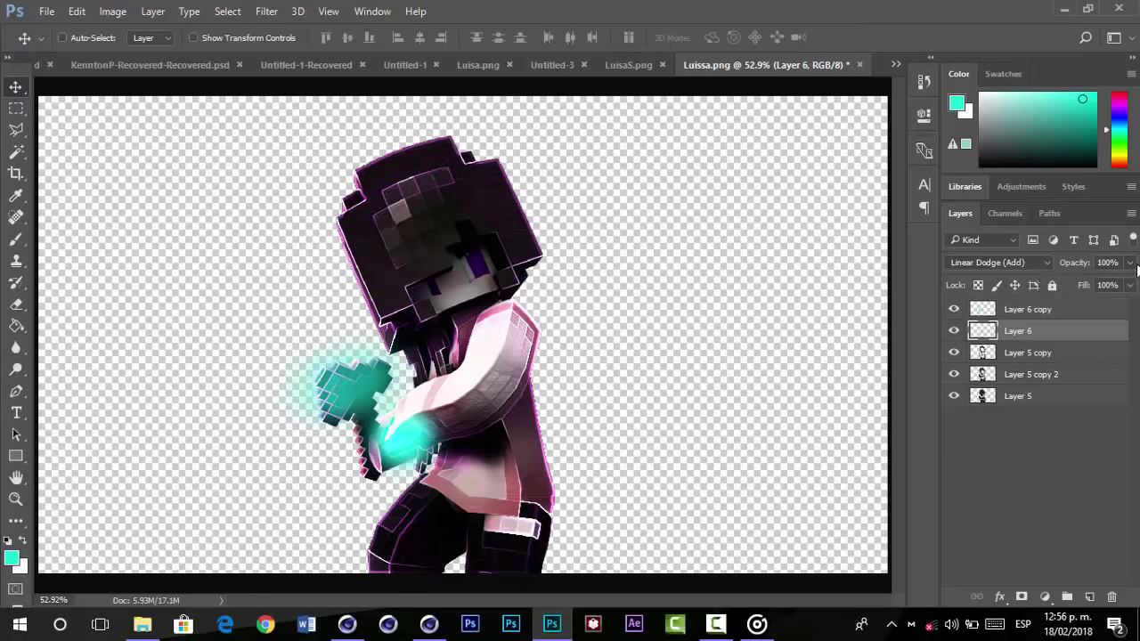
click(1129, 263)
drag(1093, 281, 1098, 280)
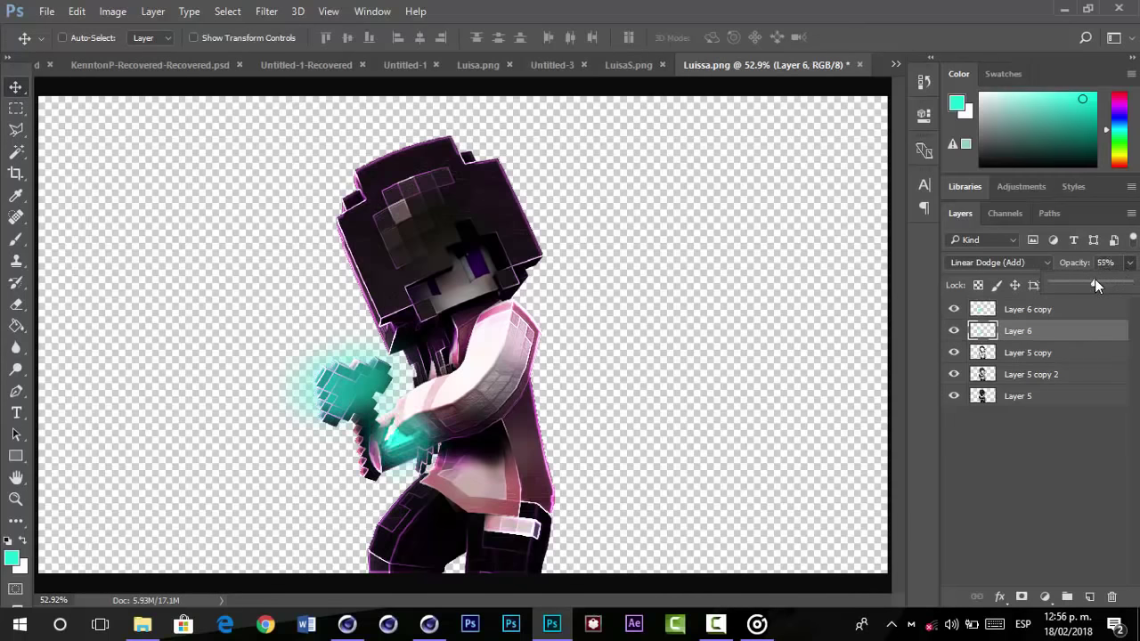
- Create a new layer above Layer 6 copy and set its blend mode to Linear Dodge (Add)
click(1024, 309)
click(1090, 597)
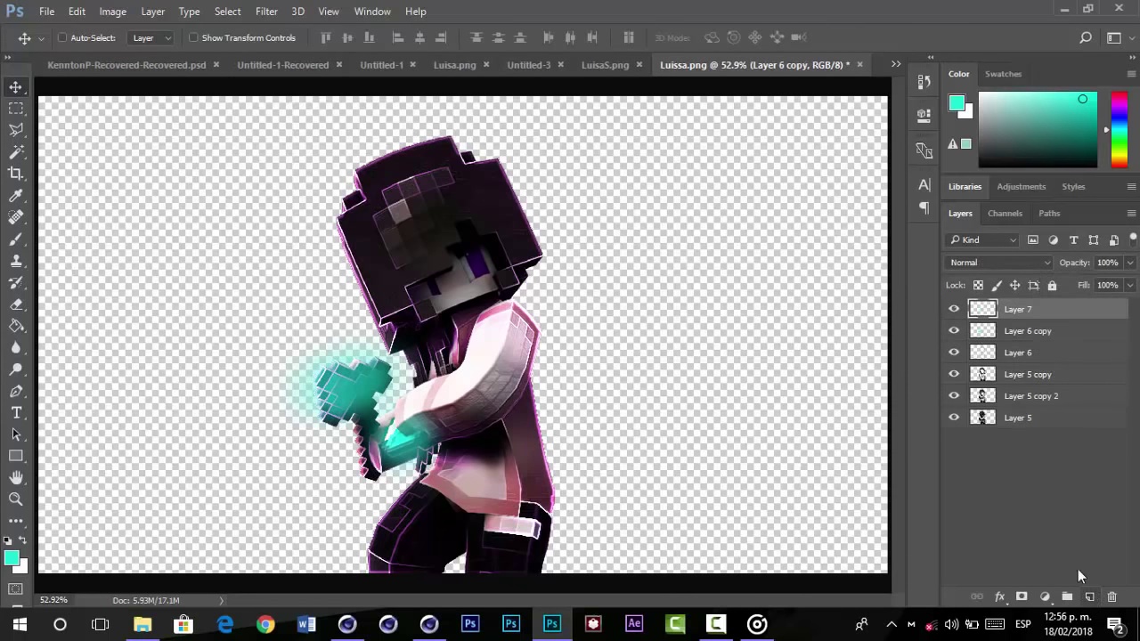
click(984, 258)
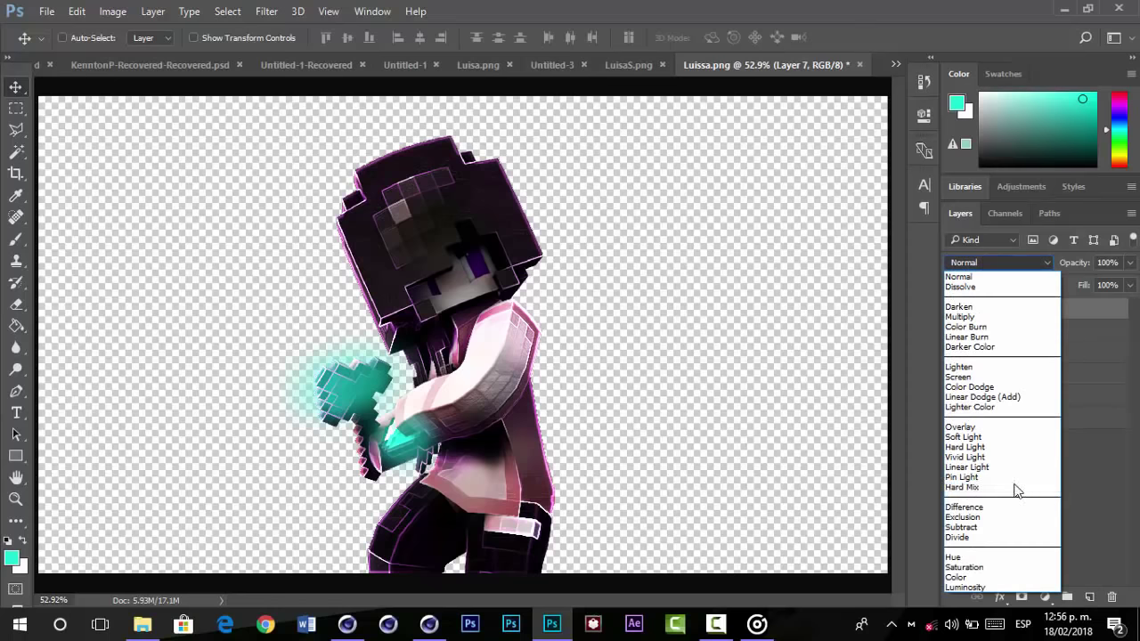
click(1002, 397)
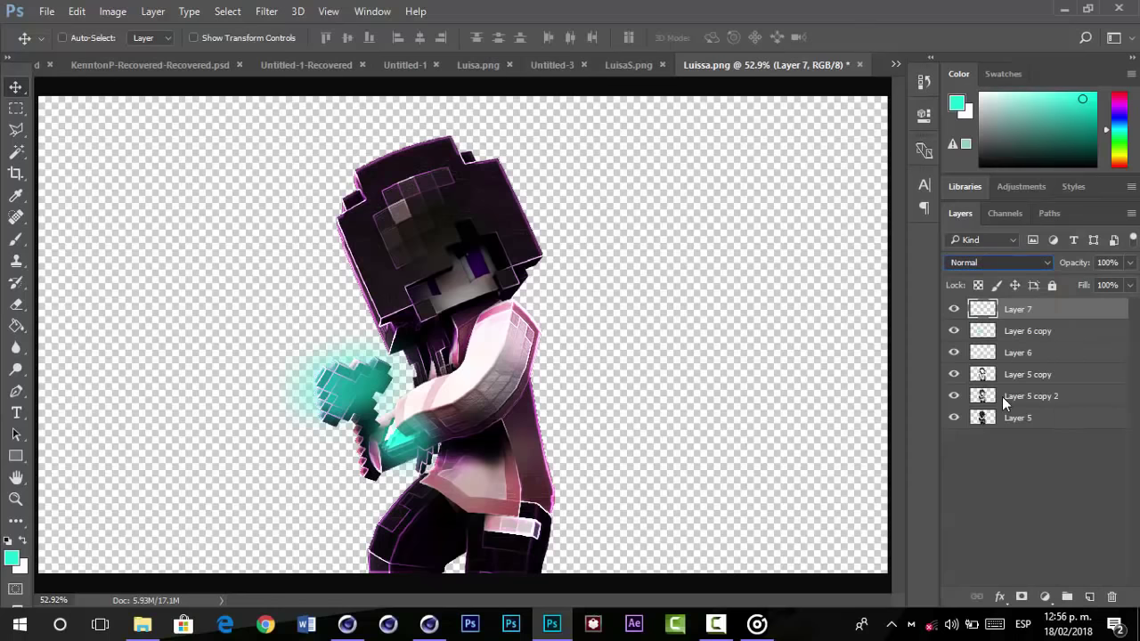
- Sample the pink of the held object's handle, paint a soft glow over it on Layer 7, and set the layer's opacity to 36%
click(16, 239)
drag(366, 449, 342, 450)
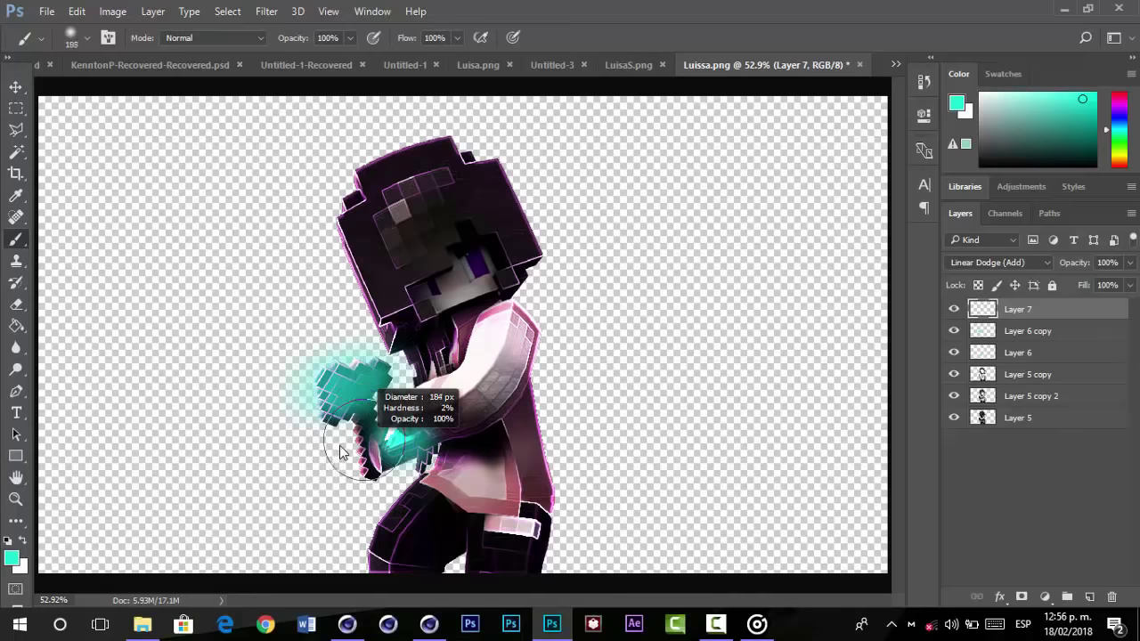
alt+click(359, 441)
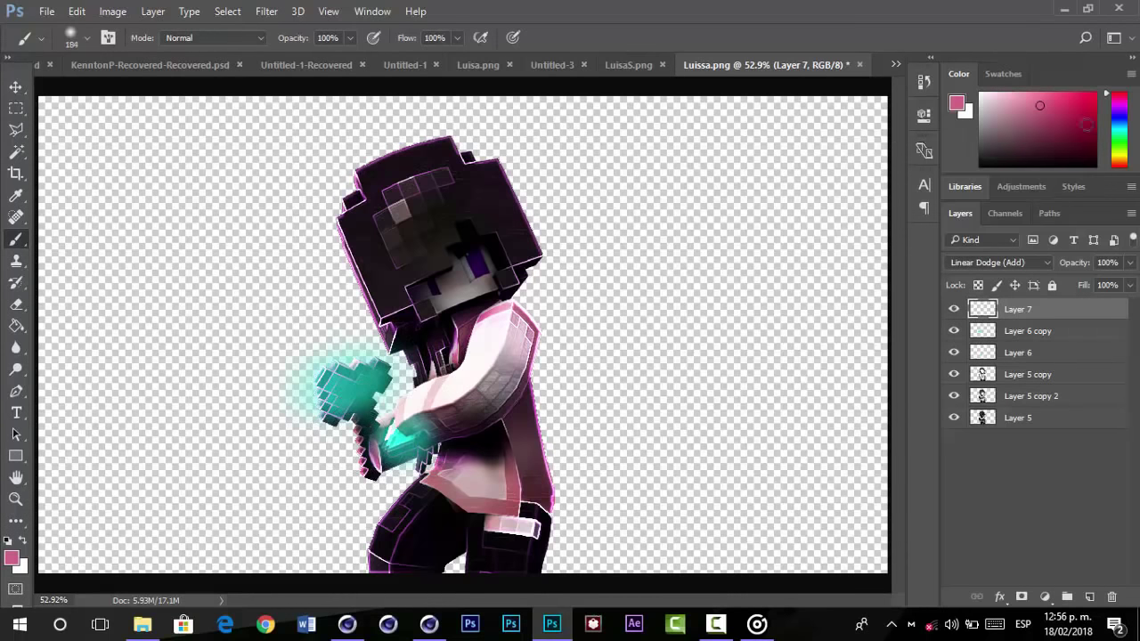
mouse_move(1058, 135)
mouse_down()
mouse_move(1003, 102)
mouse_move(1052, 134)
mouse_up()
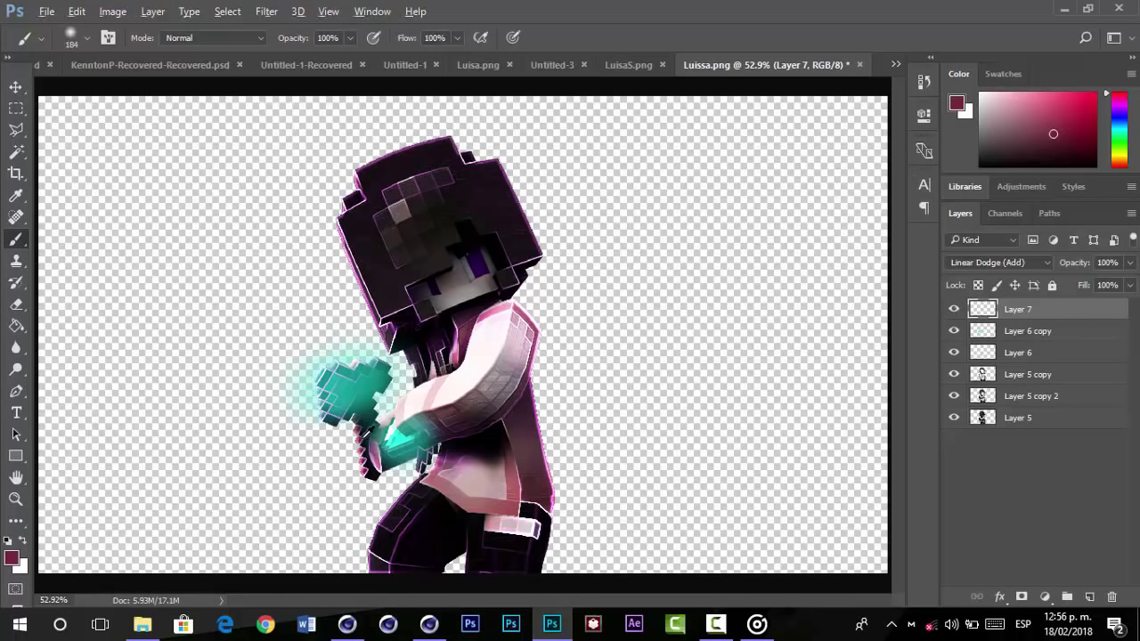
alt+click(360, 440)
drag(358, 431, 366, 464)
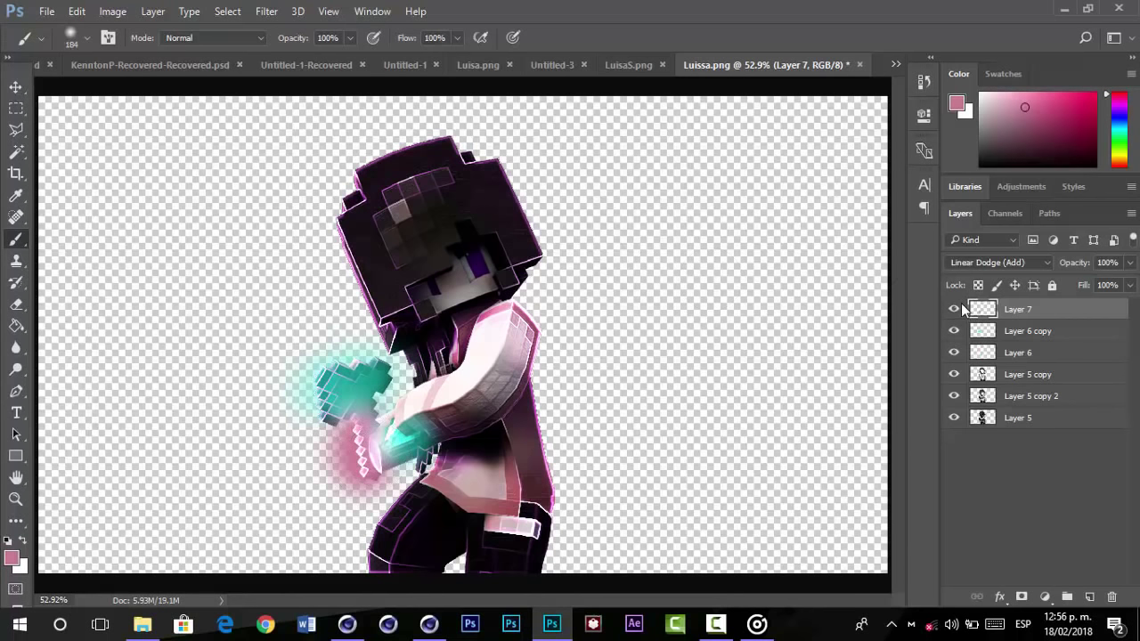
click(1129, 263)
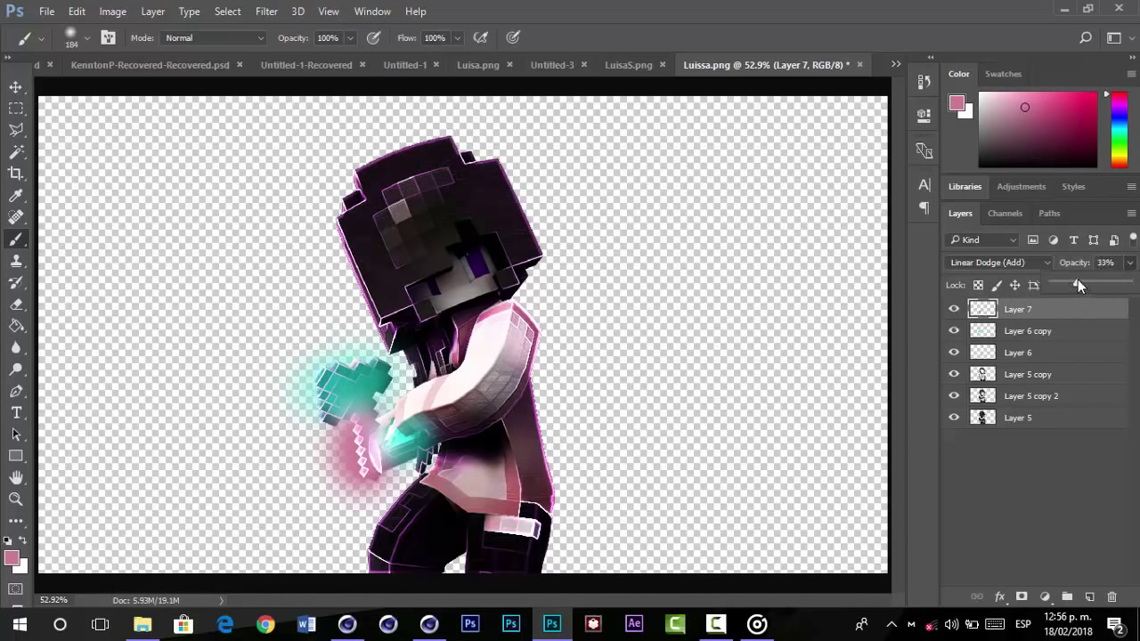
drag(1077, 282, 1080, 285)
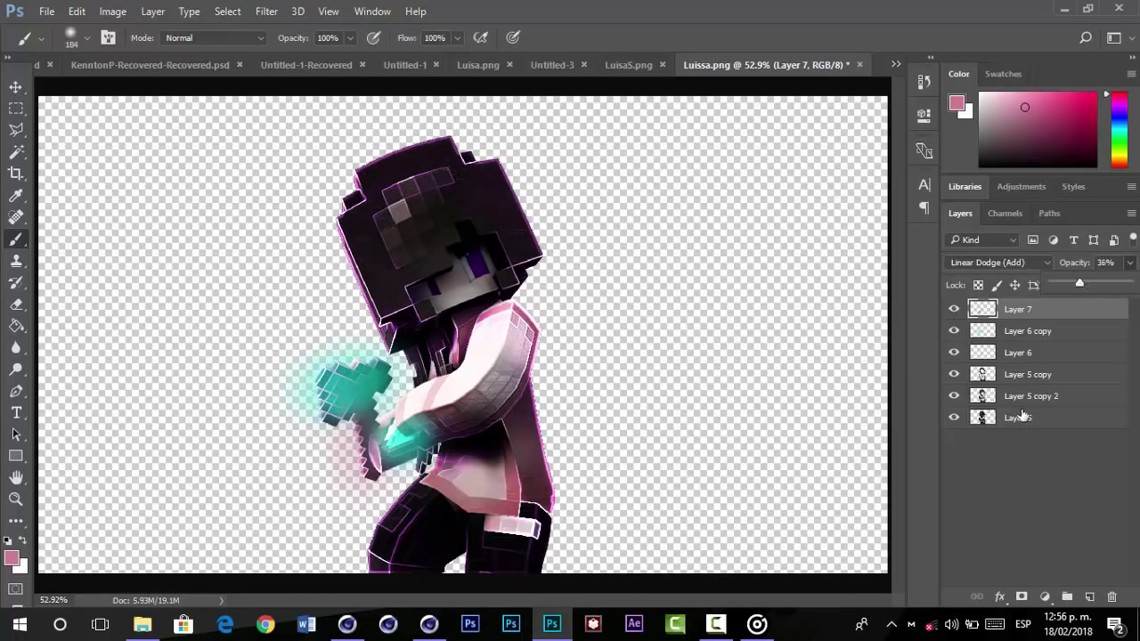
- Create a new layer above Layer 7 and paint soft white highlights over both purple irises with the Brush
key(z)
drag(419, 314, 571, 212)
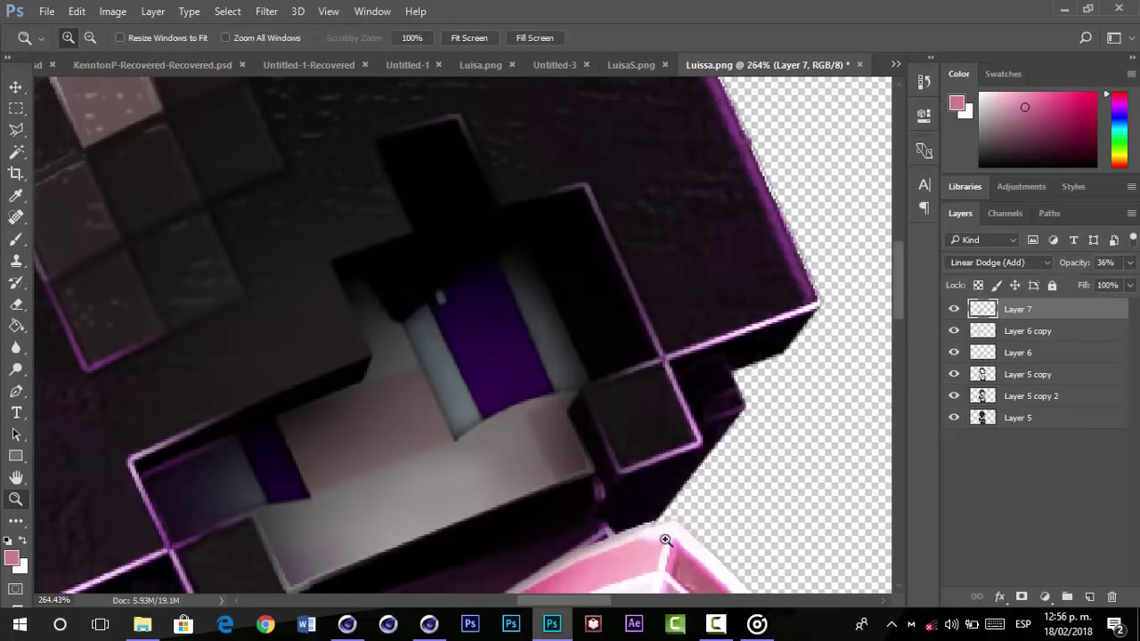
click(1088, 597)
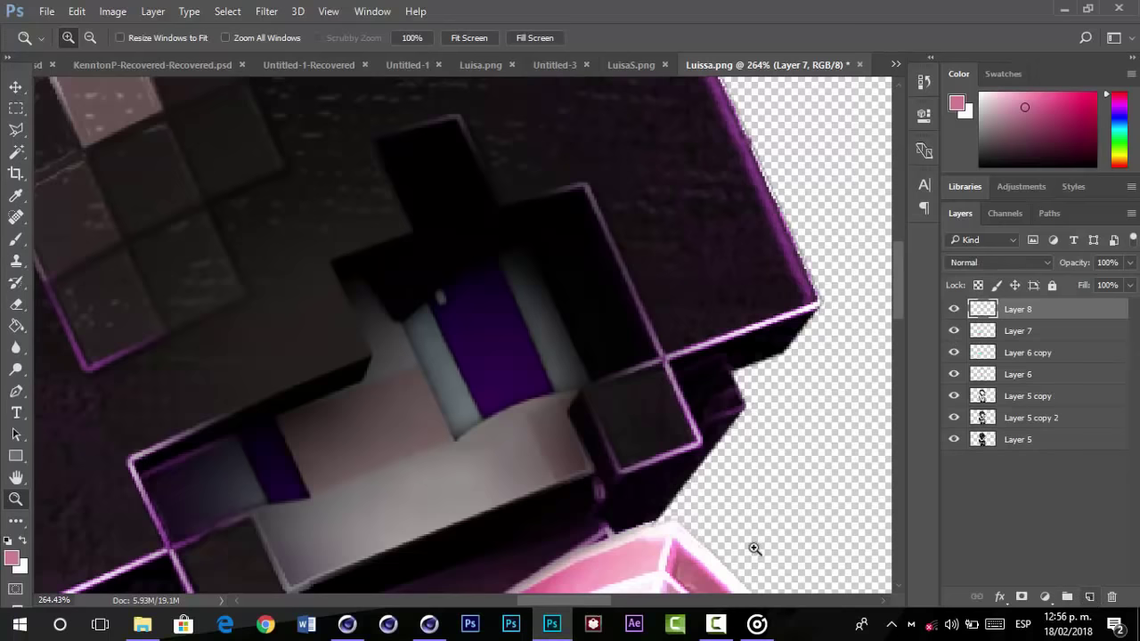
click(16, 239)
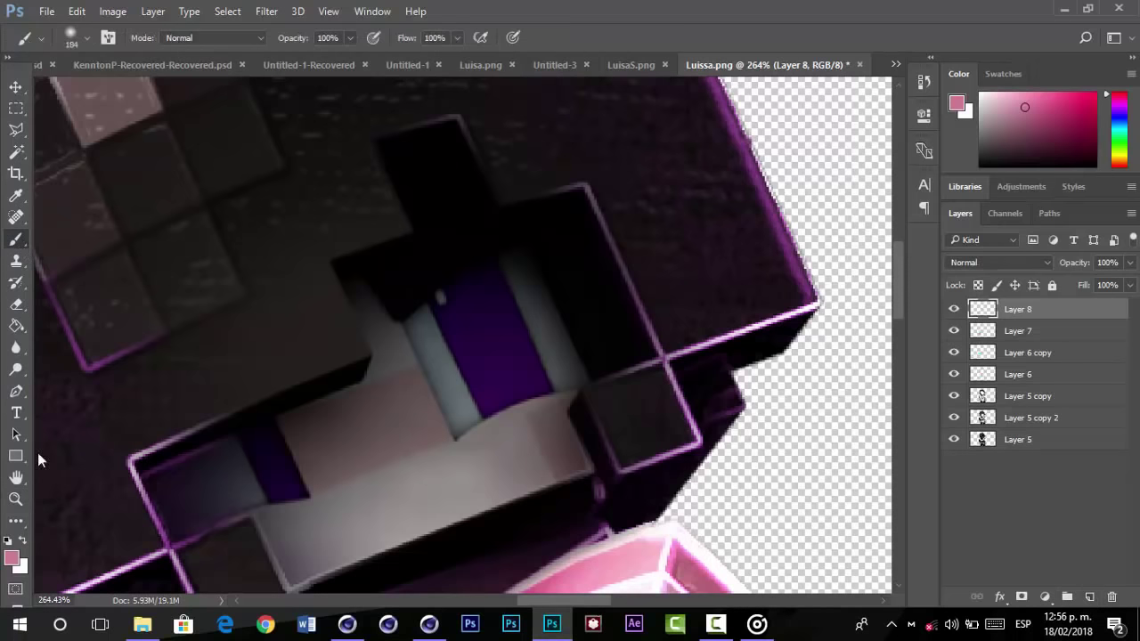
click(8, 541)
click(23, 540)
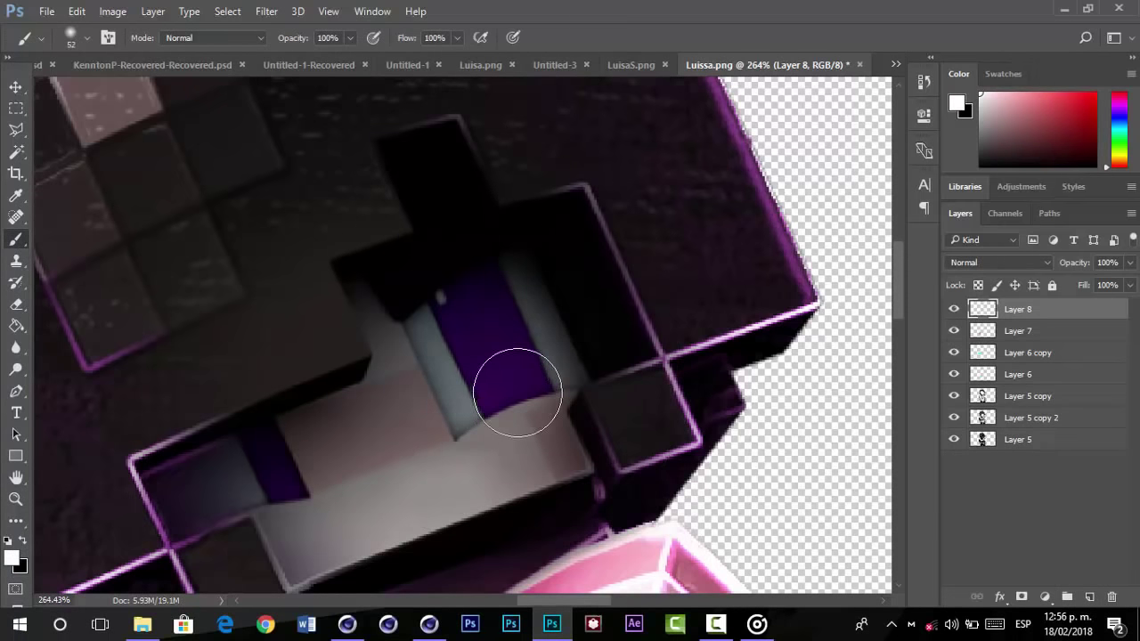
mouse_move(515, 381)
mouse_down()
mouse_move(497, 345)
mouse_move(509, 358)
mouse_up()
drag(263, 460, 278, 447)
- Erase the edges and upper part of the white eye highlights on Layer 8 with a soft eraser
click(16, 305)
drag(438, 321, 252, 336)
mouse_move(517, 308)
mouse_down()
mouse_move(544, 315)
mouse_move(530, 282)
mouse_move(586, 410)
mouse_move(537, 274)
mouse_move(652, 521)
mouse_move(420, 390)
mouse_move(396, 310)
mouse_move(471, 473)
mouse_move(405, 343)
mouse_move(444, 435)
mouse_move(415, 327)
mouse_move(445, 401)
mouse_move(409, 344)
mouse_move(439, 360)
mouse_move(398, 263)
mouse_move(459, 398)
mouse_move(503, 423)
mouse_move(490, 435)
mouse_move(525, 298)
mouse_up()
mouse_move(306, 326)
mouse_down()
mouse_move(343, 437)
mouse_move(355, 535)
mouse_move(255, 297)
mouse_move(336, 478)
mouse_move(257, 323)
mouse_up()
mouse_move(176, 410)
mouse_down()
mouse_move(228, 552)
mouse_move(194, 456)
mouse_move(250, 560)
mouse_move(181, 413)
mouse_move(256, 565)
mouse_move(209, 444)
mouse_move(260, 532)
mouse_move(205, 415)
mouse_move(325, 343)
mouse_move(167, 420)
mouse_move(299, 363)
mouse_move(210, 432)
mouse_move(292, 388)
mouse_move(215, 419)
mouse_move(286, 378)
mouse_move(238, 415)
mouse_move(276, 389)
mouse_move(303, 412)
mouse_move(313, 575)
mouse_move(282, 524)
mouse_move(332, 514)
mouse_up()
drag(457, 424, 488, 424)
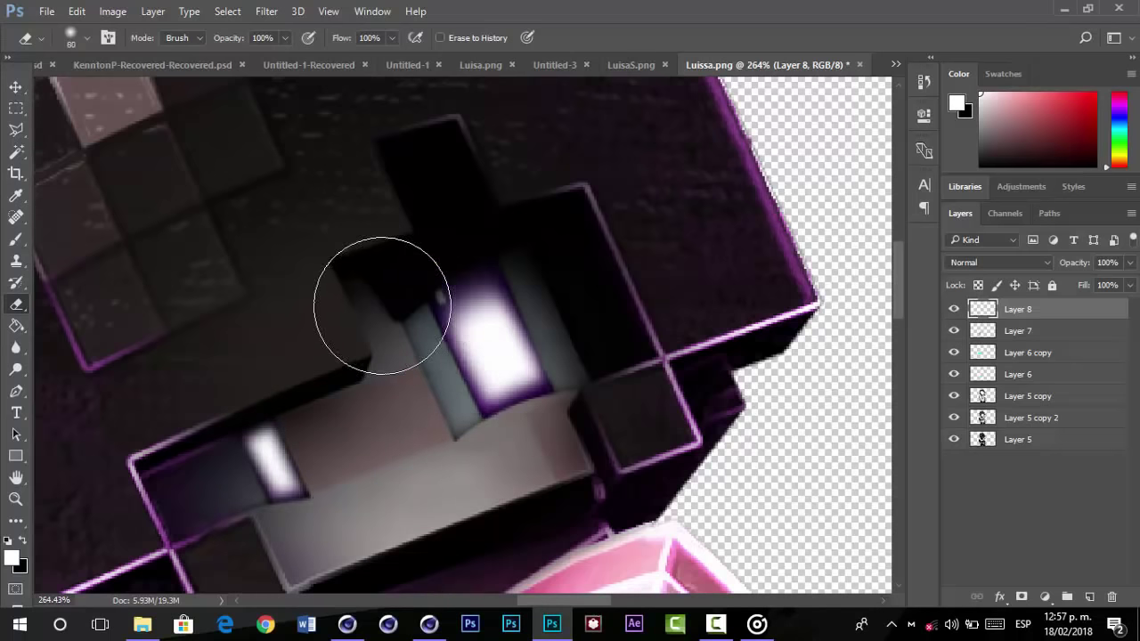
drag(384, 306, 499, 229)
alt+right_click(420, 224)
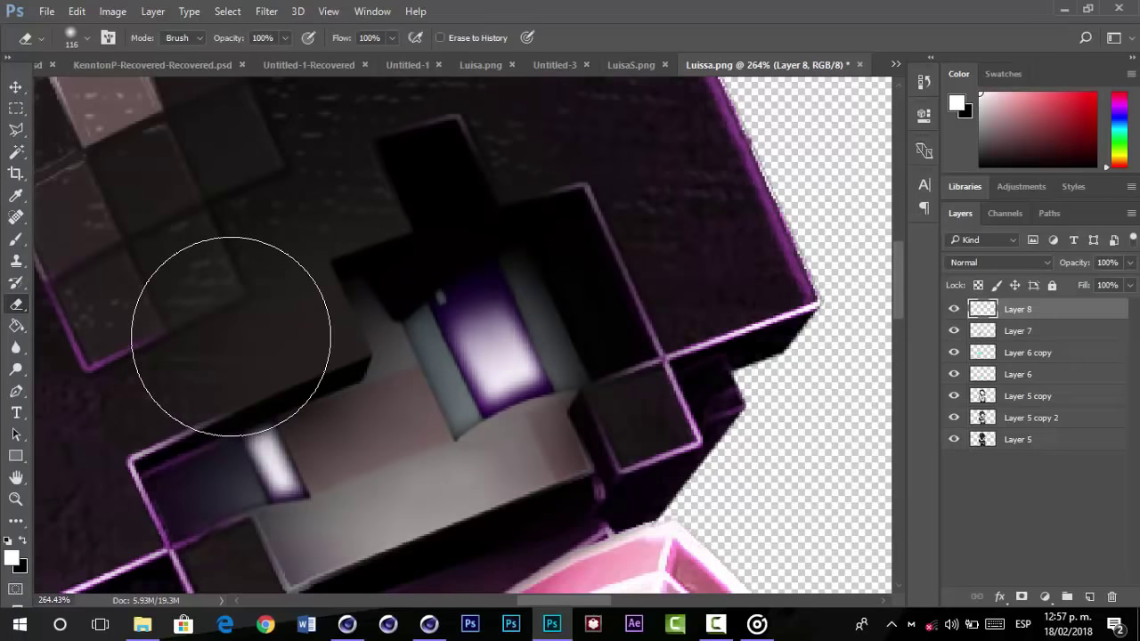
- Set Layer 8's blend mode to Overlay and its opacity to 57%
key(ctrl+0)
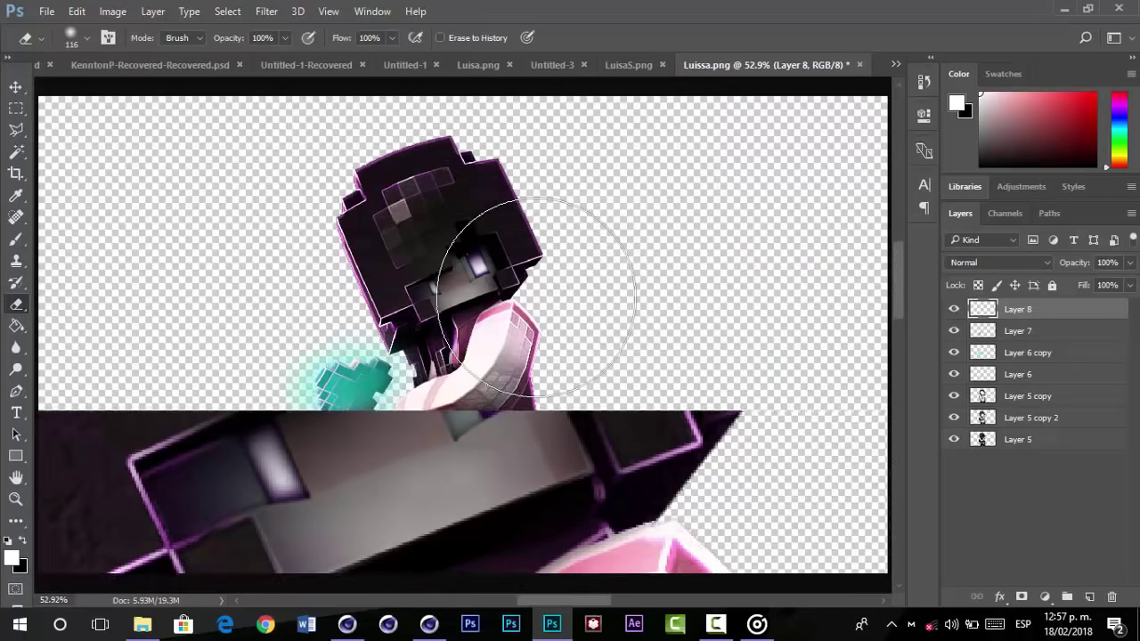
click(1016, 265)
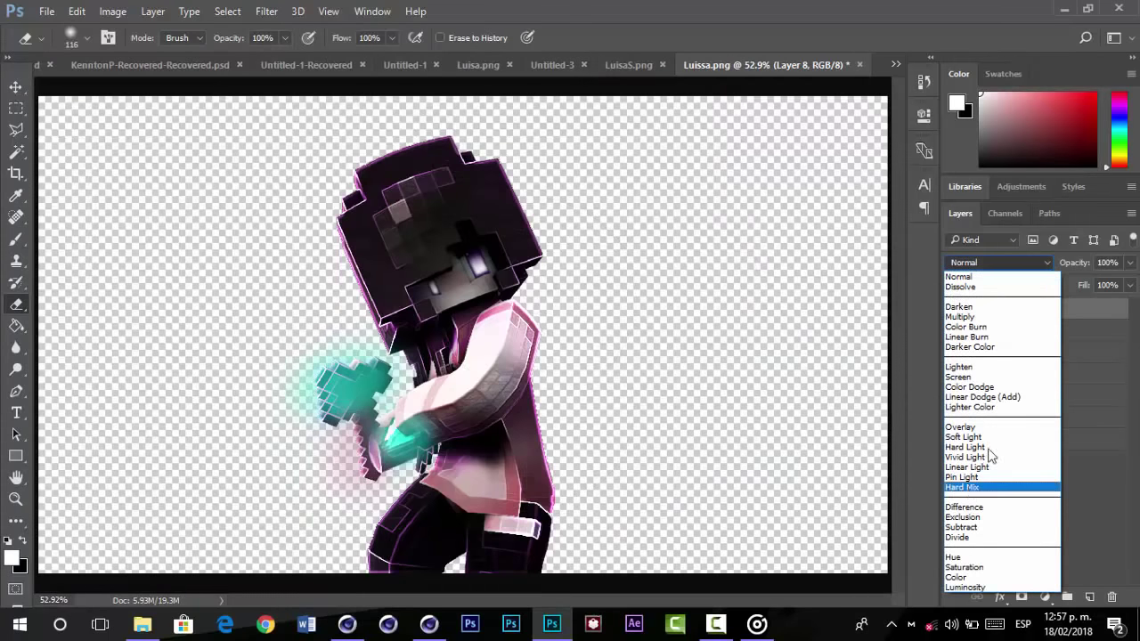
click(1015, 430)
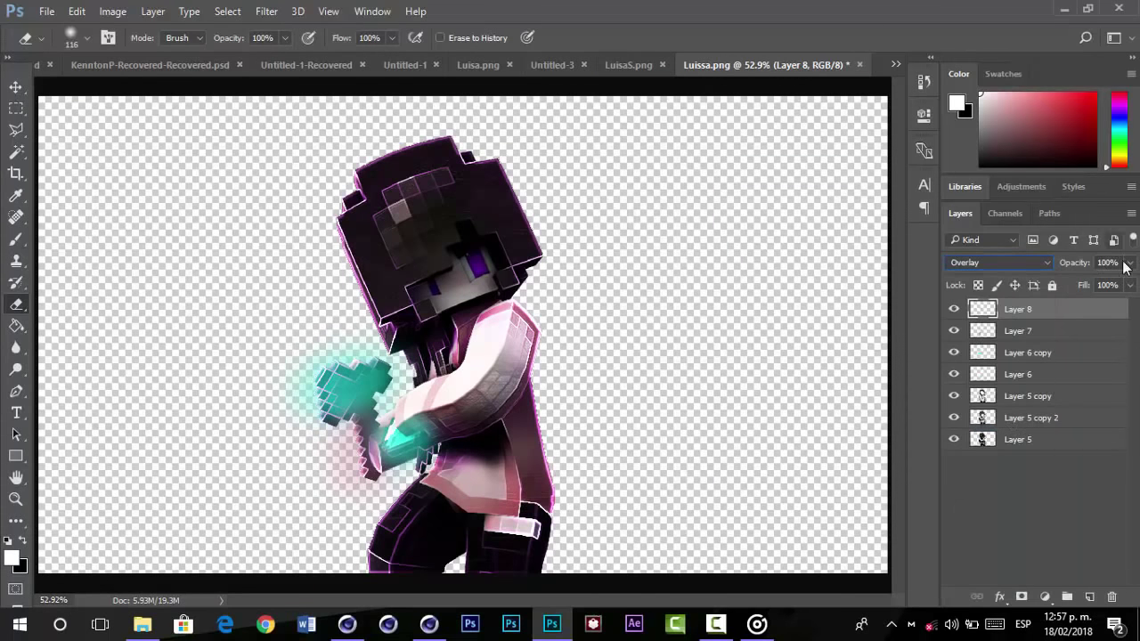
click(1131, 265)
click(552, 244)
- Hide and show the Eyes layer to compare the character's eyes with and without it
key(z)
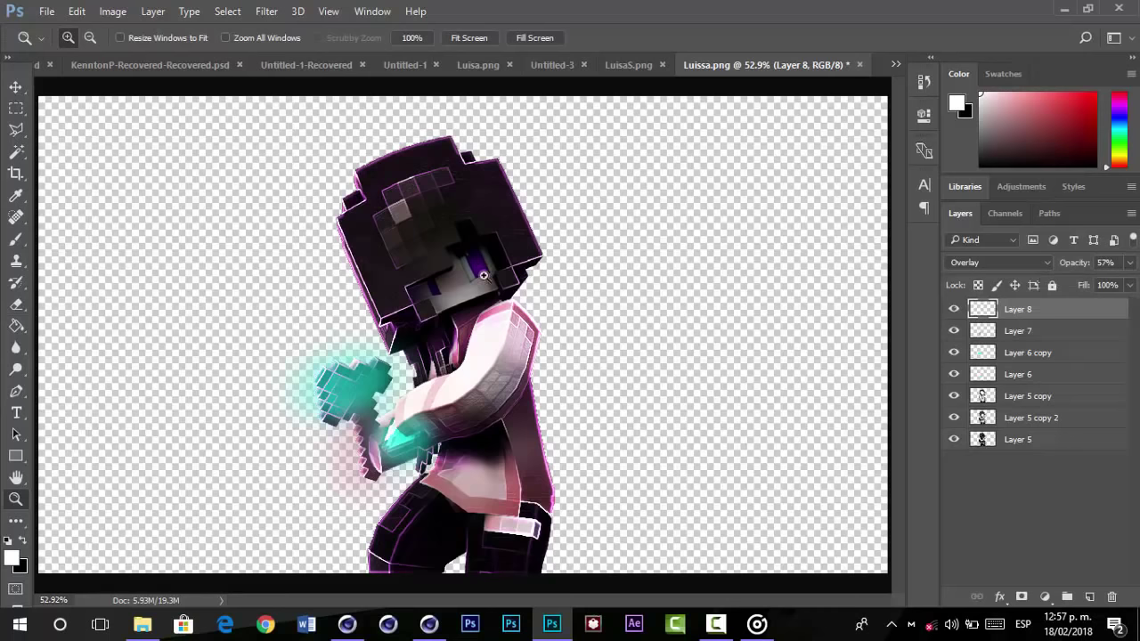
click(1058, 544)
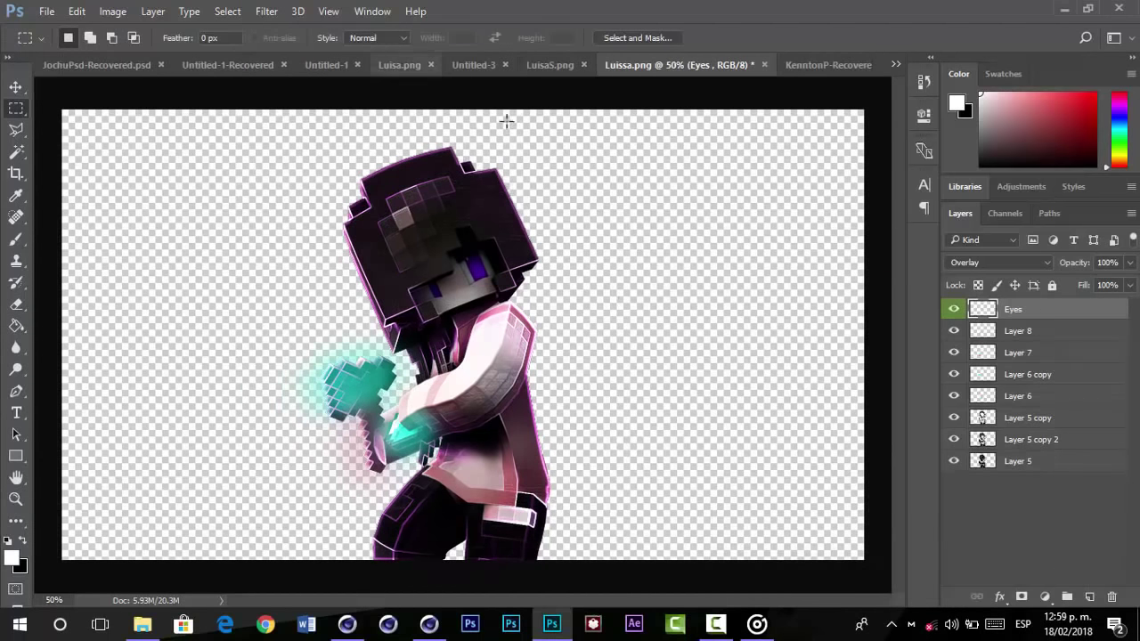
click(953, 309)
click(953, 310)
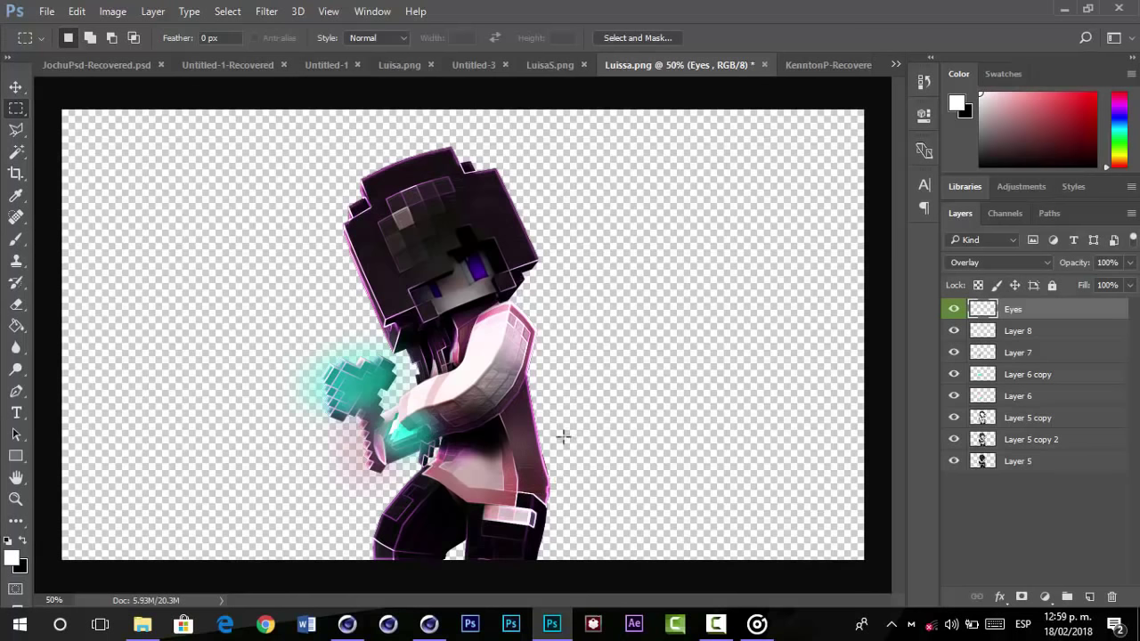
- Duplicate Layer 5 and place the copy beneath it, at the bottom of the layer stack
click(1034, 469)
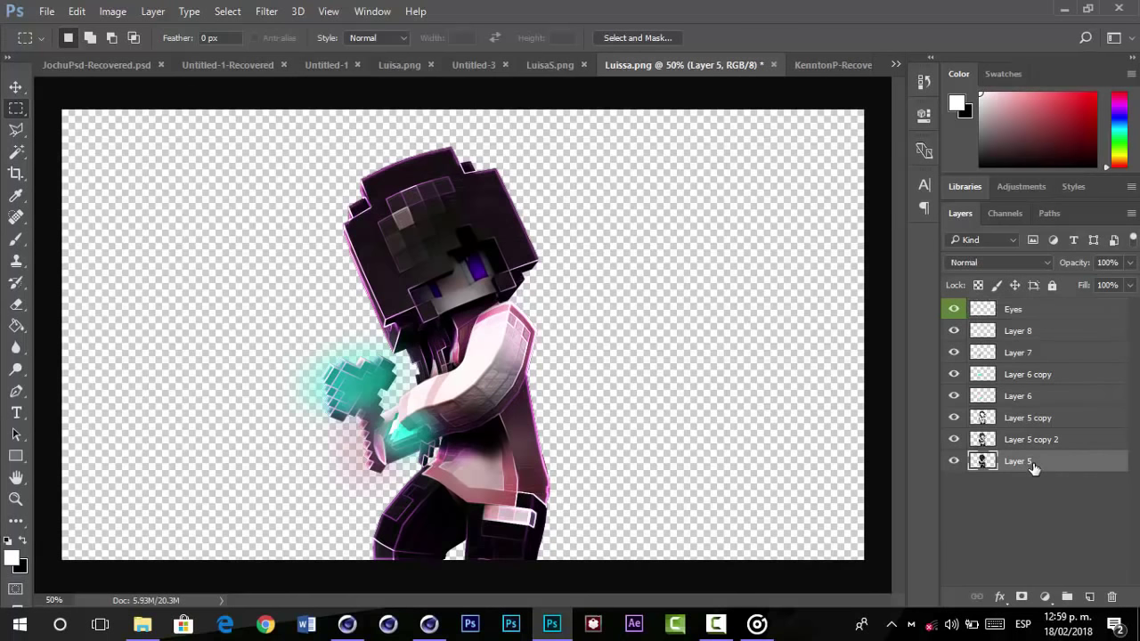
key(ctrl+j)
drag(1034, 468, 1054, 535)
- Apply a Motion Blur at a 28° angle to Layer 5 copy 3, increasing the distance until a haze extends around the character
click(266, 10)
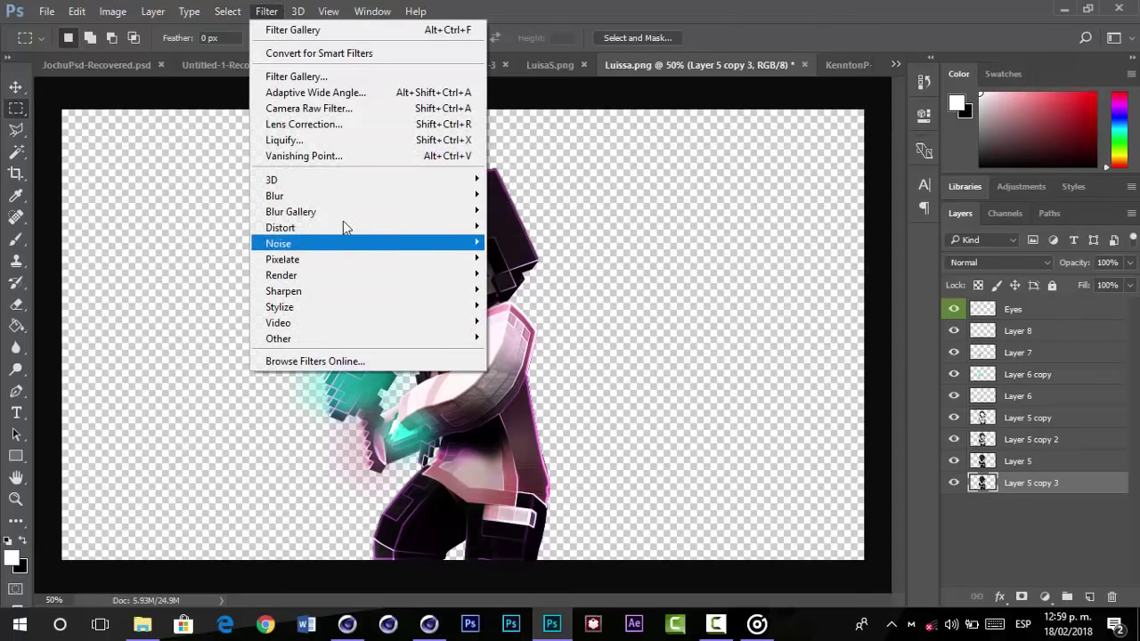
mouse_move(374, 195)
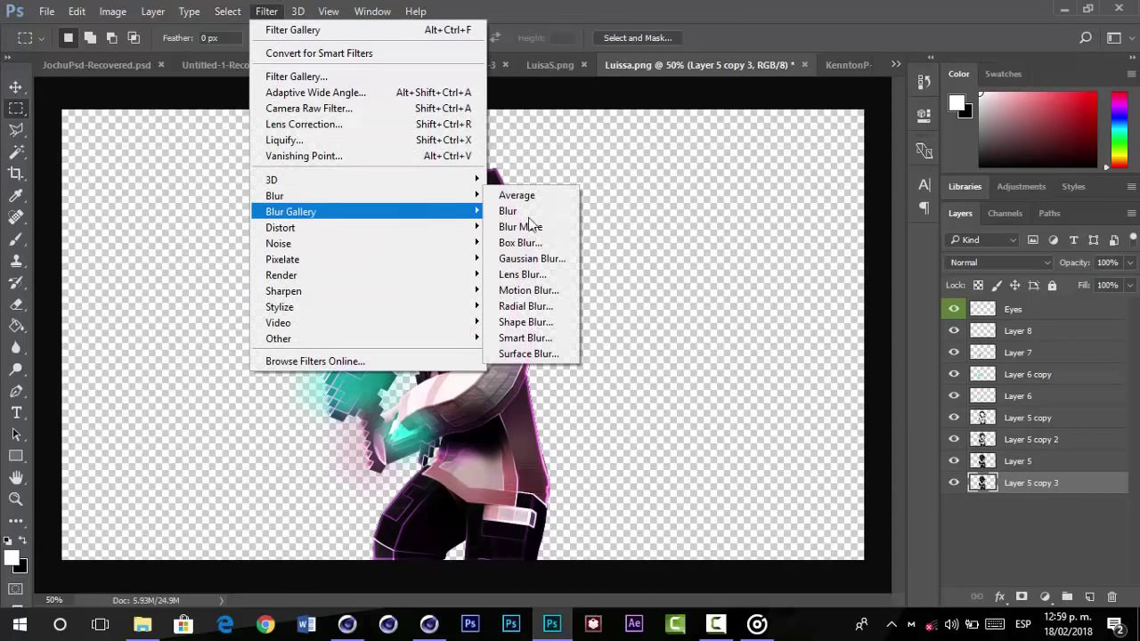
click(547, 290)
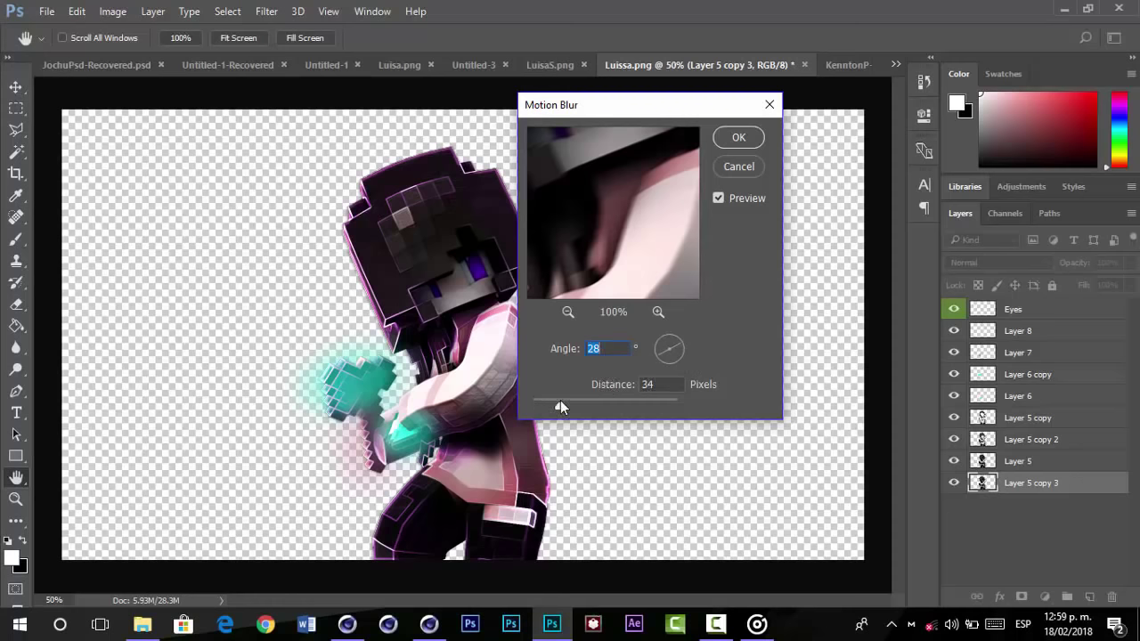
drag(561, 402, 599, 402)
key(Return)
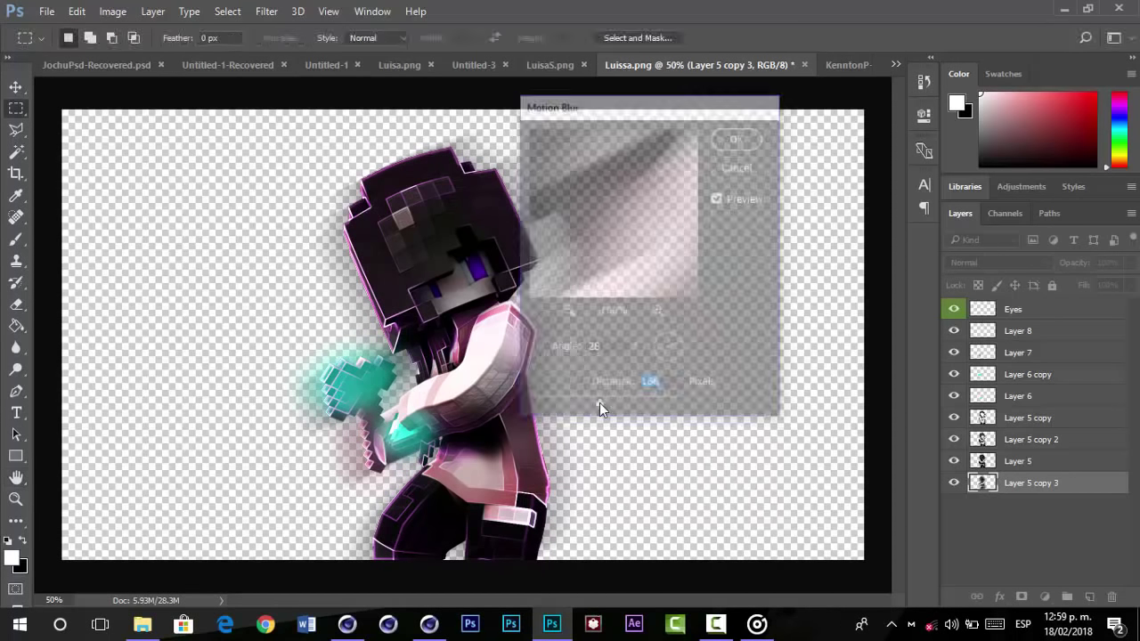
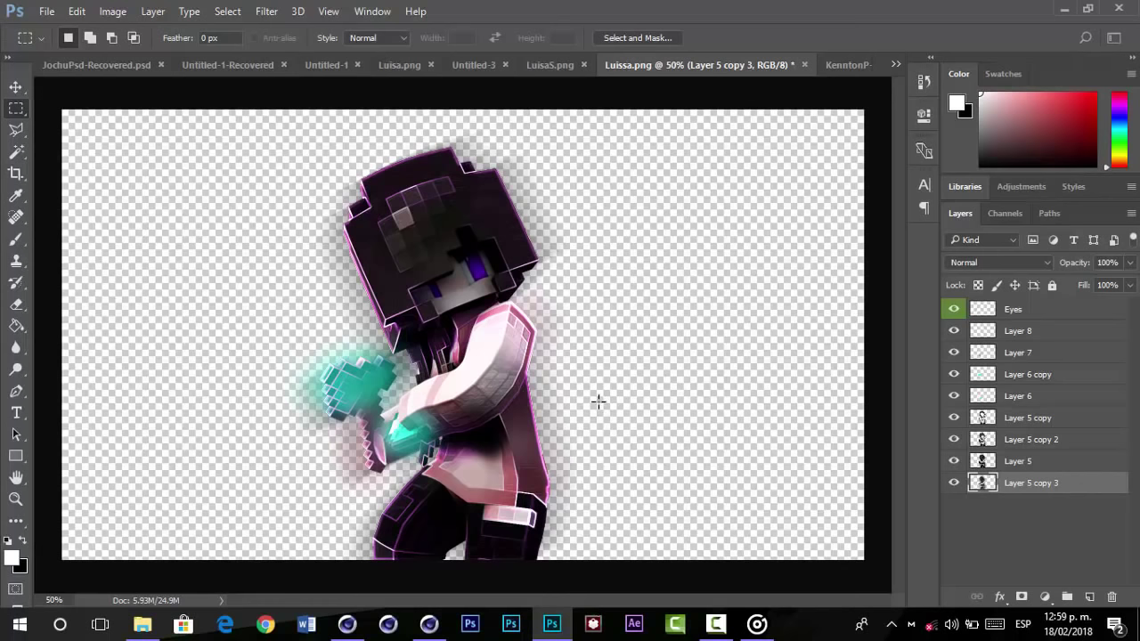
- Create a new 1200 x 1200 px document at 72 ppi and activate the Move tool
key(ctrl+n)
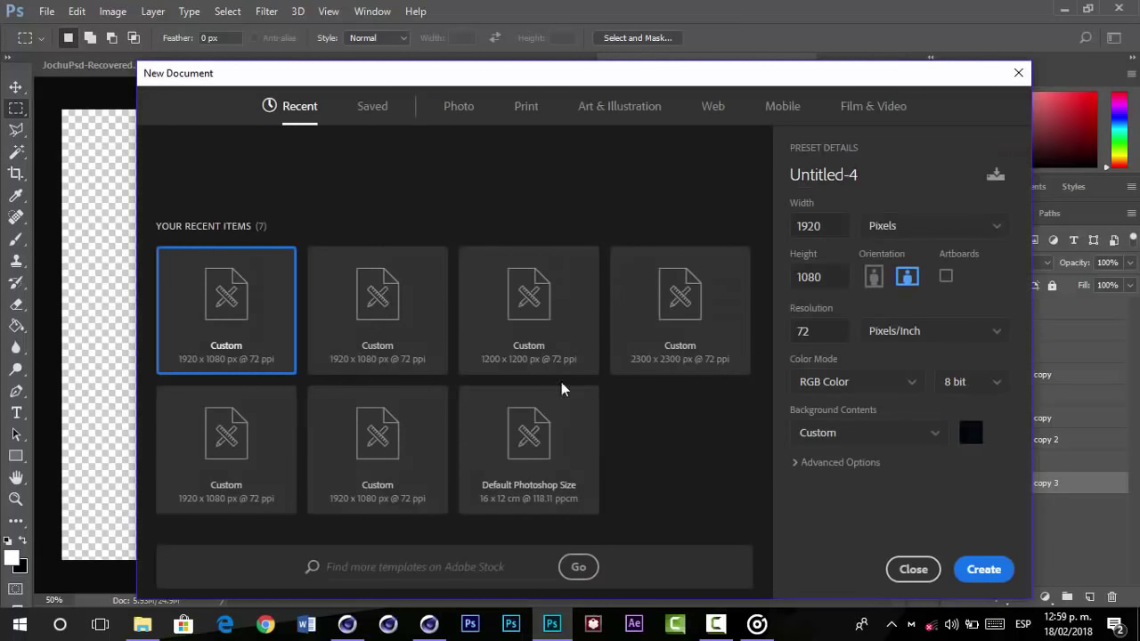
double_click(537, 324)
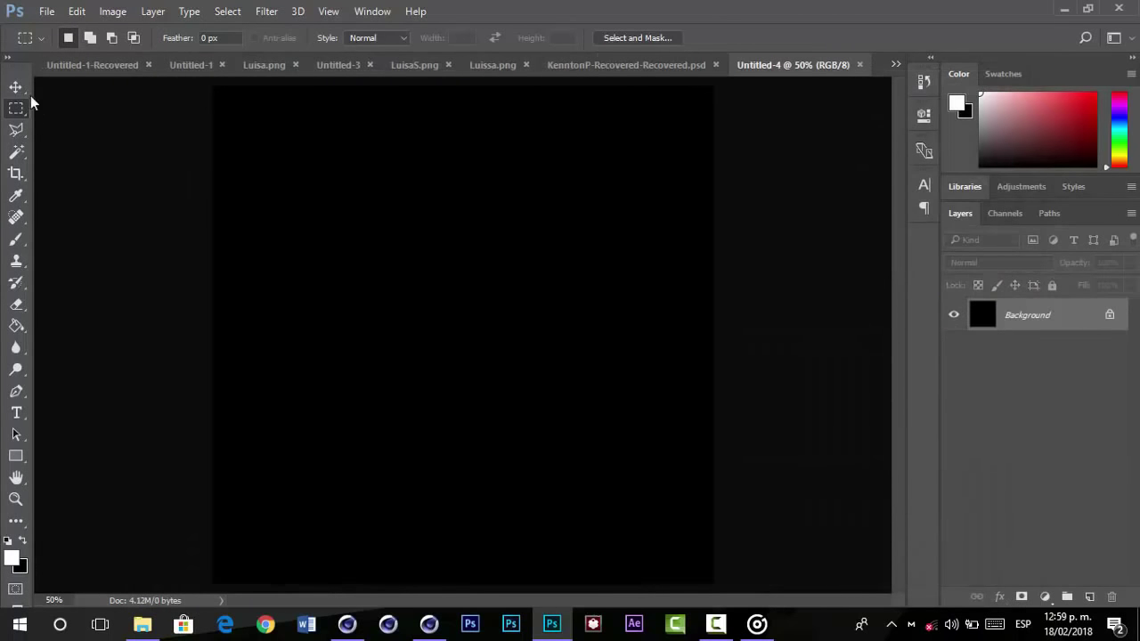
click(16, 87)
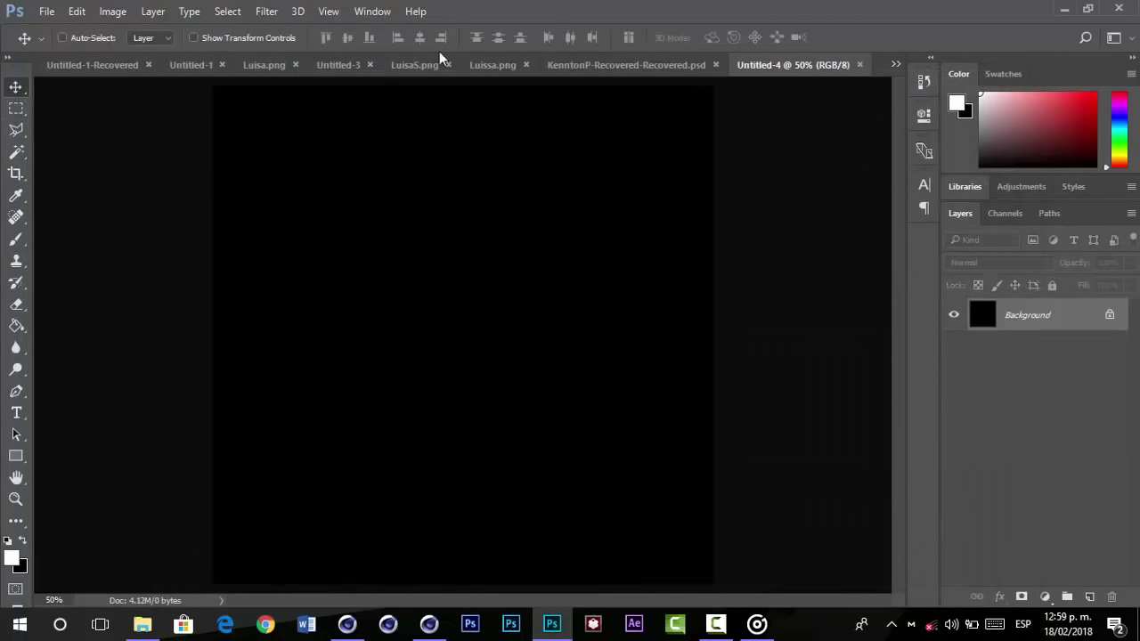
- Select all character layers from Eyes to Layer 5 copy 3 in Luissa.png and copy them into Untitled-4
click(486, 69)
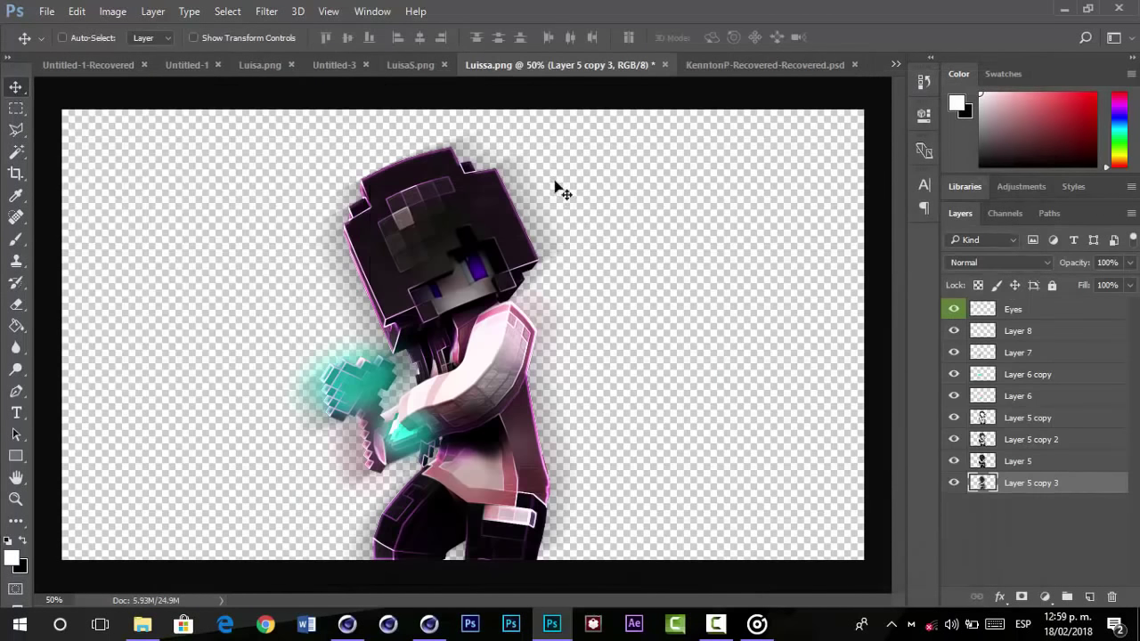
shift+click(1015, 314)
drag(495, 307, 799, 129)
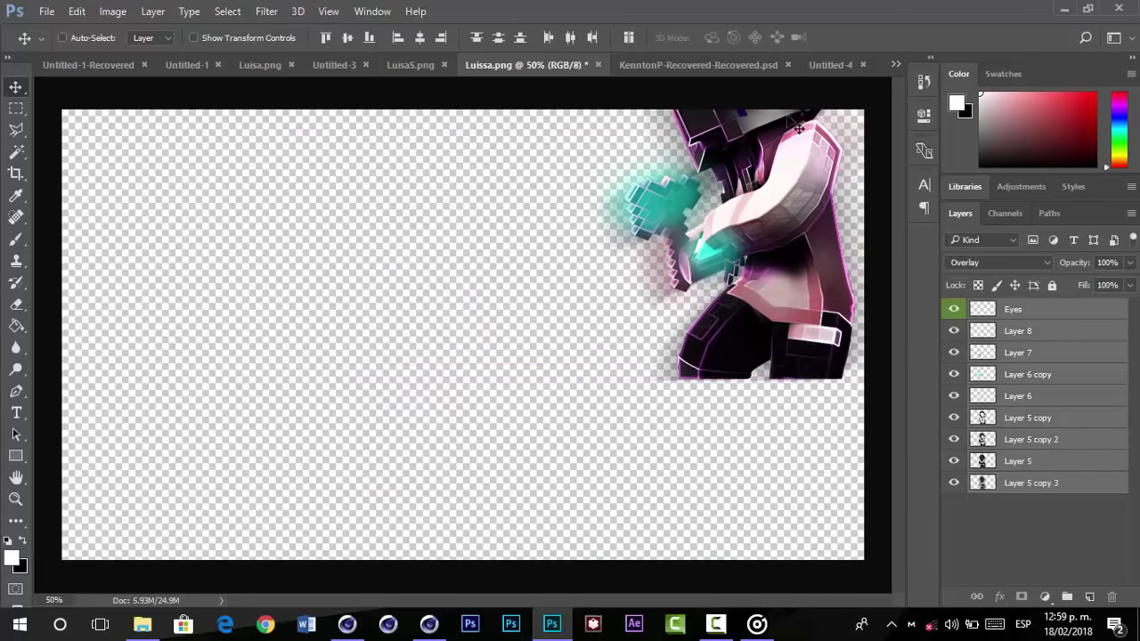
drag(548, 72, 548, 71)
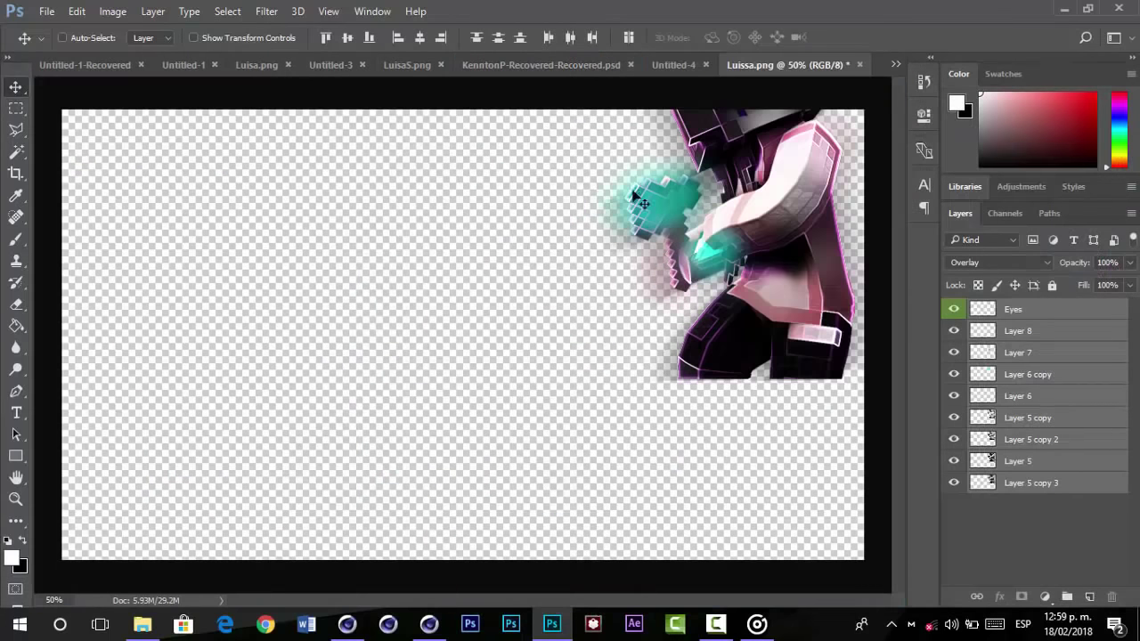
drag(641, 200, 663, 167)
- Scale the copied character layers to 187.56%, rotate them 14.22°, and position the head and torso to fill the canvas
key(ctrl+minus)
key(ctrl+t)
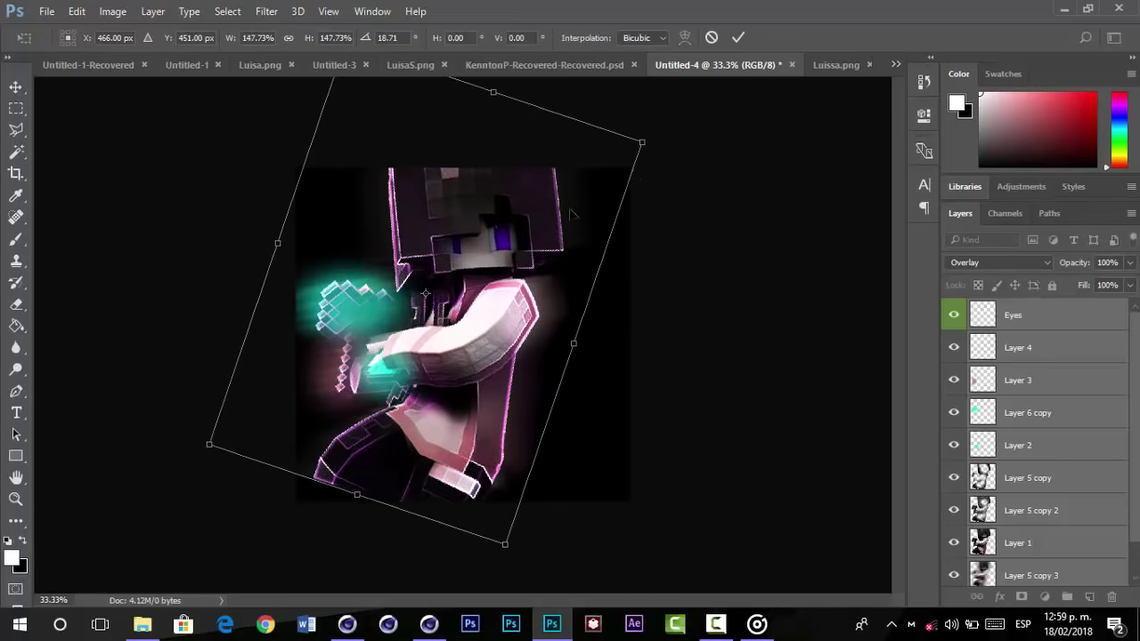
drag(558, 224, 570, 252)
drag(703, 259, 697, 238)
drag(646, 153, 726, 141)
drag(452, 252, 455, 239)
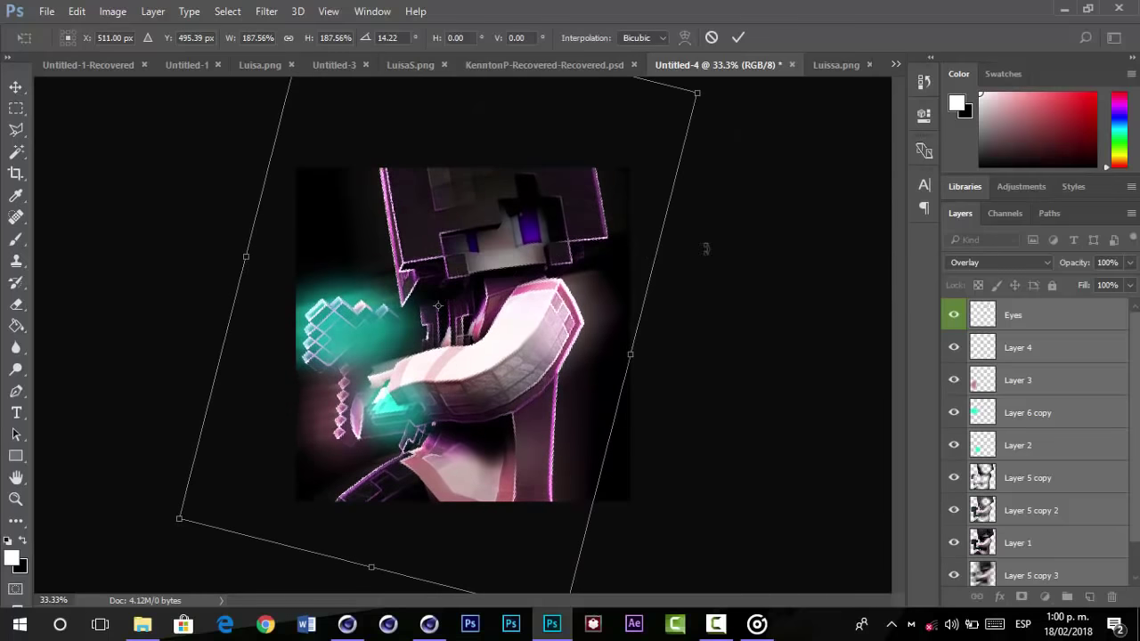
key(Return)
key(Return)
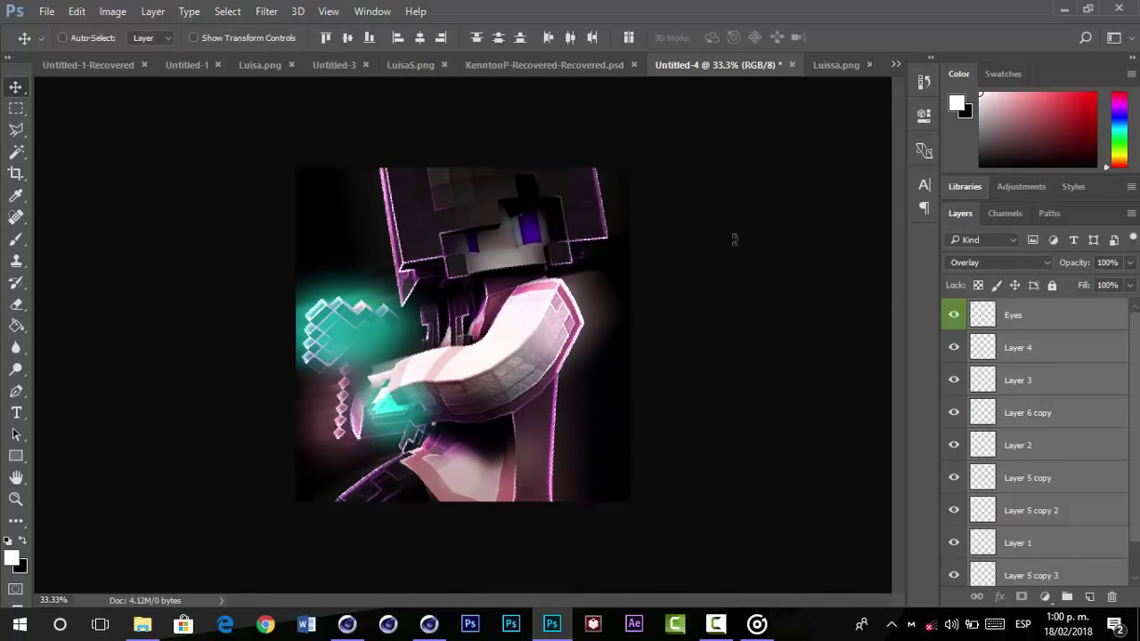
- Try lowering the opacity of Layer 5 copy 3 to 63%
click(1060, 376)
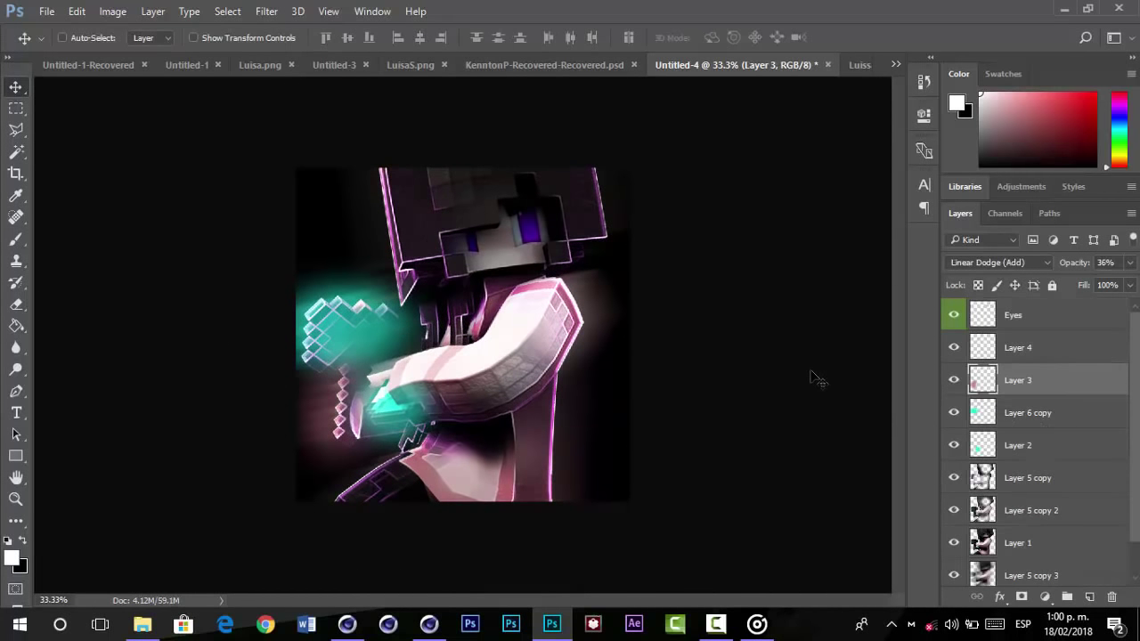
scroll(1136, 414, down, 1)
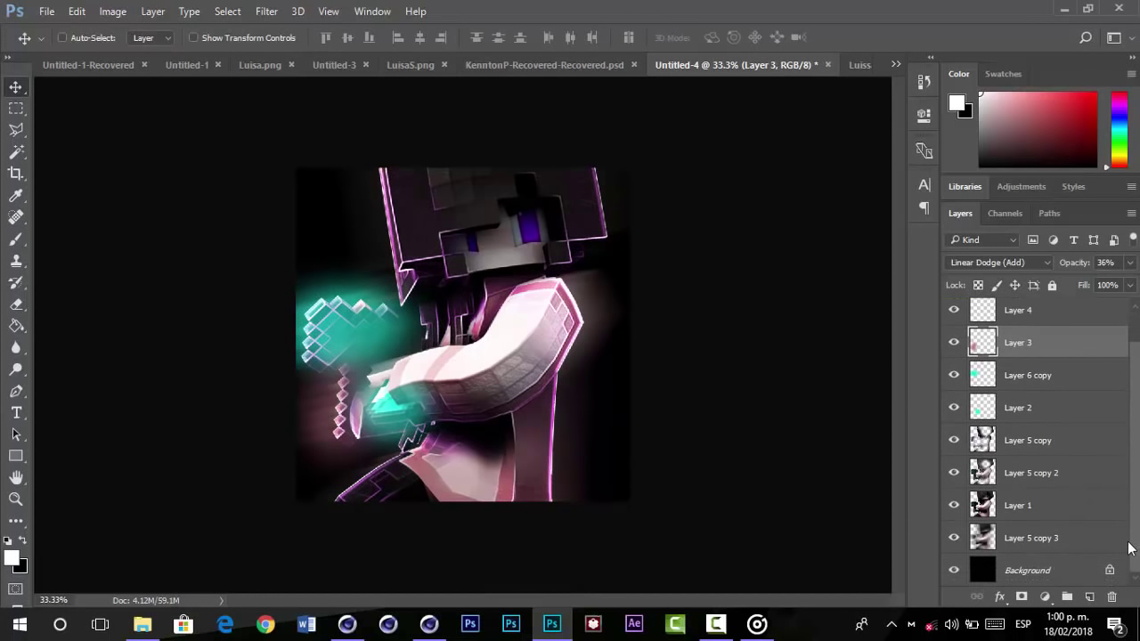
click(1068, 538)
click(1130, 262)
click(1107, 285)
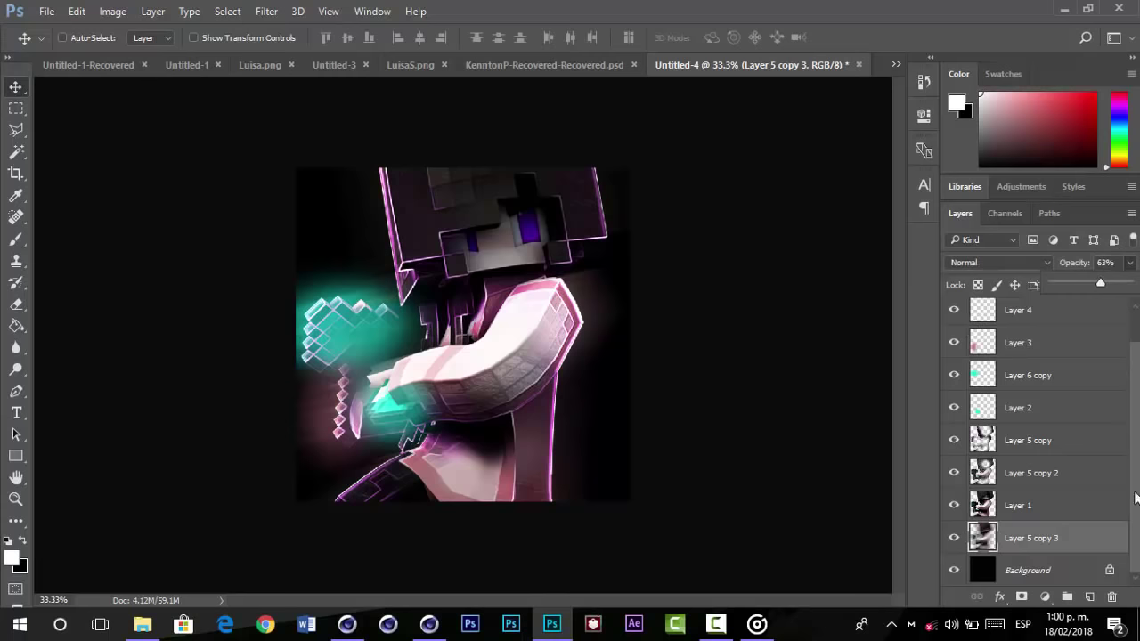
- Unlock the Background layer and lower its opacity slightly until the transparency grid shows faintly behind the character
click(1108, 573)
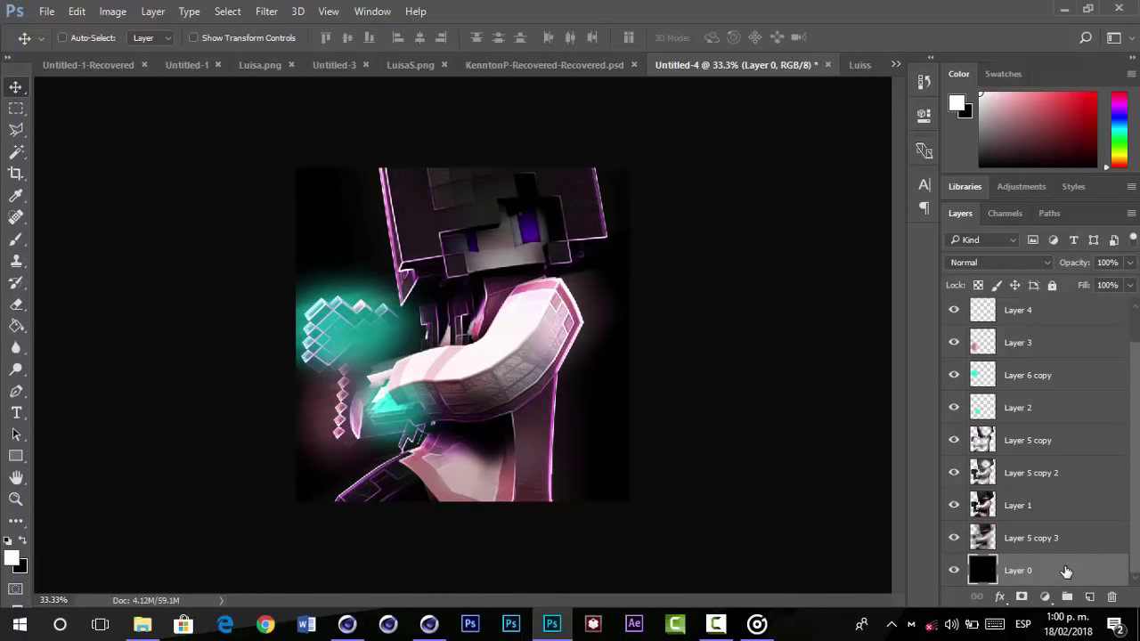
click(1130, 265)
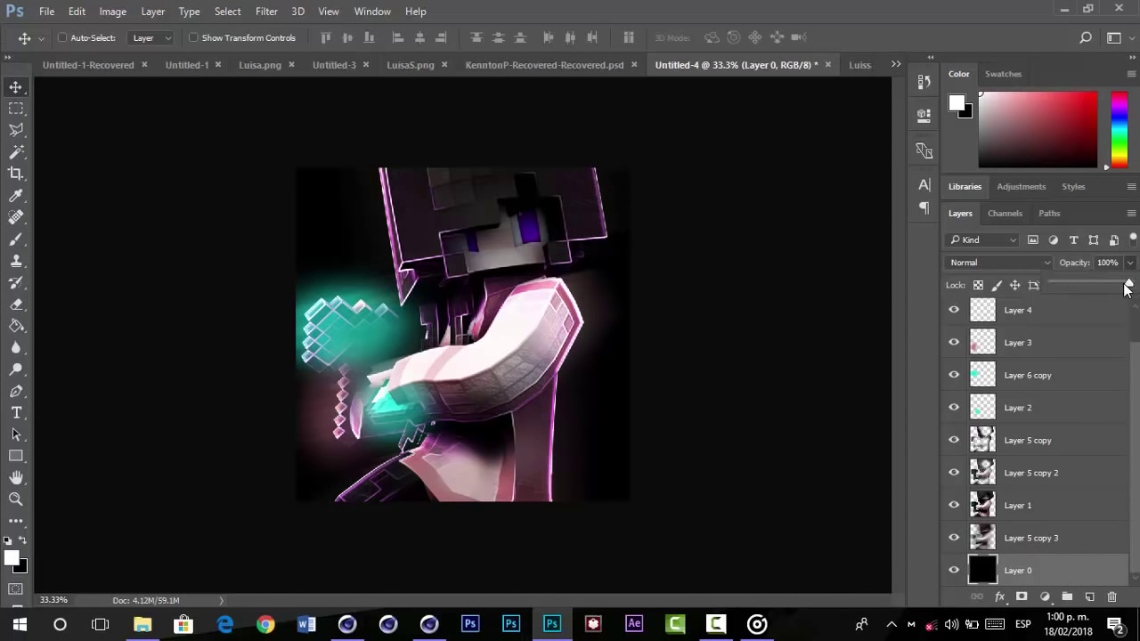
click(1127, 285)
click(821, 405)
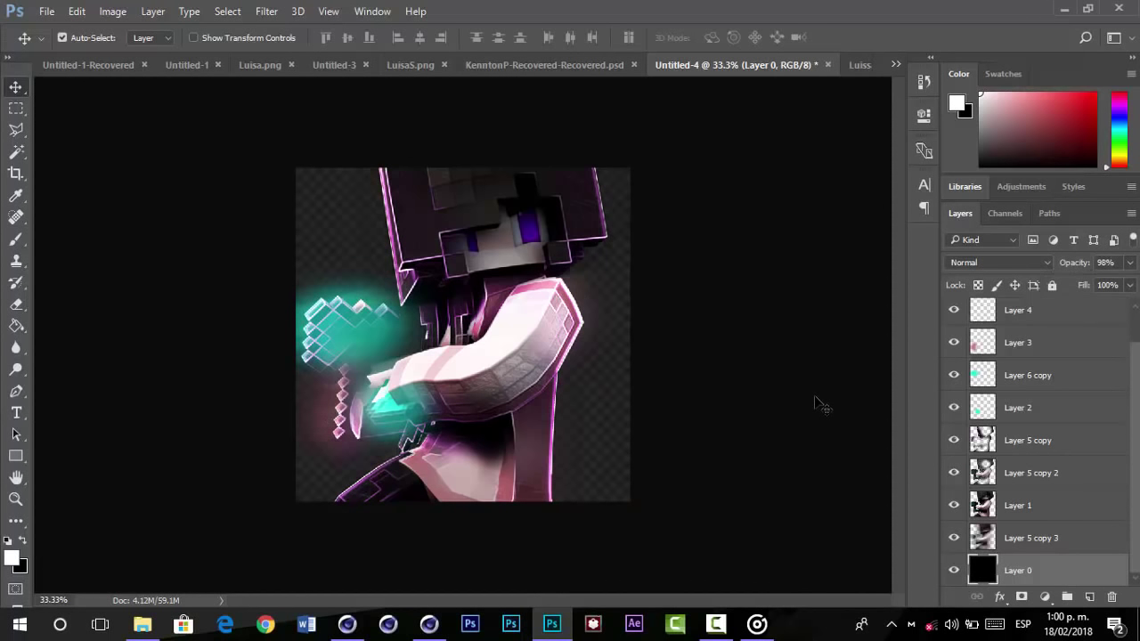
key(ctrl+z)
key(ctrl+z)
- Copy color correction groups 2 and 3 from KenntonP-Recovered-Recovered.psd into Untitled-4 and place them at the top of the layer stack
click(547, 66)
drag(1138, 405, 1131, 394)
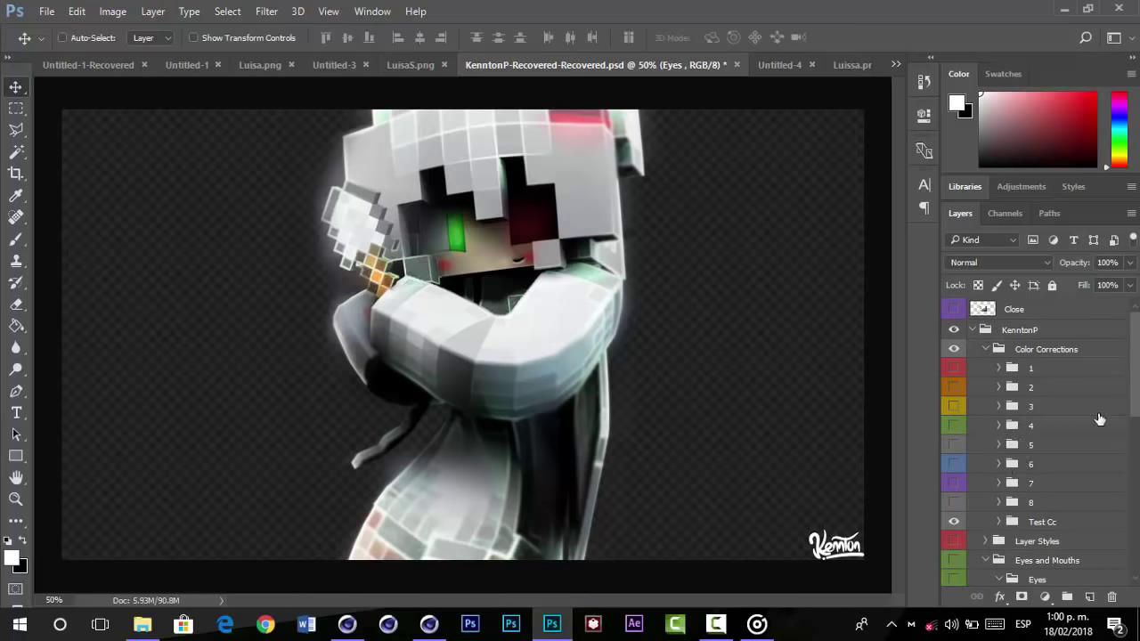
click(1031, 394)
shift+click(1030, 407)
drag(1027, 387, 523, 317)
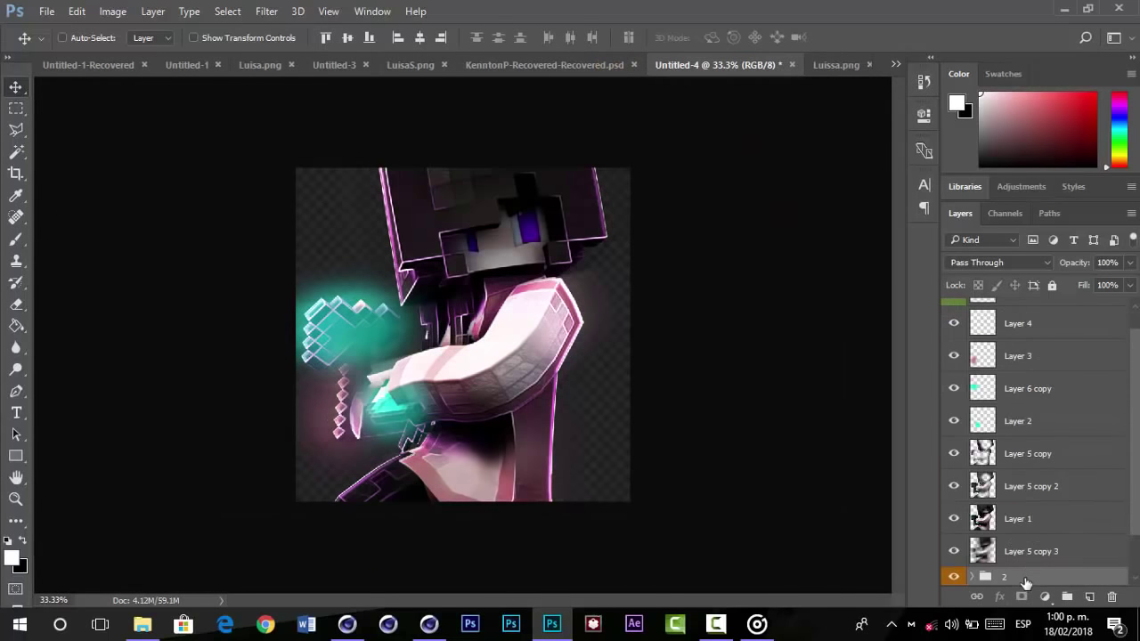
drag(1026, 583, 1038, 306)
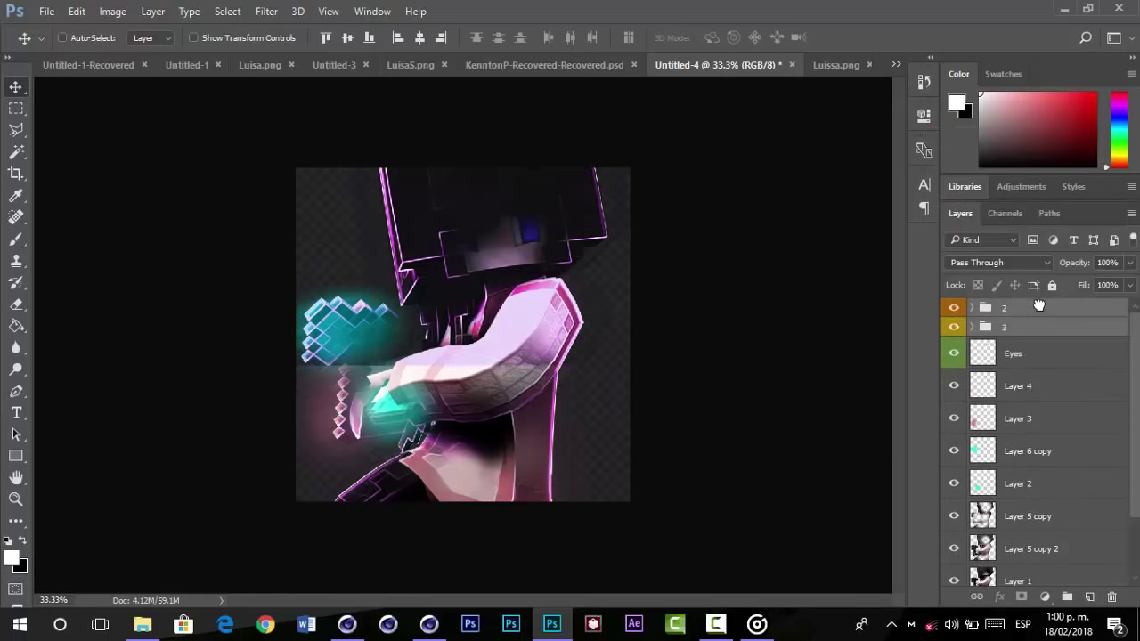
- Add a new layer above Eyes and paint a soft white spot on the character's chest with the 460 px brush
click(1050, 313)
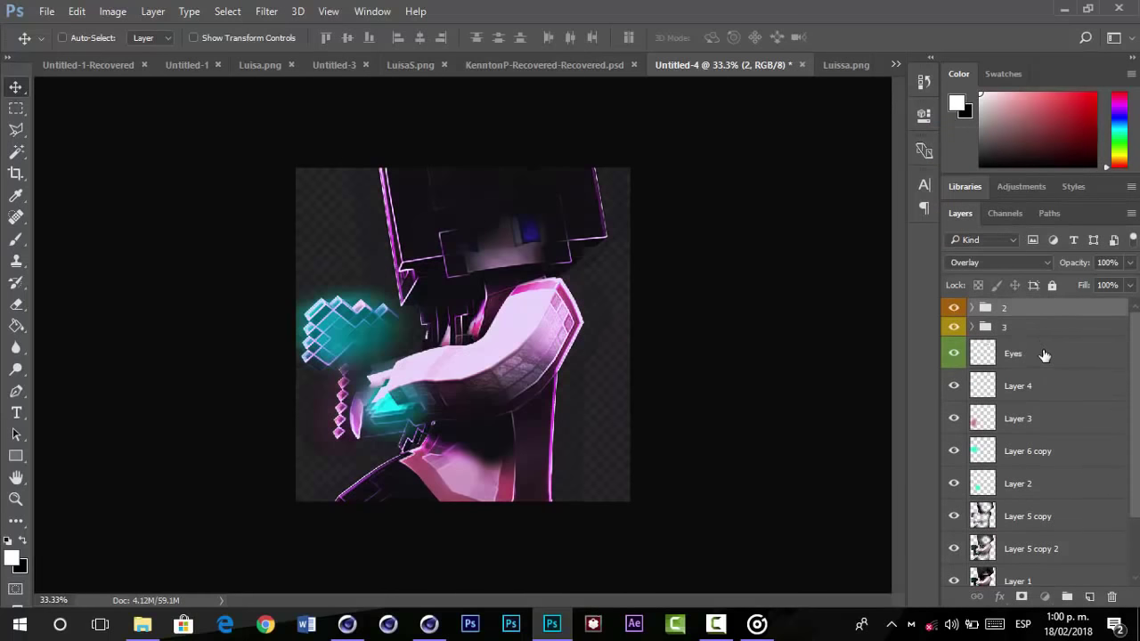
click(1043, 354)
click(1089, 596)
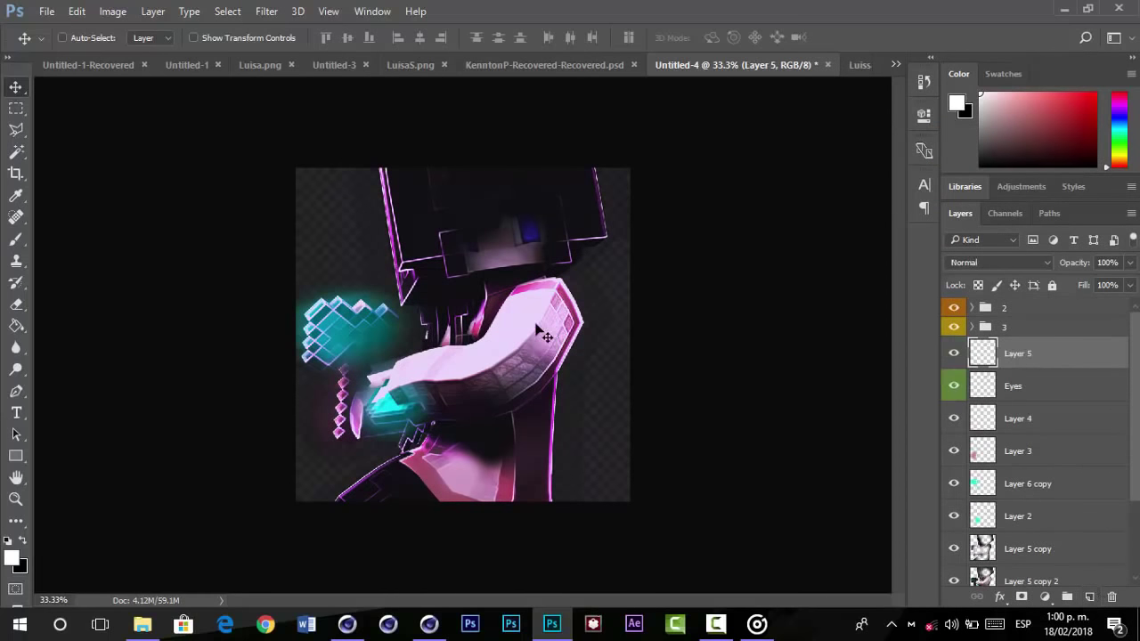
click(16, 239)
mouse_move(499, 303)
mouse_down()
mouse_move(445, 356)
mouse_move(516, 374)
mouse_up()
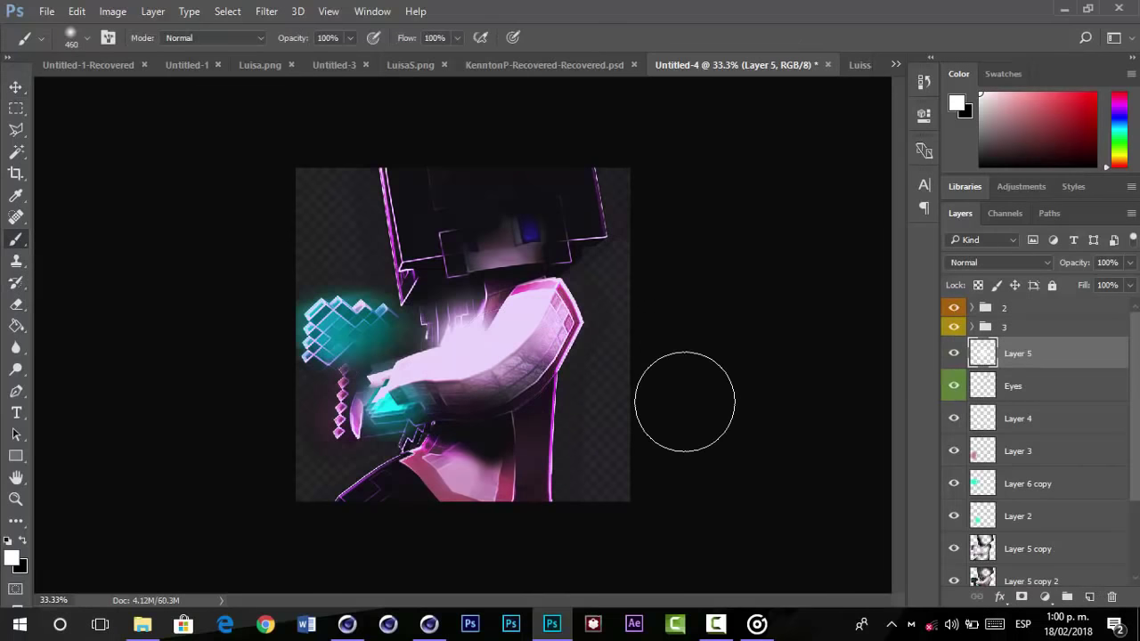
- Scale the white glow on Layer 5 to 189.80% and move it over the top of the character's head
key(ctrl+t)
drag(503, 294, 492, 102)
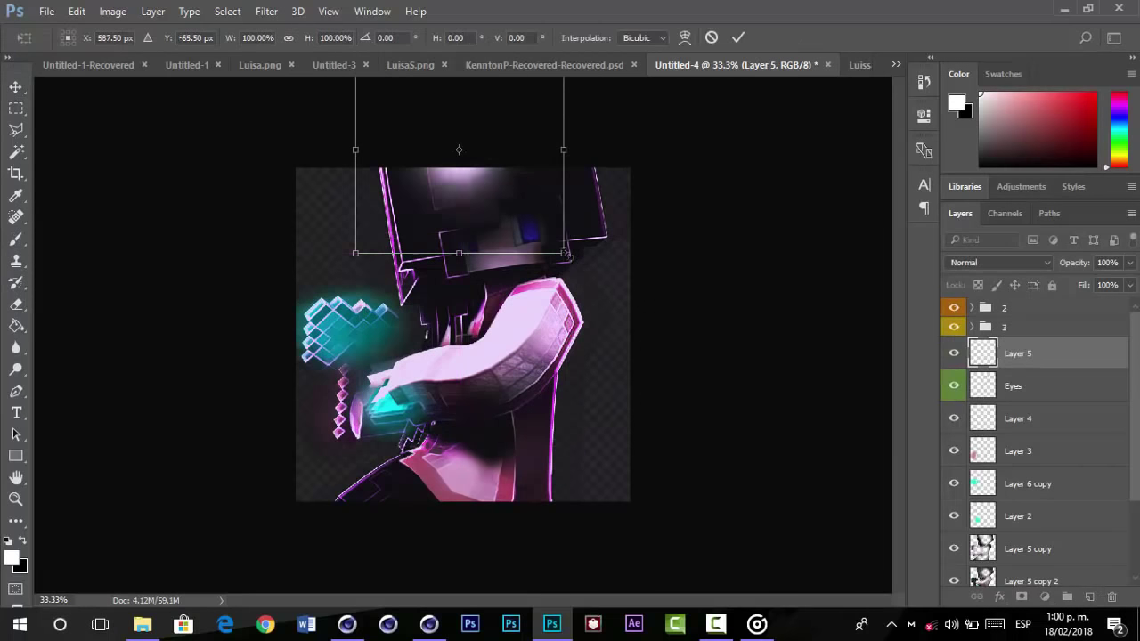
drag(566, 254, 664, 337)
mouse_move(588, 272)
mouse_down()
mouse_move(589, 257)
mouse_move(601, 257)
mouse_up()
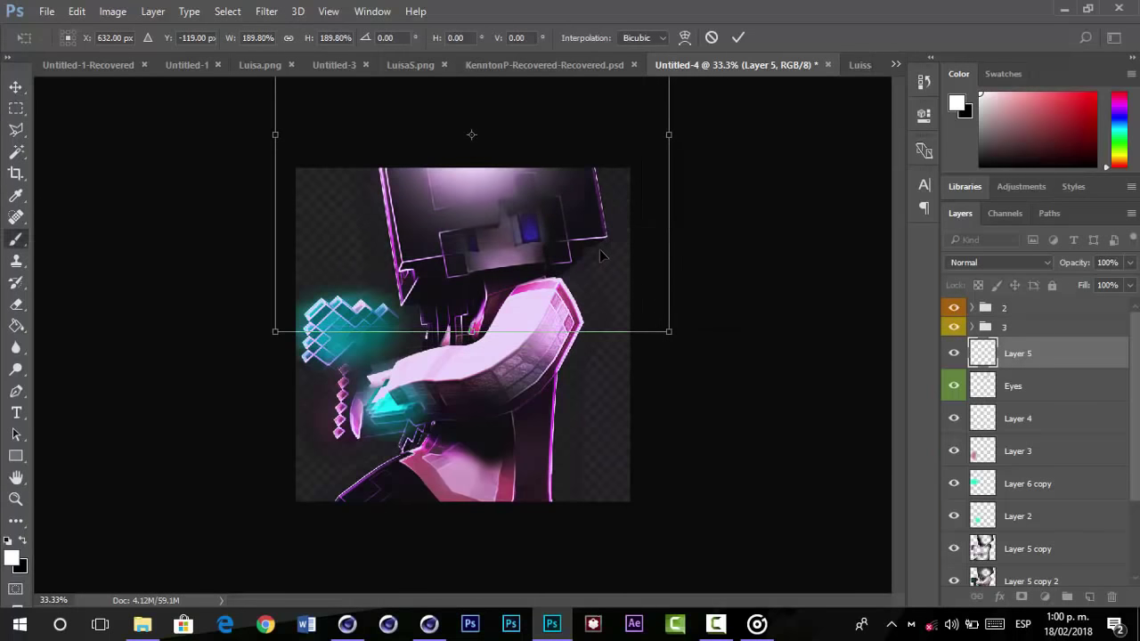
key(Return)
- Enlarge the white glow on Layer 5 again to 115.84% and shift it farther up beyond the canvas's upper edge
key(ctrl+minus)
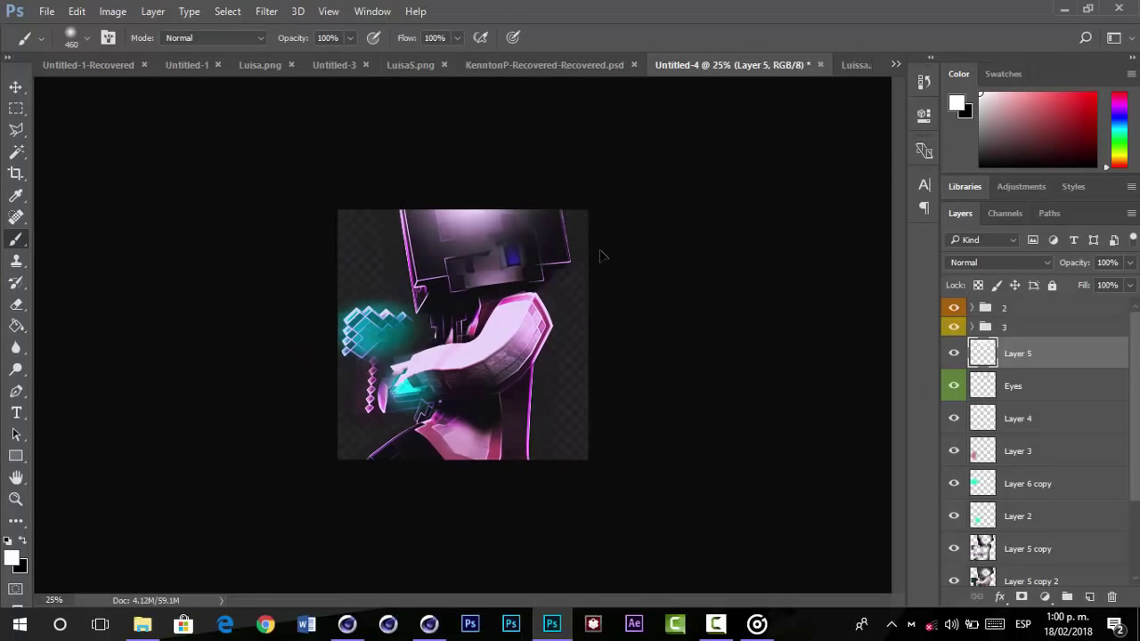
key(ctrl+minus)
key(ctrl+plus)
key(ctrl+t)
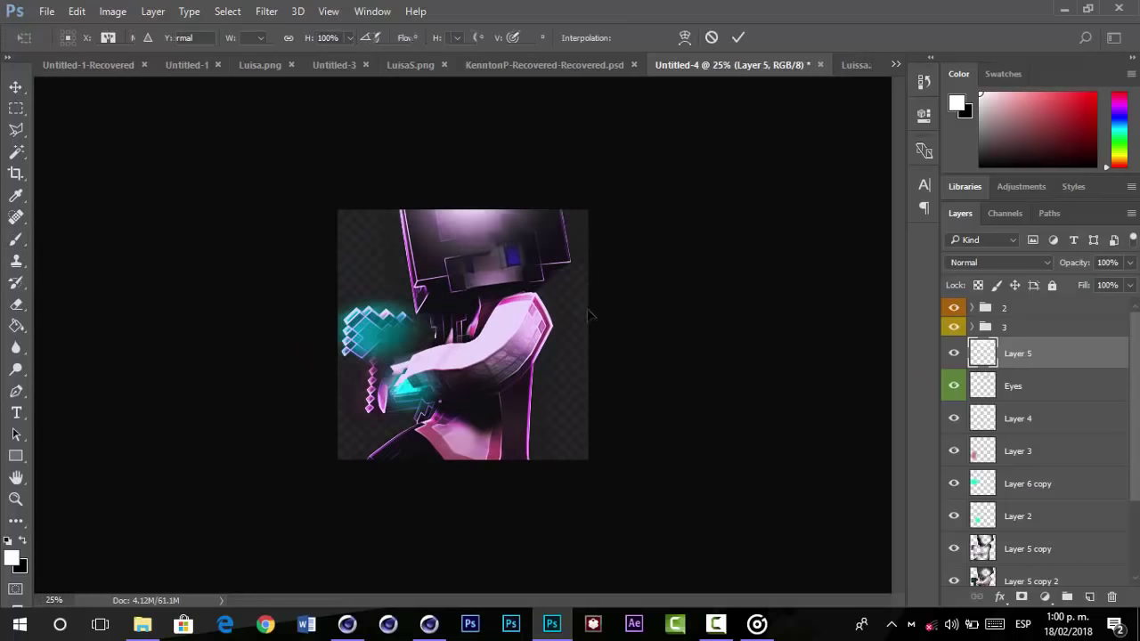
drag(644, 347, 645, 353)
drag(592, 316, 586, 295)
key(Return)
key(Return)
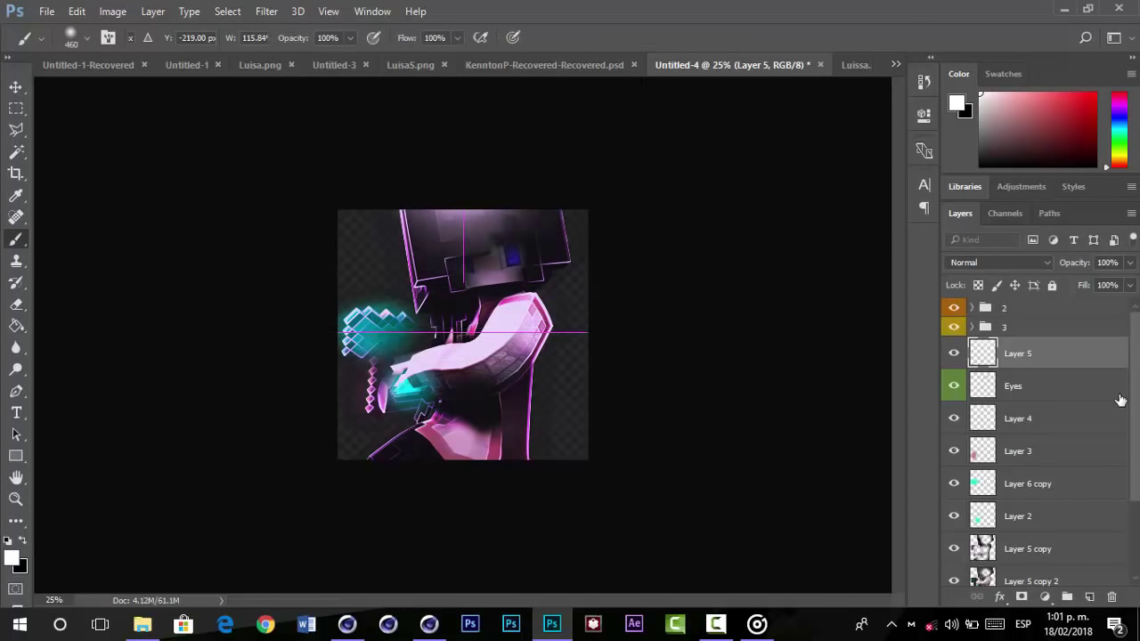
- Select Layer 5 copy 3 and keep its opacity at 100%
drag(1137, 401, 1138, 500)
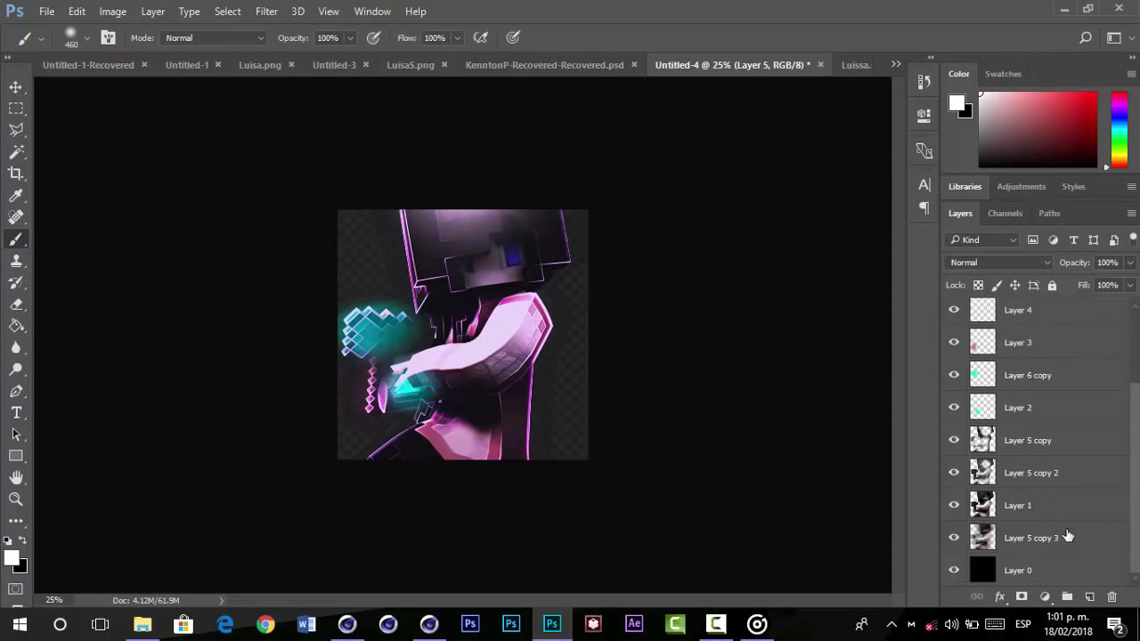
drag(1129, 263, 1134, 291)
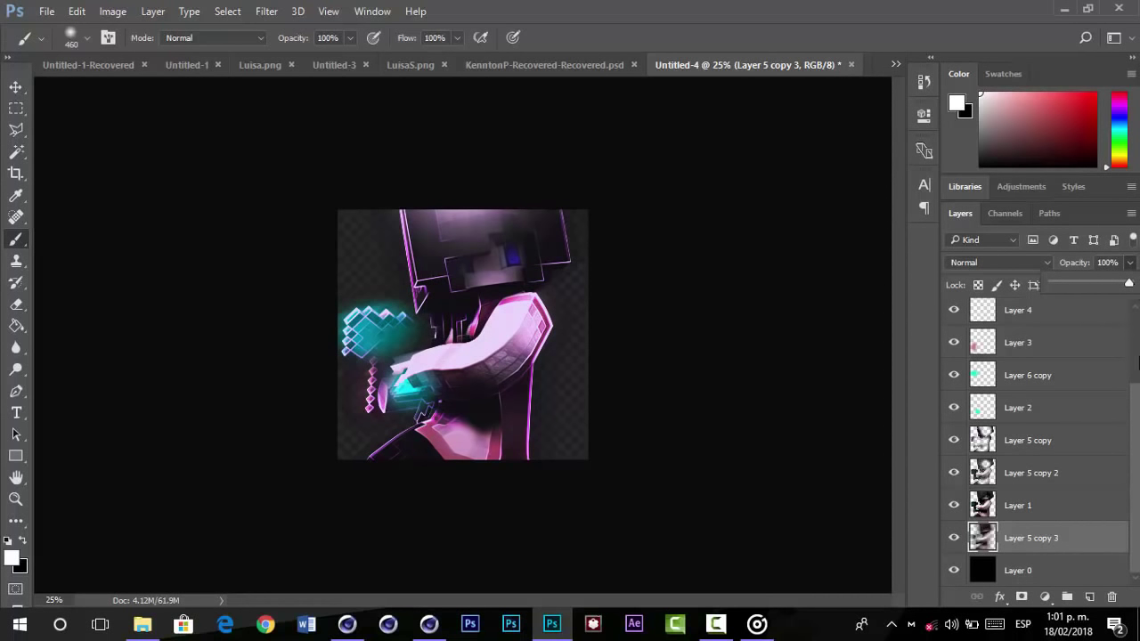
scroll(1139, 359, up, 3)
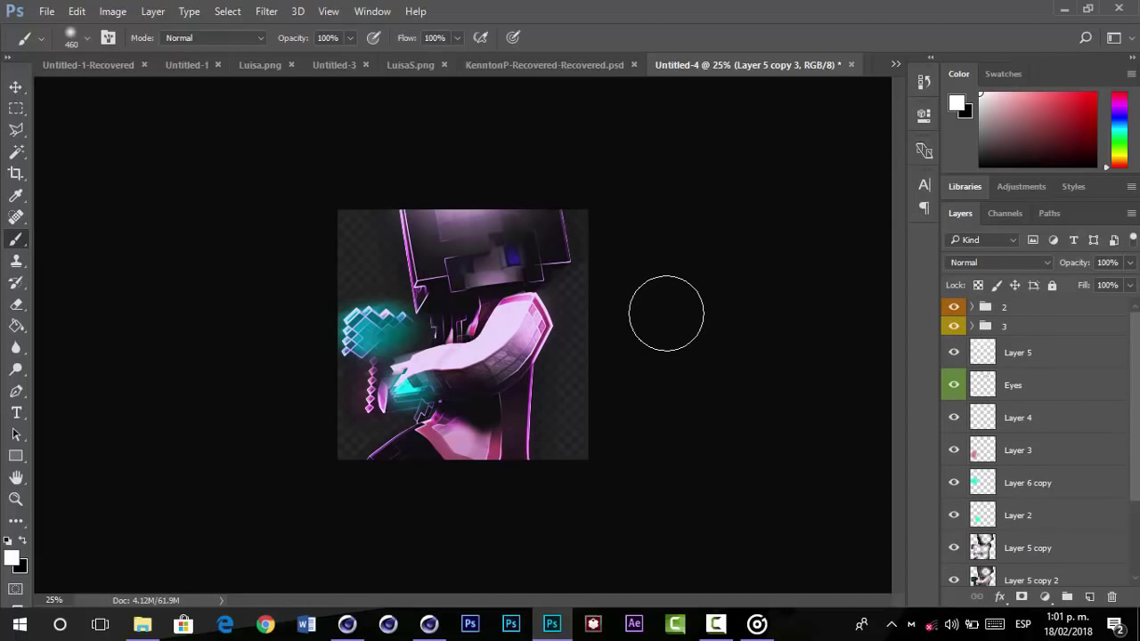
- Open the purple cloud image 4.png from the Musiaca (16) folder on the Desktop
key(ctrl+o)
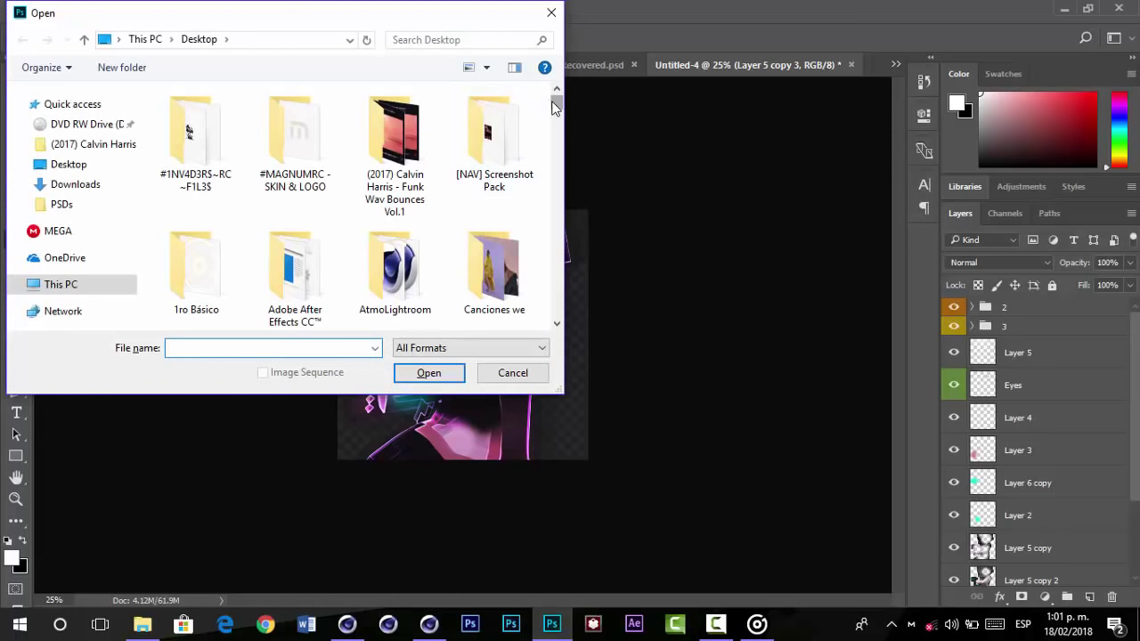
drag(557, 104, 560, 195)
mouse_move(559, 147)
mouse_down()
mouse_move(556, 196)
mouse_move(559, 145)
mouse_up()
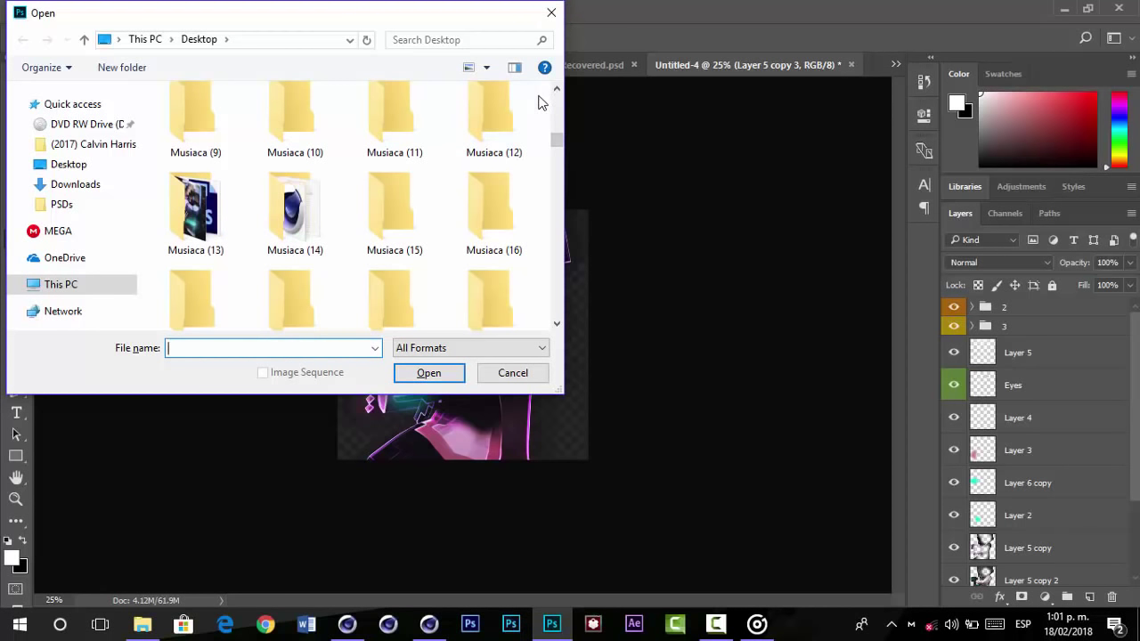
click(509, 218)
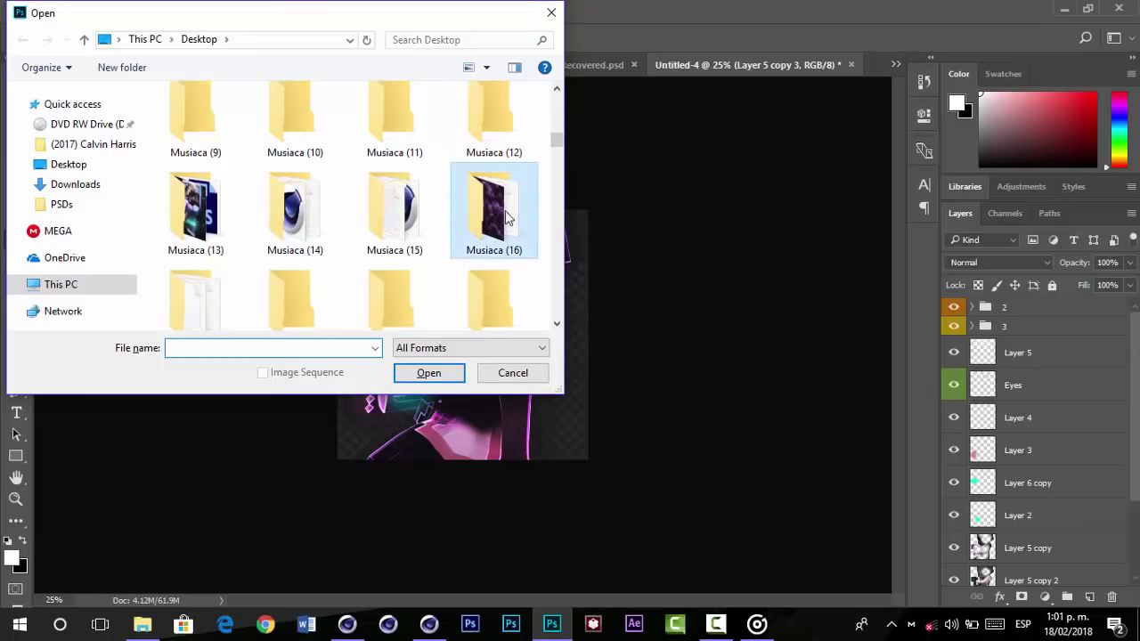
double_click(488, 134)
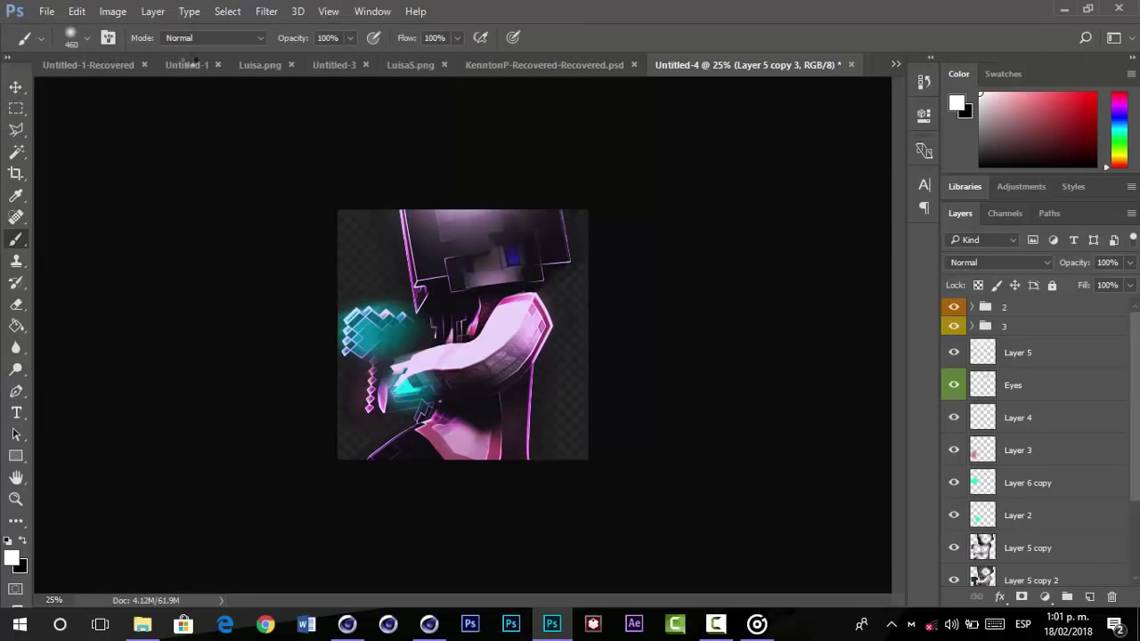
- Copy the purple cloud image from 4.png into Untitled-4 with the Move tool, placing it directly above Layer 5 copy 3
key(v)
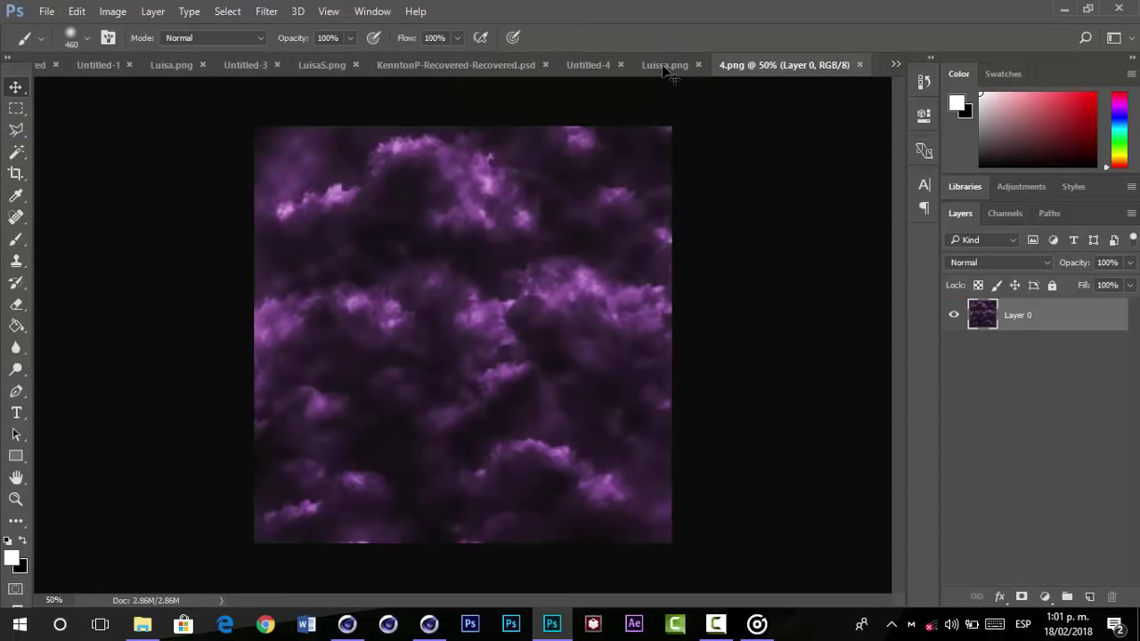
key(v)
key(ctrl+w)
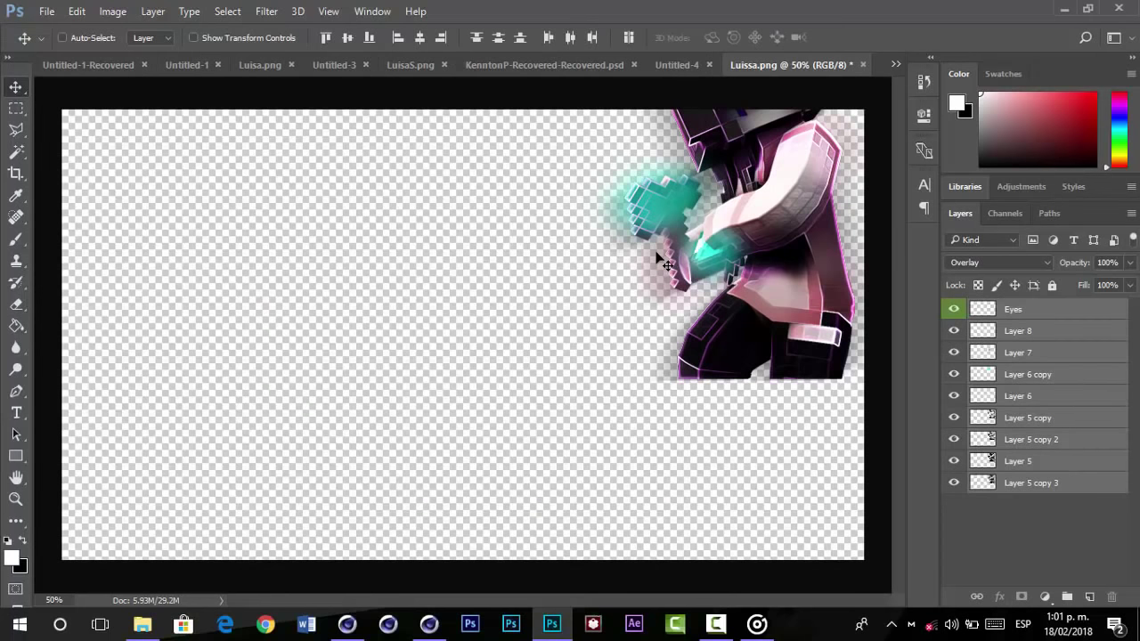
click(895, 62)
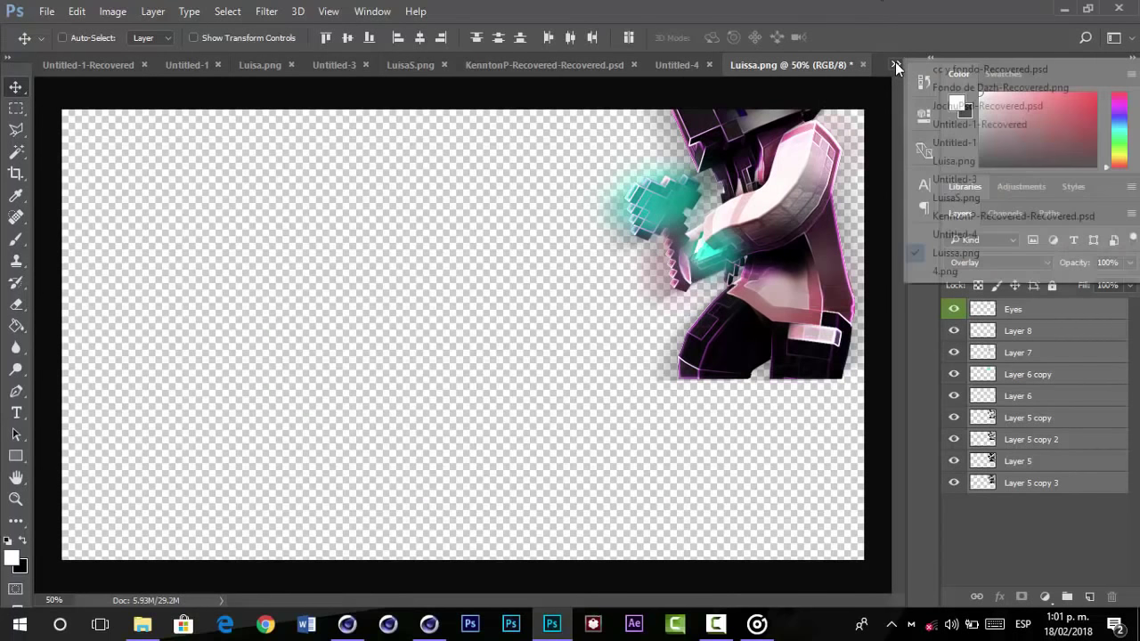
click(910, 269)
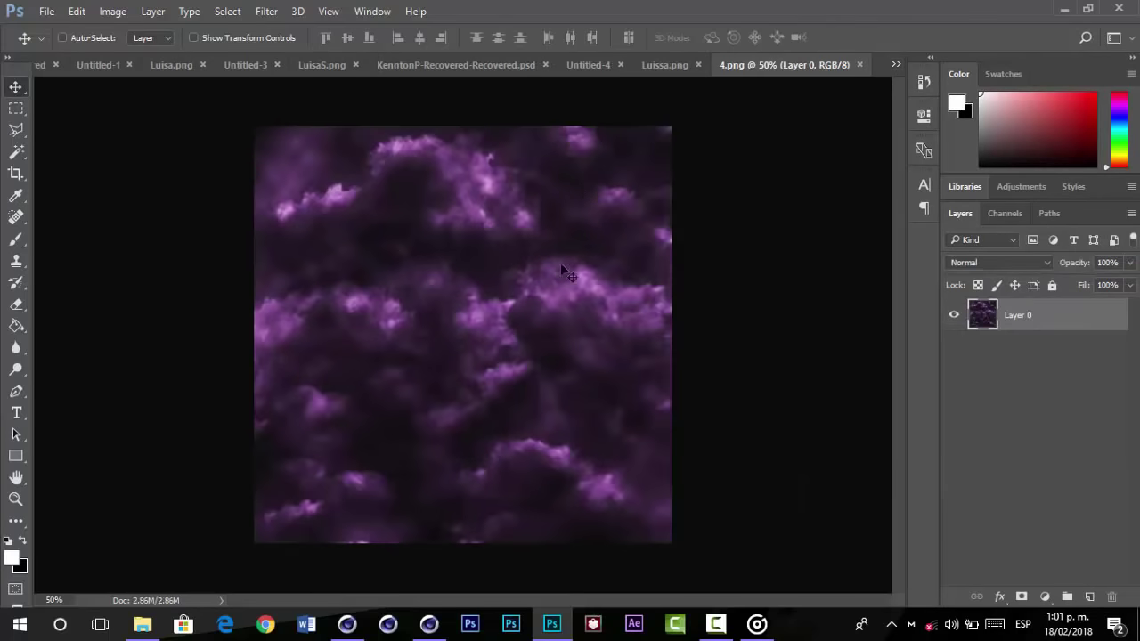
drag(560, 262, 532, 243)
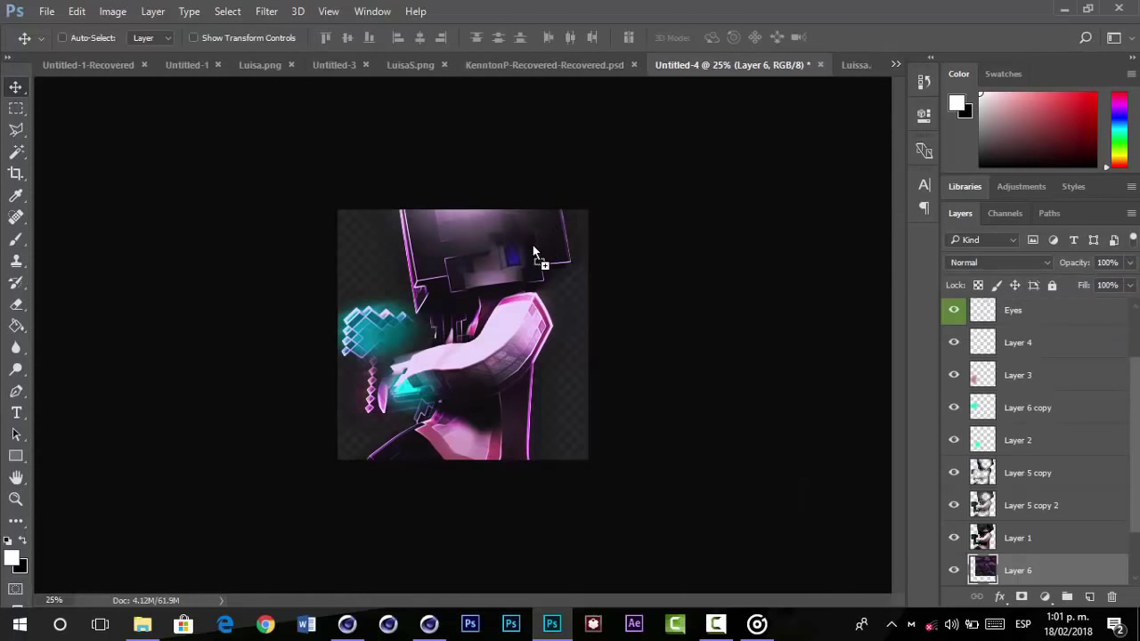
- Position the purple cloud layer behind the character, scale it to 133.80% and rotate it 2.51° so it covers the canvas
drag(542, 321, 493, 339)
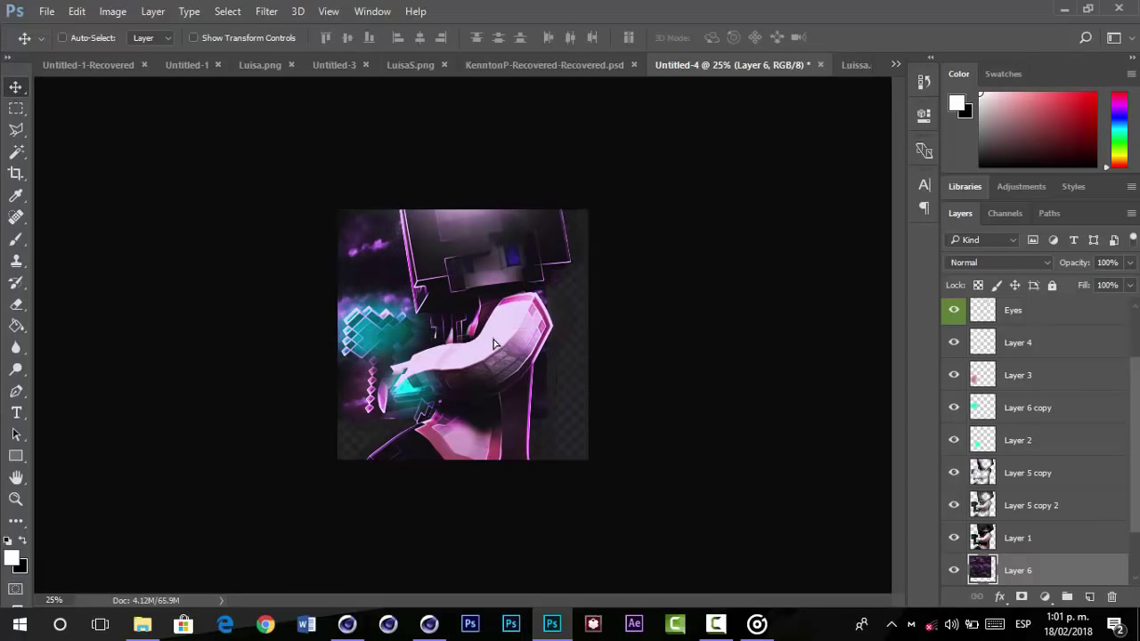
key(ctrl+t)
drag(574, 446, 590, 458)
mouse_move(597, 208)
mouse_down()
mouse_move(612, 195)
mouse_move(602, 196)
mouse_up()
drag(664, 243, 664, 243)
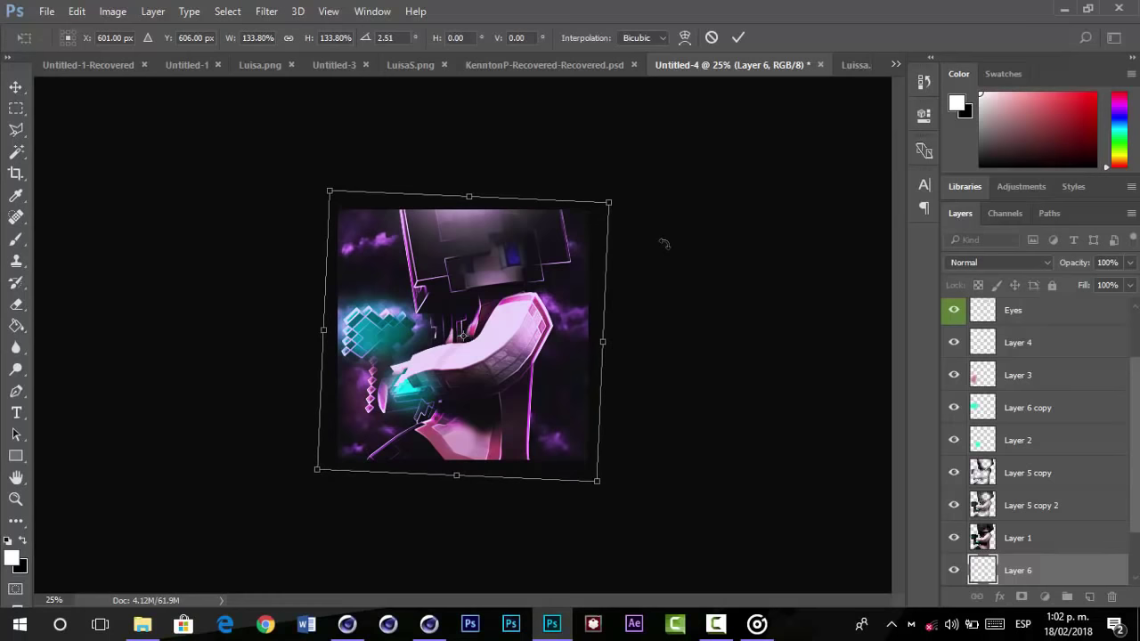
key(Return)
- Colorize the cloud layer with Hue/Saturation, using hue 329, saturation 25 and lightness 0
key(ctrl+u)
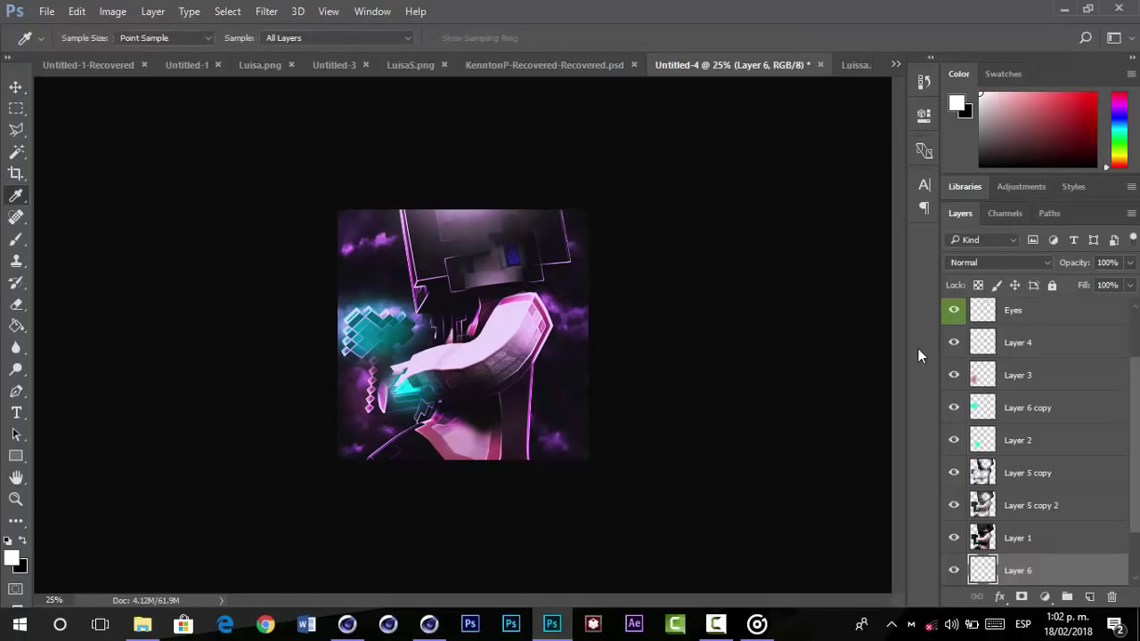
click(902, 331)
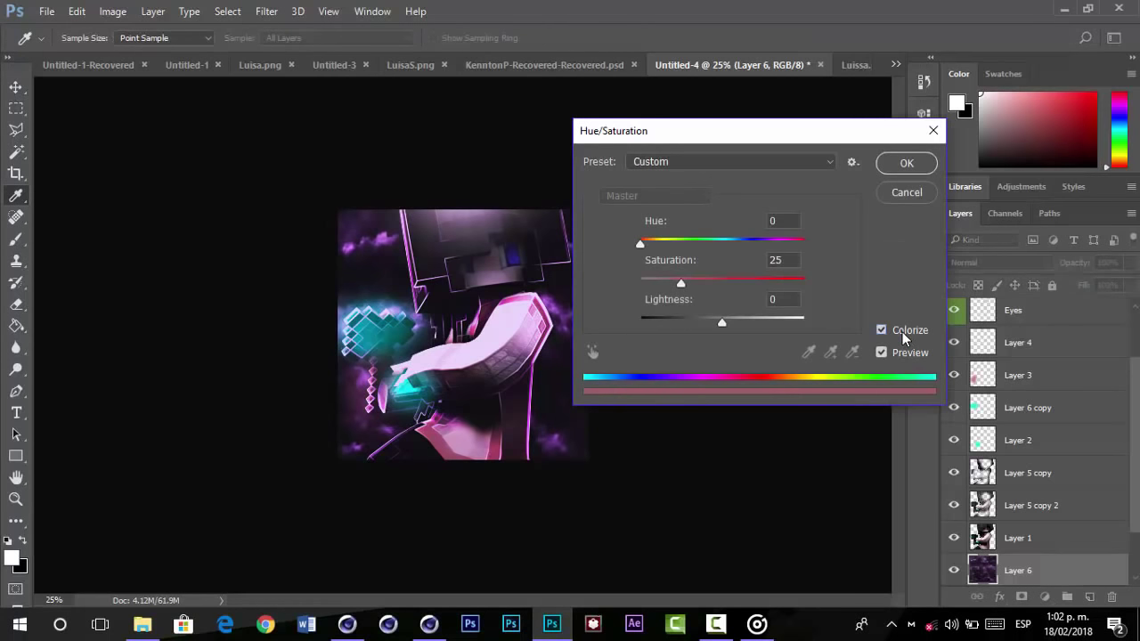
drag(715, 235, 771, 248)
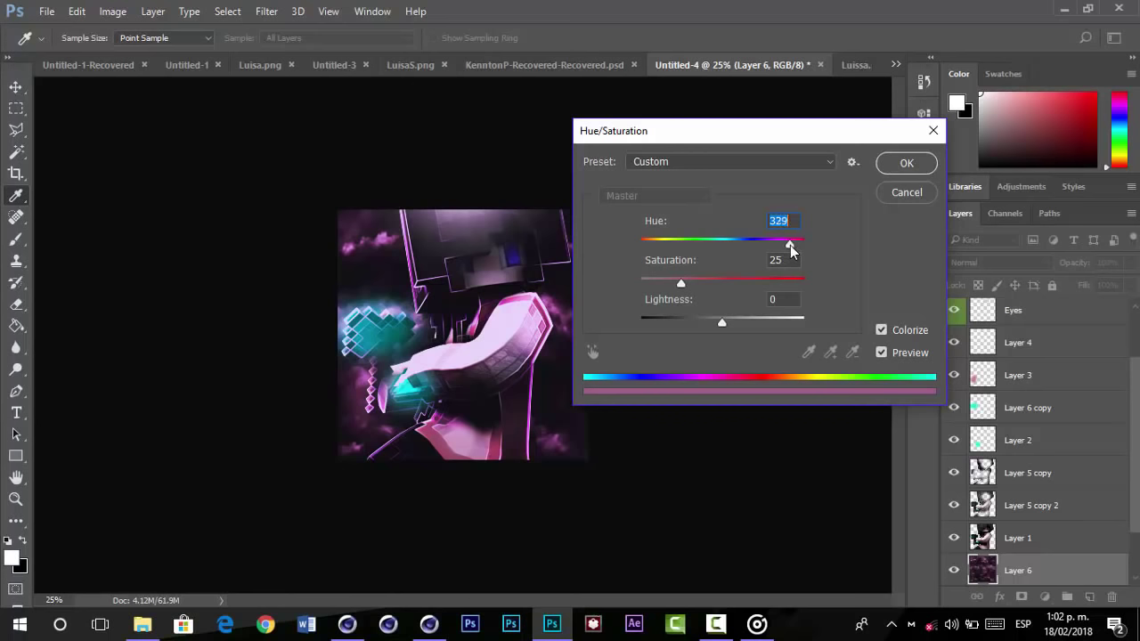
key(Return)
key(v)
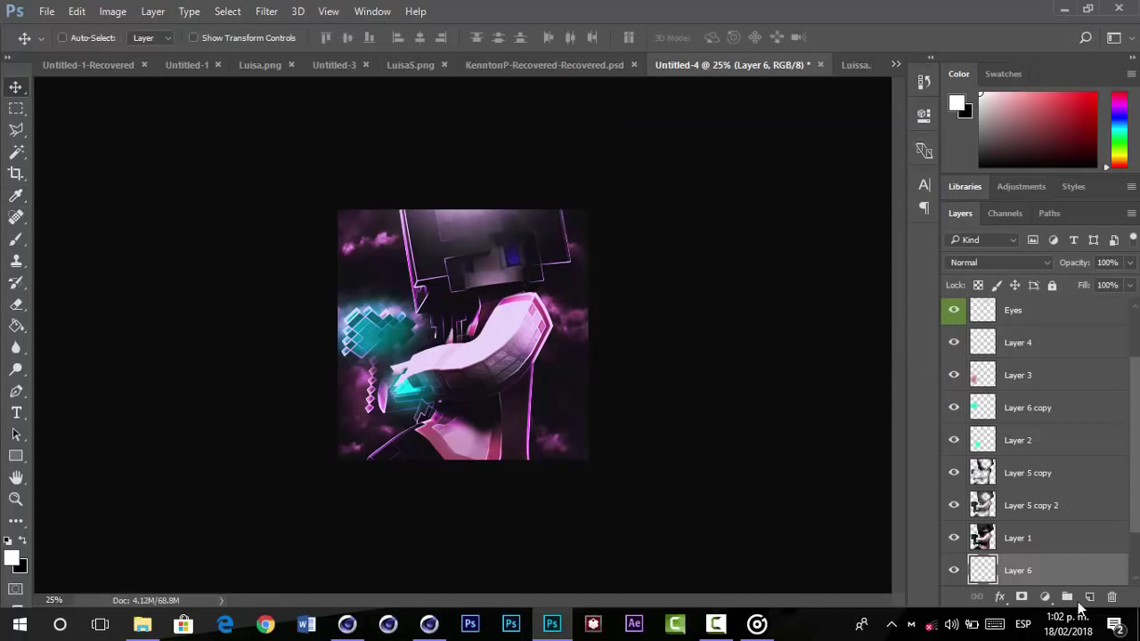
- Add a new layer above the clouds and fill a full-width strip along the canvas's upper edge with black
click(1090, 597)
click(16, 107)
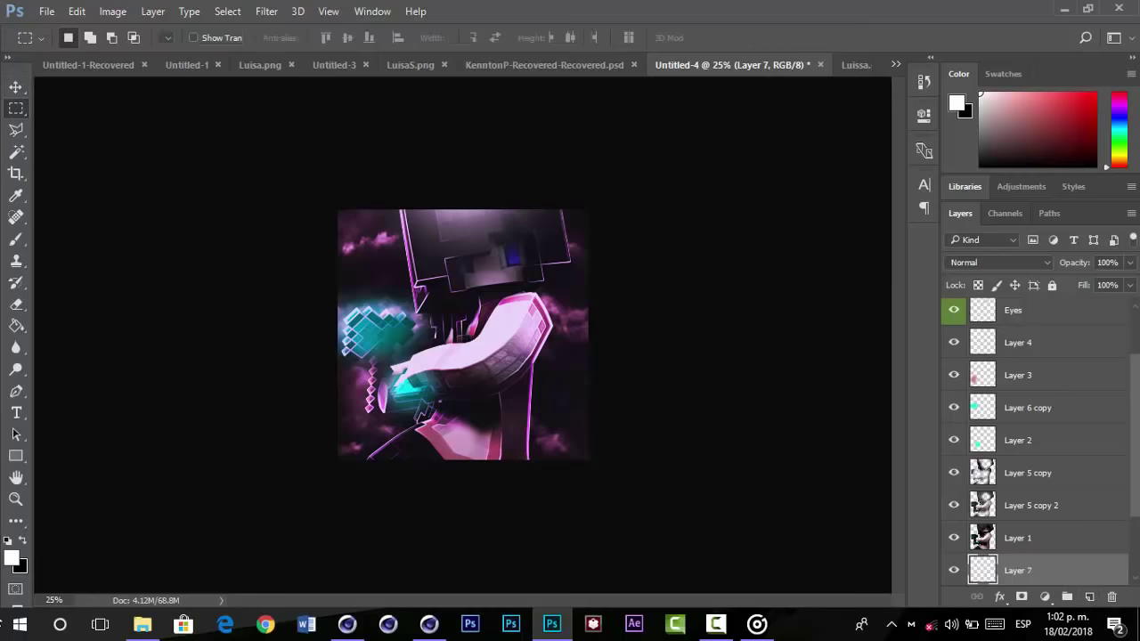
click(23, 543)
drag(335, 153, 633, 232)
key(ctrl+d)
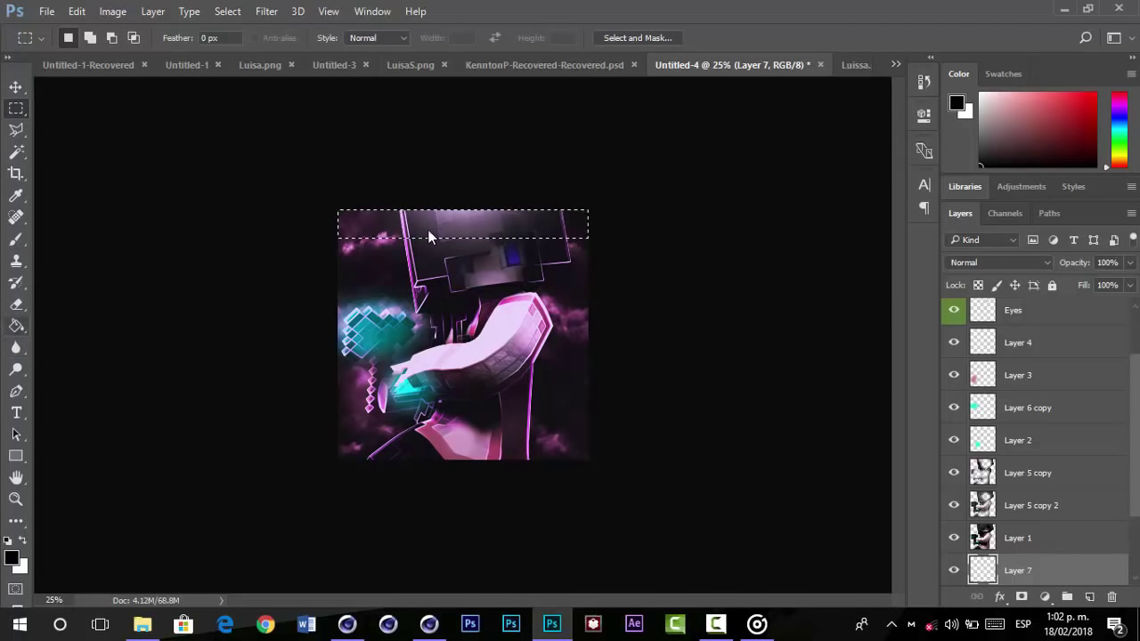
key(g)
click(440, 237)
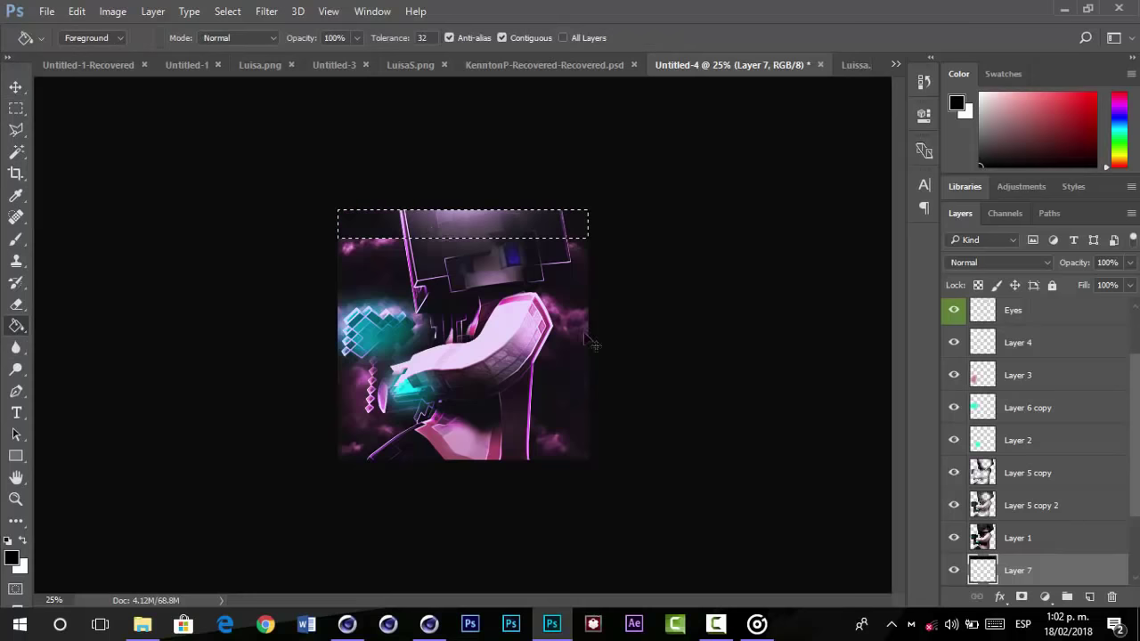
key(ctrl+d)
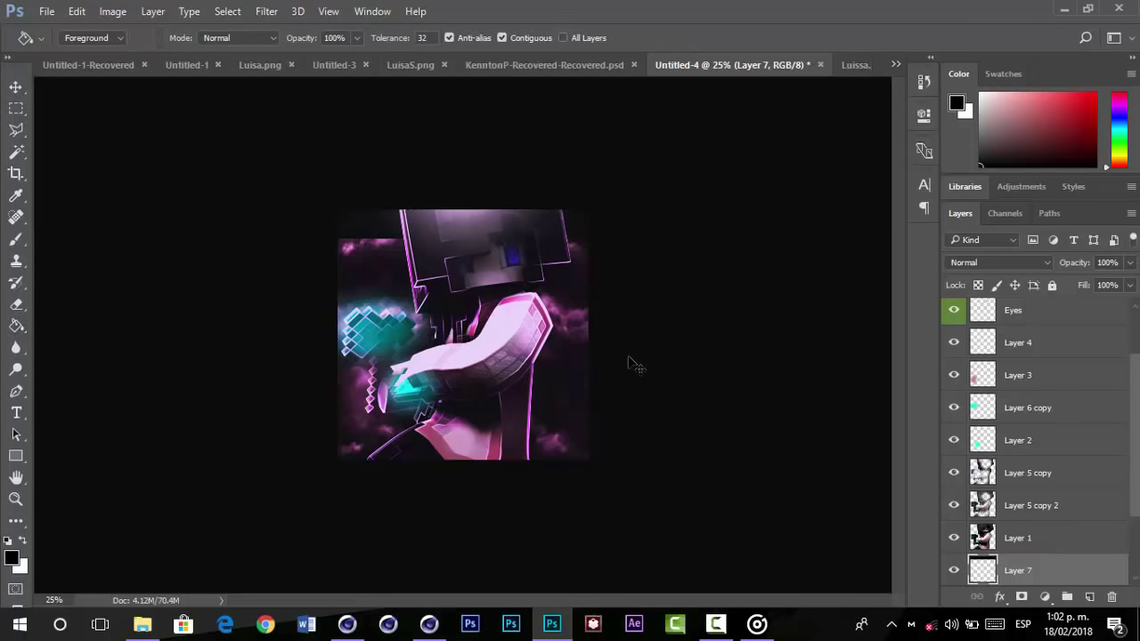
- Scale the black strip to about 125.7% and rotate it -2.86° across the upper edge of the canvas
key(ctrl+t)
mouse_move(589, 211)
mouse_down()
mouse_move(621, 206)
mouse_move(590, 222)
mouse_up()
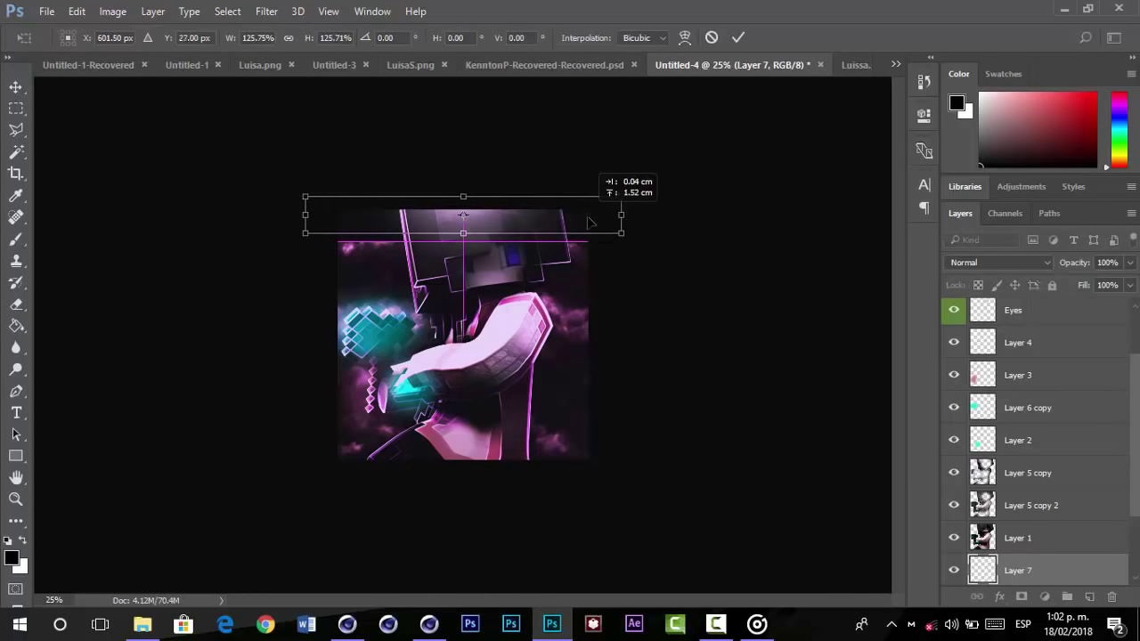
drag(698, 229, 696, 218)
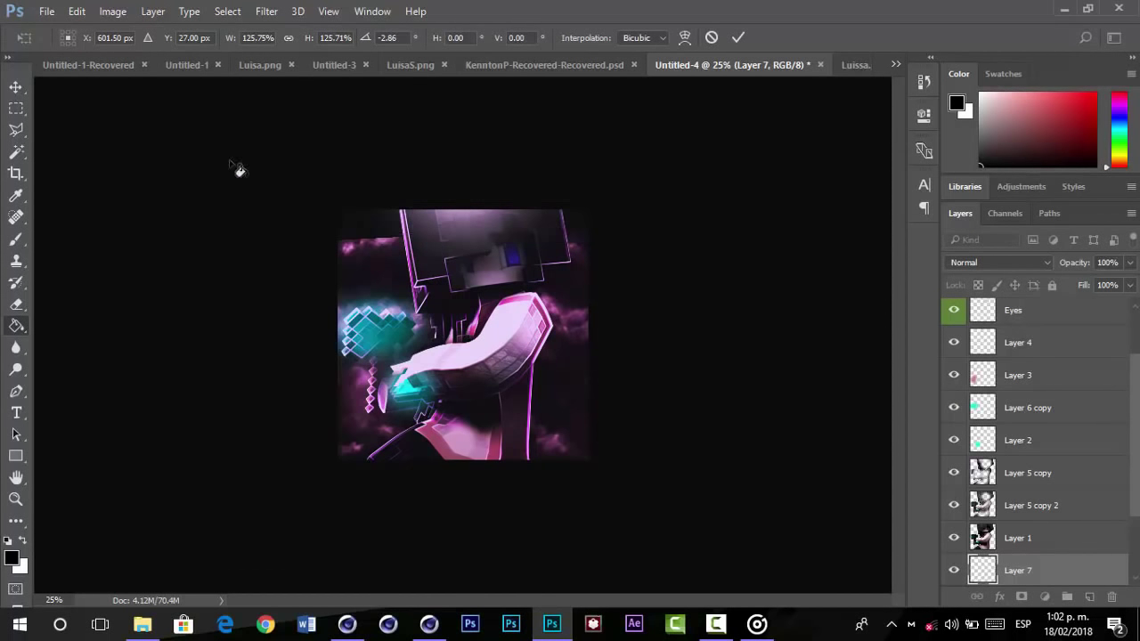
key(Return)
- Duplicate the black strip of Layer 7 and place the copy along the lower edge of the canvas
key(v)
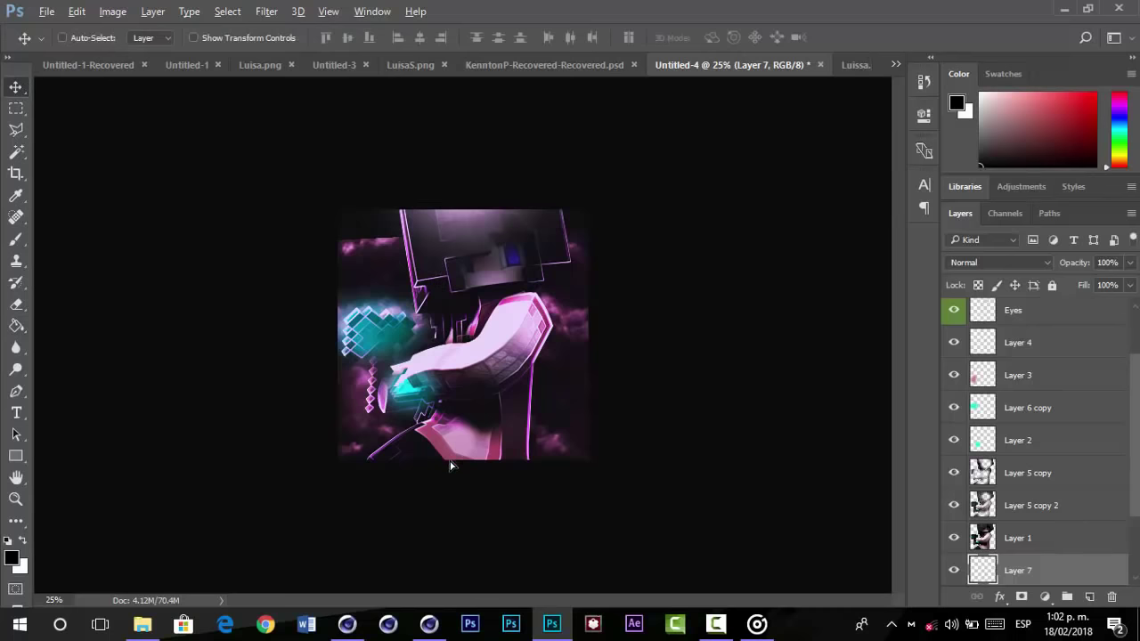
drag(448, 465, 453, 480)
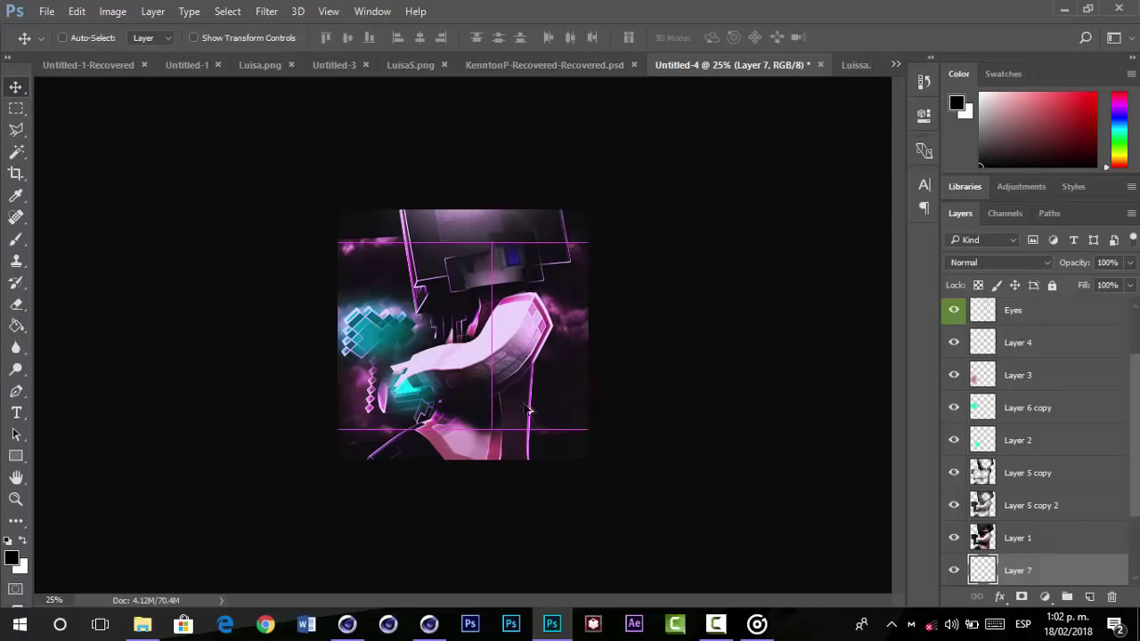
key(ctrl+j)
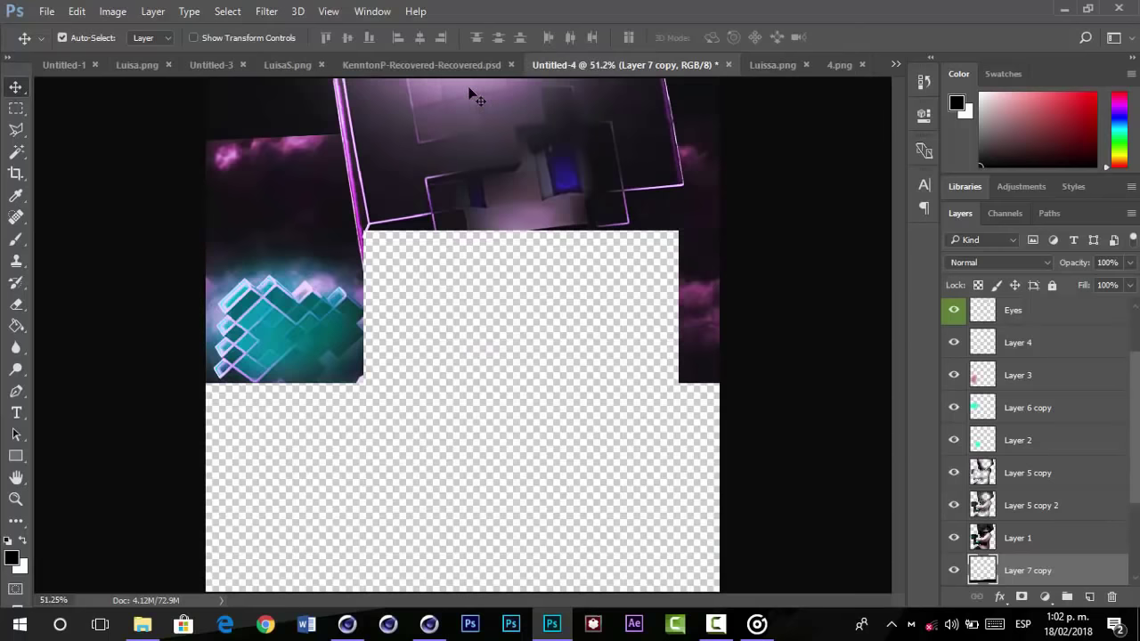
- Copy mouth layer 1 from the Mouths group of KenntonP-Recovered-Recovered.psd into Untitled-4
click(437, 66)
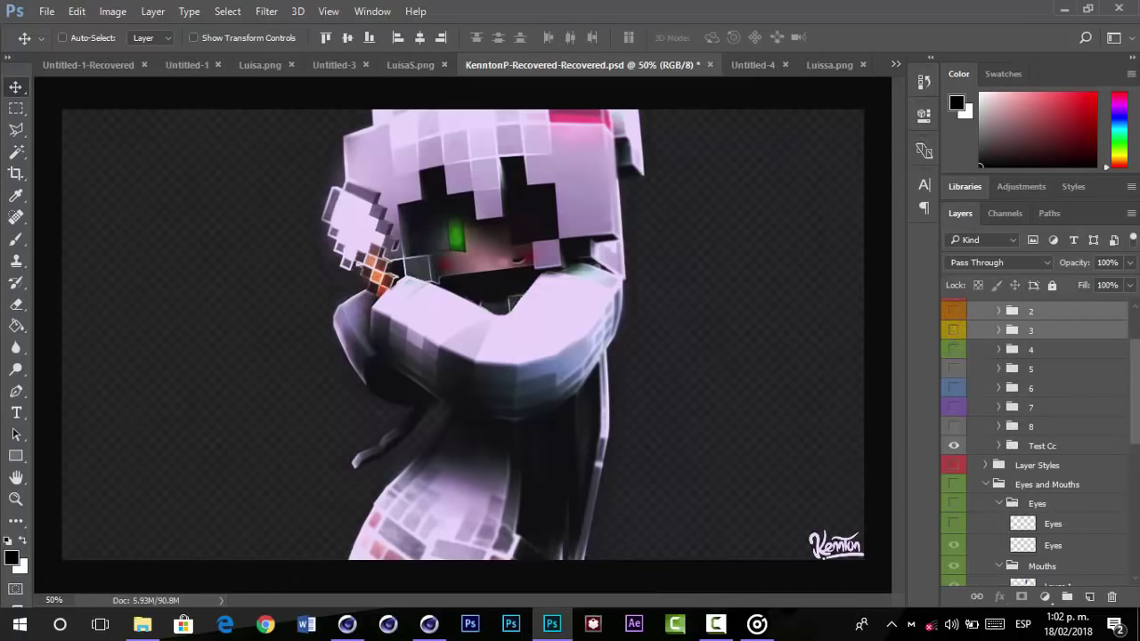
scroll(1132, 460, down, 5)
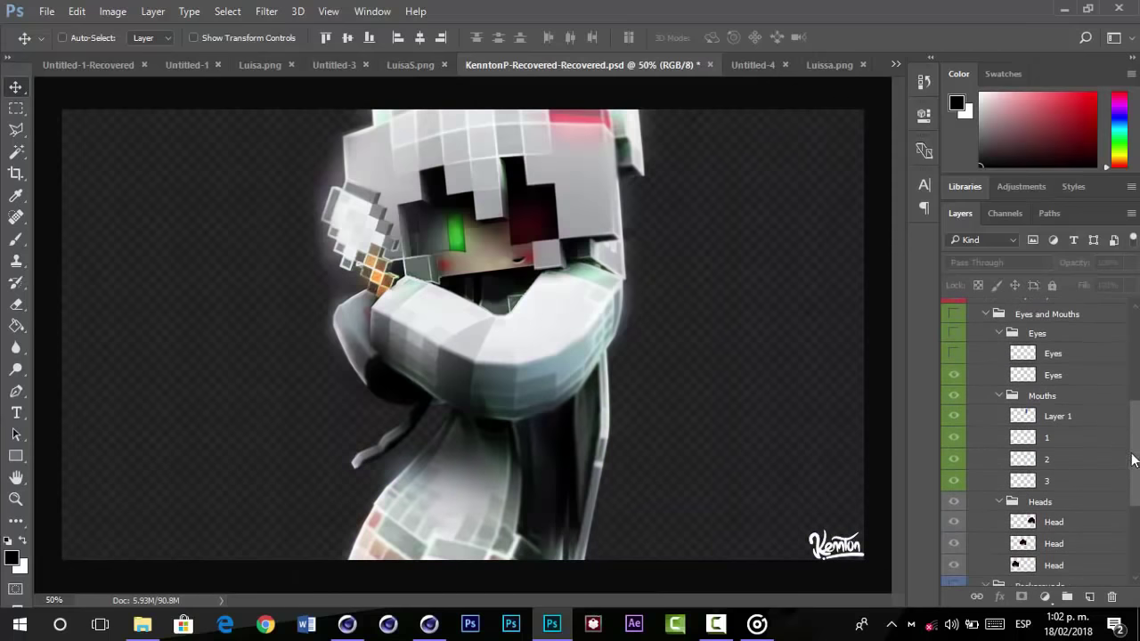
scroll(1124, 462, down, 1)
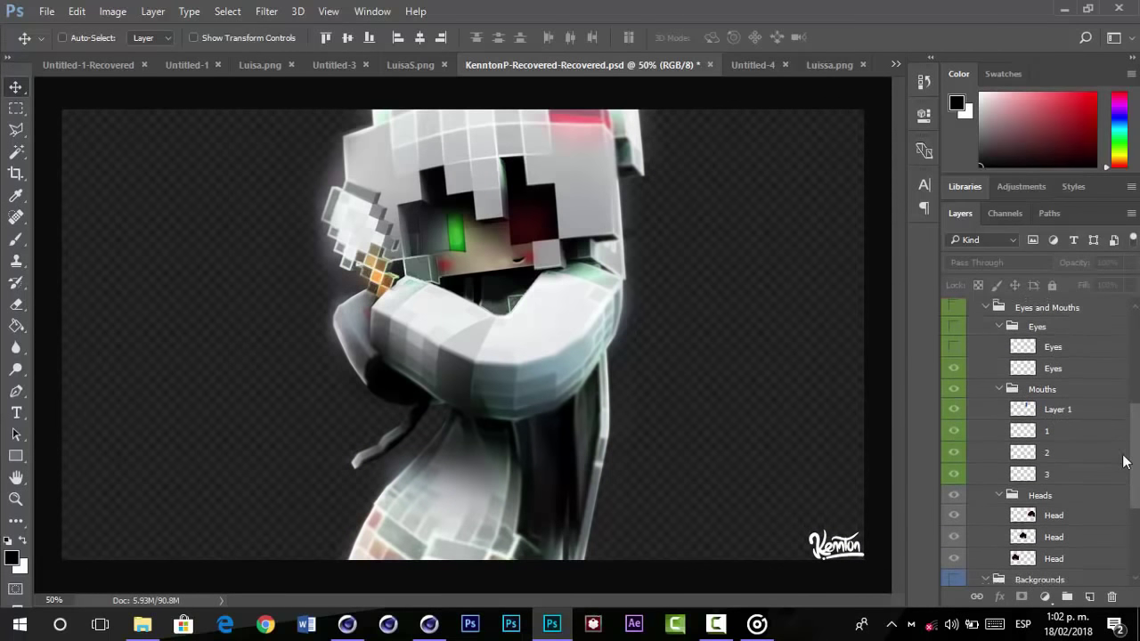
scroll(1124, 457, up, 1)
drag(1067, 451, 541, 334)
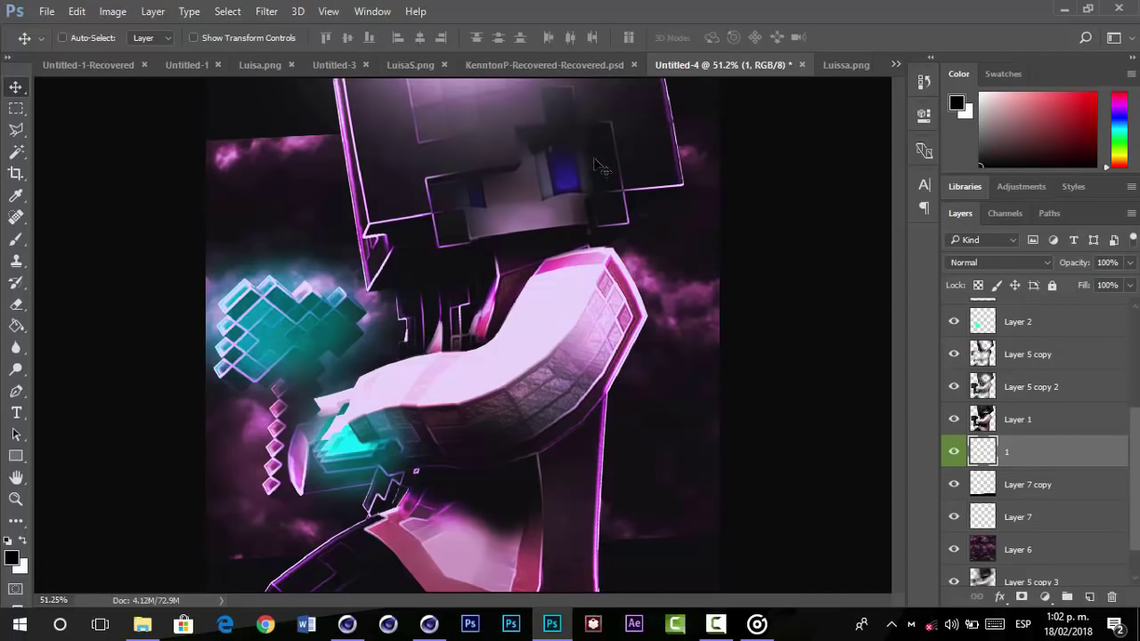
- Move mouth layer 1 directly above Layer 3 and place the mouth on the lower face below the larger blue eye
key(ctrl+minus)
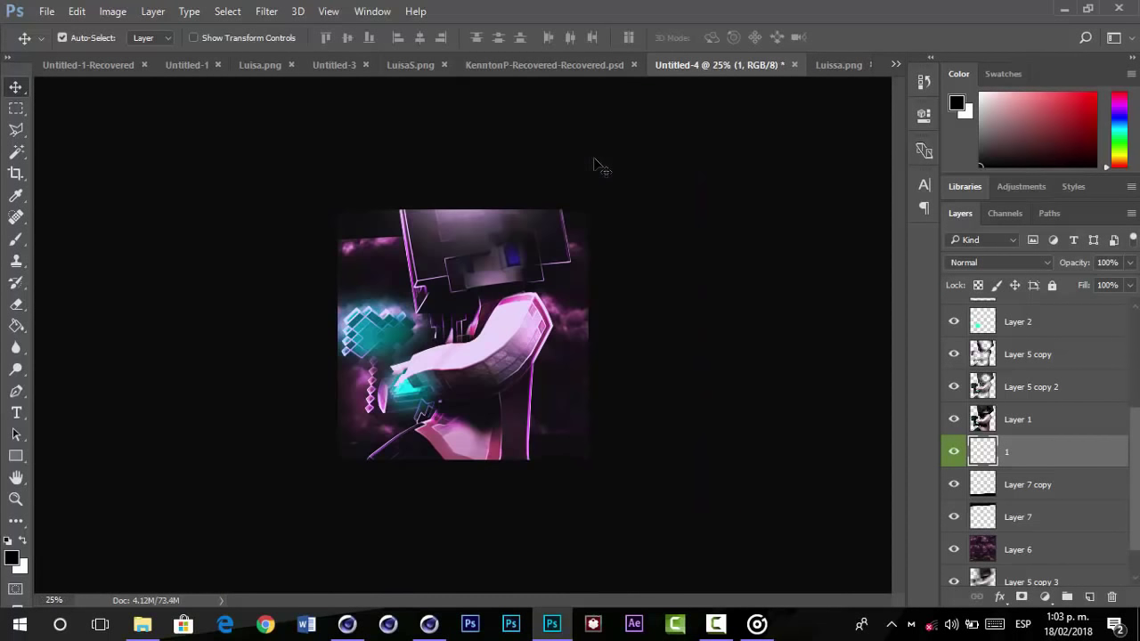
key(ctrl+t)
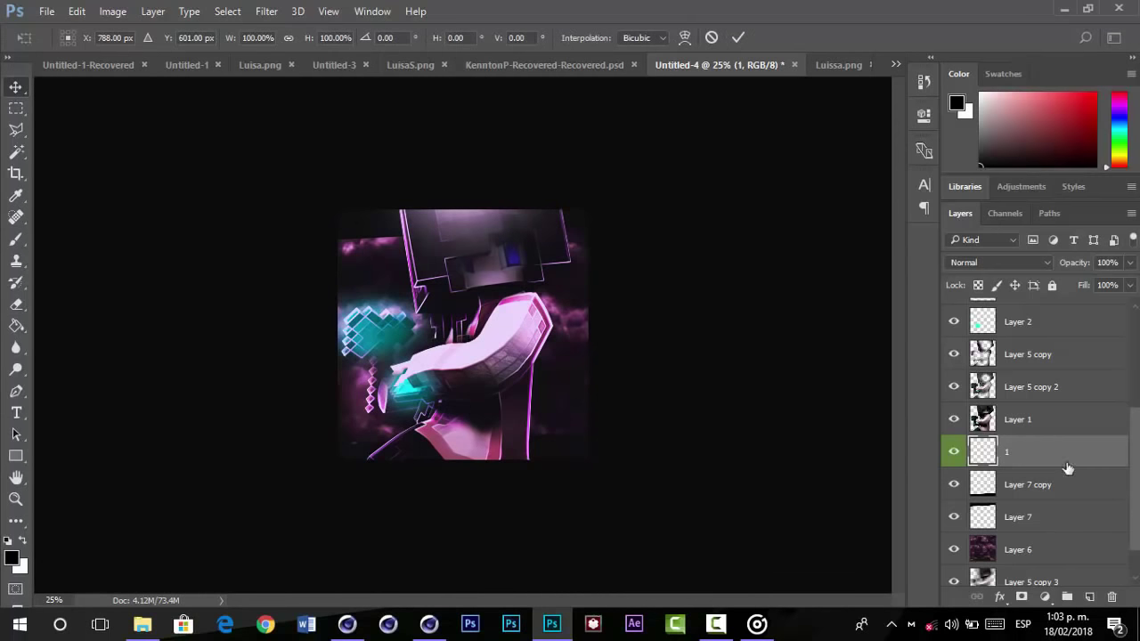
drag(1067, 464, 1046, 346)
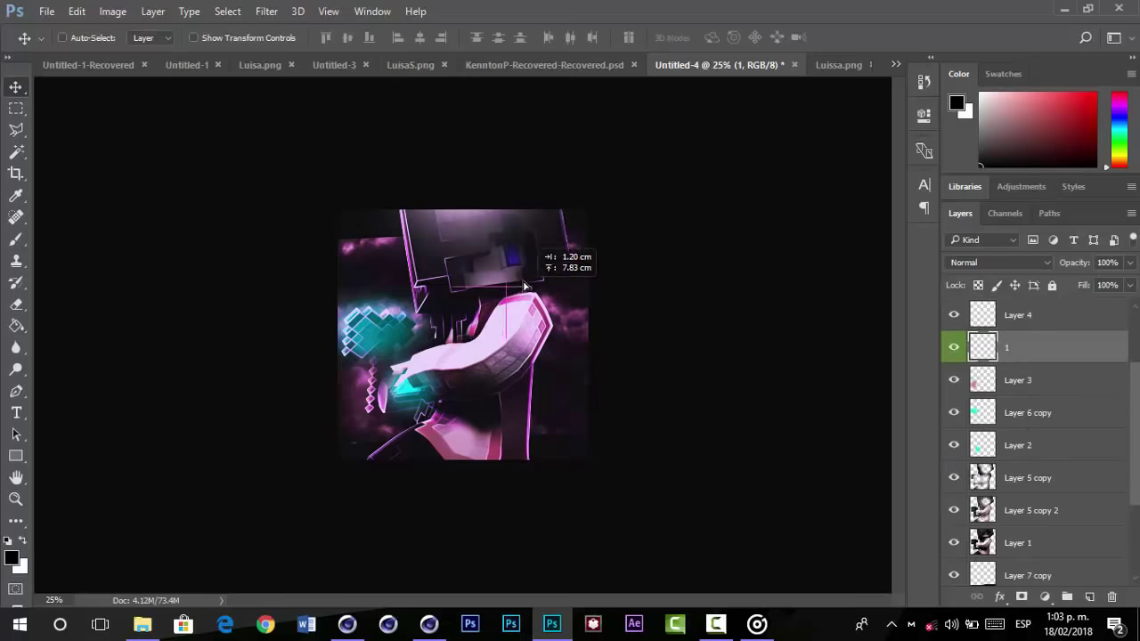
drag(526, 285, 528, 282)
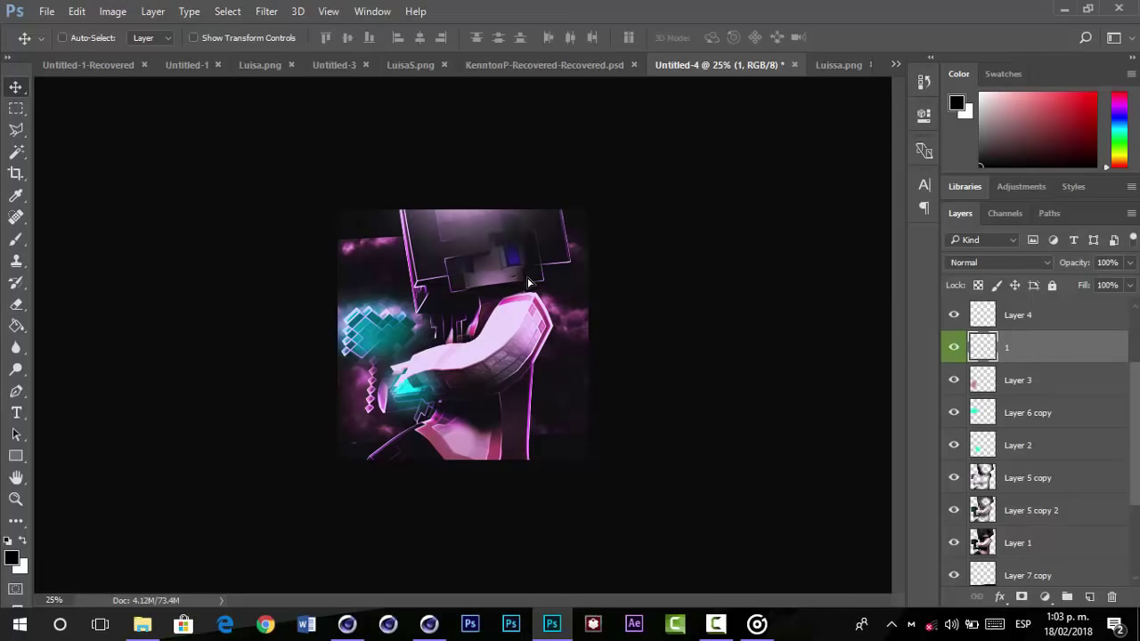
key(ctrl+minus)
key(ctrl+plus)
- Add a new layer above Layer 5 and choose a saturated magenta foreground color for the Brush tool
scroll(1056, 338, up, 2)
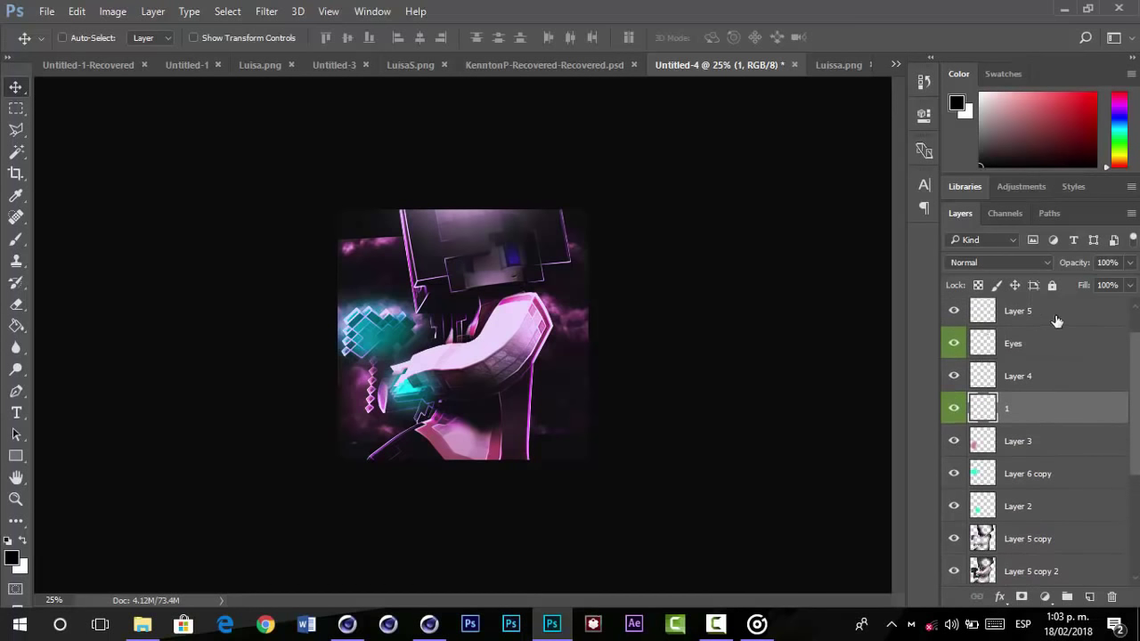
scroll(1134, 352, up, 2)
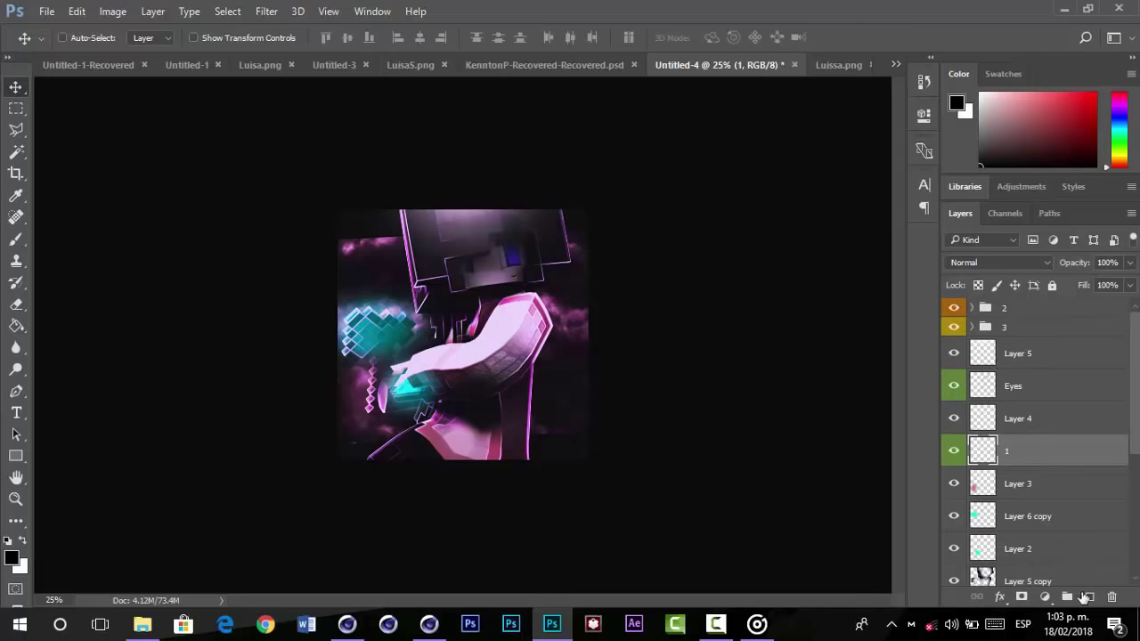
key(alt+bracketright)
key(alt+bracketright)
key(alt+bracketright)
key(ctrl+shift+alt+n)
key(z)
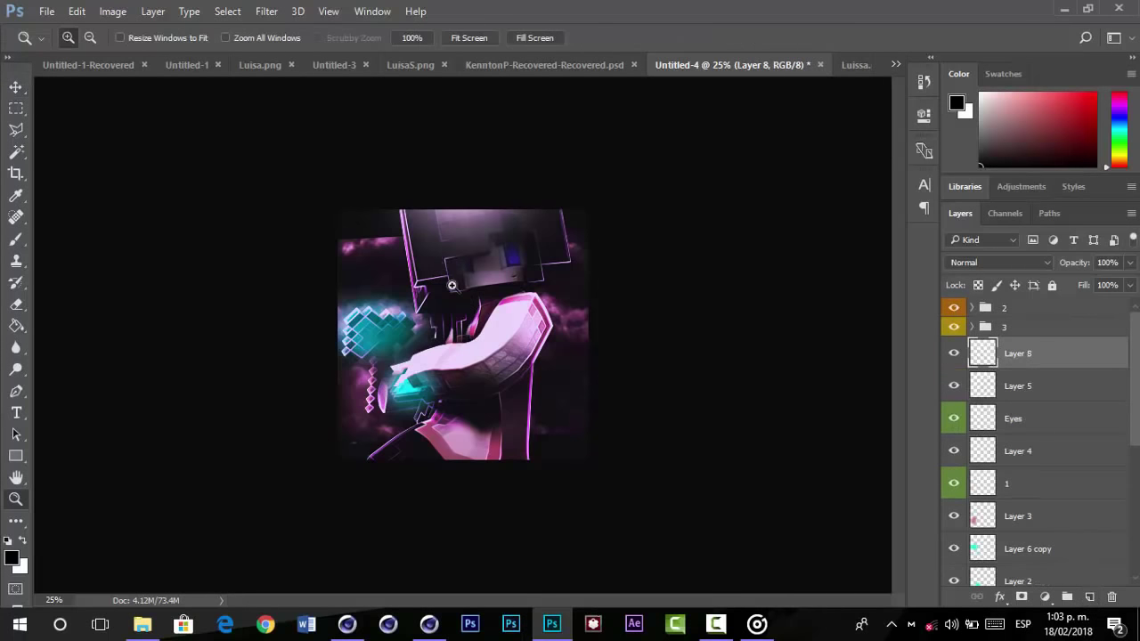
drag(424, 253, 542, 301)
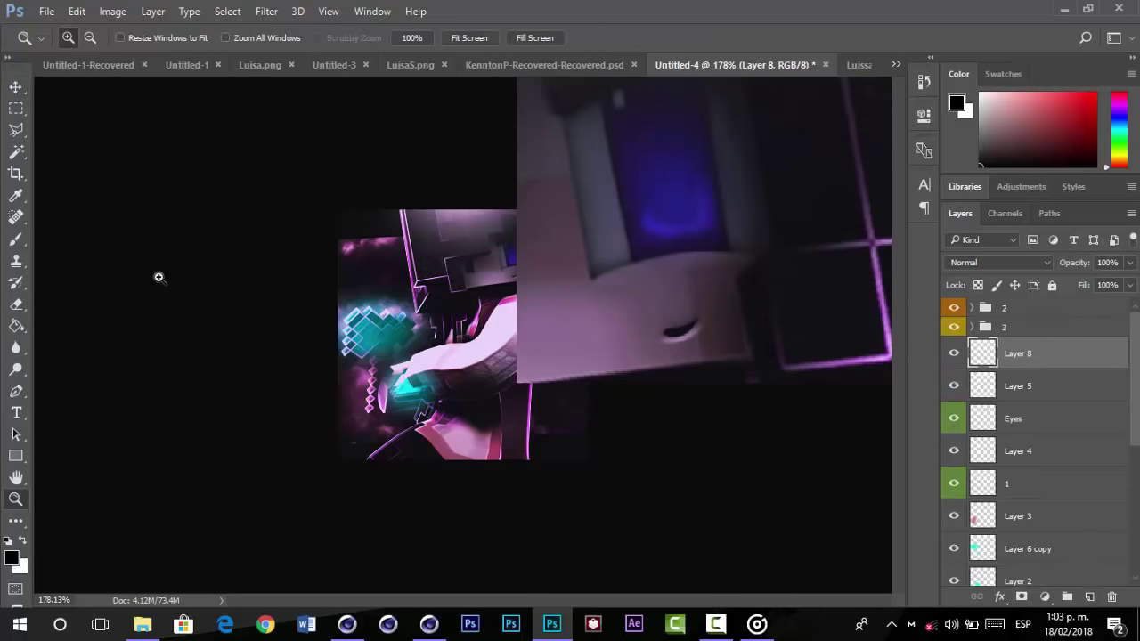
click(19, 241)
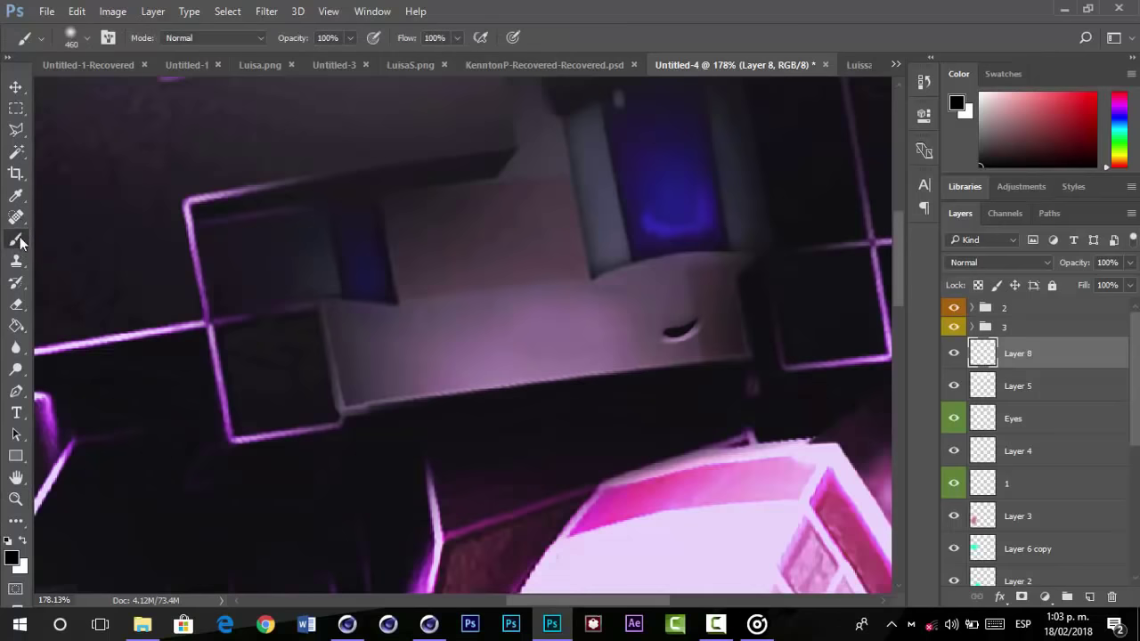
click(1118, 102)
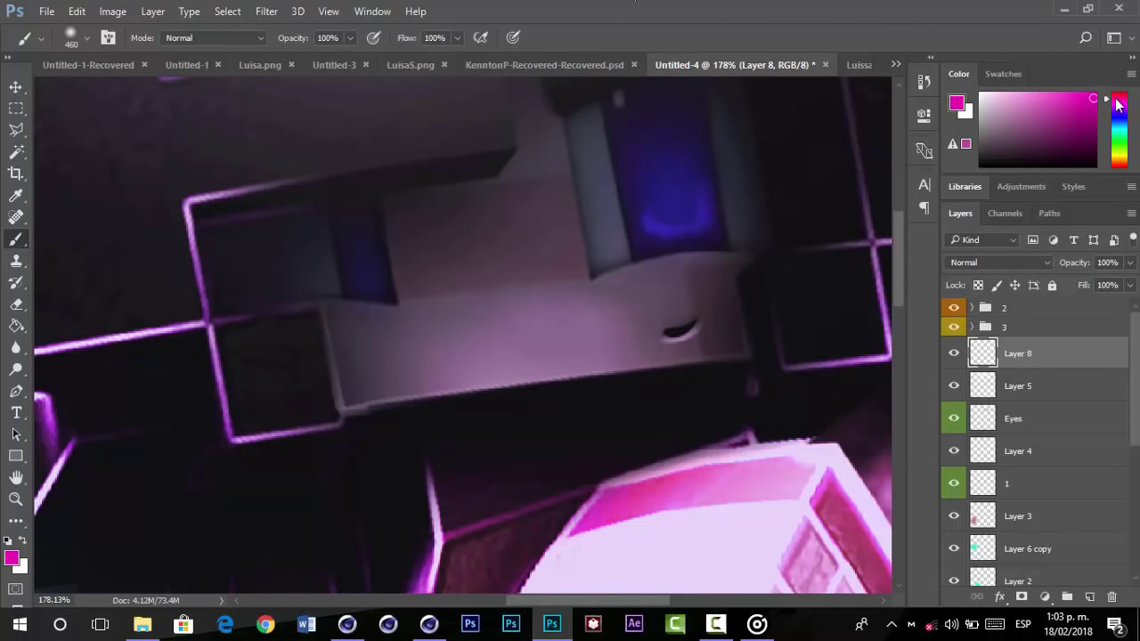
mouse_move(581, 344)
mouse_down()
mouse_move(321, 360)
mouse_move(346, 353)
mouse_up()
click(344, 351)
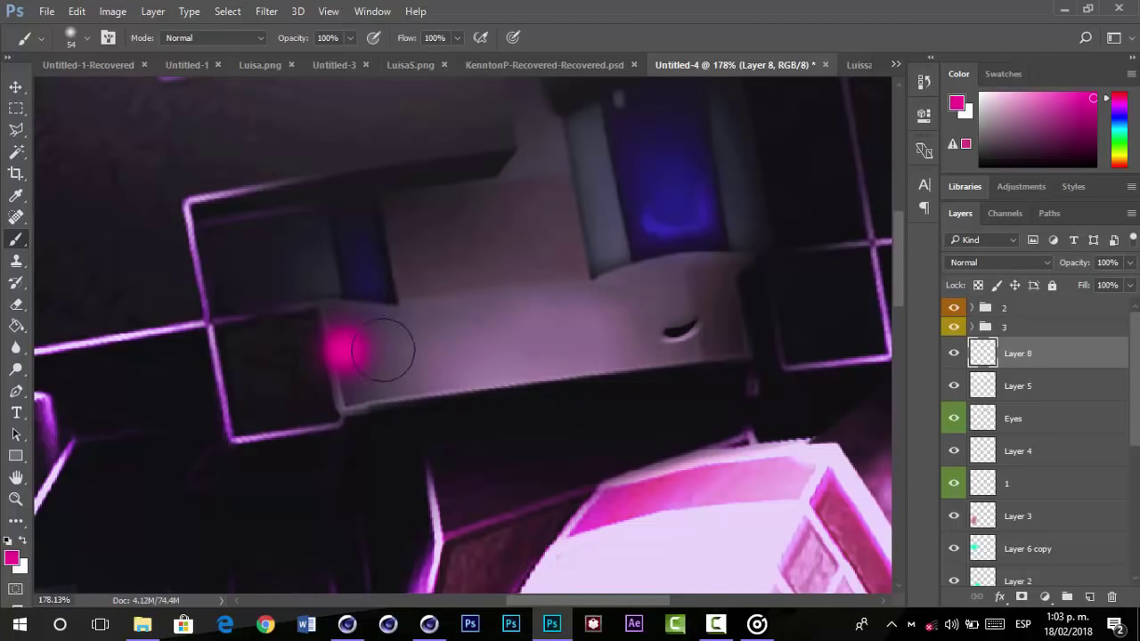
key(ctrl+z)
- Paint a small magenta heart on the cheek below the smaller eye with a size 14 brush and set Layer 8 to Overlay
mouse_move(349, 352)
mouse_down()
mouse_move(318, 358)
mouse_move(361, 339)
mouse_move(358, 365)
mouse_move(333, 347)
mouse_up()
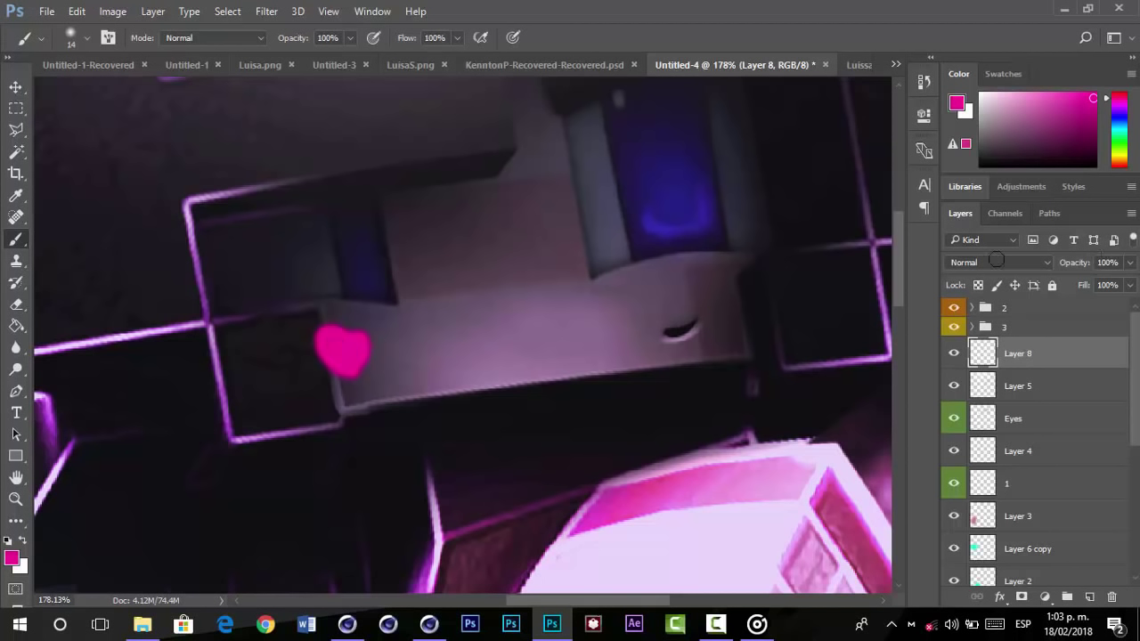
click(998, 262)
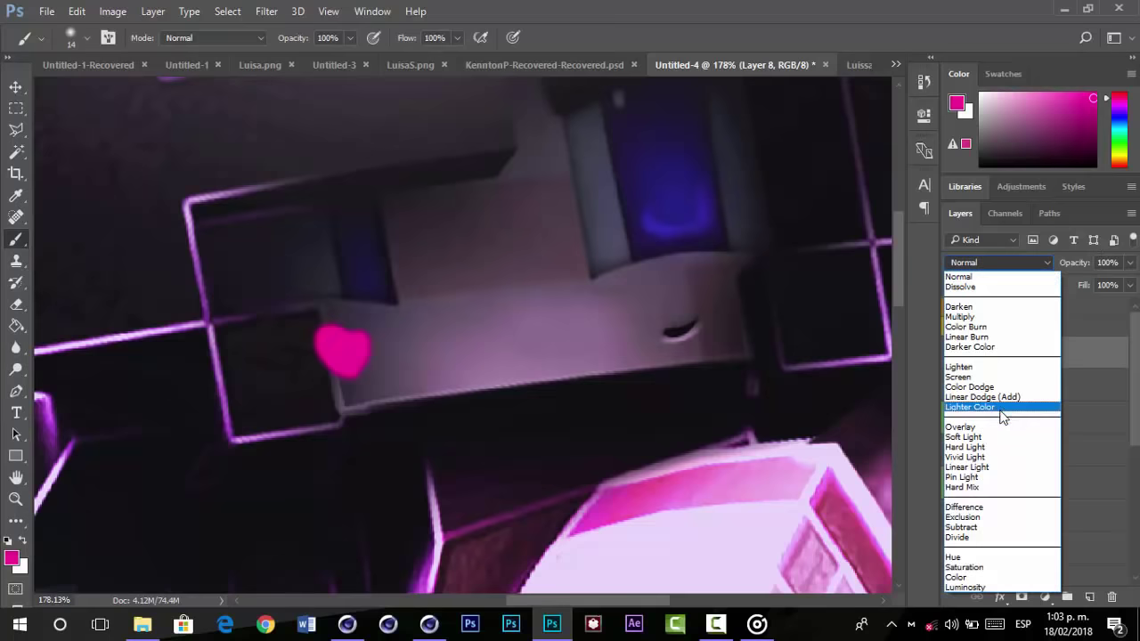
click(985, 432)
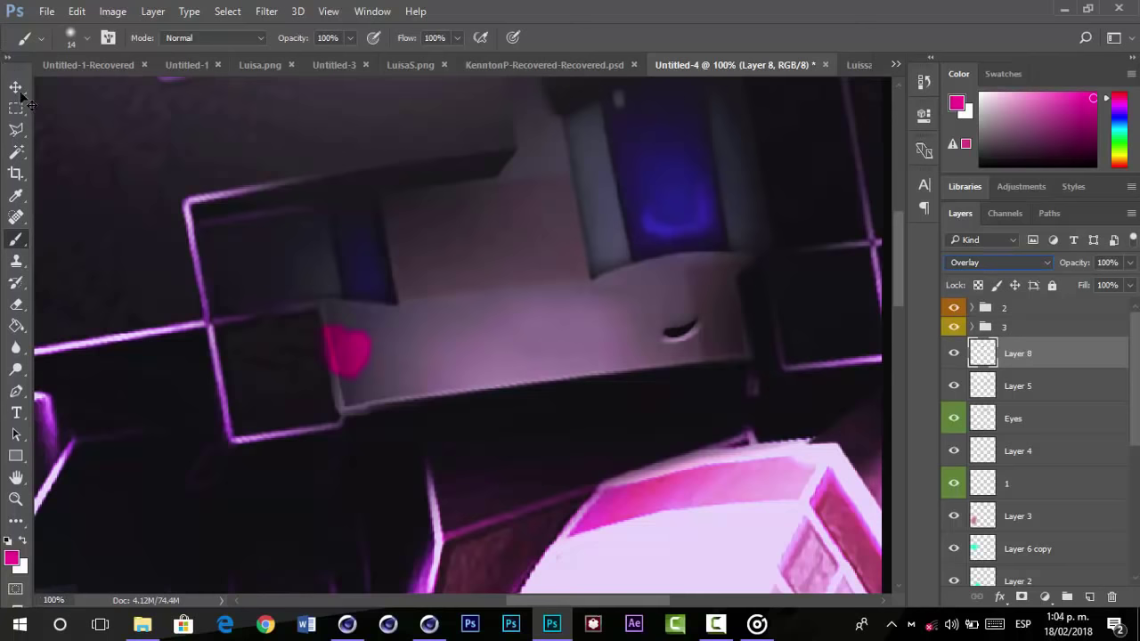
- Duplicate the magenta heart blush with the Move tool and place the copy on the opposite cheek beside the mouth
key(v)
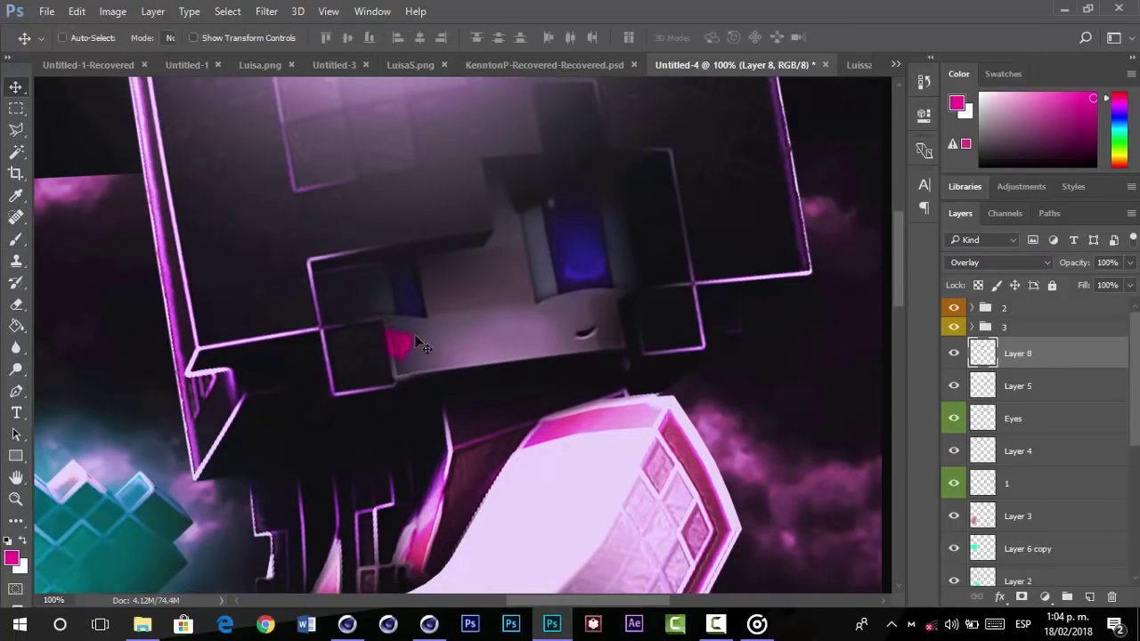
drag(415, 346, 626, 335)
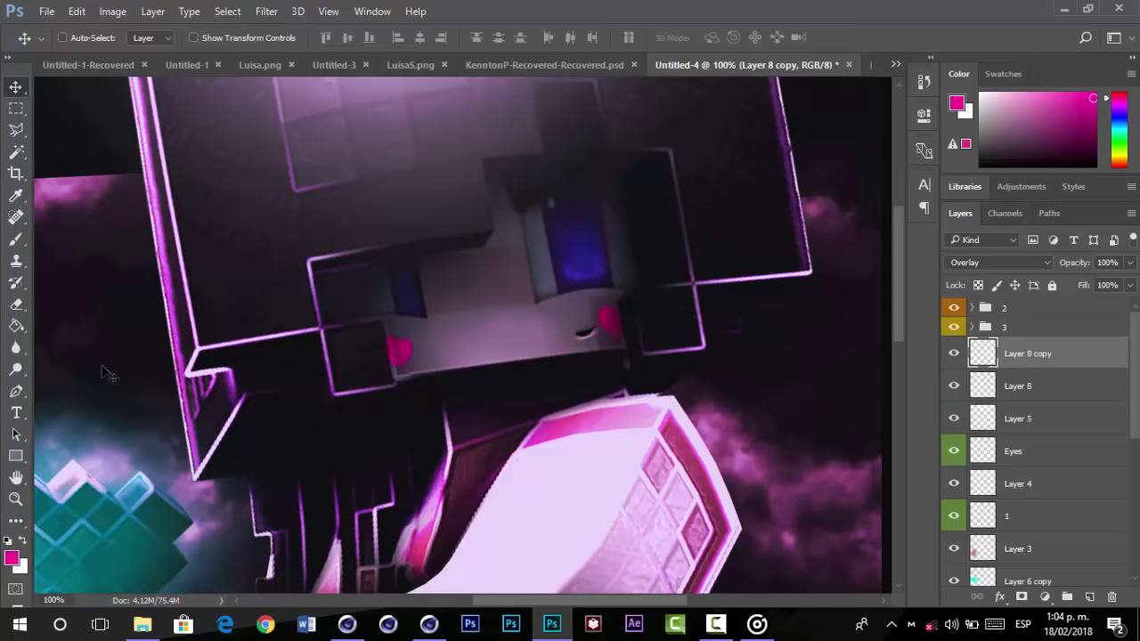
- Choose the Eraser tool, make the cheek blush Layer 8 copy the active layer, and duplicate it
click(18, 305)
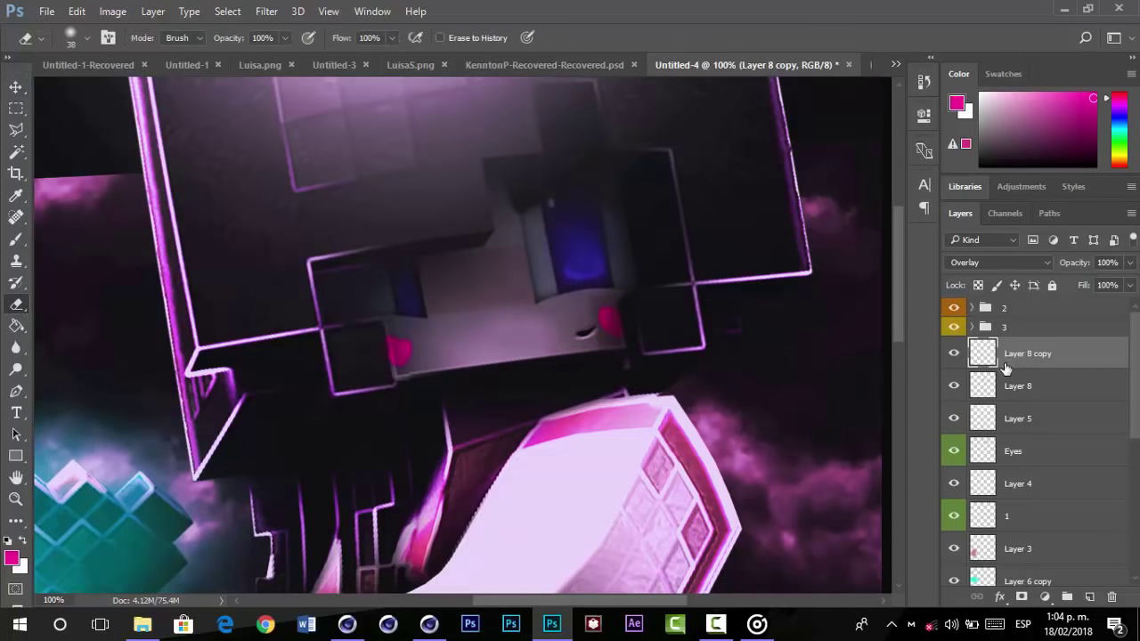
key(alt+bracketleft)
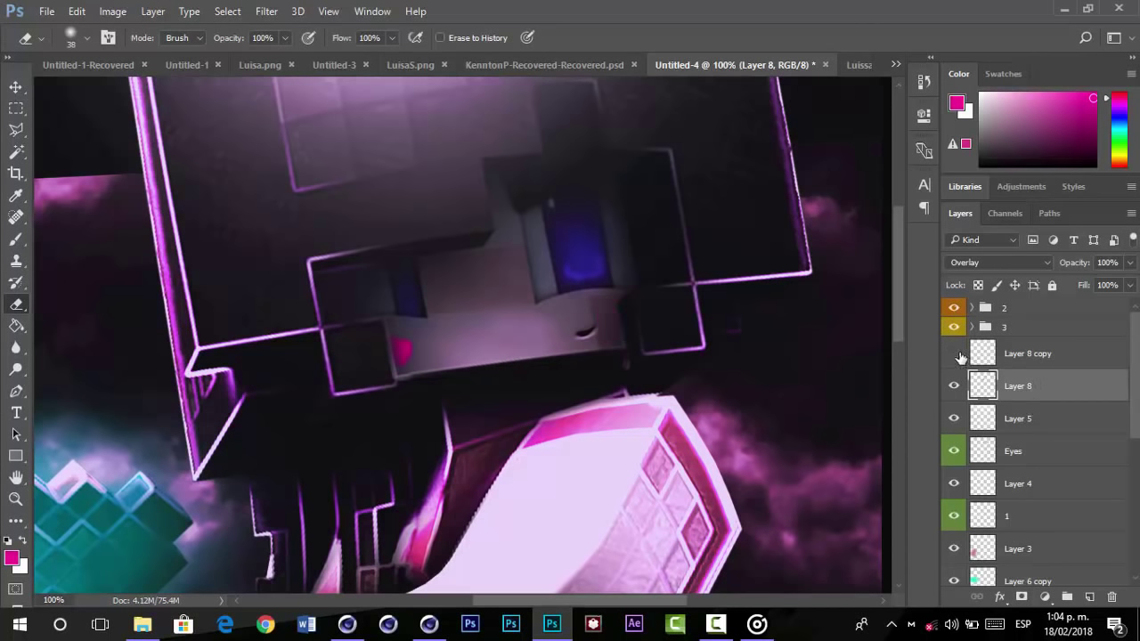
click(1031, 360)
key(ctrl+j)
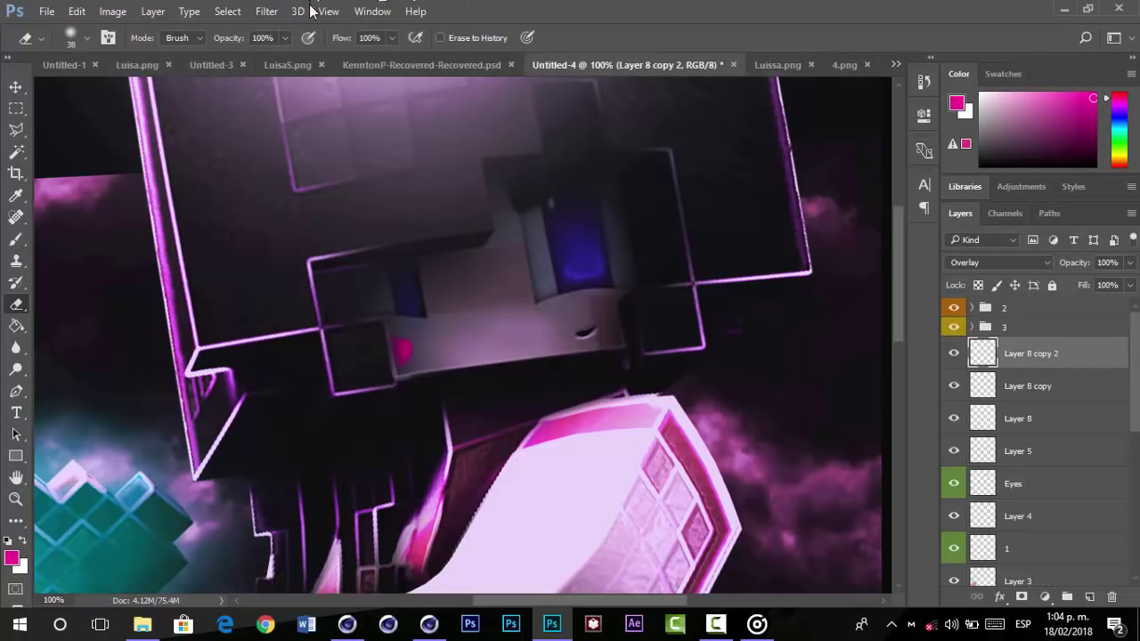
- Apply a Gaussian Blur with a 4.9-pixel radius to the duplicated cheek blush, Layer 8 copy 2
click(267, 11)
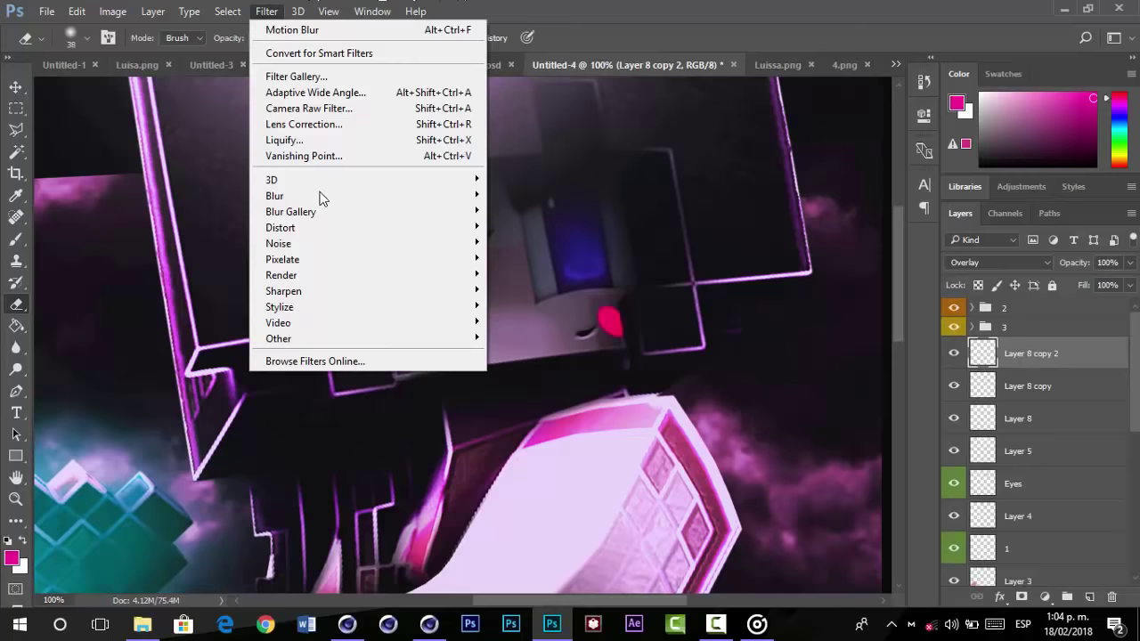
mouse_move(320, 198)
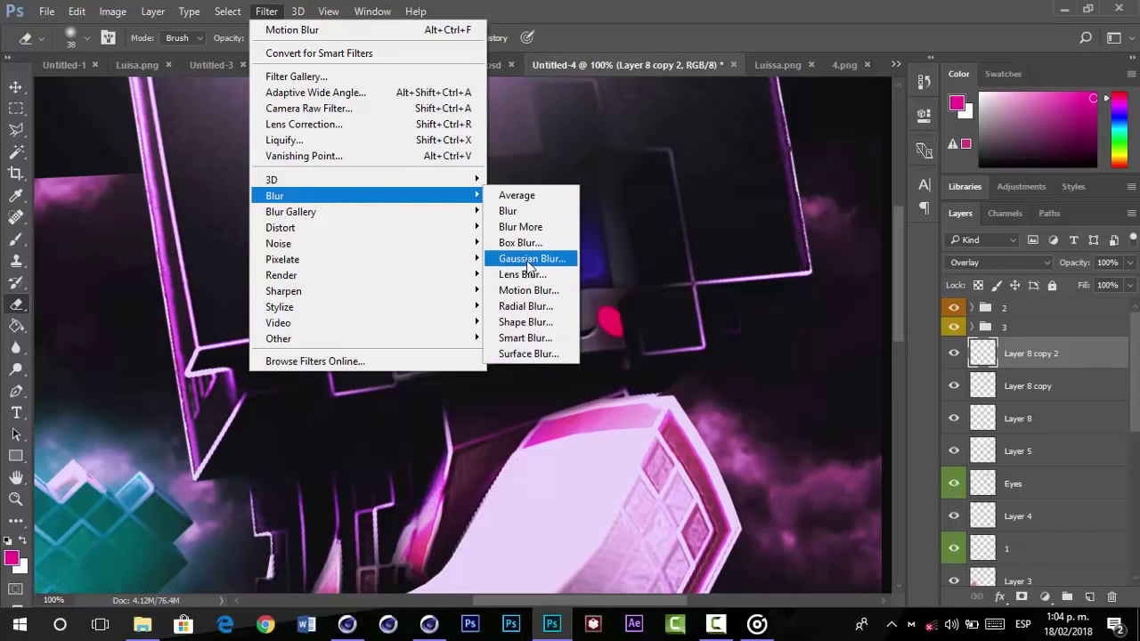
click(527, 260)
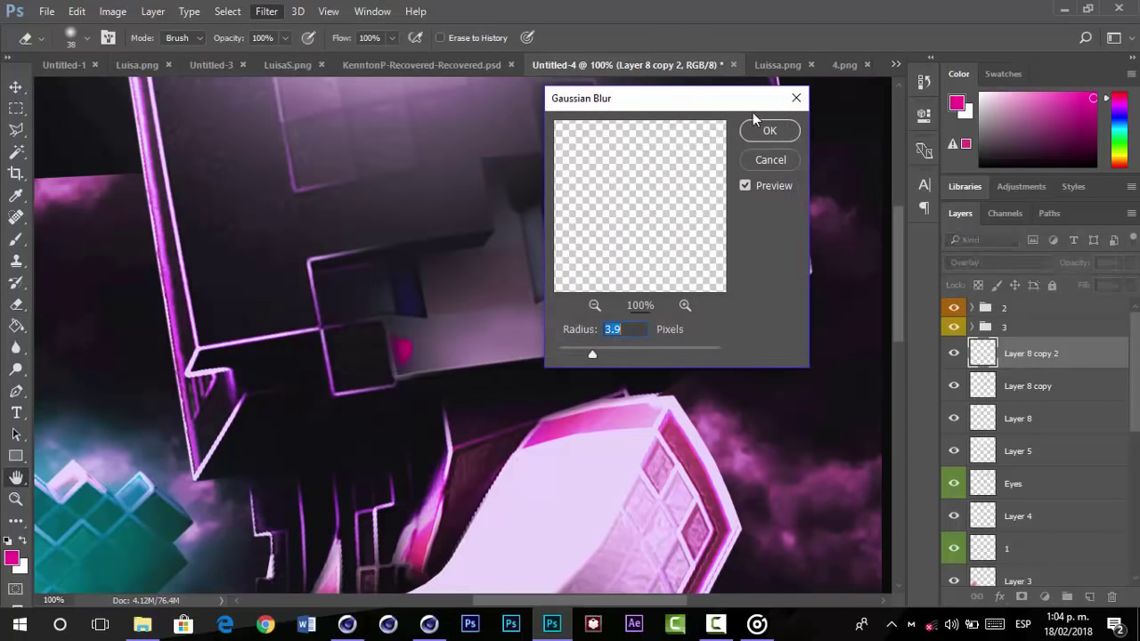
click(819, 370)
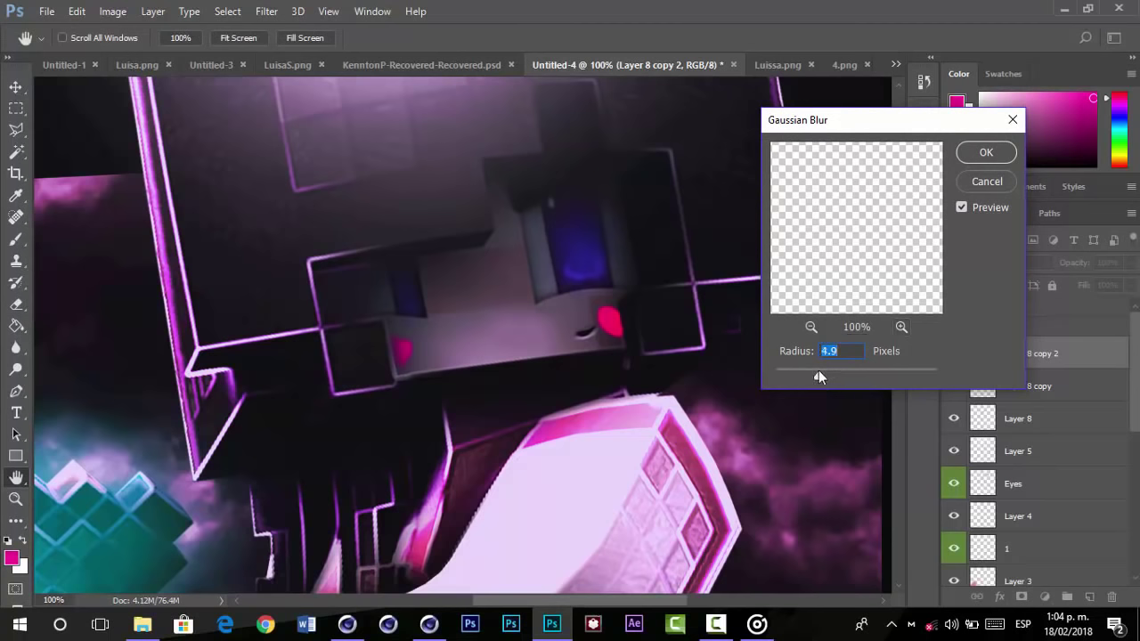
key(Return)
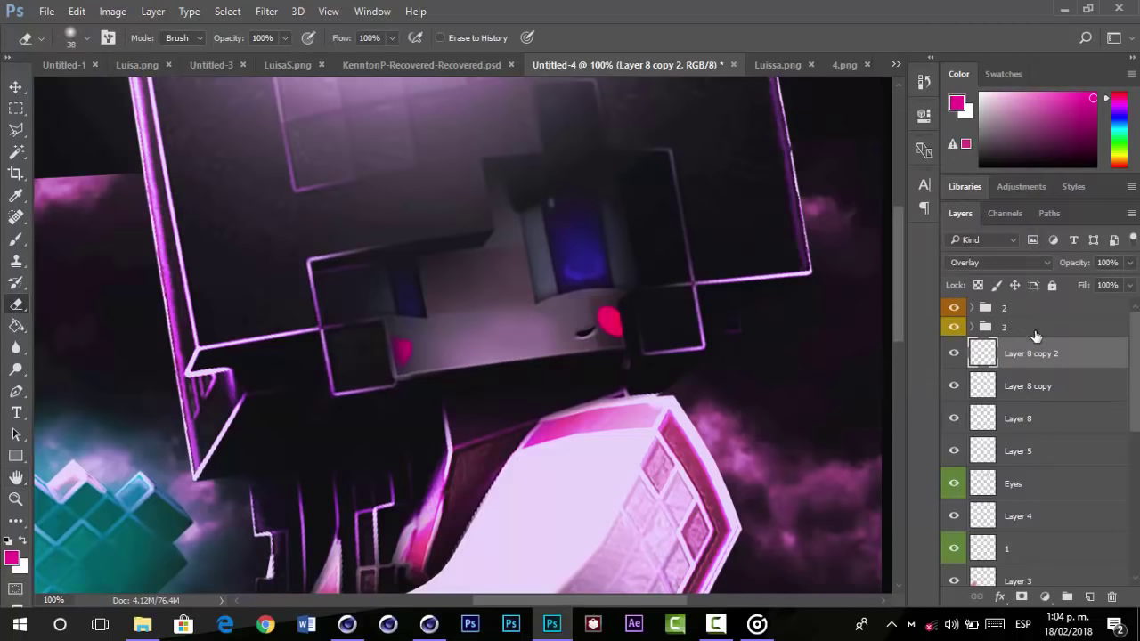
- Compare the cheek with the blurred blush hidden and shown, and lower the opacity of Layer 8 copy to 3%
click(954, 357)
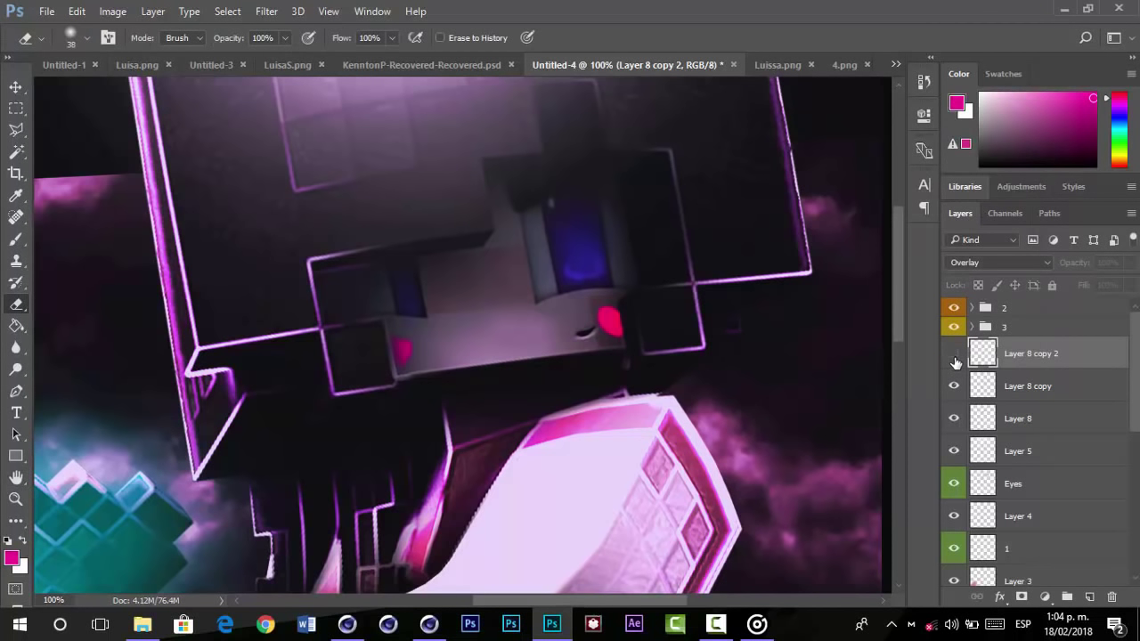
click(954, 360)
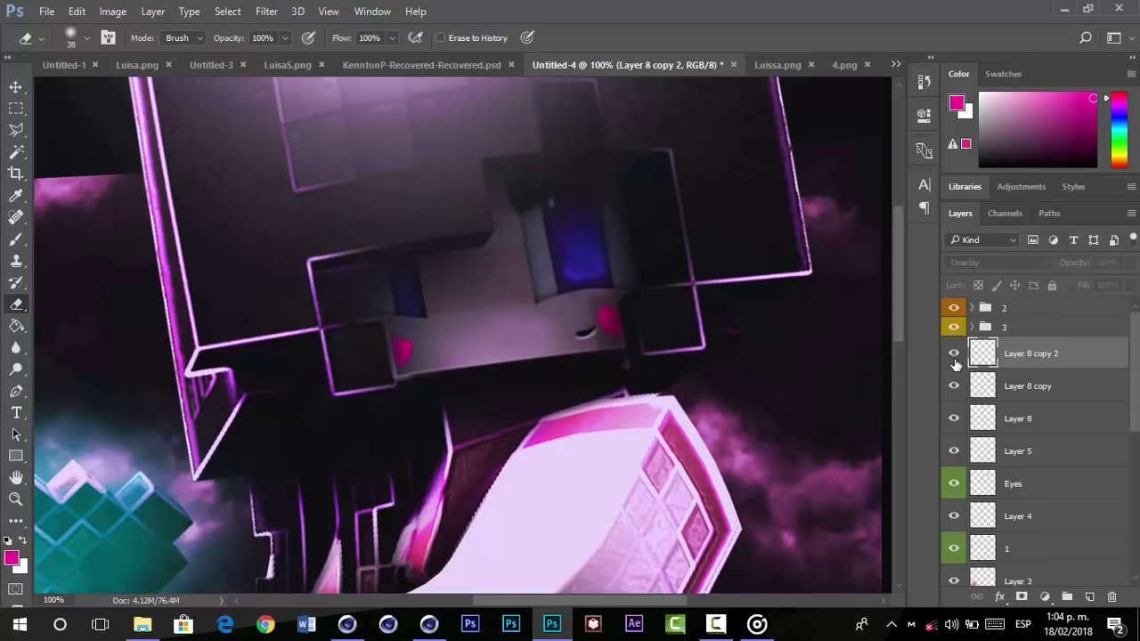
click(1058, 381)
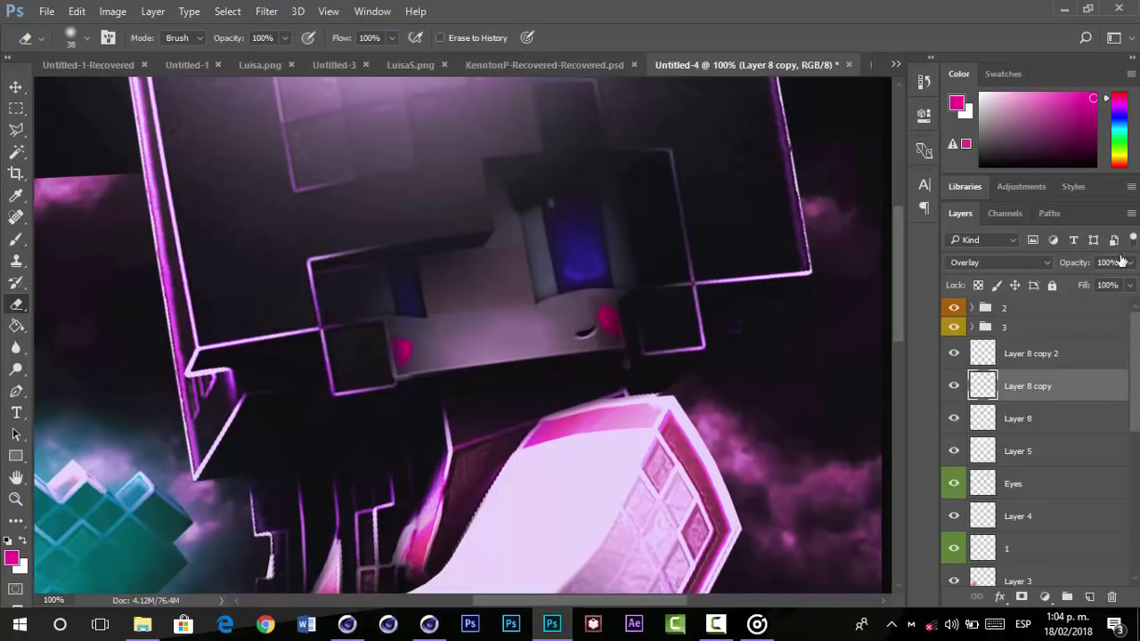
drag(1079, 280, 1054, 282)
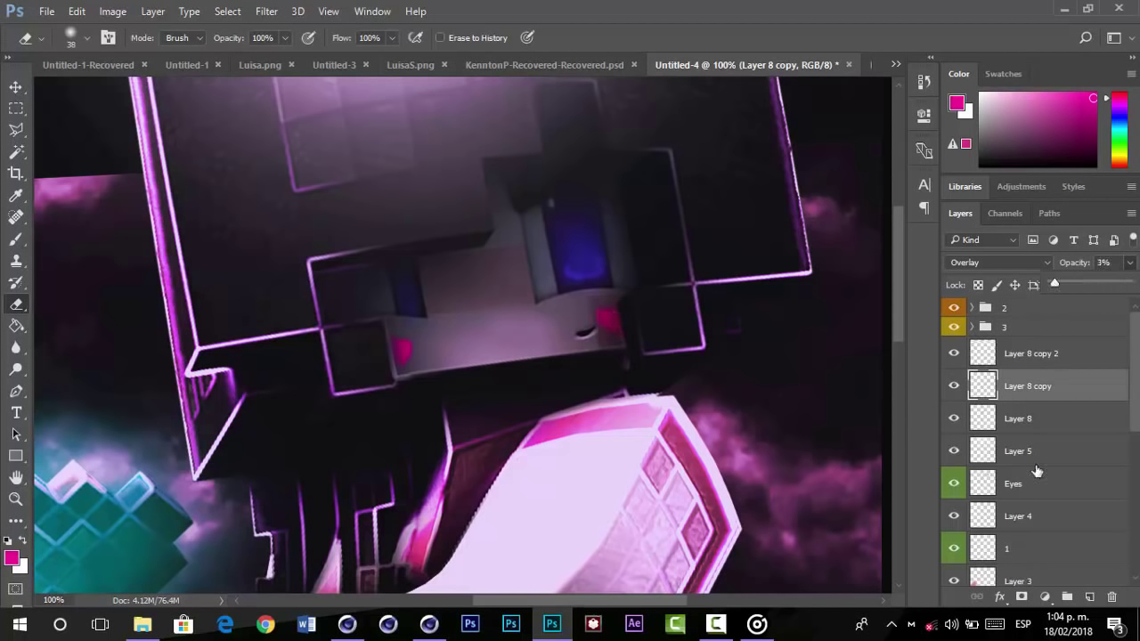
click(1020, 356)
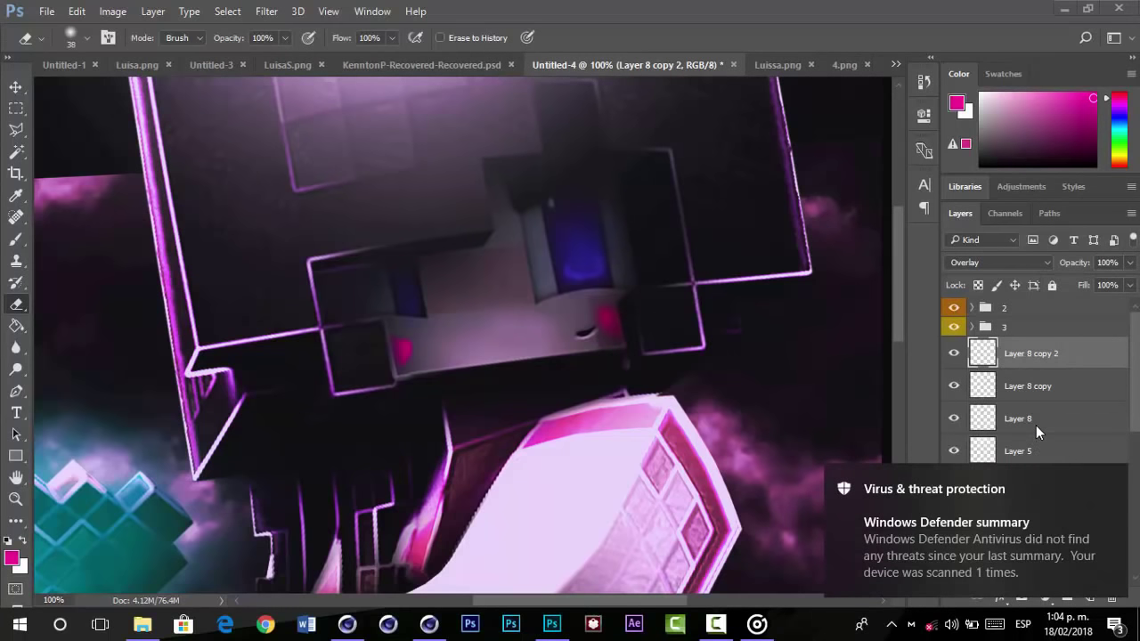
click(1112, 480)
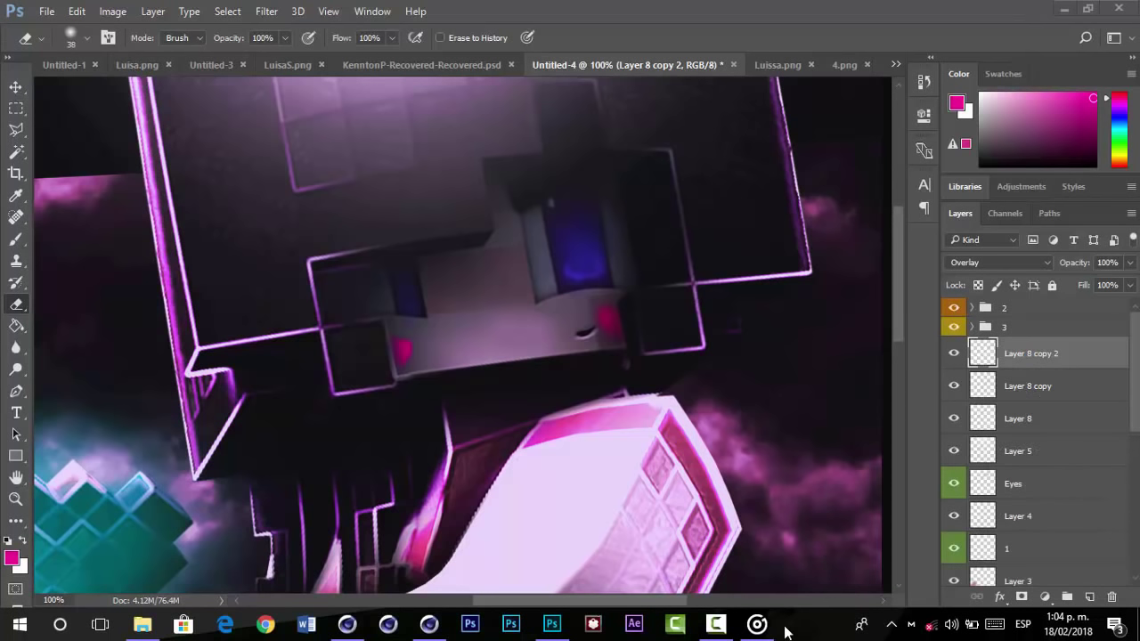
mouse_move(764, 619)
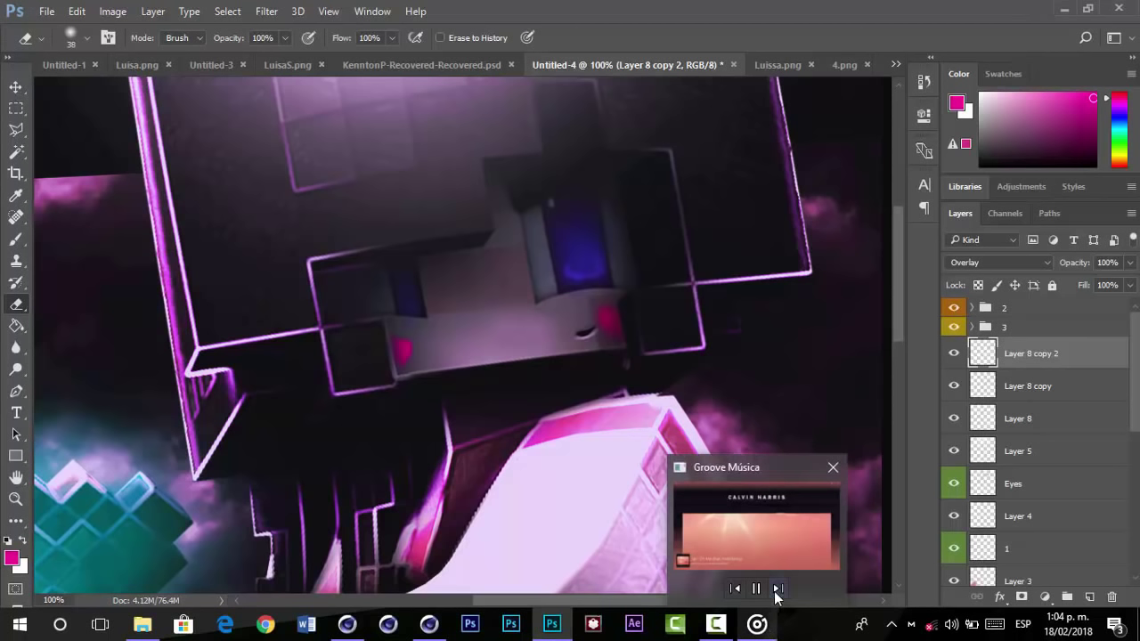
click(846, 554)
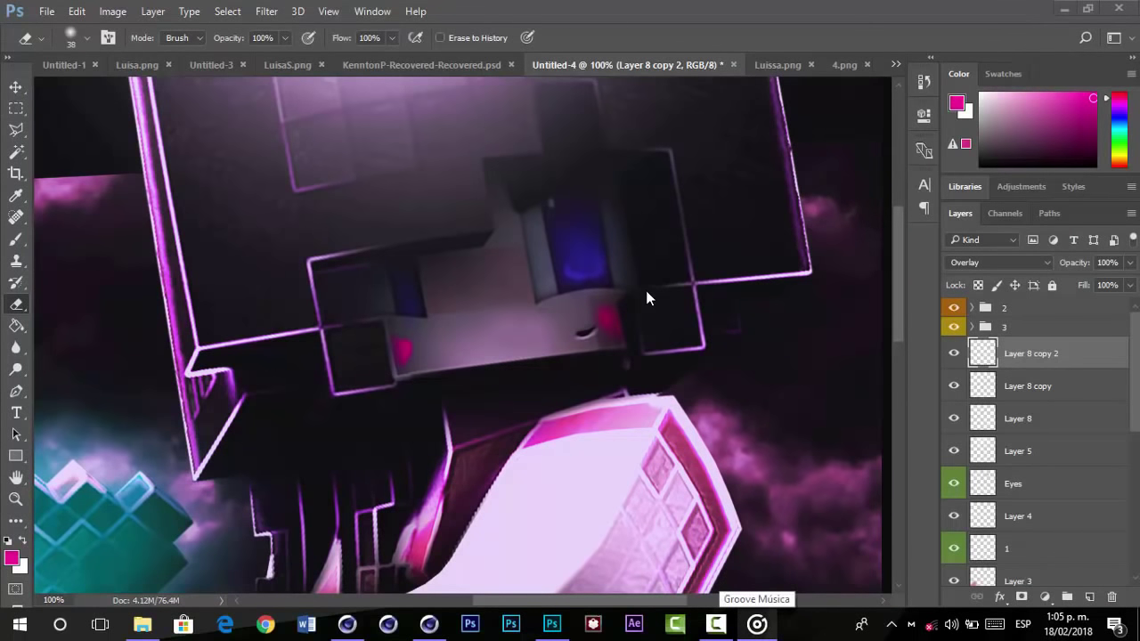
click(716, 624)
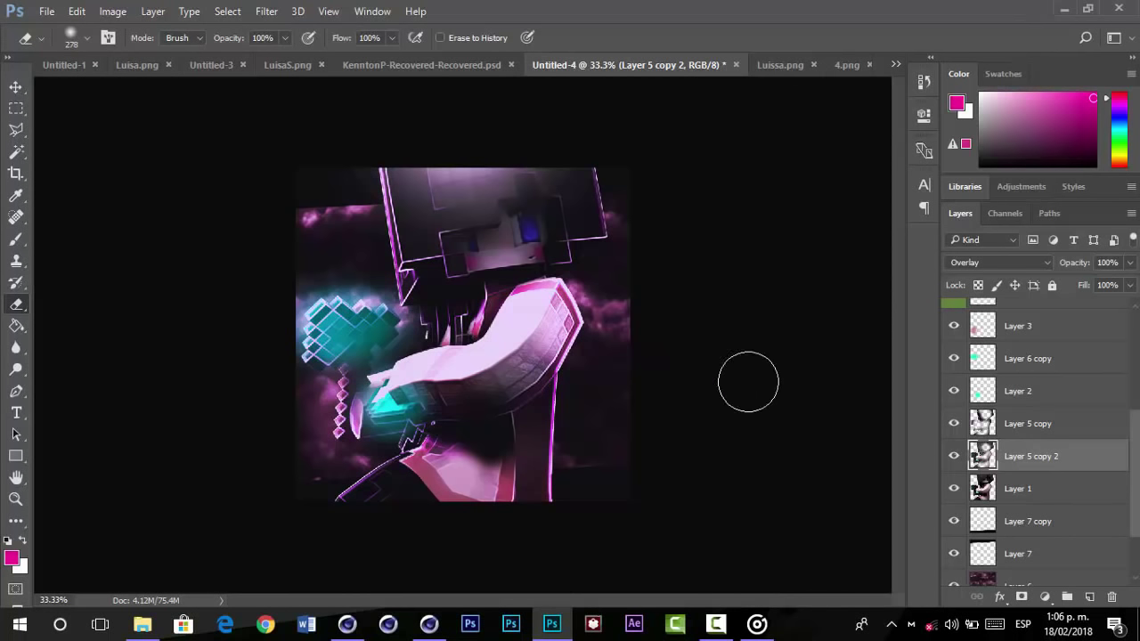
- Select everything in the layer stack from group 2 down to Layer 0 and merge it into one layer
scroll(944, 481, up, 5)
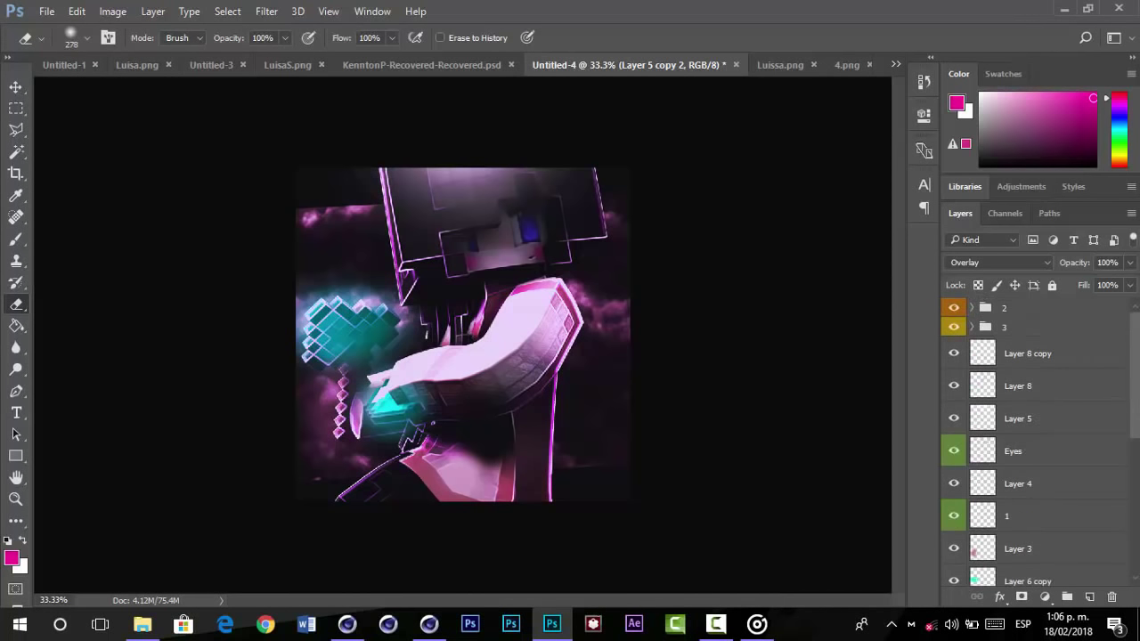
click(1017, 309)
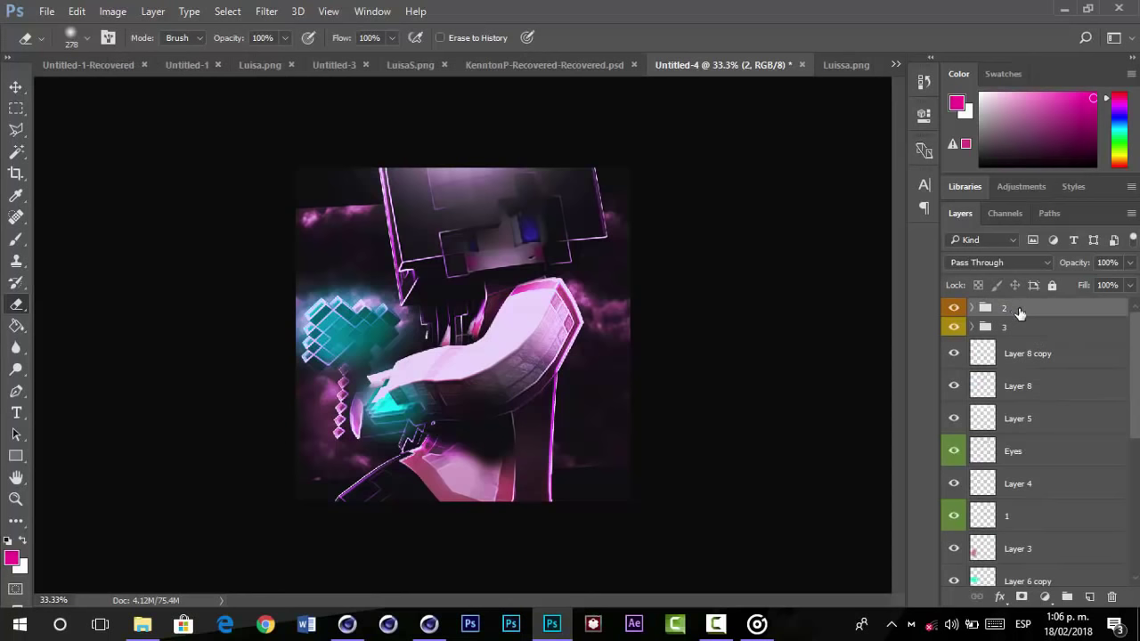
drag(1131, 407, 1119, 520)
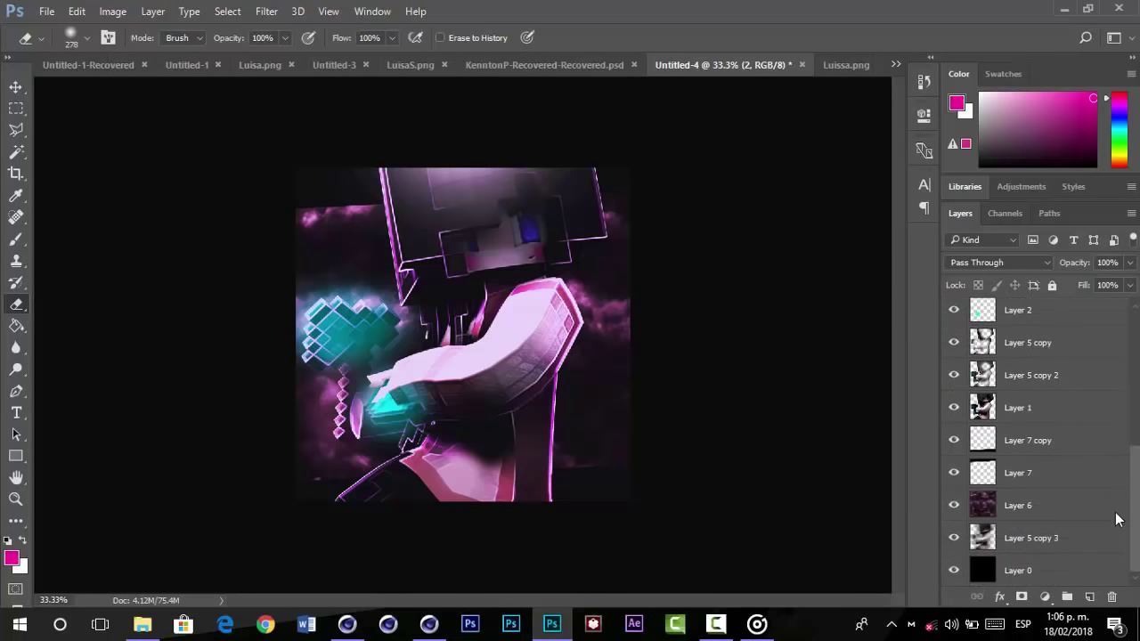
shift+click(1050, 579)
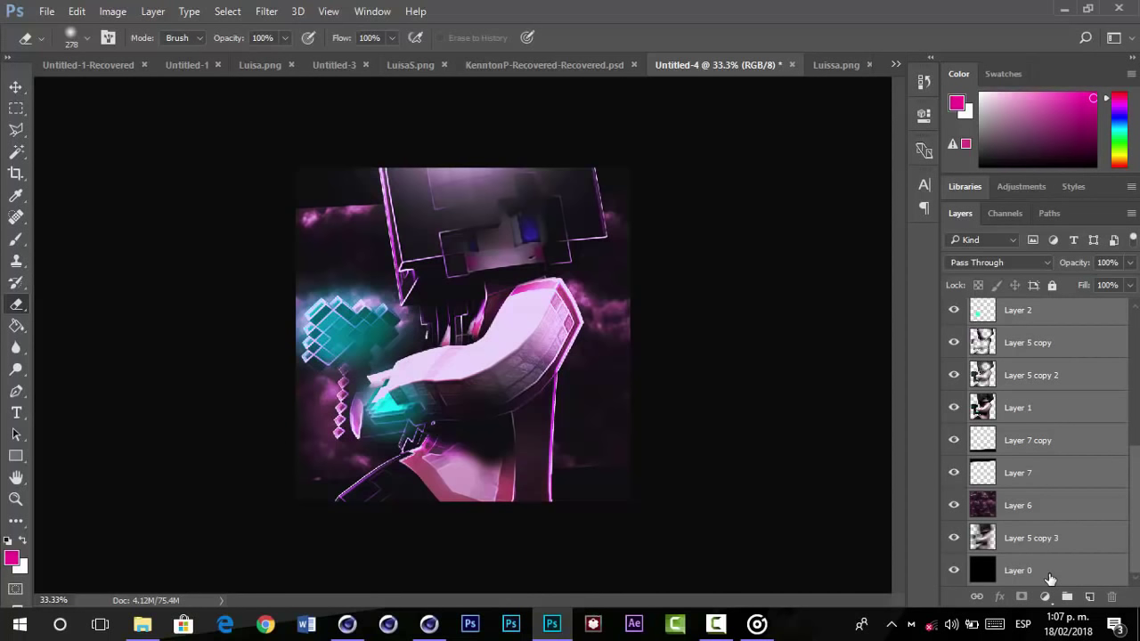
key(ctrl+e)
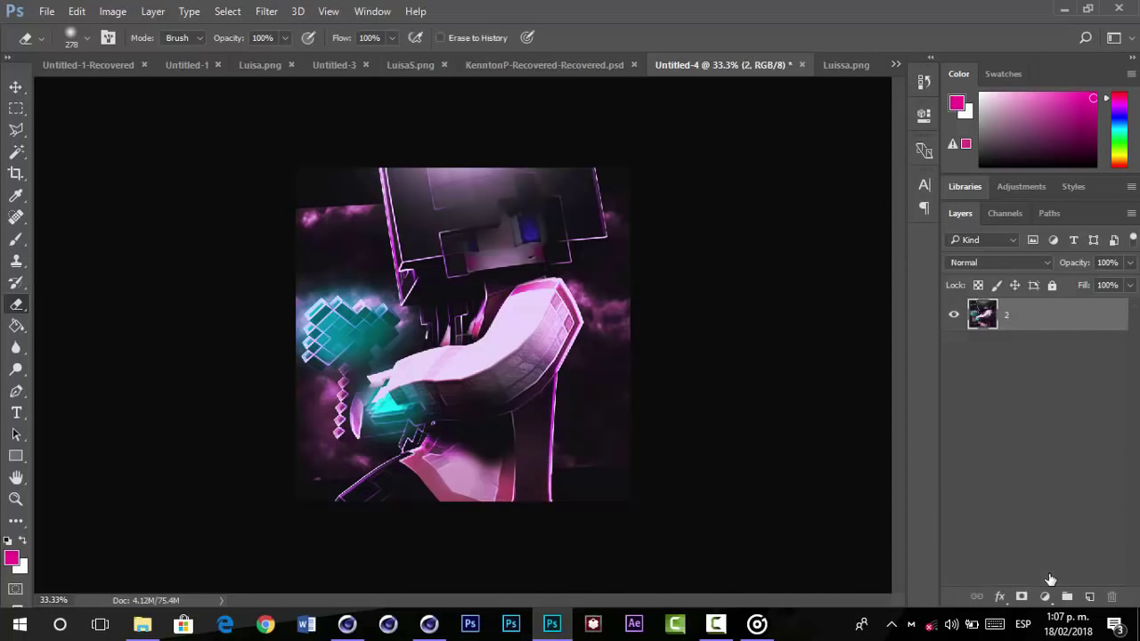
- Duplicate the merged layer and apply a Gaussian Blur with a 4.4-pixel radius to the copy
key(ctrl+j)
click(266, 11)
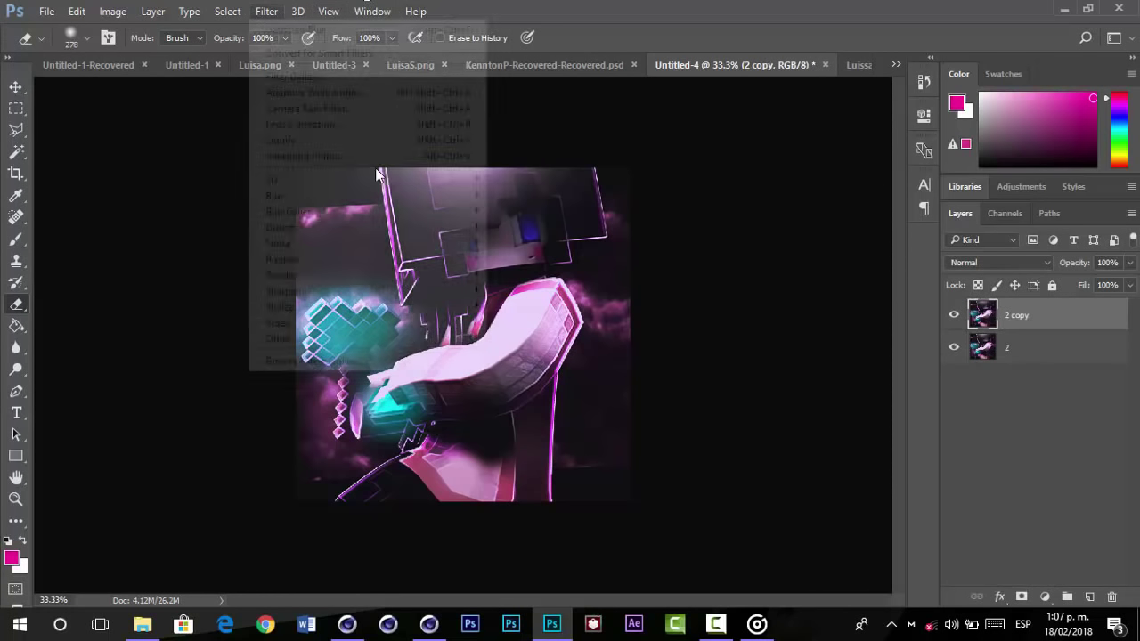
mouse_move(331, 203)
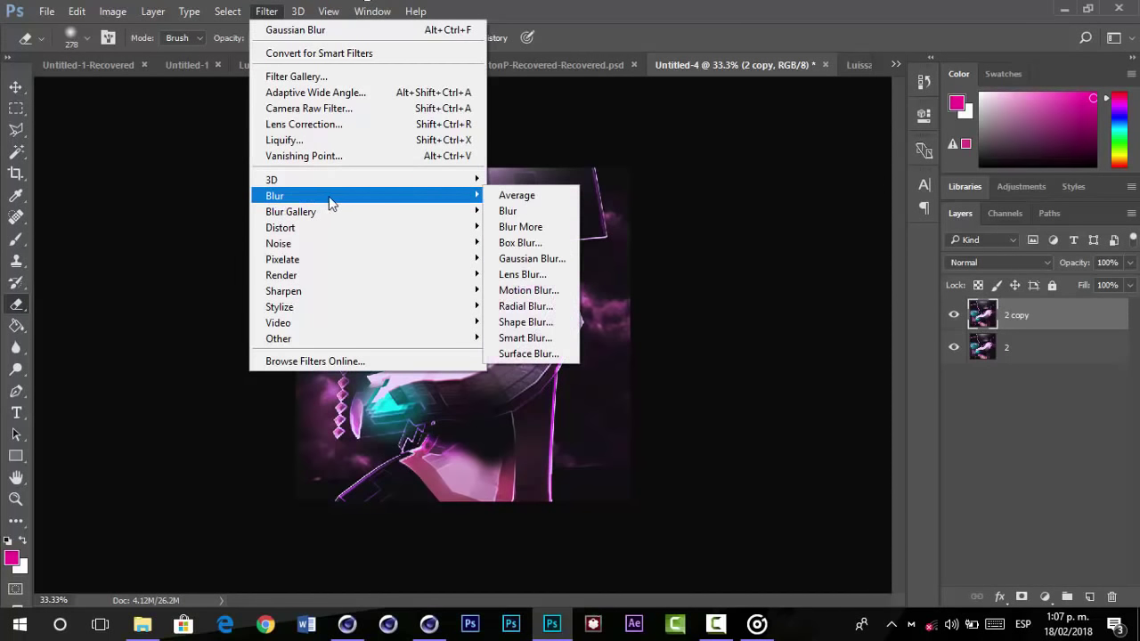
click(532, 258)
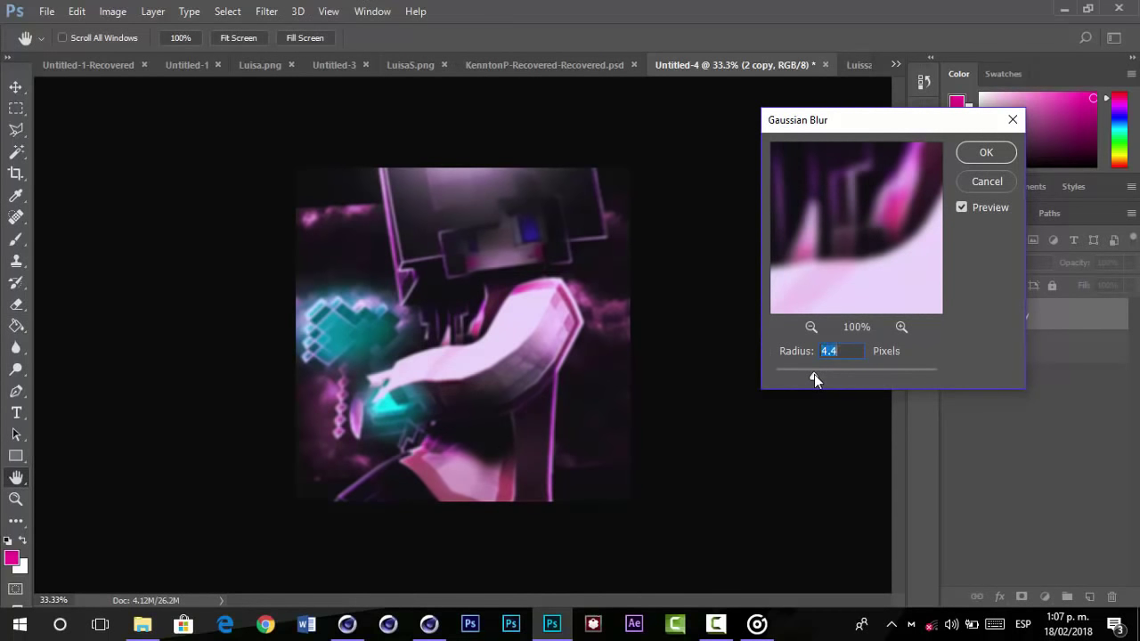
key(Return)
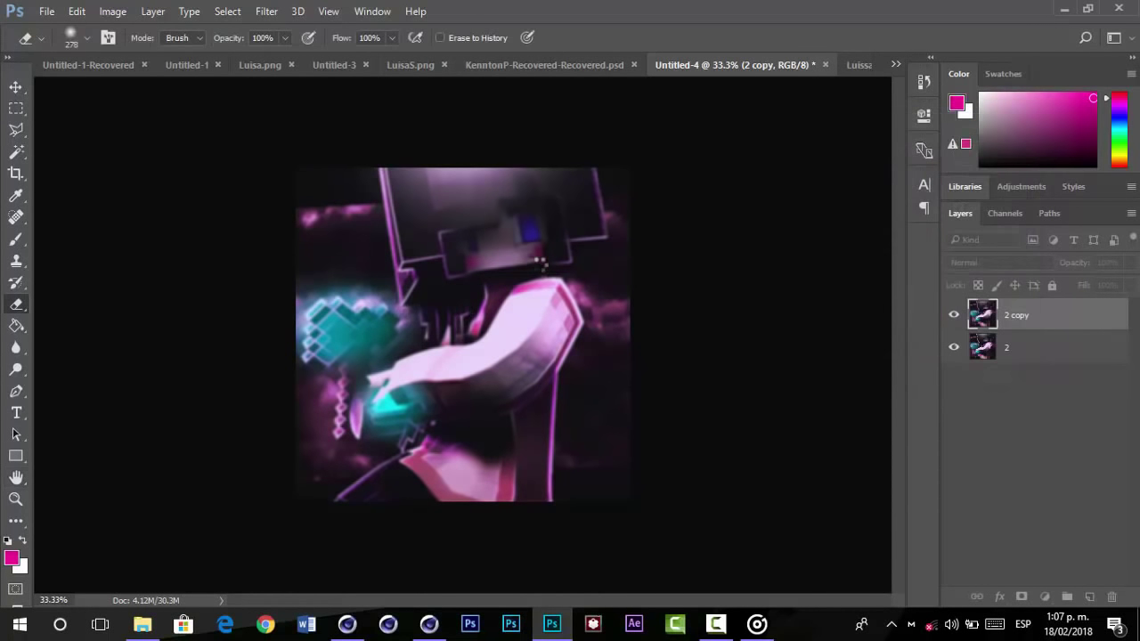
- Erase the blurred copy over the face, sleeve, axe head and hand with a soft eraser at sizes 524 and 356
mouse_move(515, 260)
mouse_down()
mouse_move(538, 238)
mouse_move(499, 246)
mouse_move(534, 316)
mouse_move(611, 349)
mouse_move(464, 393)
mouse_move(474, 367)
mouse_up()
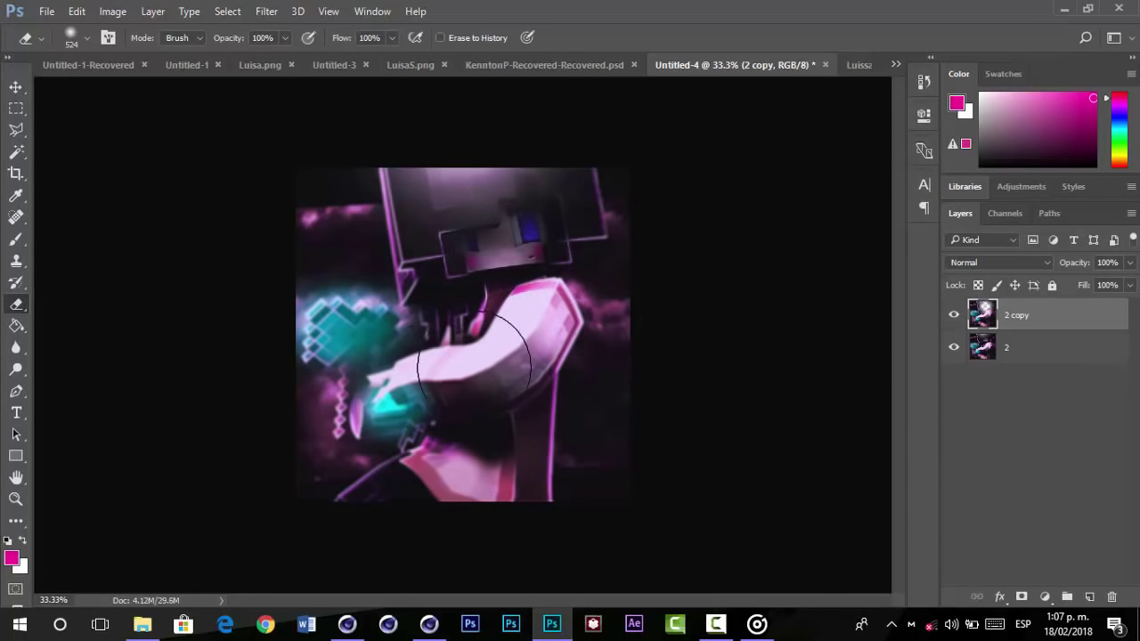
mouse_move(359, 369)
mouse_down()
mouse_move(348, 340)
mouse_move(397, 407)
mouse_move(483, 412)
mouse_up()
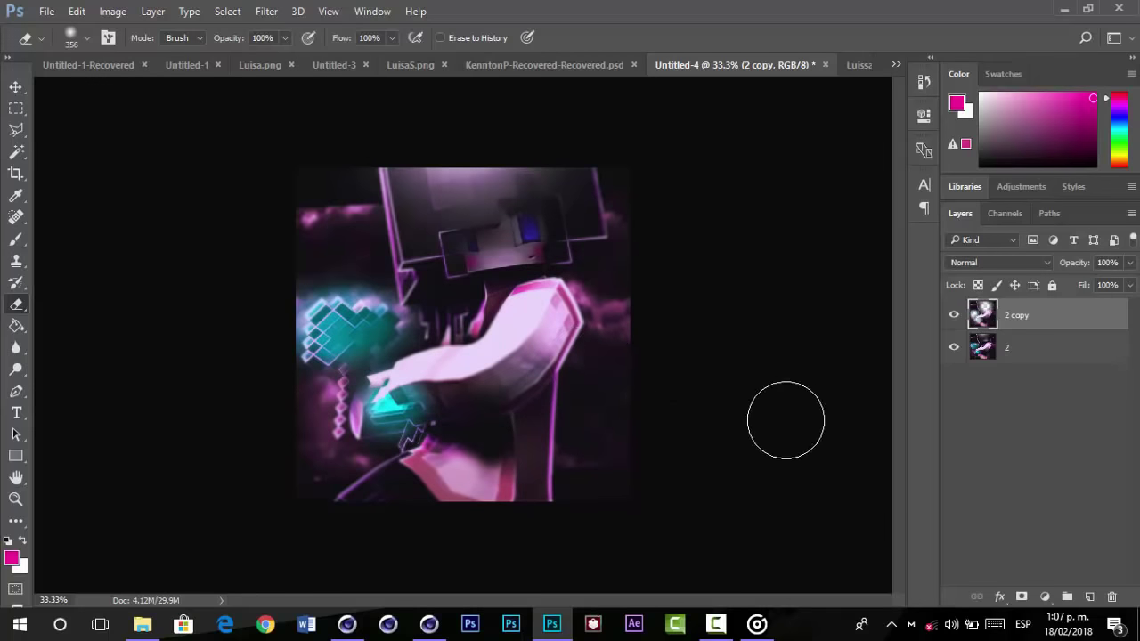
mouse_move(520, 374)
mouse_down()
mouse_move(455, 387)
mouse_move(489, 370)
mouse_up()
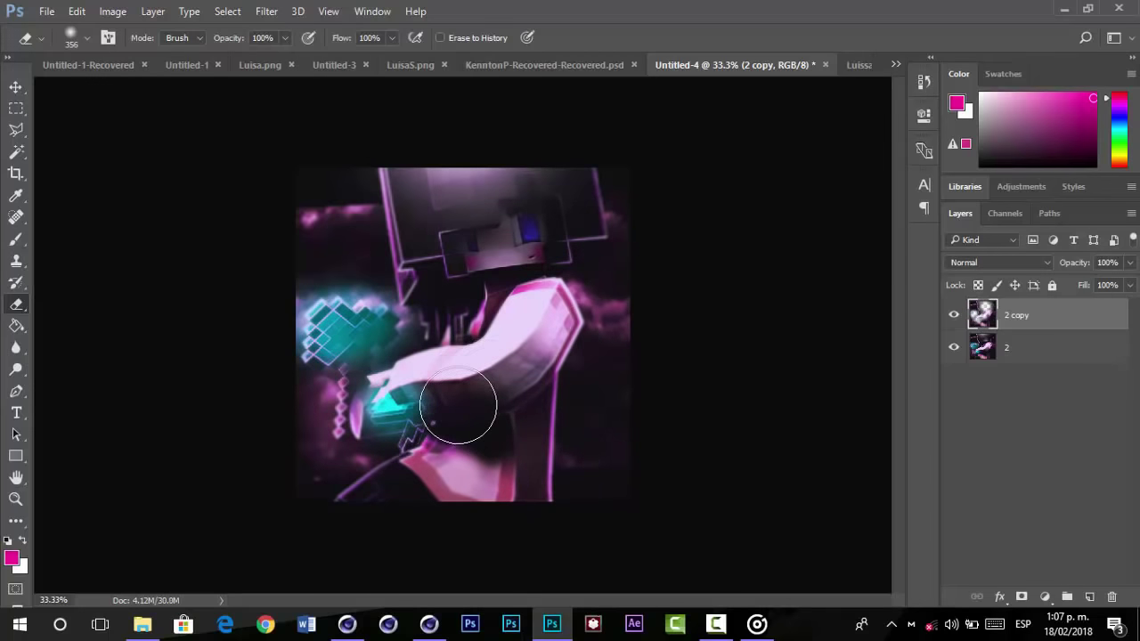
mouse_move(459, 405)
mouse_down()
mouse_move(424, 396)
mouse_move(466, 396)
mouse_up()
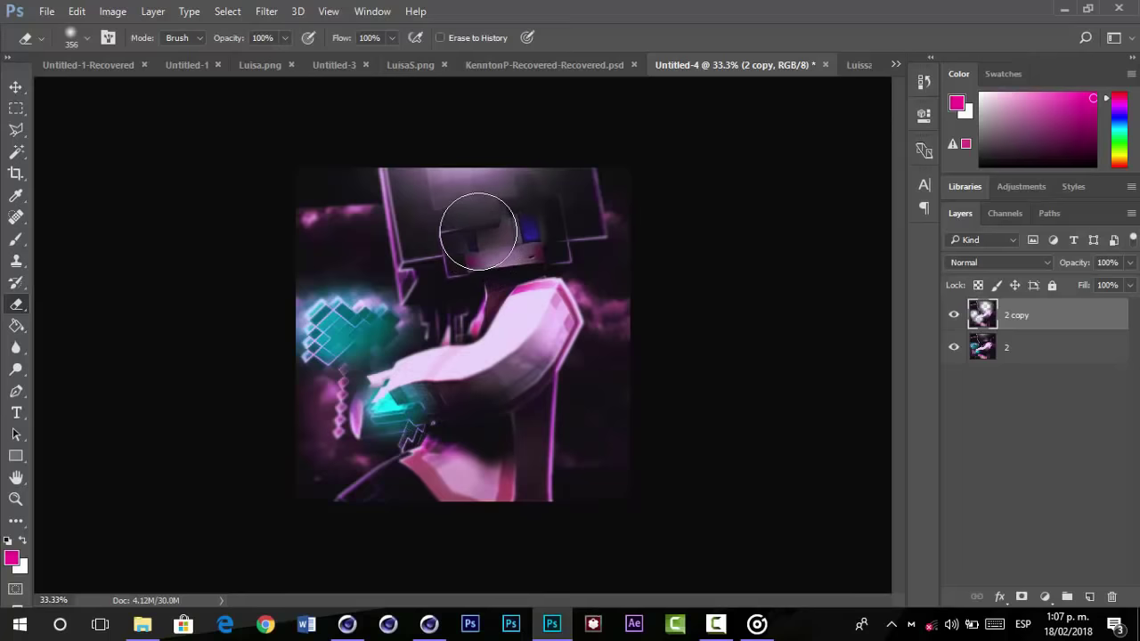
drag(479, 232, 514, 229)
- Add a Black & White adjustment layer with the Default preset above the blurred copy
click(1045, 597)
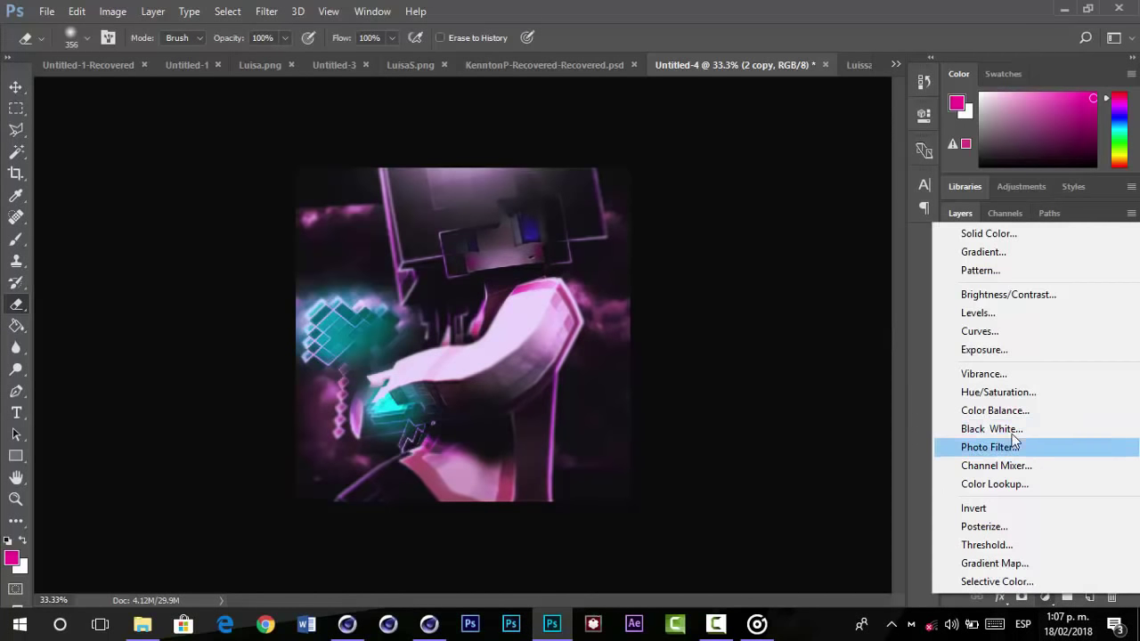
click(1015, 427)
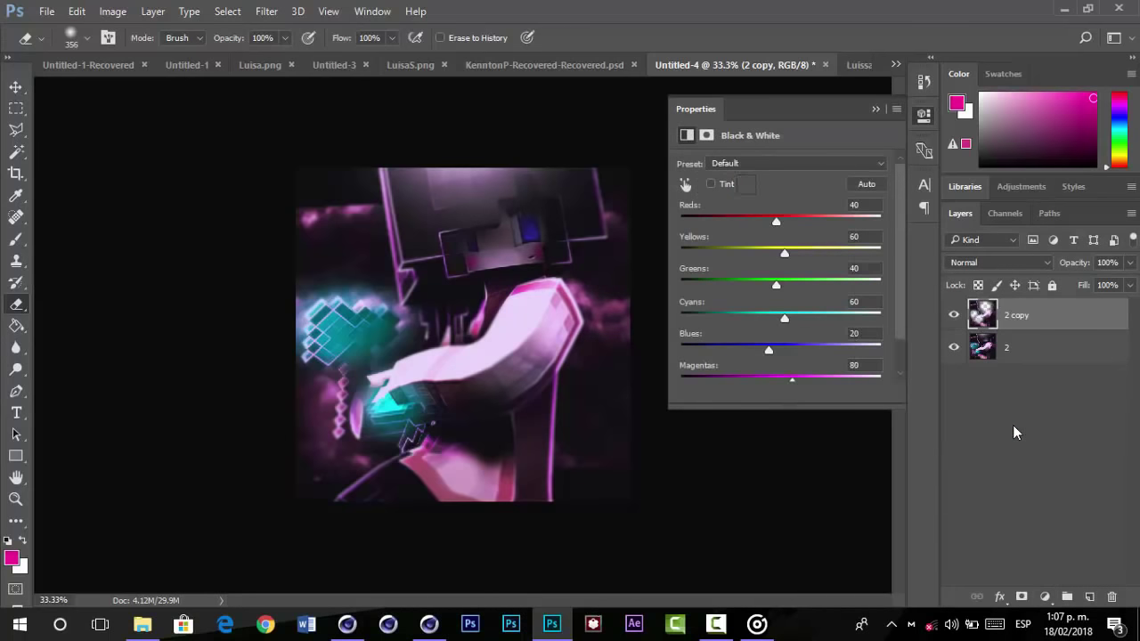
click(876, 109)
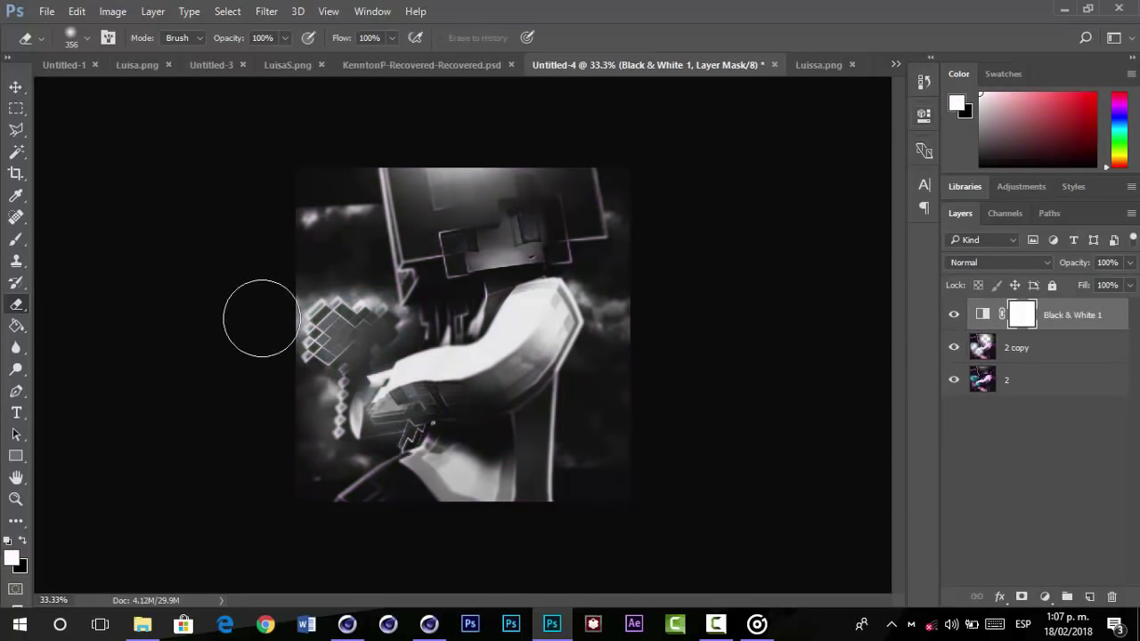
- Erase the Black & White adjustment's mask over the face, axe head, nearby background and lower dress with a soft eraser at size 512
mouse_move(525, 231)
mouse_down()
mouse_move(433, 255)
mouse_move(427, 228)
mouse_move(450, 334)
mouse_move(339, 326)
mouse_up()
drag(280, 243, 279, 254)
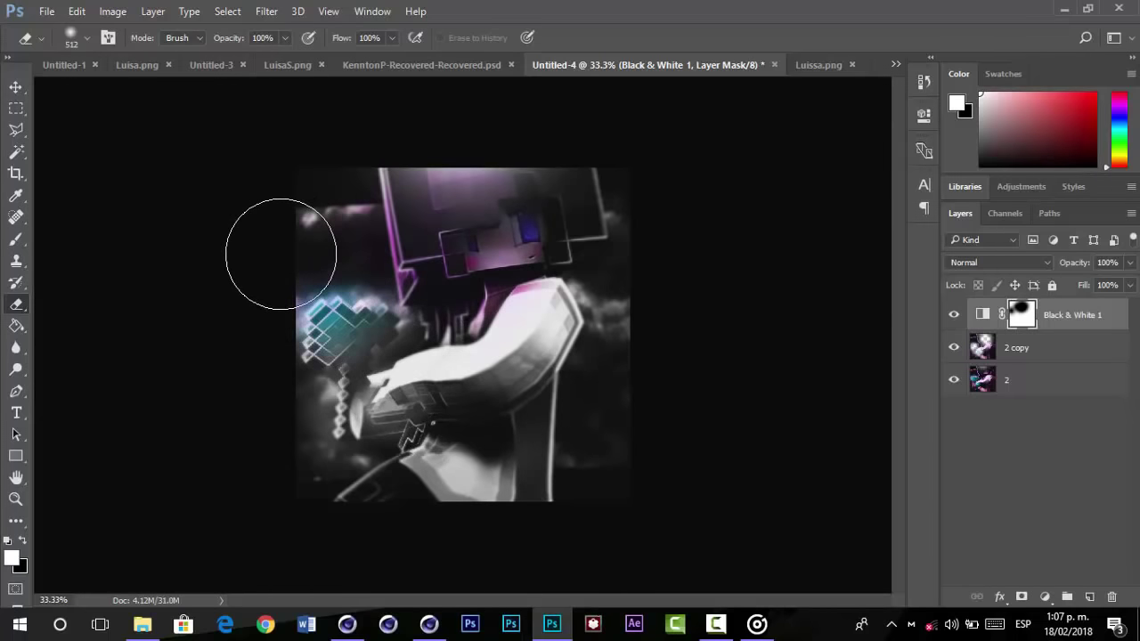
click(637, 427)
mouse_move(497, 472)
mouse_down()
mouse_move(658, 308)
mouse_move(550, 342)
mouse_move(516, 340)
mouse_up()
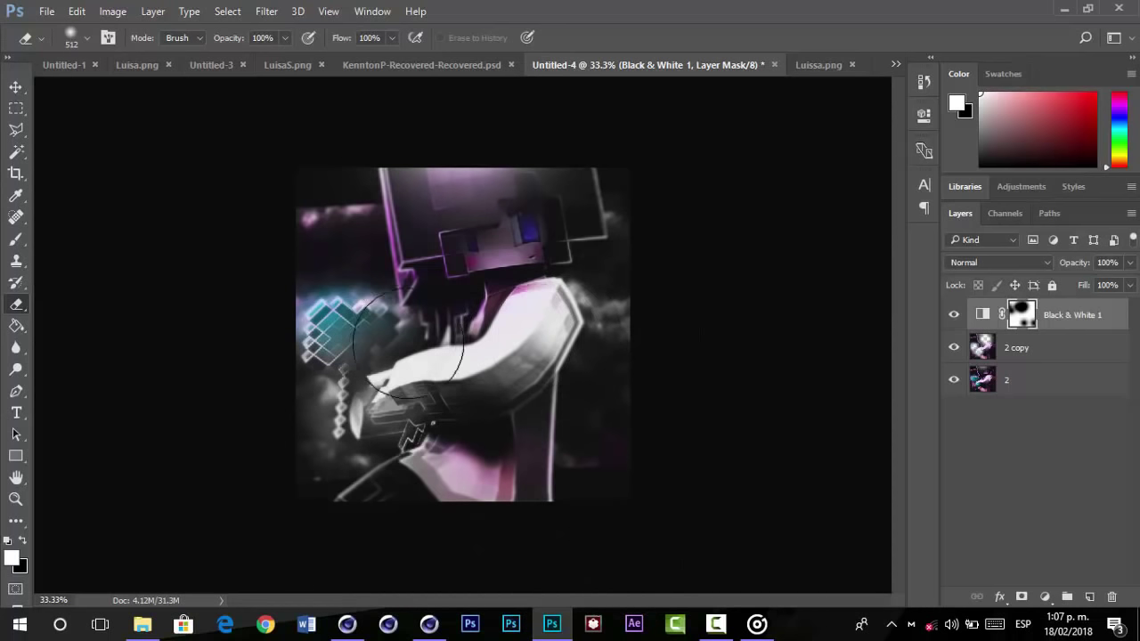
key(ctrl+z)
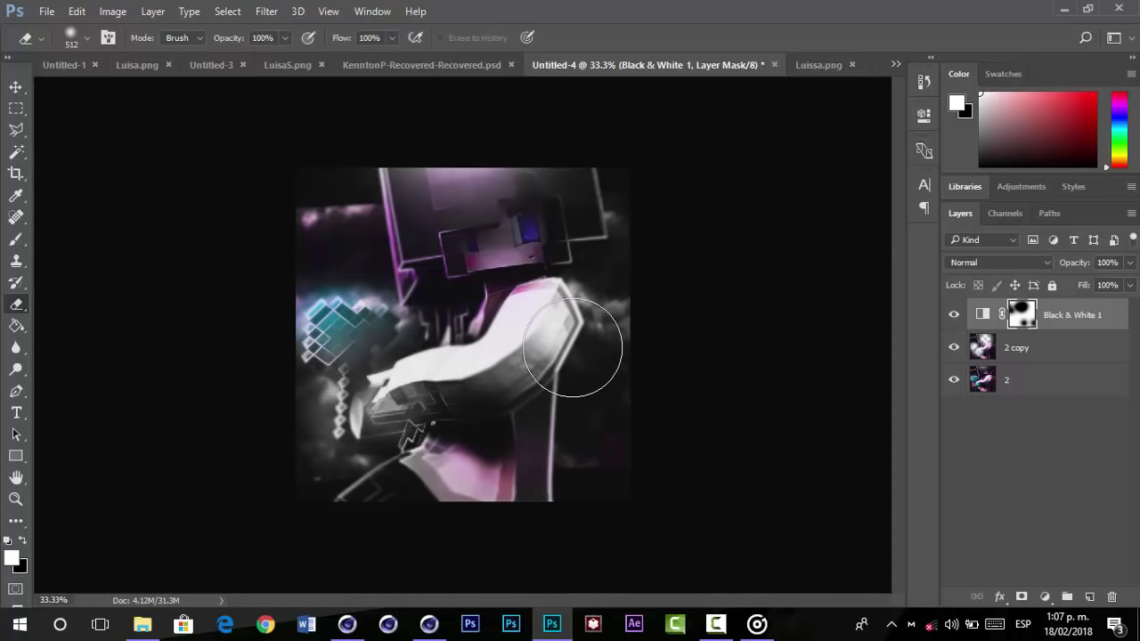
- Erase the Black & White mask around the elbow and the lower-left corner of the artwork with the eraser at size 458
alt+right_click(513, 286)
click(542, 366)
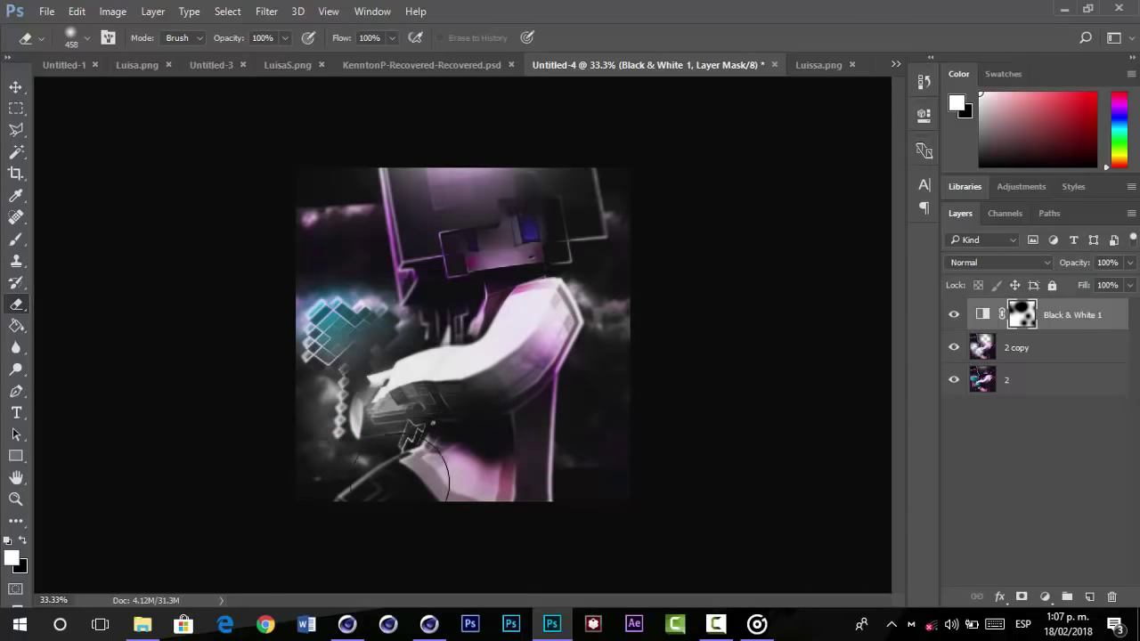
click(378, 482)
- Erase the Black & White mask over the axe handle and the background beside it with the eraser at sizes 206 and 290
alt+right_click(575, 370)
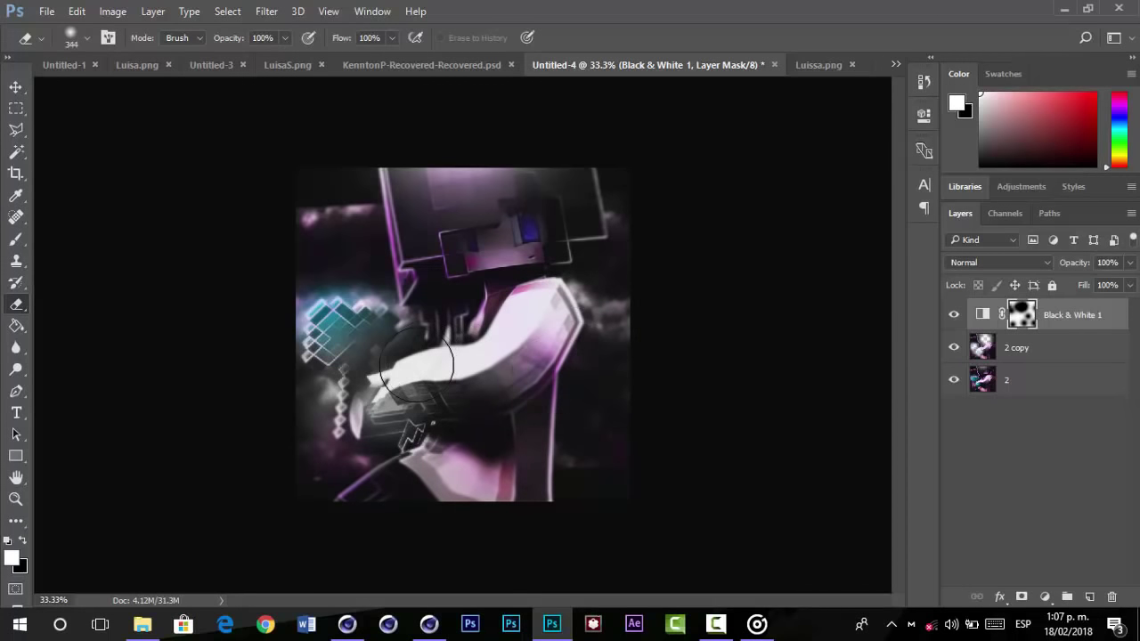
alt+right_click(351, 402)
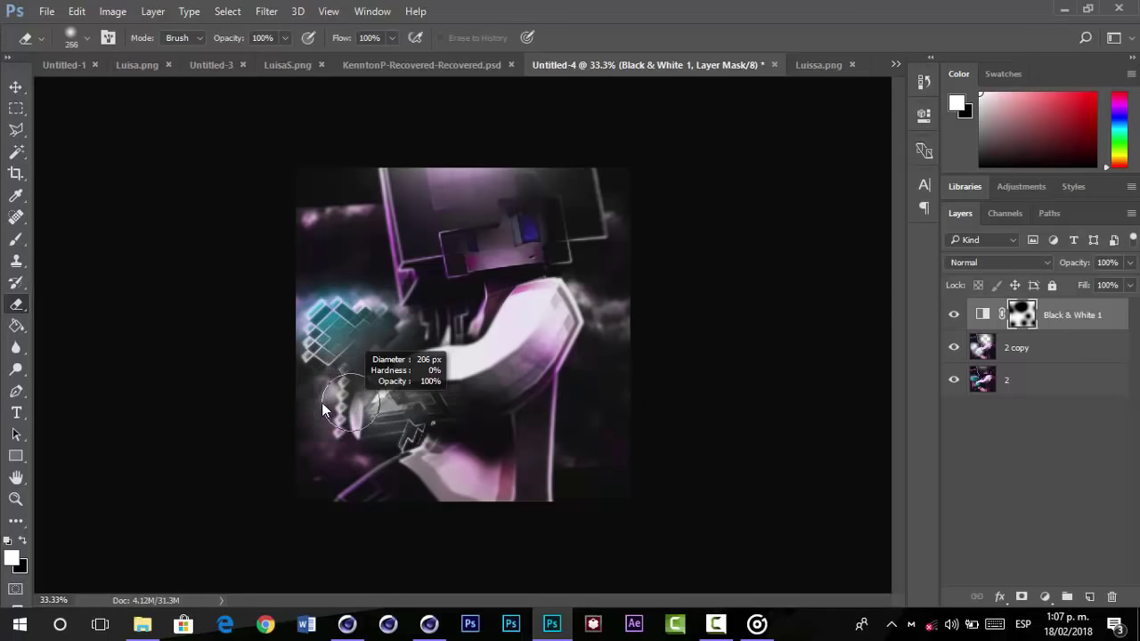
click(335, 393)
alt+right_click(357, 398)
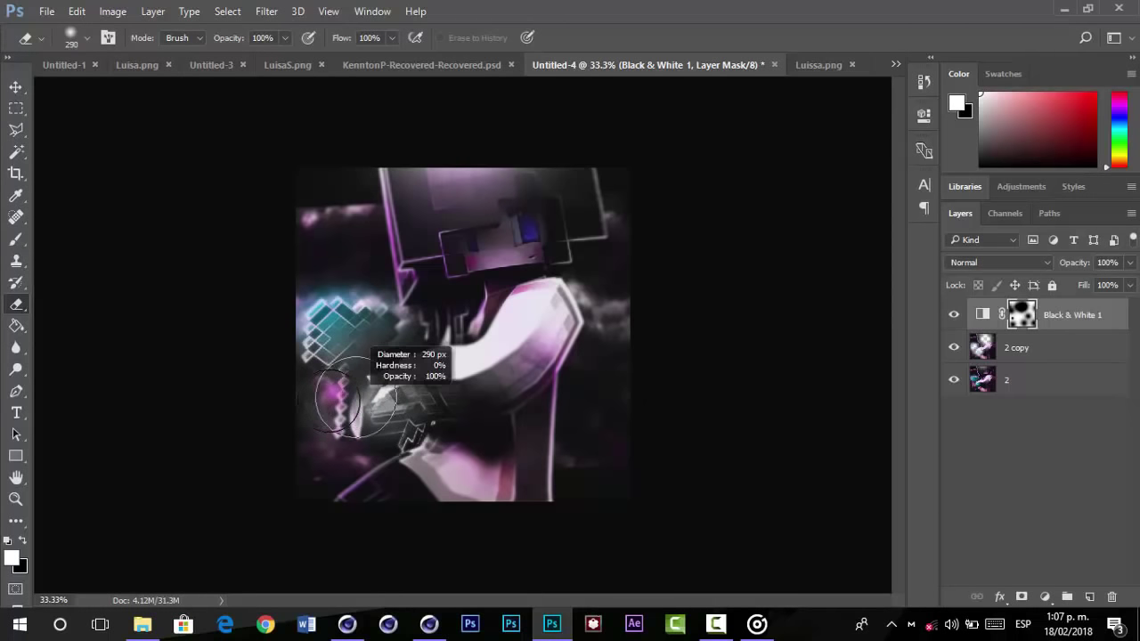
click(333, 399)
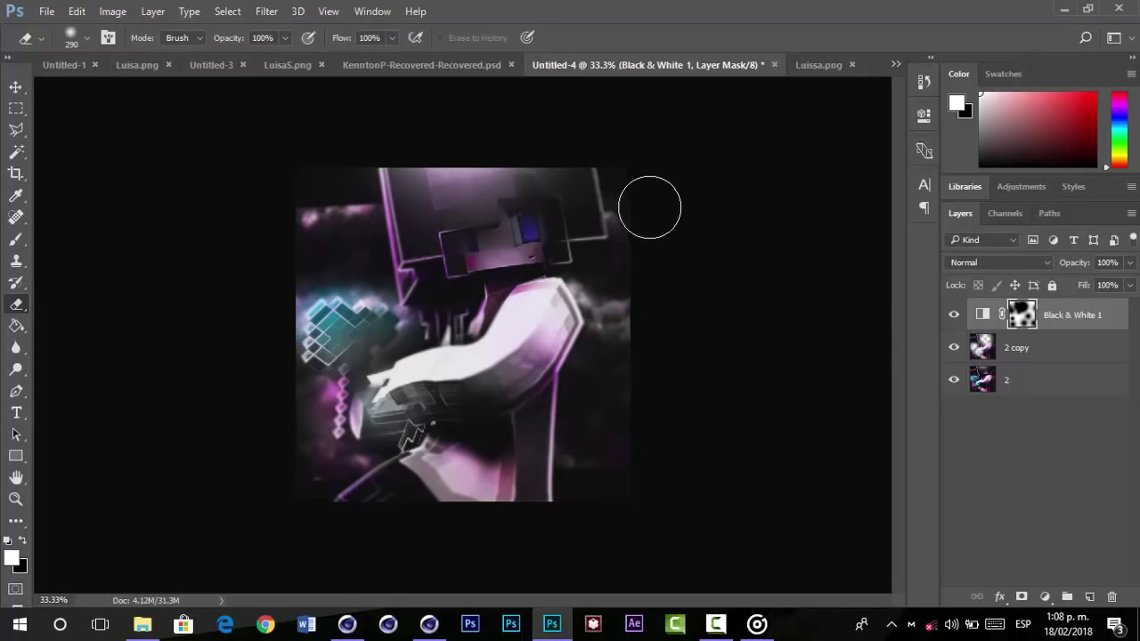
- Erase the Black & White mask over the right-hand background, hair and hand with the eraser at sizes 290, 212 and 296
drag(649, 207, 635, 199)
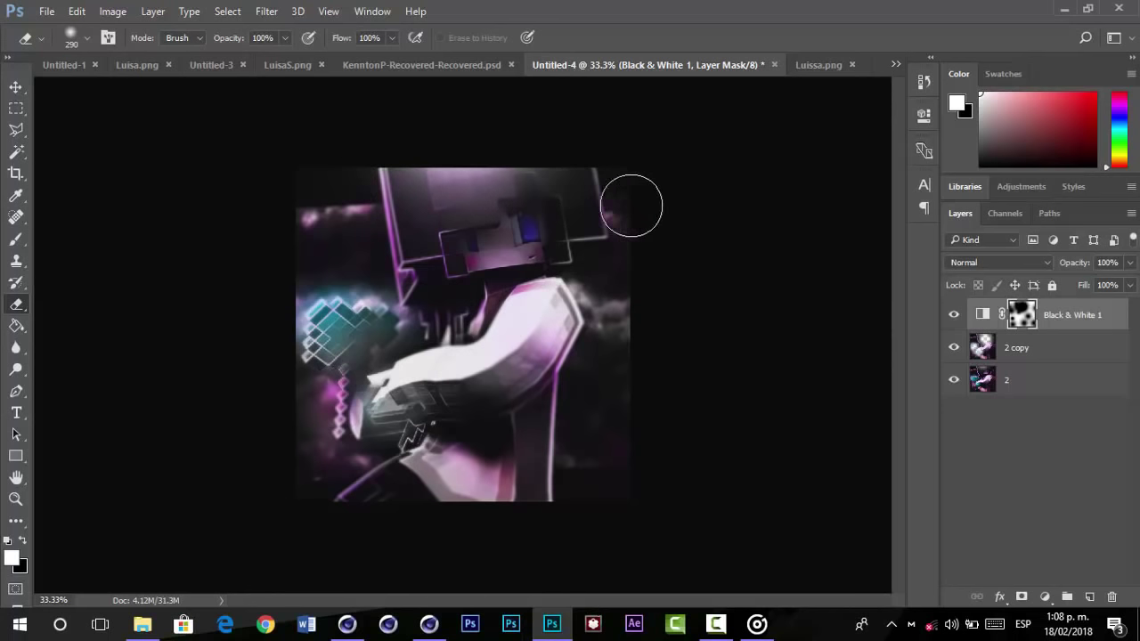
alt+right_click(606, 326)
click(608, 323)
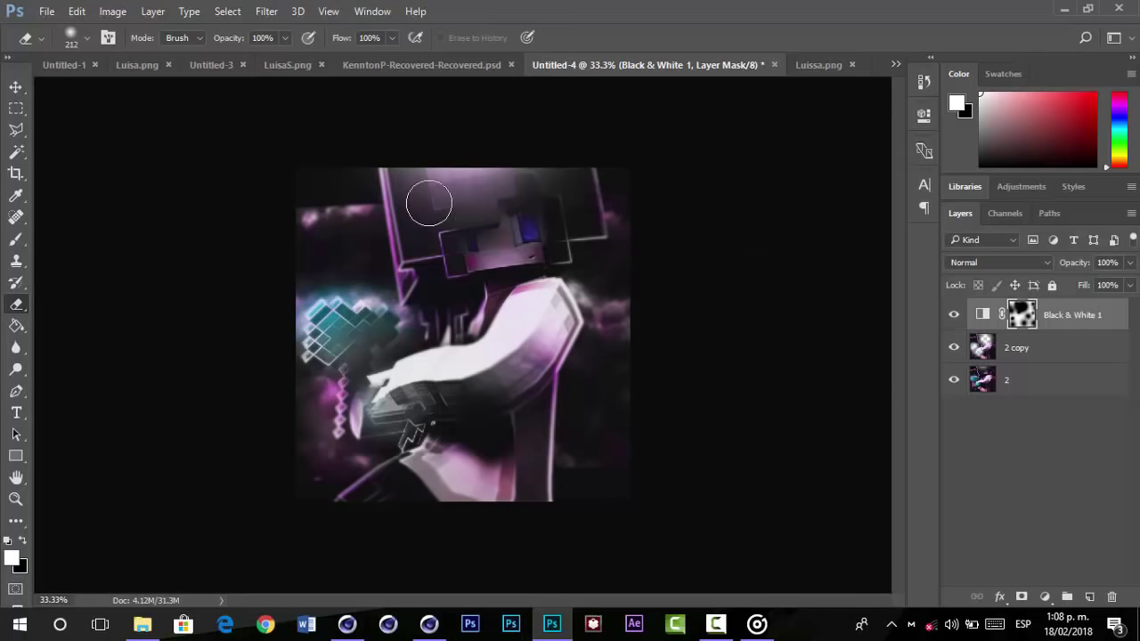
click(532, 204)
click(394, 404)
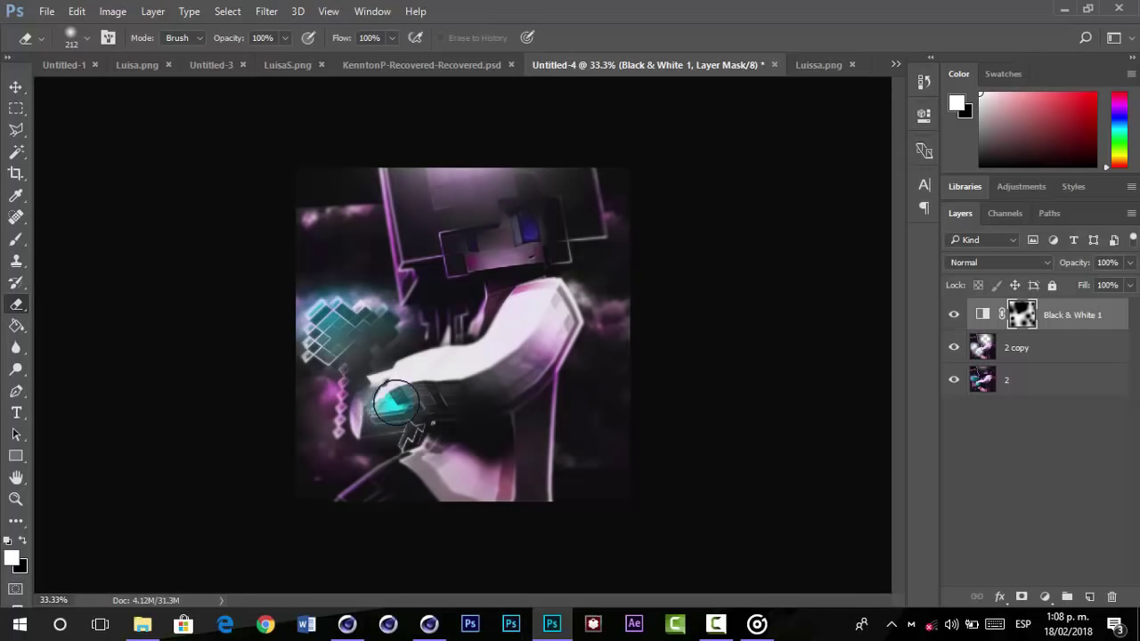
alt+right_click(423, 411)
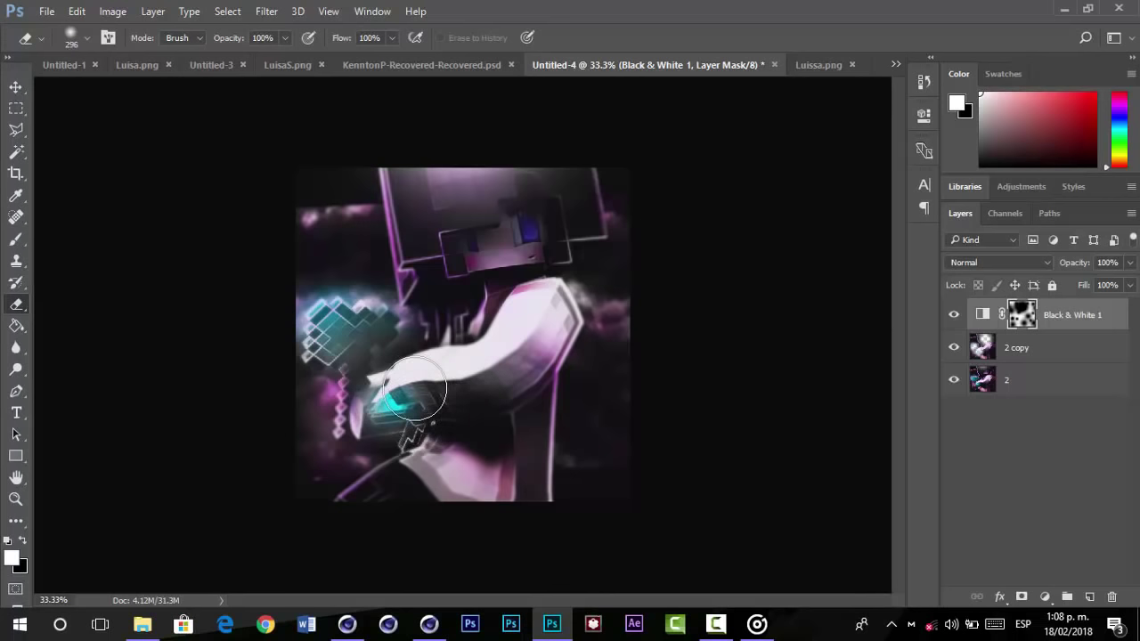
key(ctrl+minus)
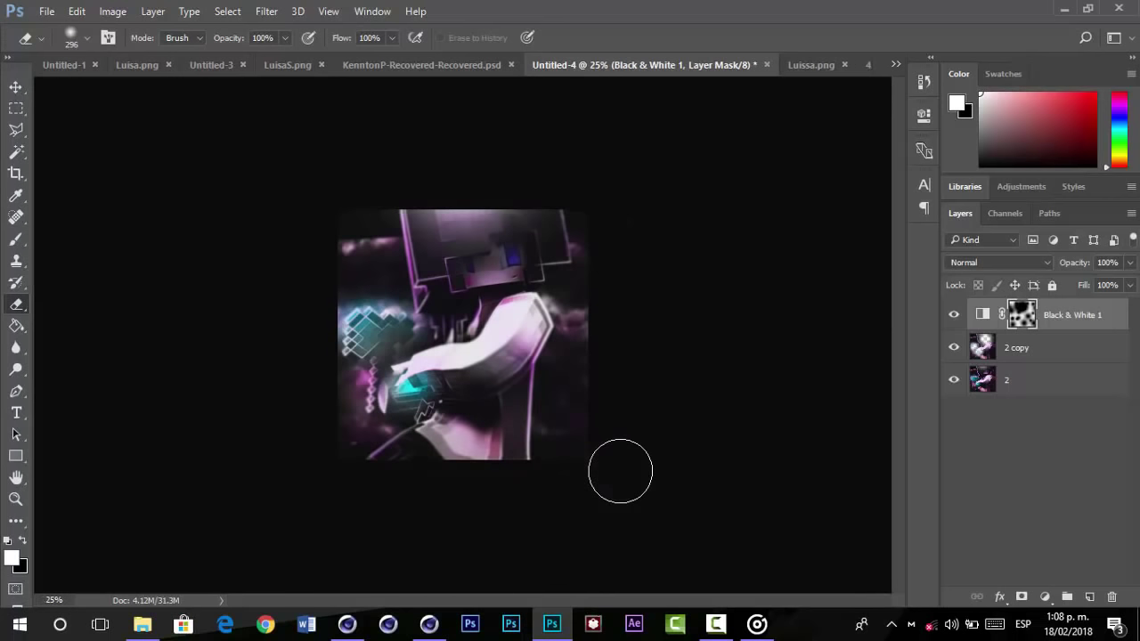
- Add a Photo Filter adjustment layer using Cooling Filter (80) and reduce the layer's opacity to 14%
click(1044, 597)
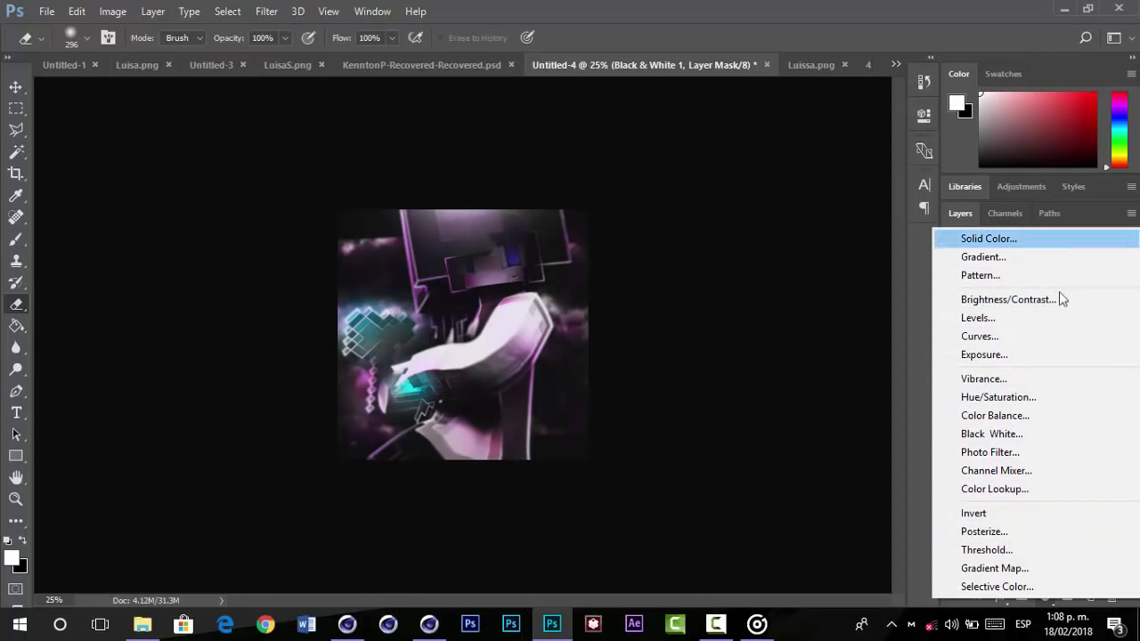
click(1020, 453)
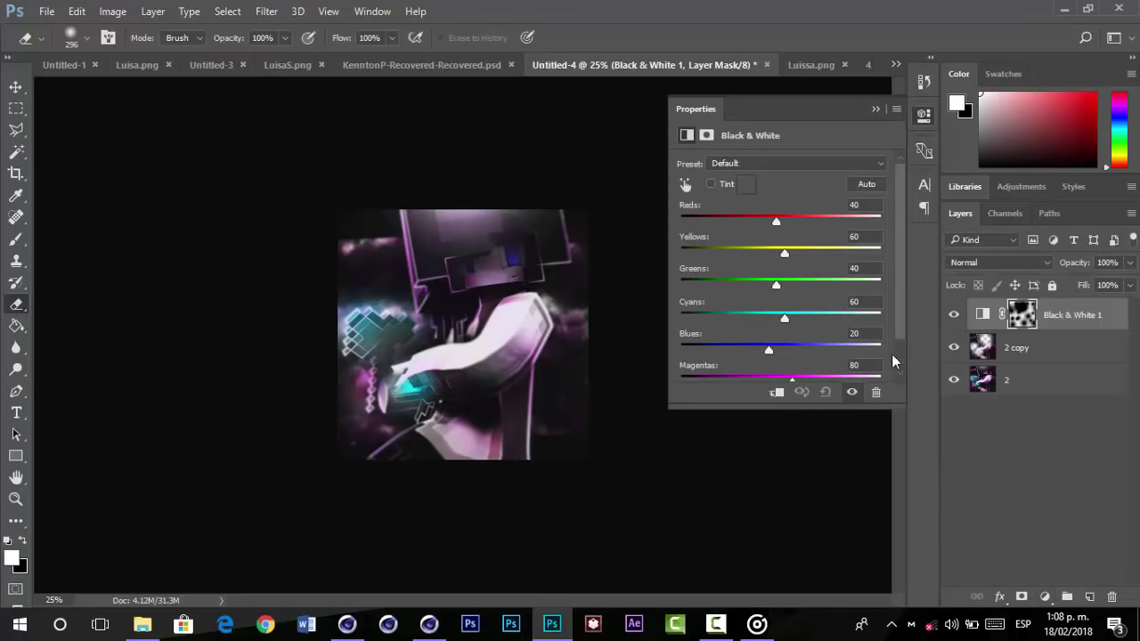
click(731, 189)
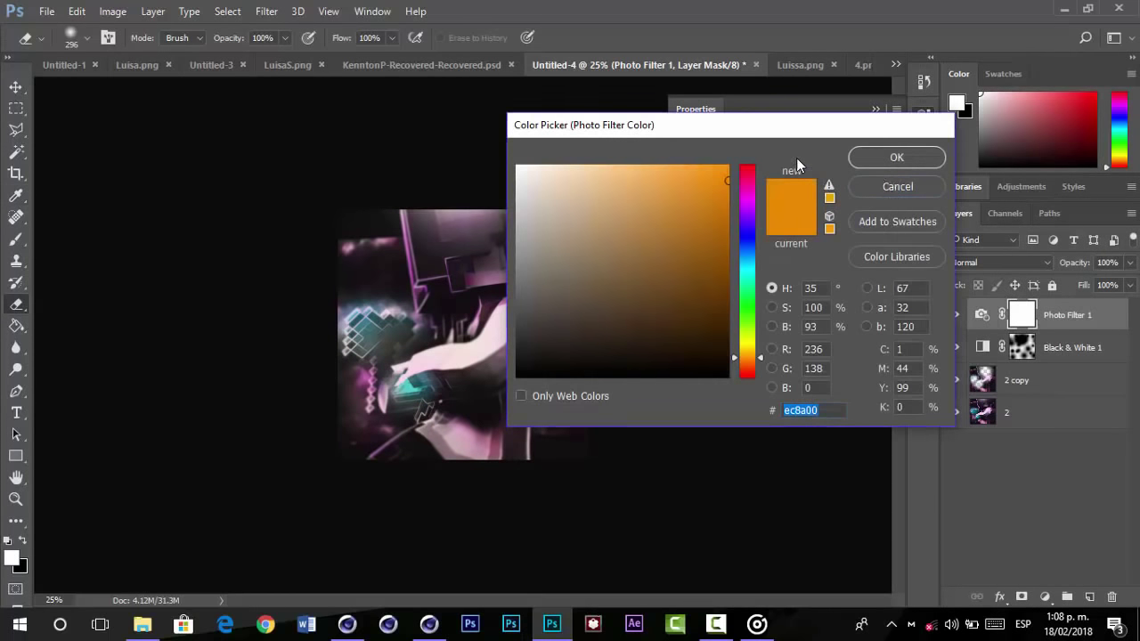
key(Escape)
click(796, 163)
click(786, 233)
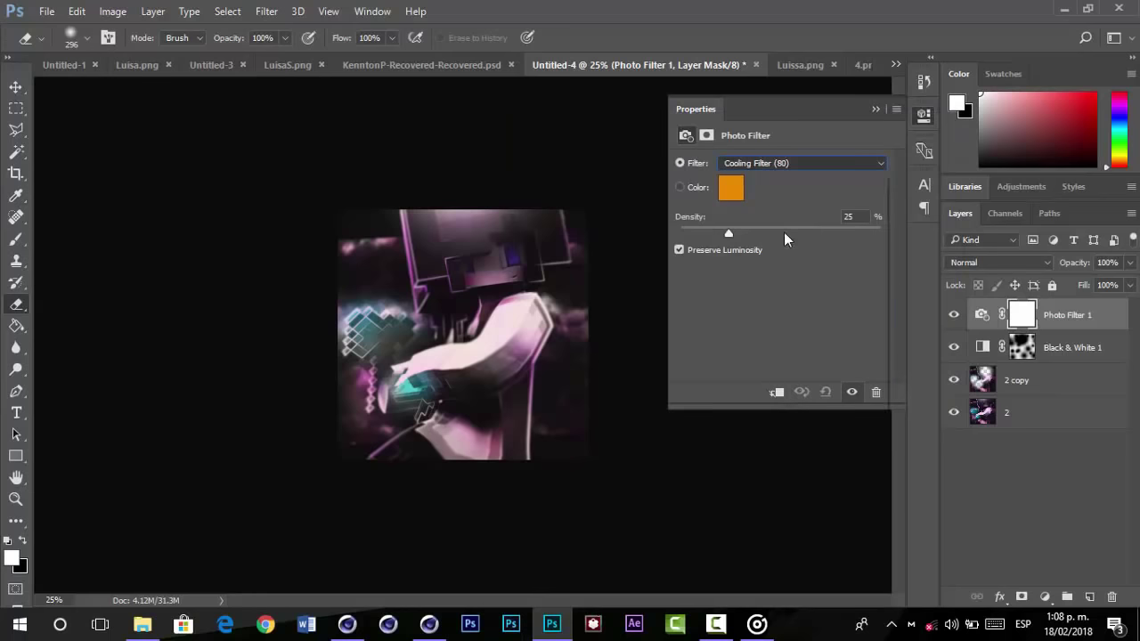
click(875, 108)
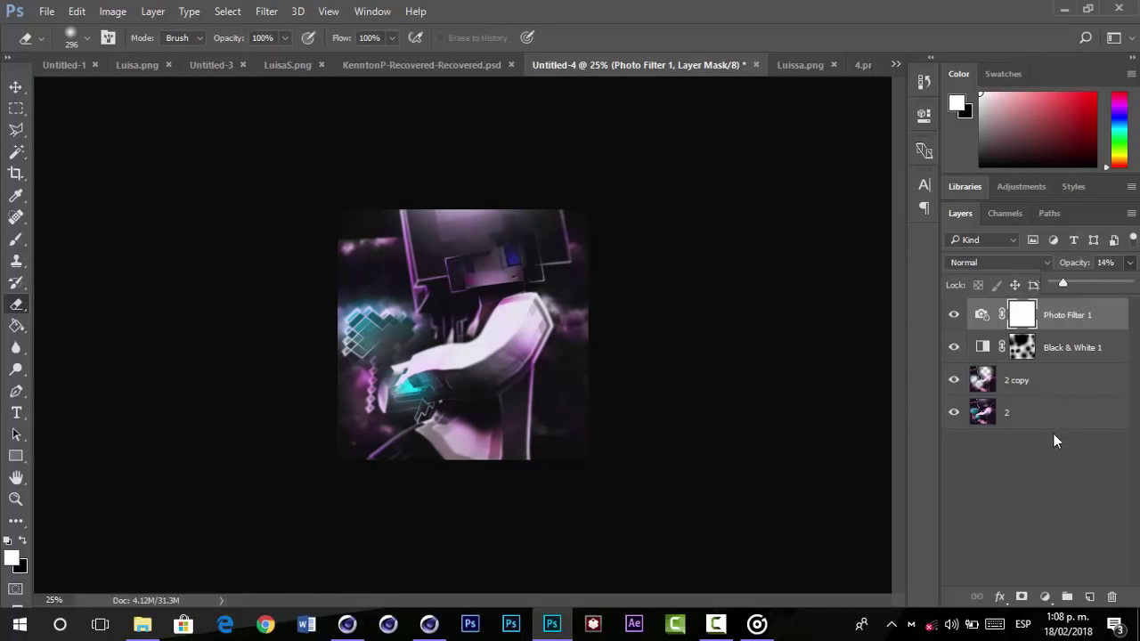
click(1047, 529)
- Add a Brightness/Contrast adjustment layer above the photo filter with brightness set to 49
click(1044, 597)
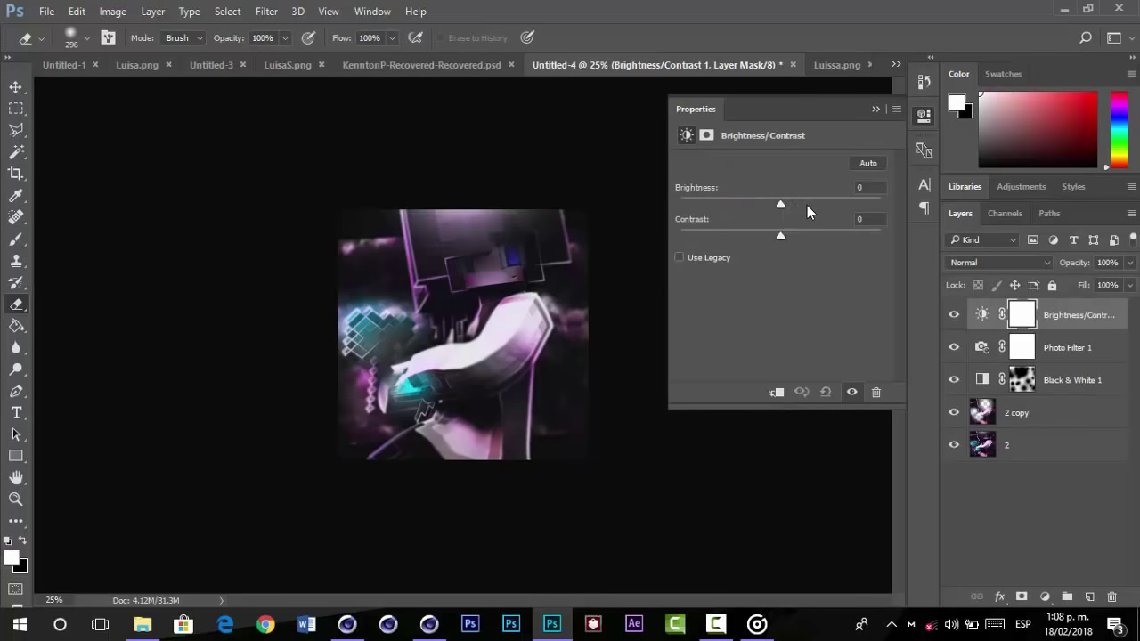
drag(807, 203, 813, 207)
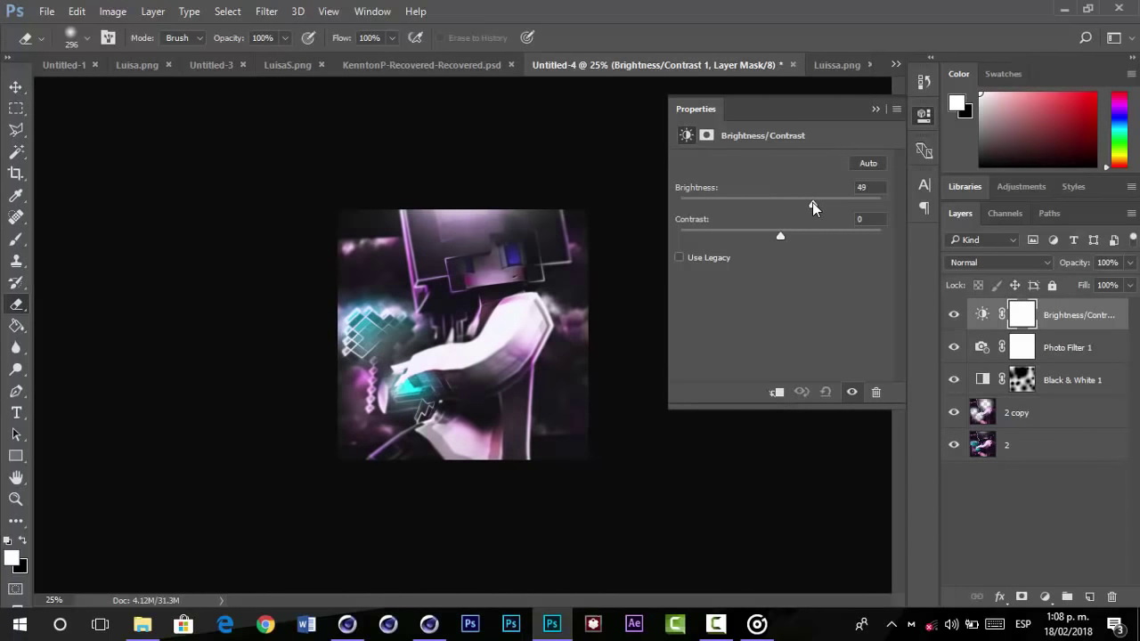
click(875, 109)
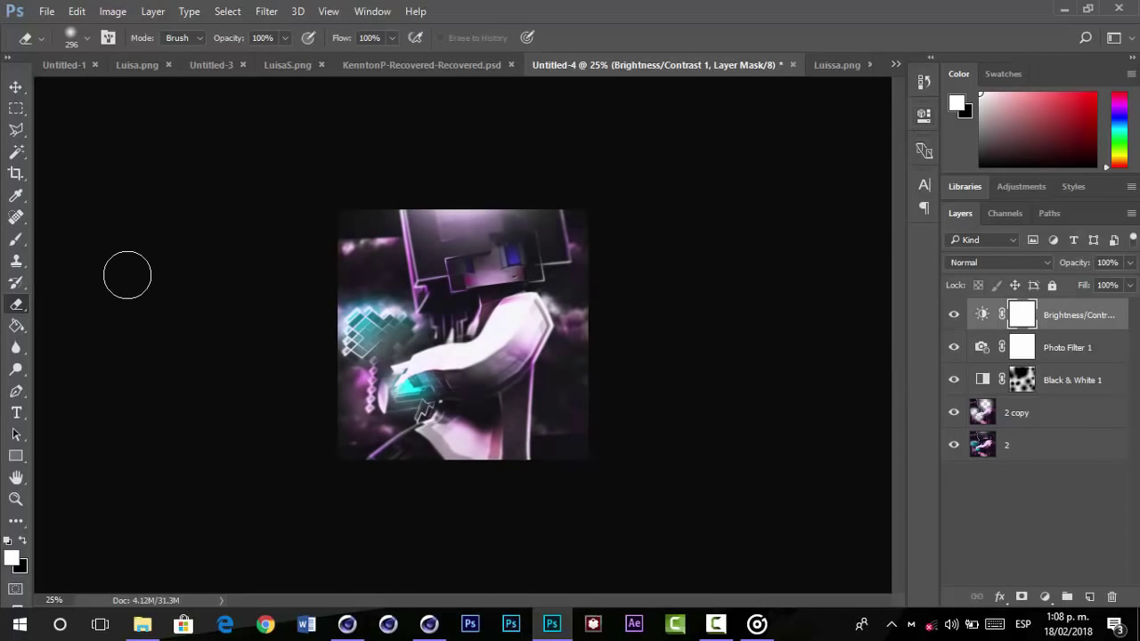
- Erase the Brightness/Contrast mask over the face, arm, lower body and left-hand background with the soft eraser at size 296
mouse_move(431, 340)
mouse_down()
mouse_move(354, 337)
mouse_move(368, 332)
mouse_move(375, 396)
mouse_move(437, 395)
mouse_move(428, 457)
mouse_move(513, 410)
mouse_move(490, 437)
mouse_move(512, 214)
mouse_move(463, 263)
mouse_move(431, 265)
mouse_move(447, 219)
mouse_move(425, 298)
mouse_move(464, 300)
mouse_up()
drag(549, 300, 566, 322)
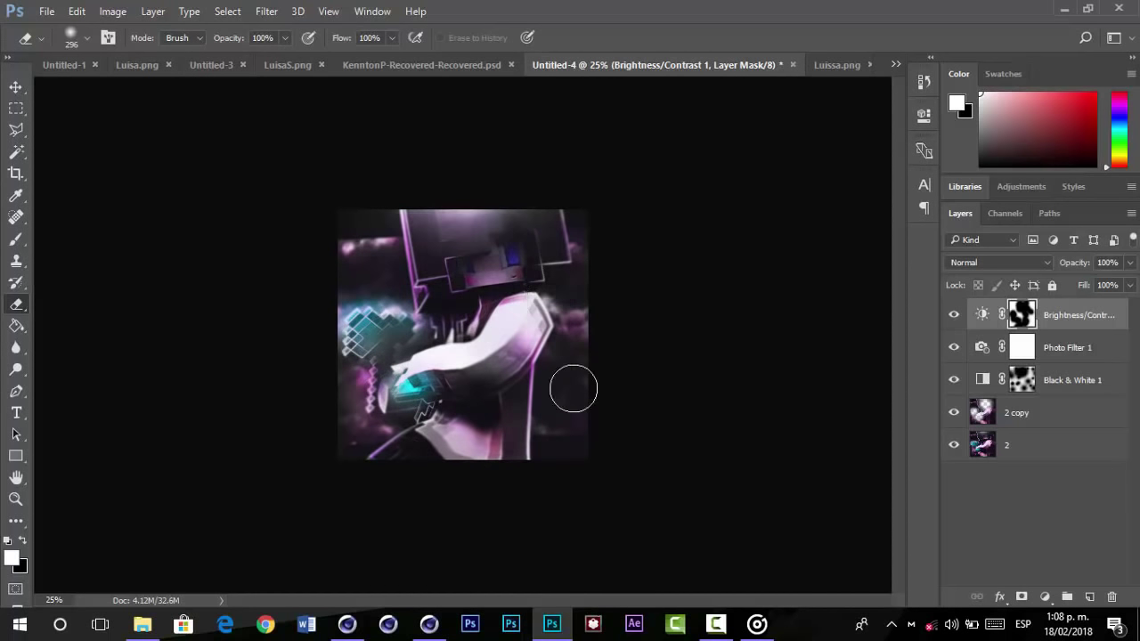
click(395, 427)
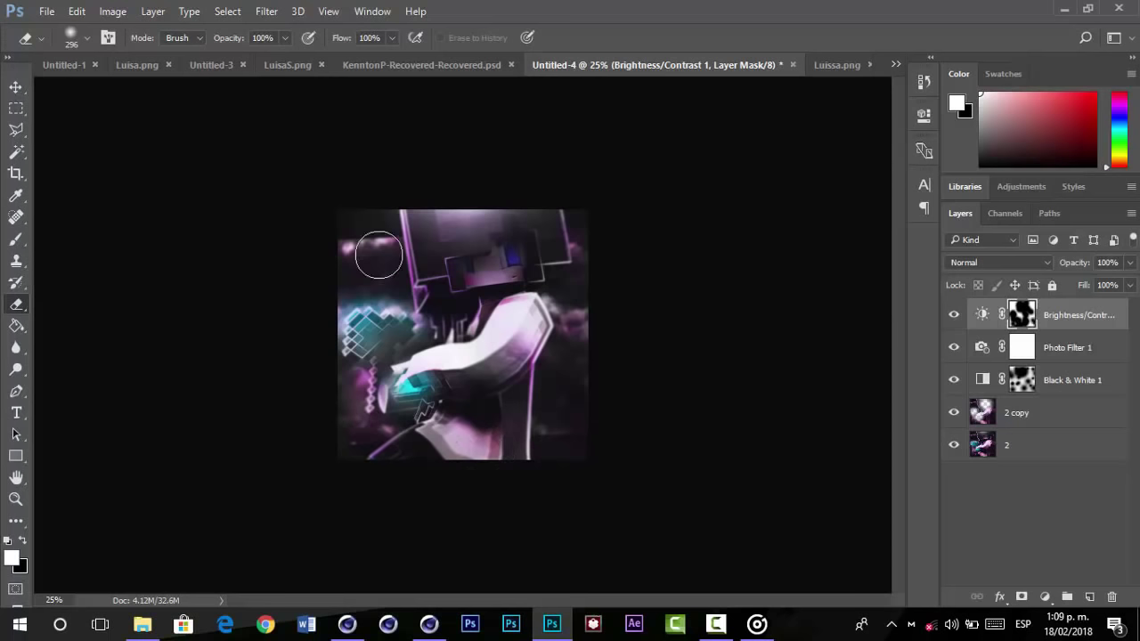
drag(358, 262, 369, 311)
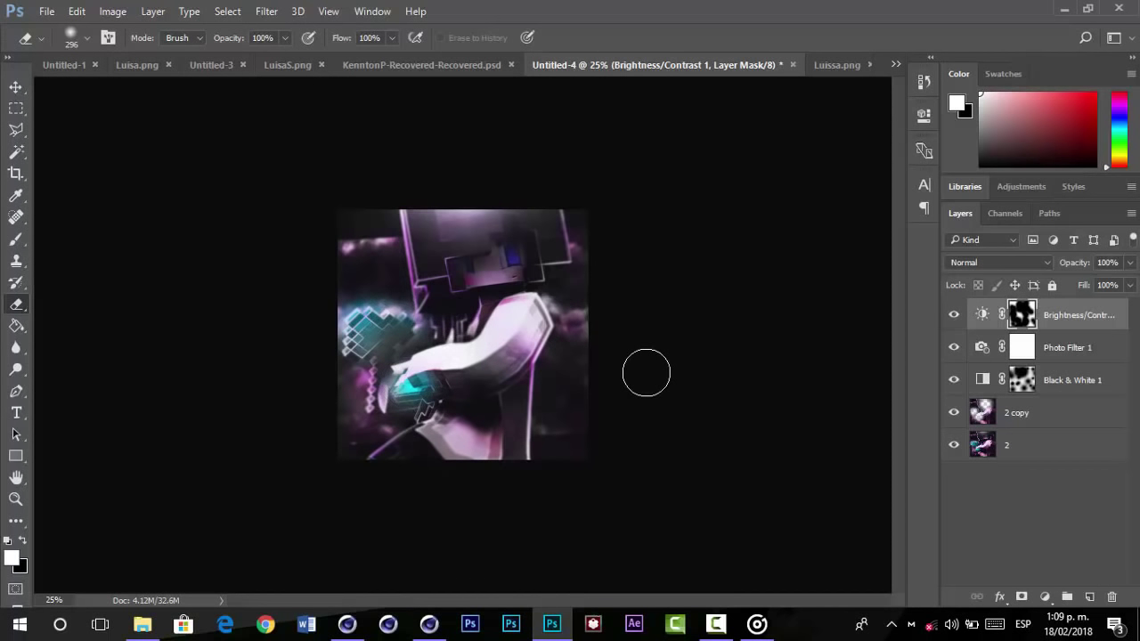
scroll(647, 372, down, 1)
scroll(647, 372, up, 2)
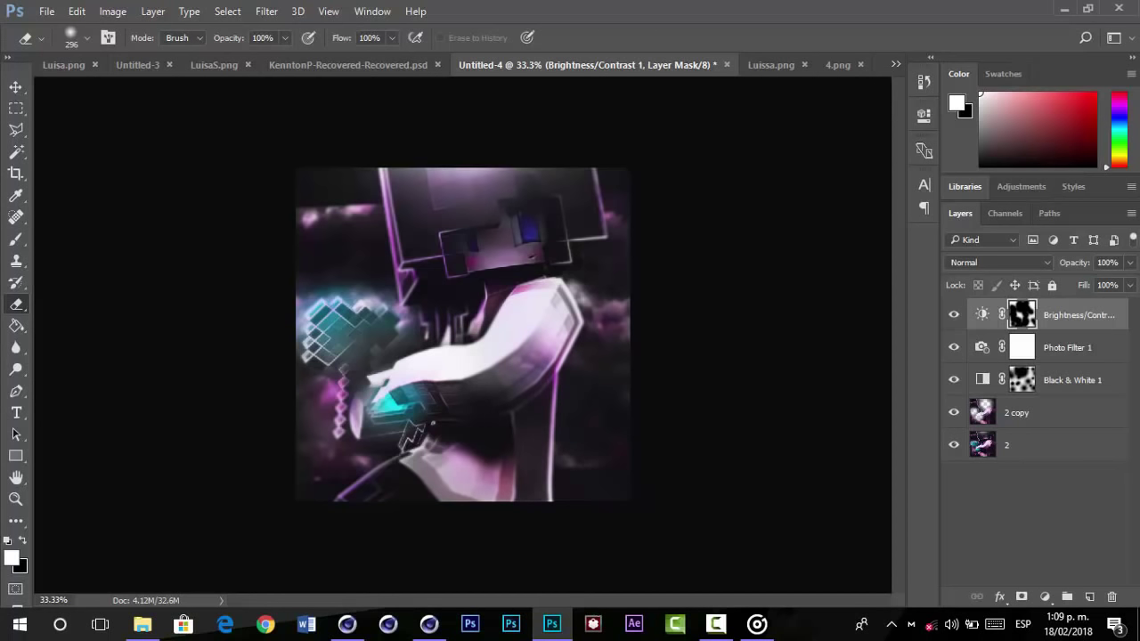
click(716, 623)
click(1090, 554)
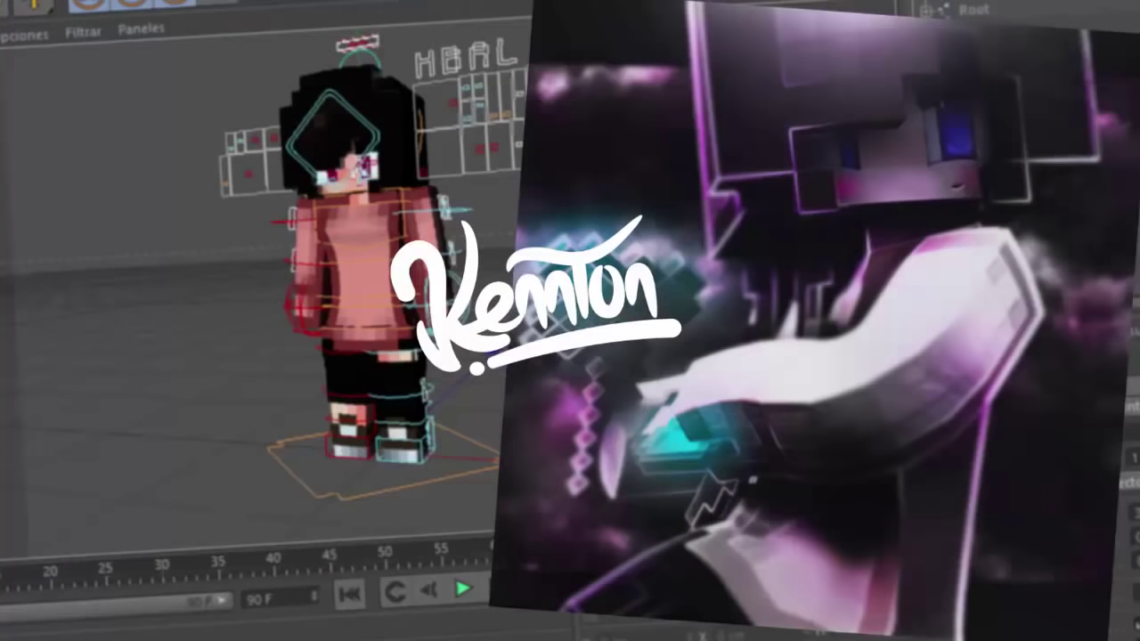